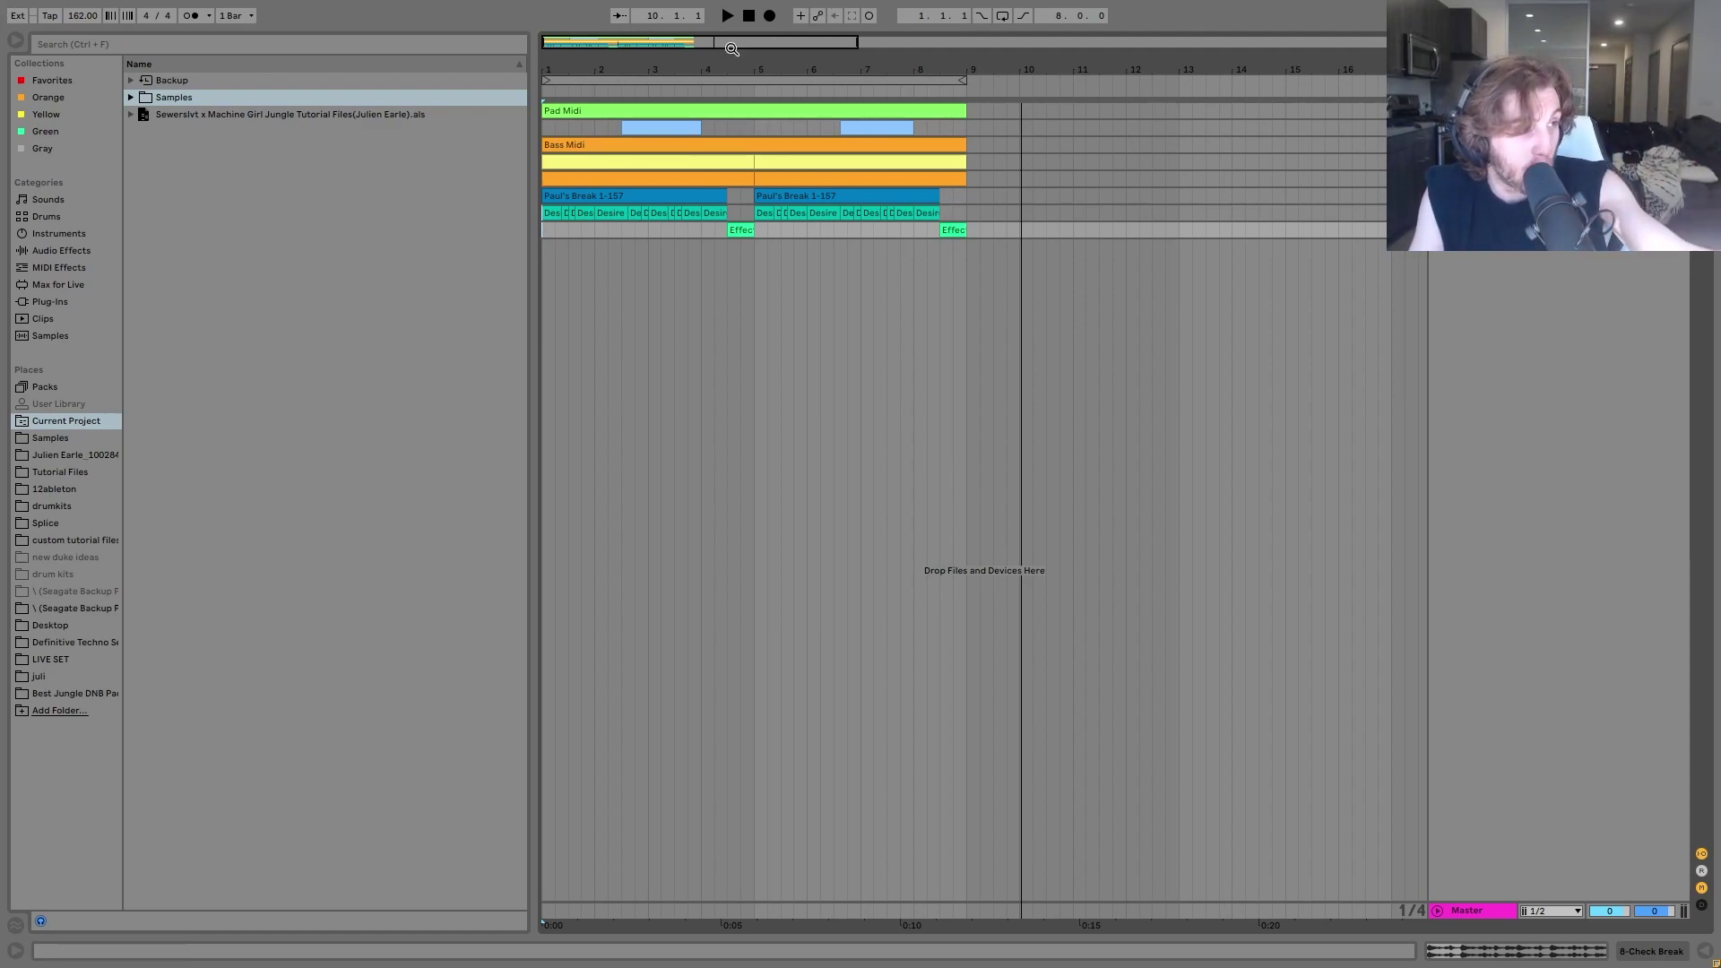
Return the playhead to the start of the arrangement and play the opening bars of the full loop.
{"action": "left_click", "coordinate": [753, 15]}
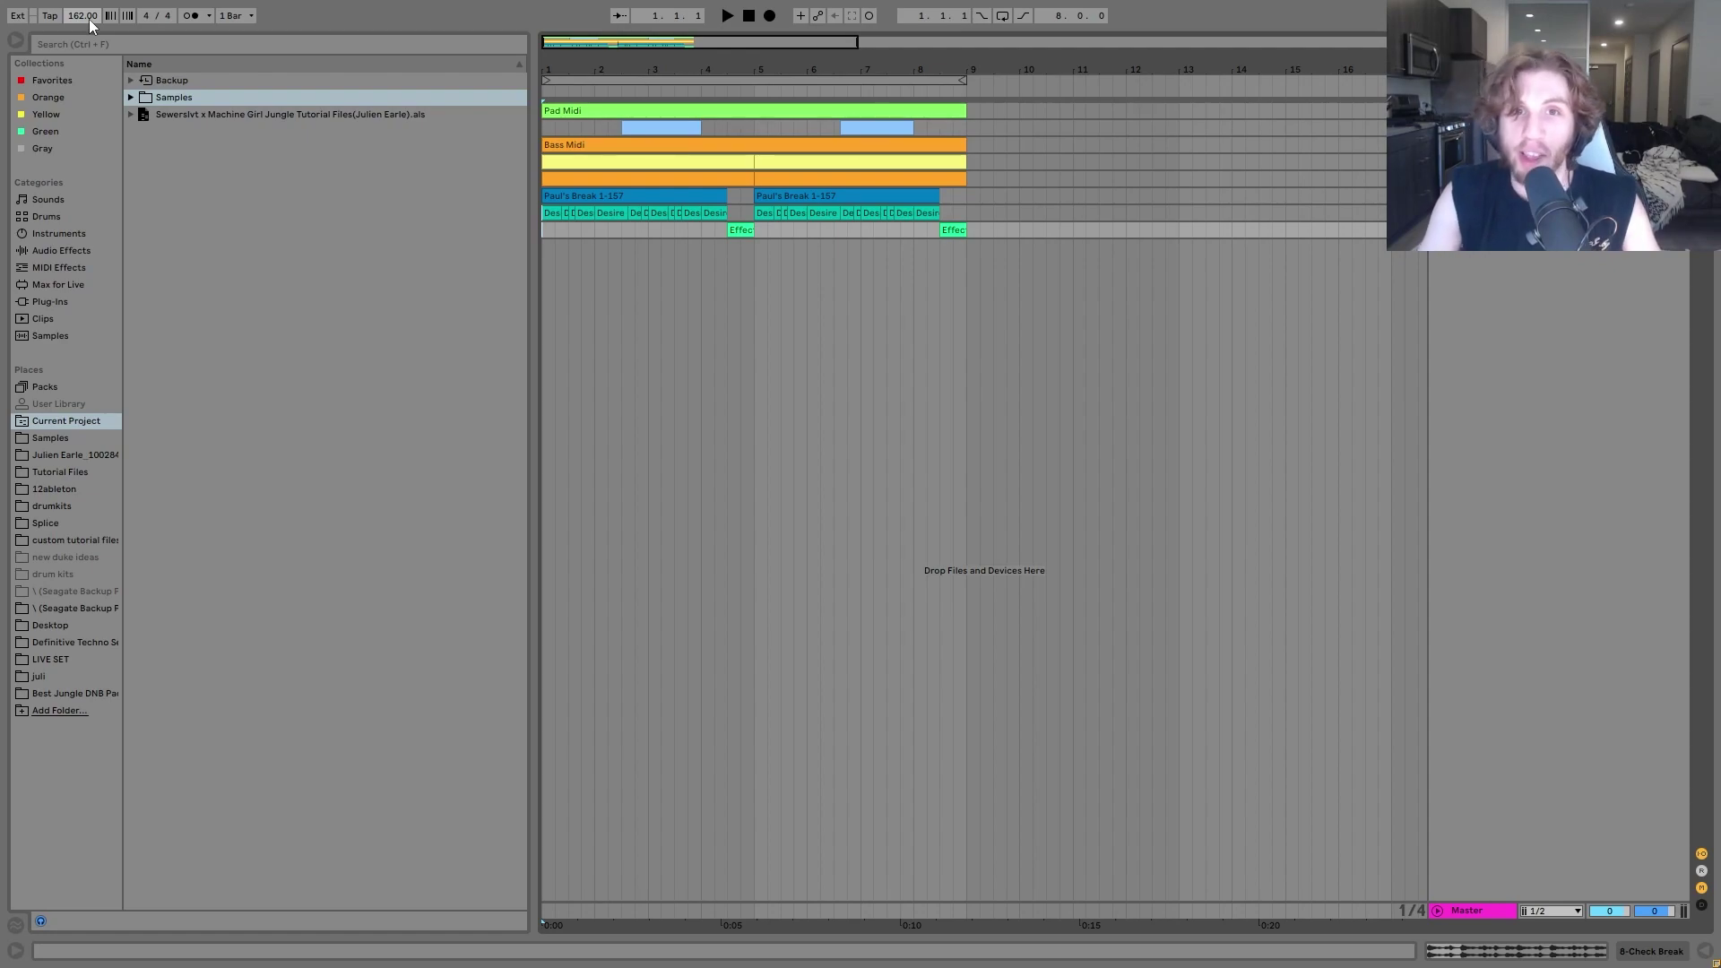
{"action": "key", "text": "space"}
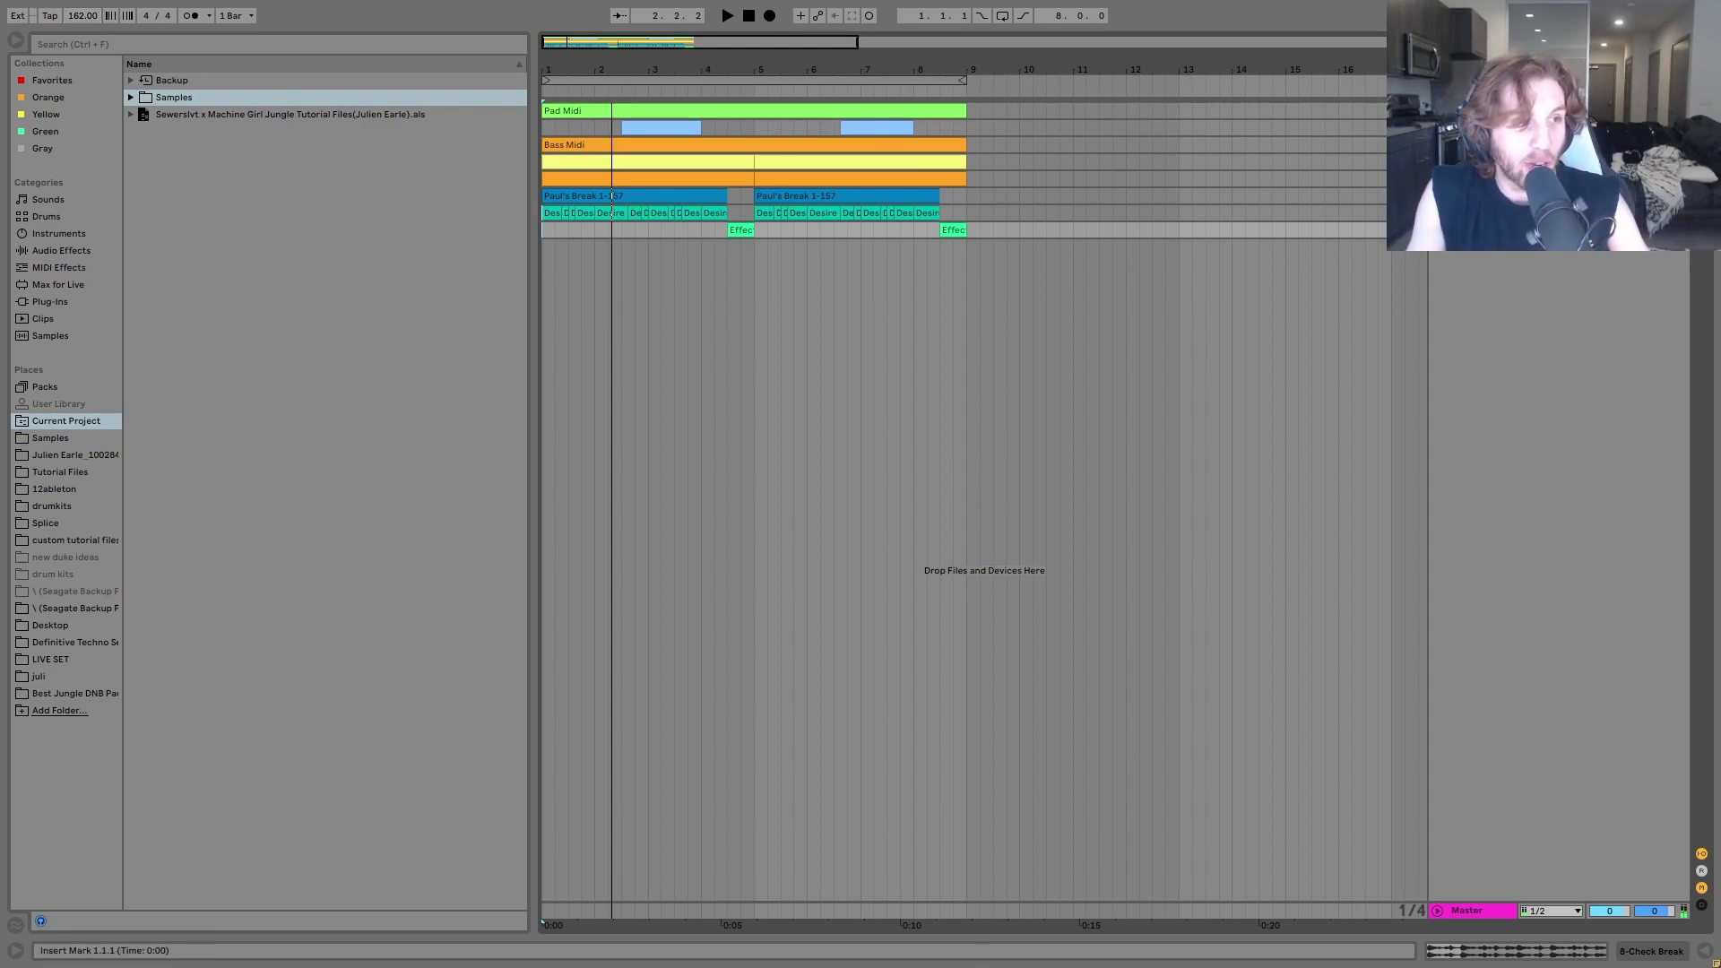
{"action": "key", "text": "space"}
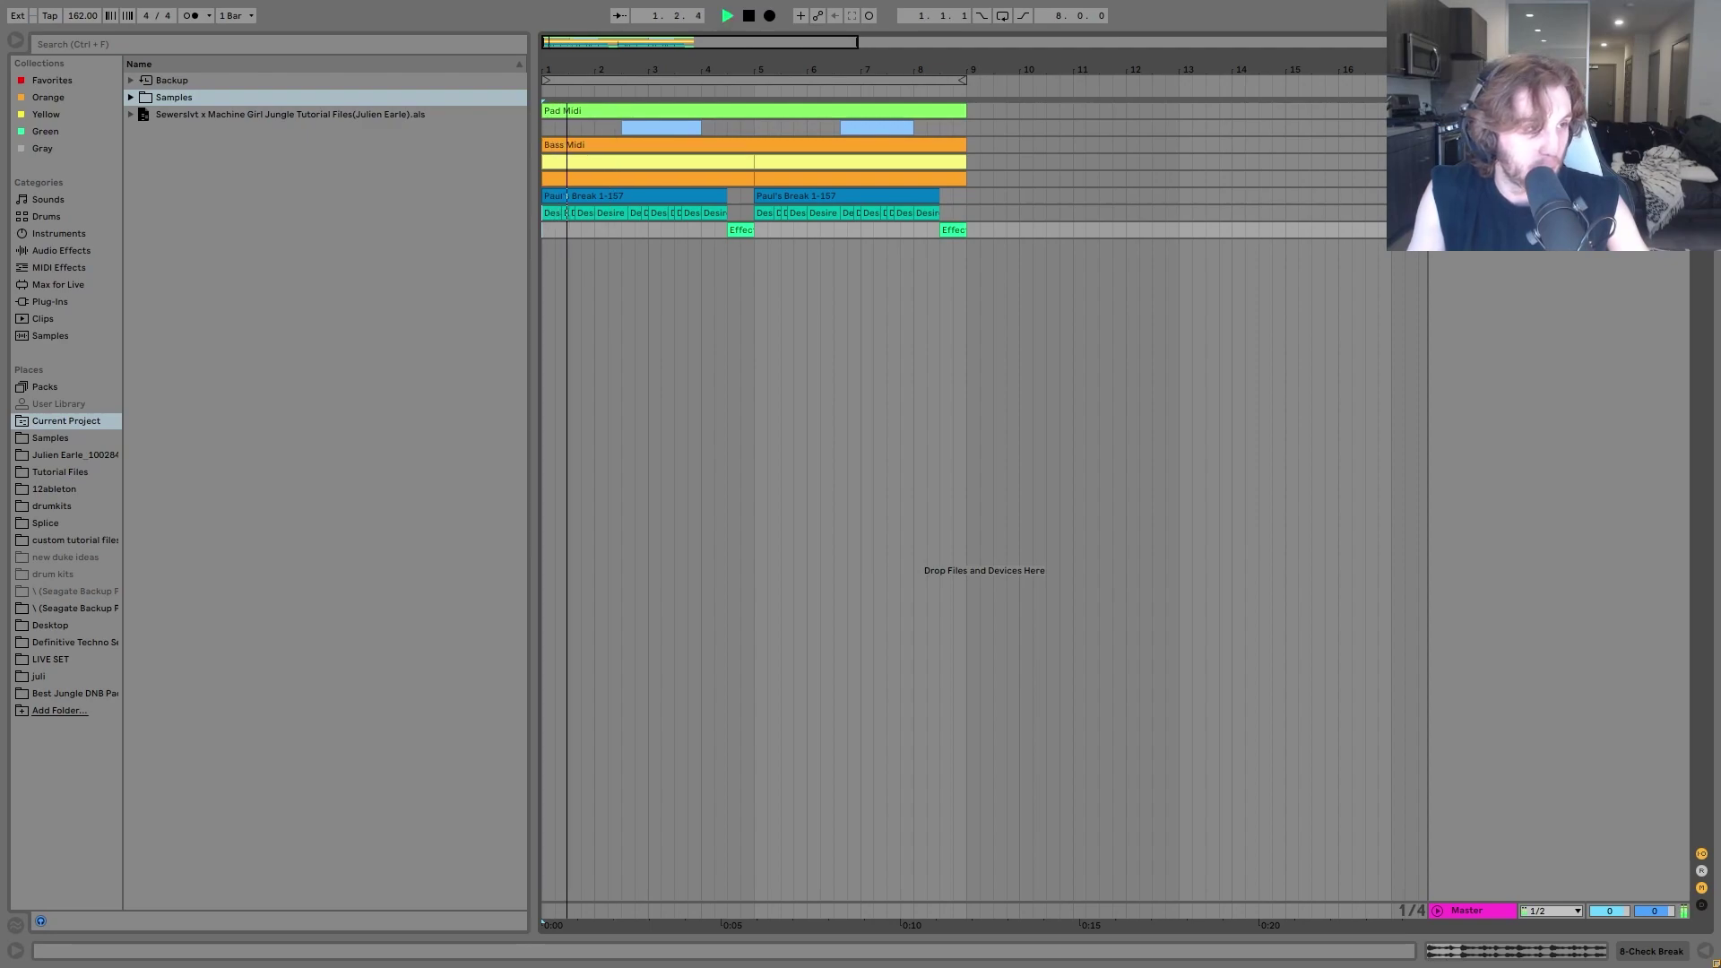
Open the Pad Midi clip in the piano roll and enlarge the note rows around its chords.
{"action": "scroll", "coordinate": [853, 115], "scroll_direction": "up", "scroll_amount": 3}
{"action": "double_click", "coordinate": [891, 109]}
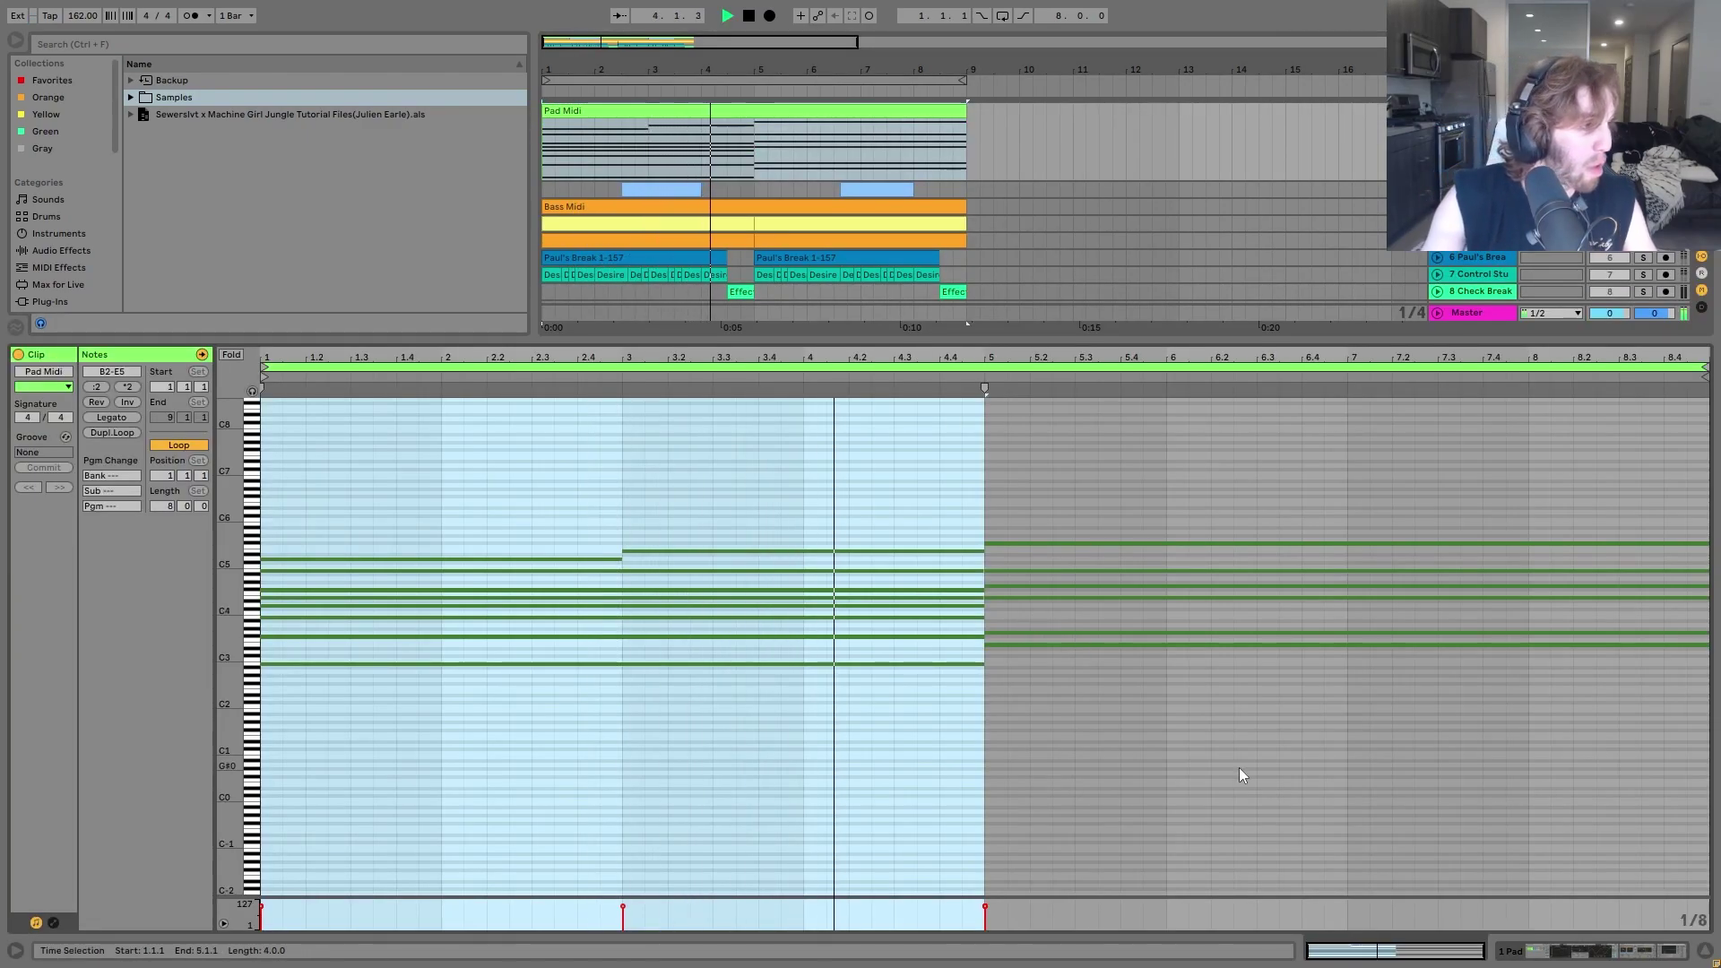
{"action": "left_click_drag", "start_coordinate": [256, 674], "coordinate": [255, 628]}
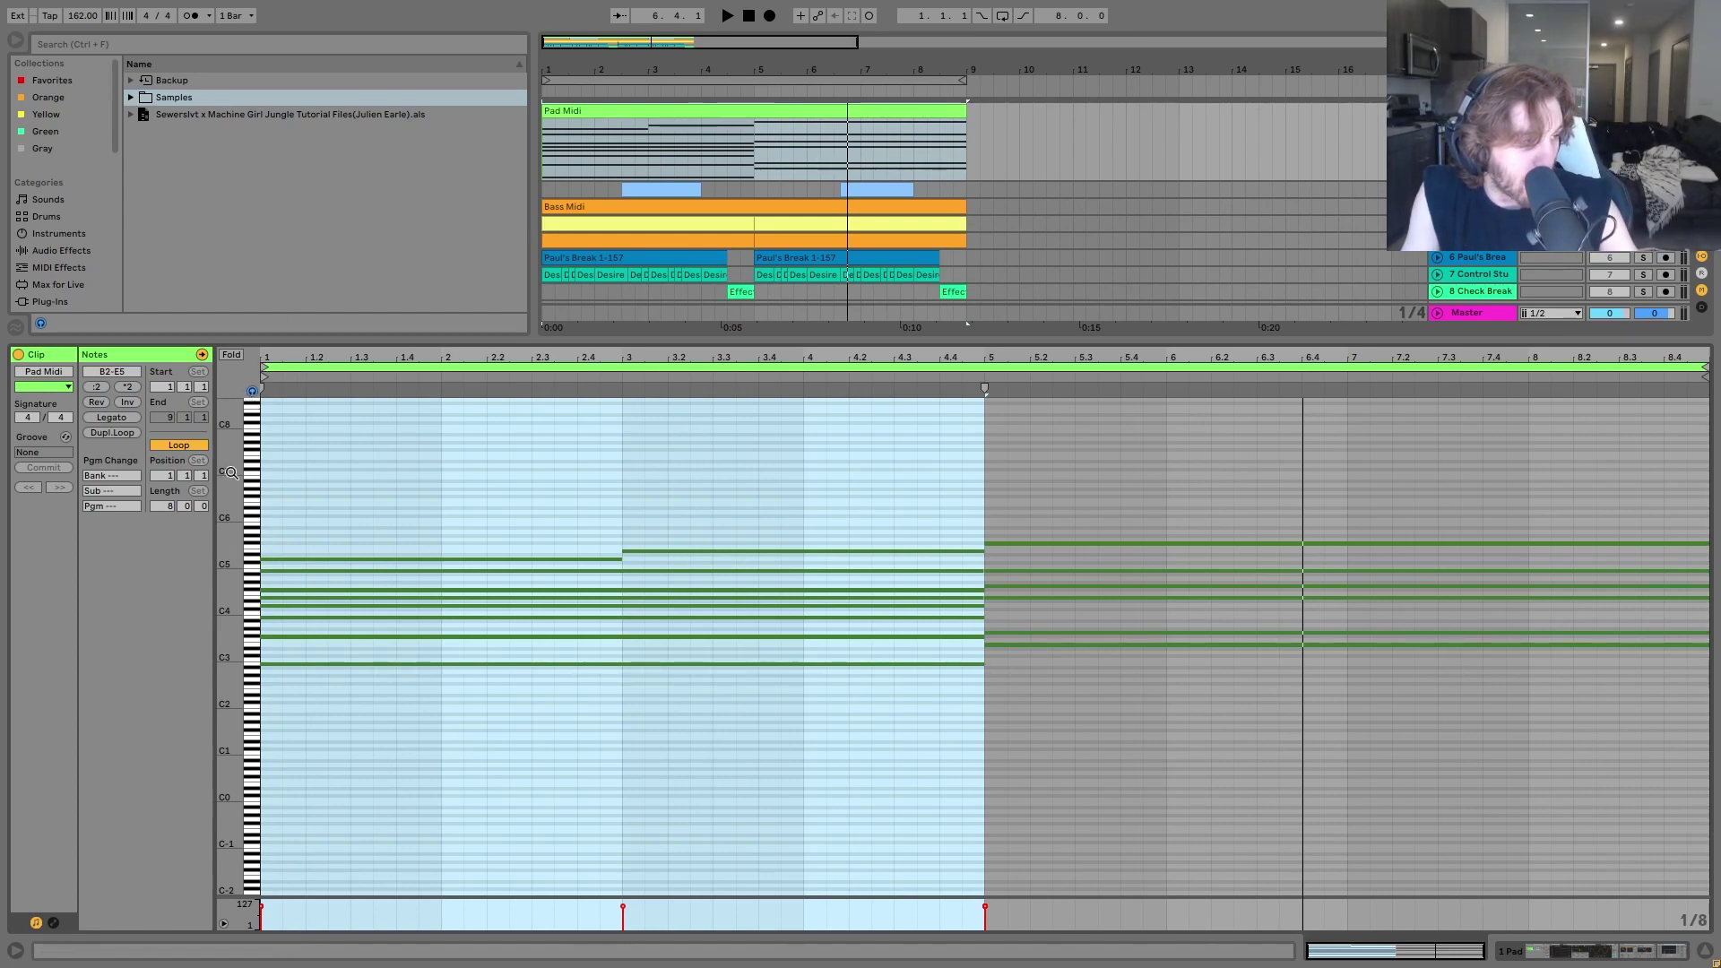
{"action": "left_click_drag", "start_coordinate": [238, 521], "coordinate": [260, 445]}
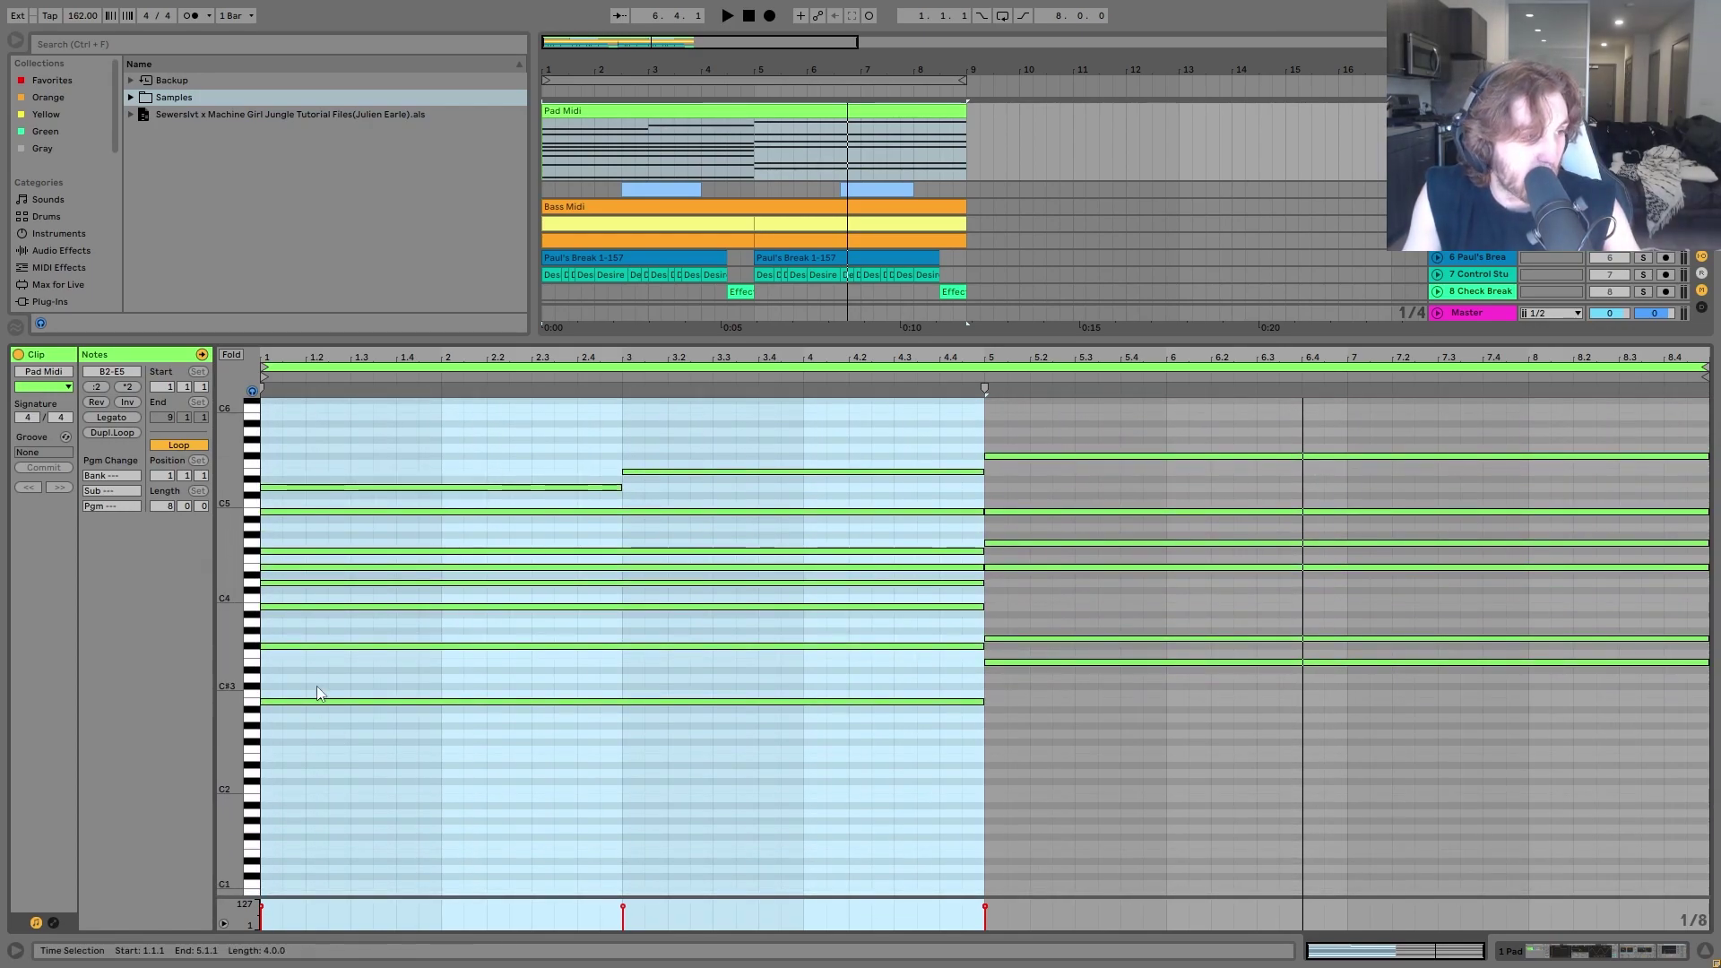
Examine the first pad chord in bars 1 to 4 note by note, then select its notes from B2 to D5.
{"action": "left_click_drag", "start_coordinate": [323, 698], "coordinate": [364, 728]}
{"action": "left_click_drag", "start_coordinate": [319, 633], "coordinate": [352, 659]}
{"action": "left_click", "coordinate": [282, 609]}
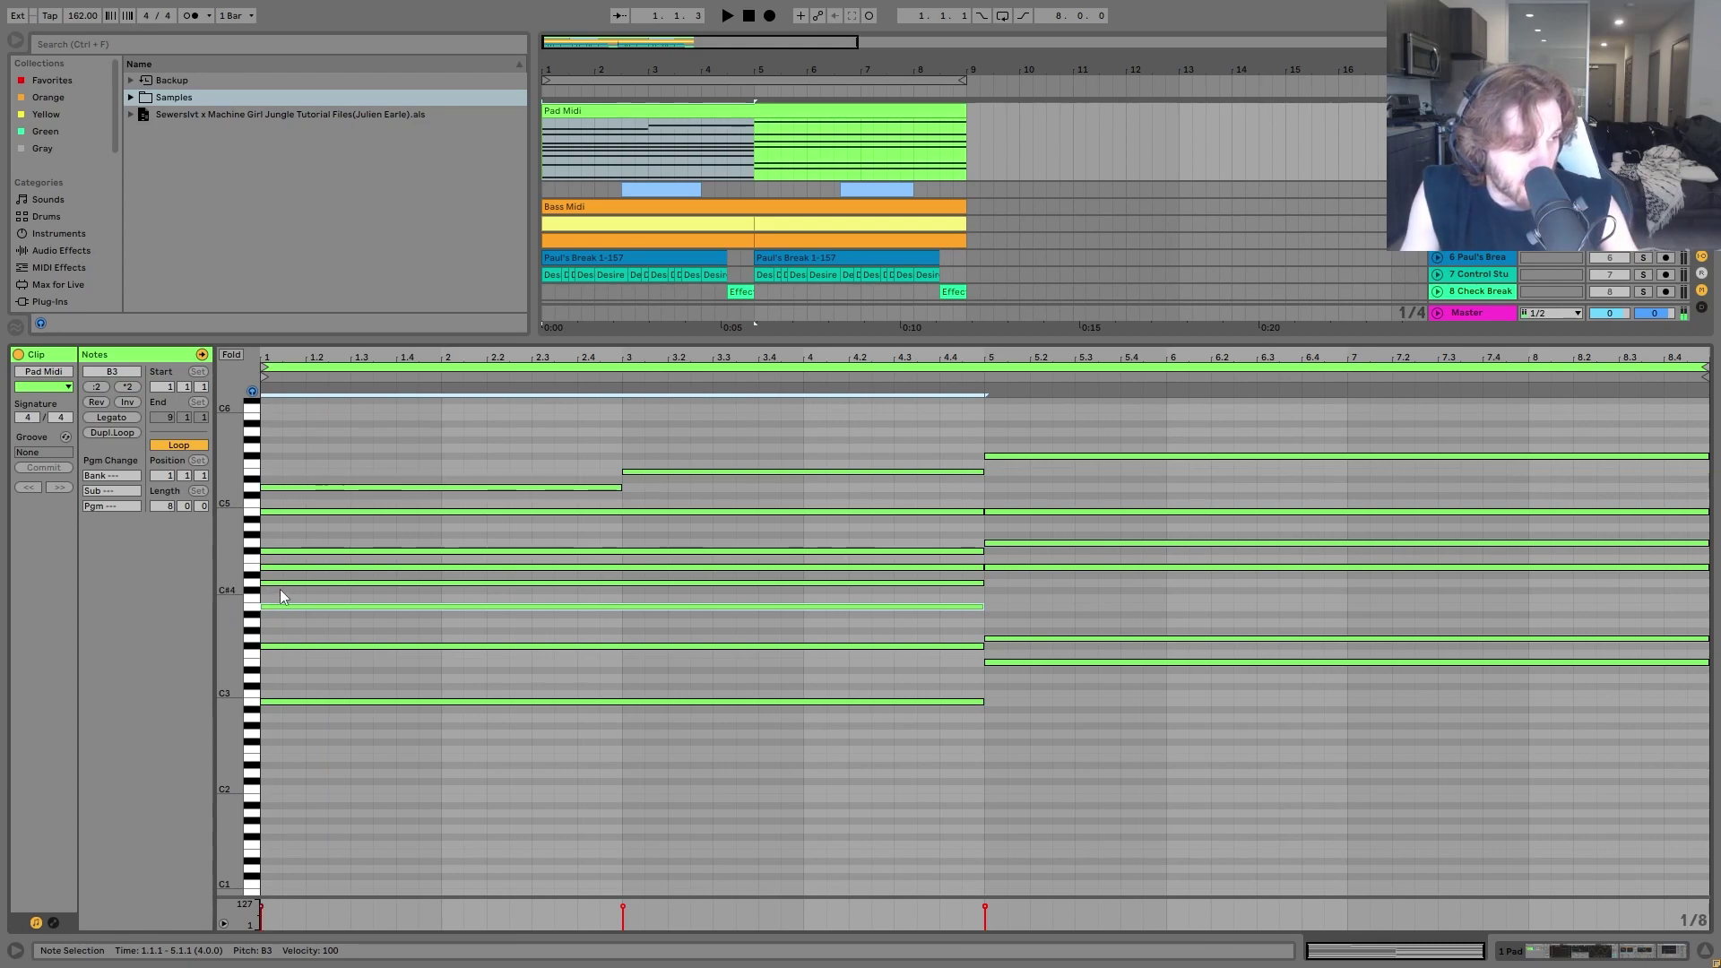
{"action": "left_click", "coordinate": [278, 584]}
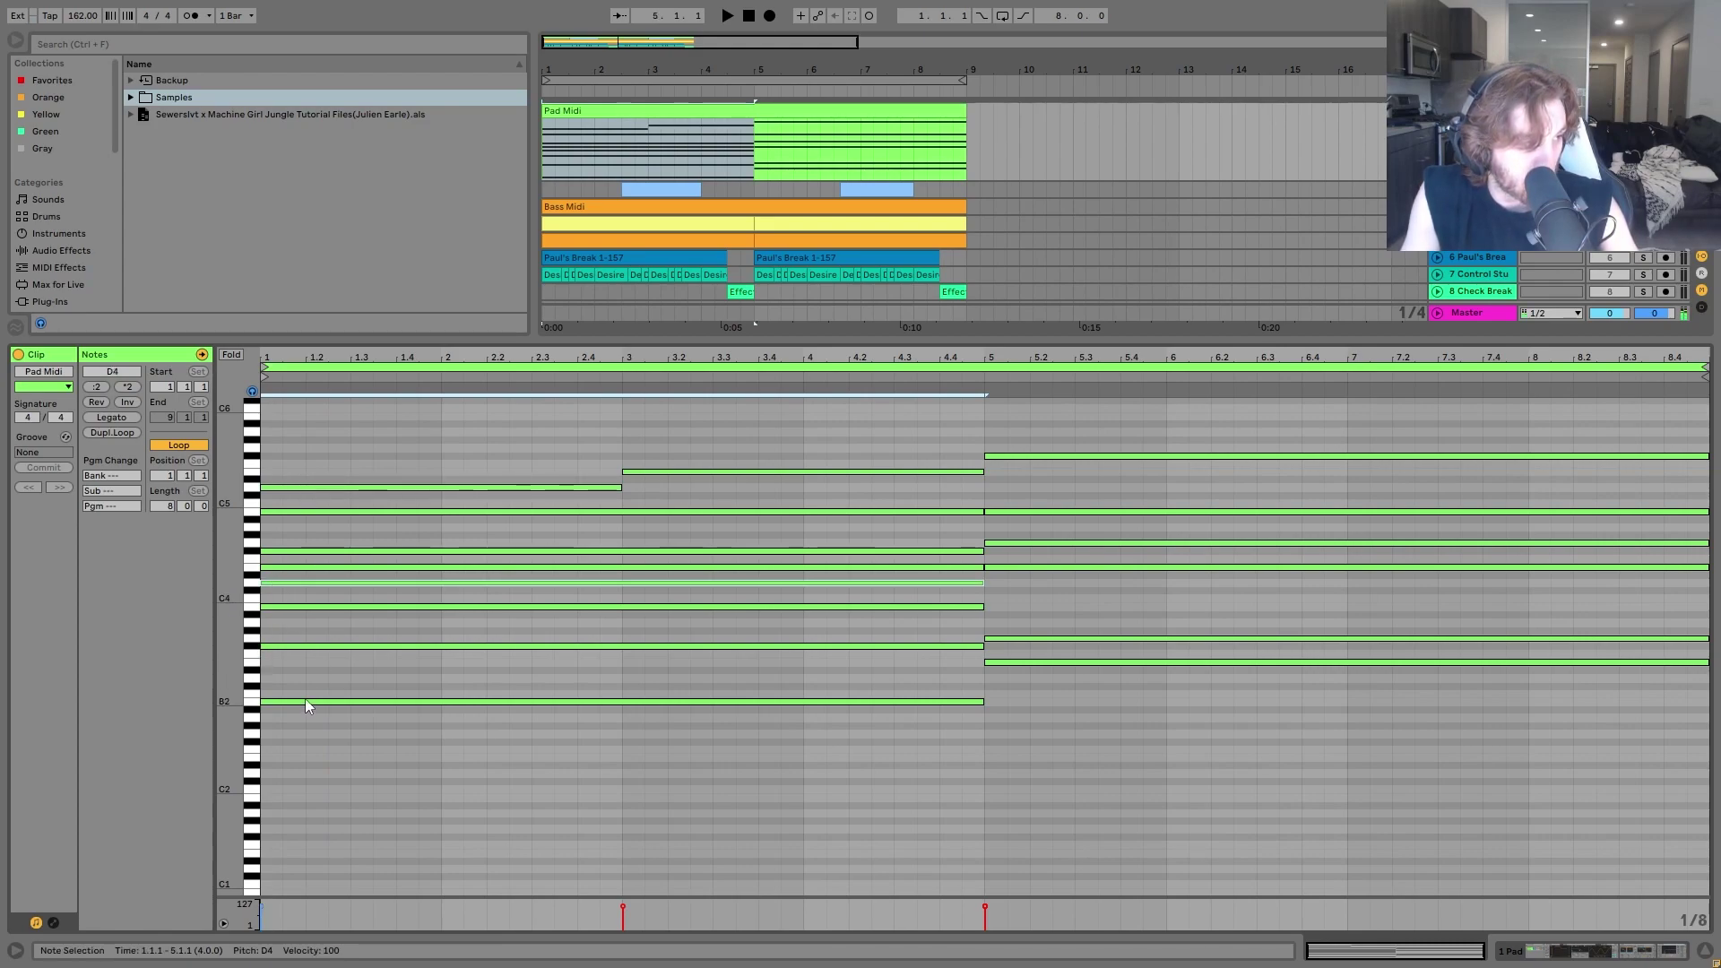
{"action": "left_click", "coordinate": [287, 568]}
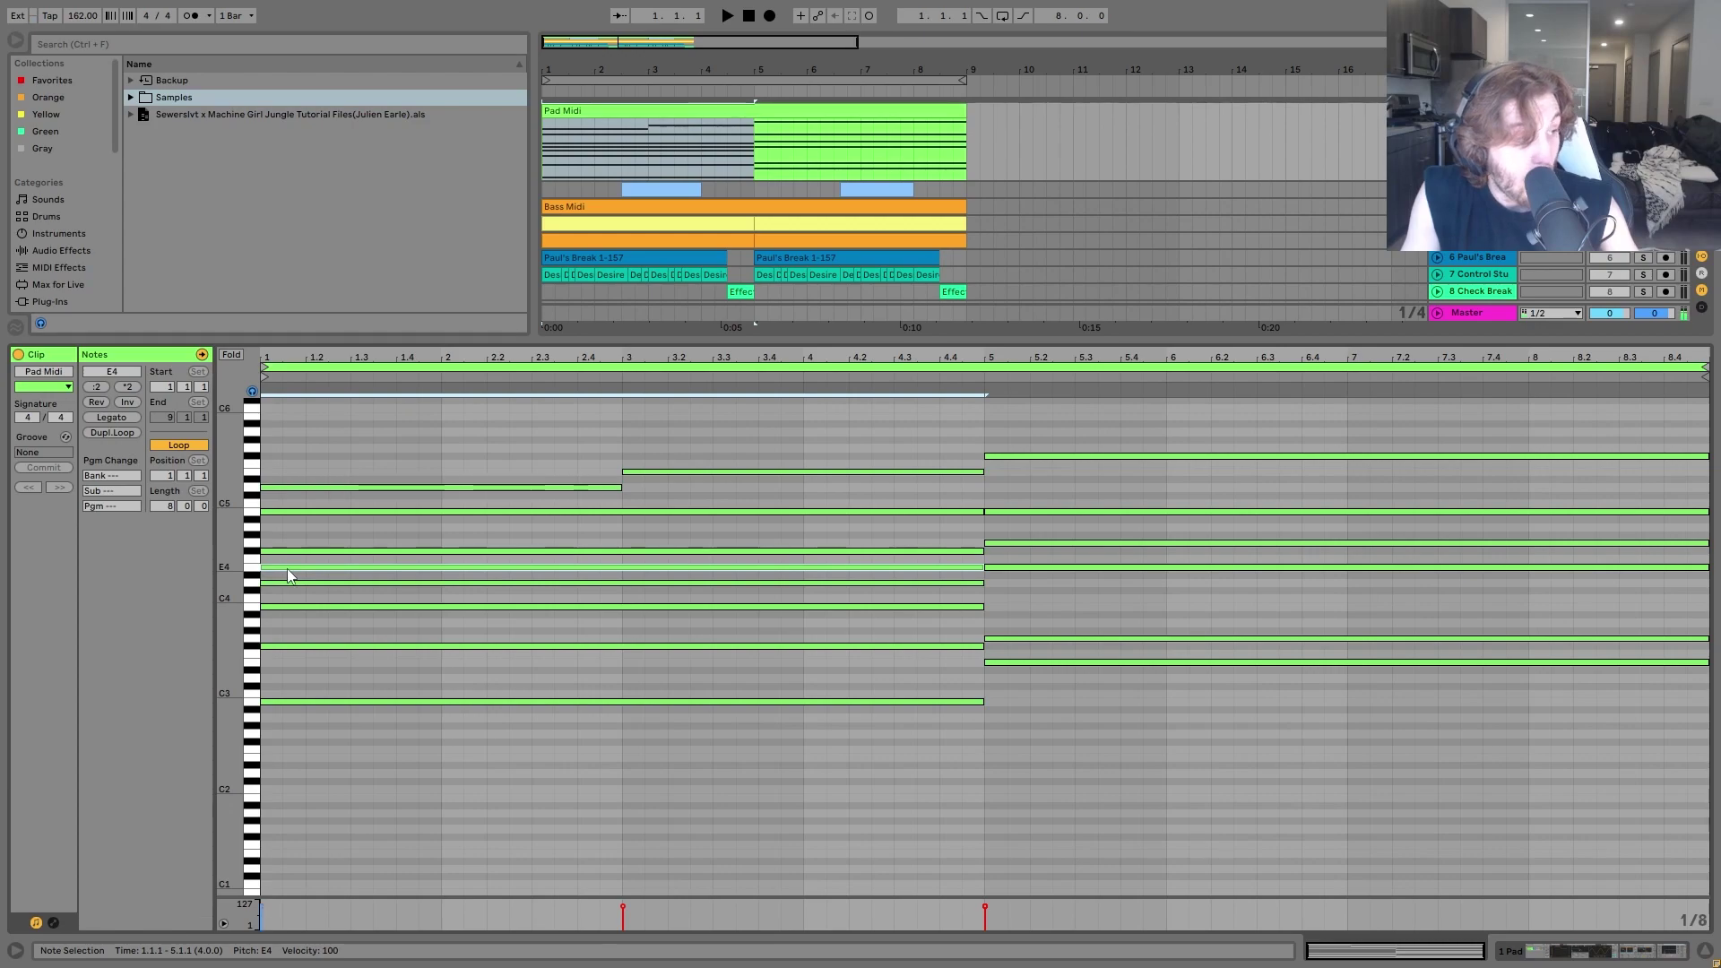
{"action": "left_click", "coordinate": [266, 552]}
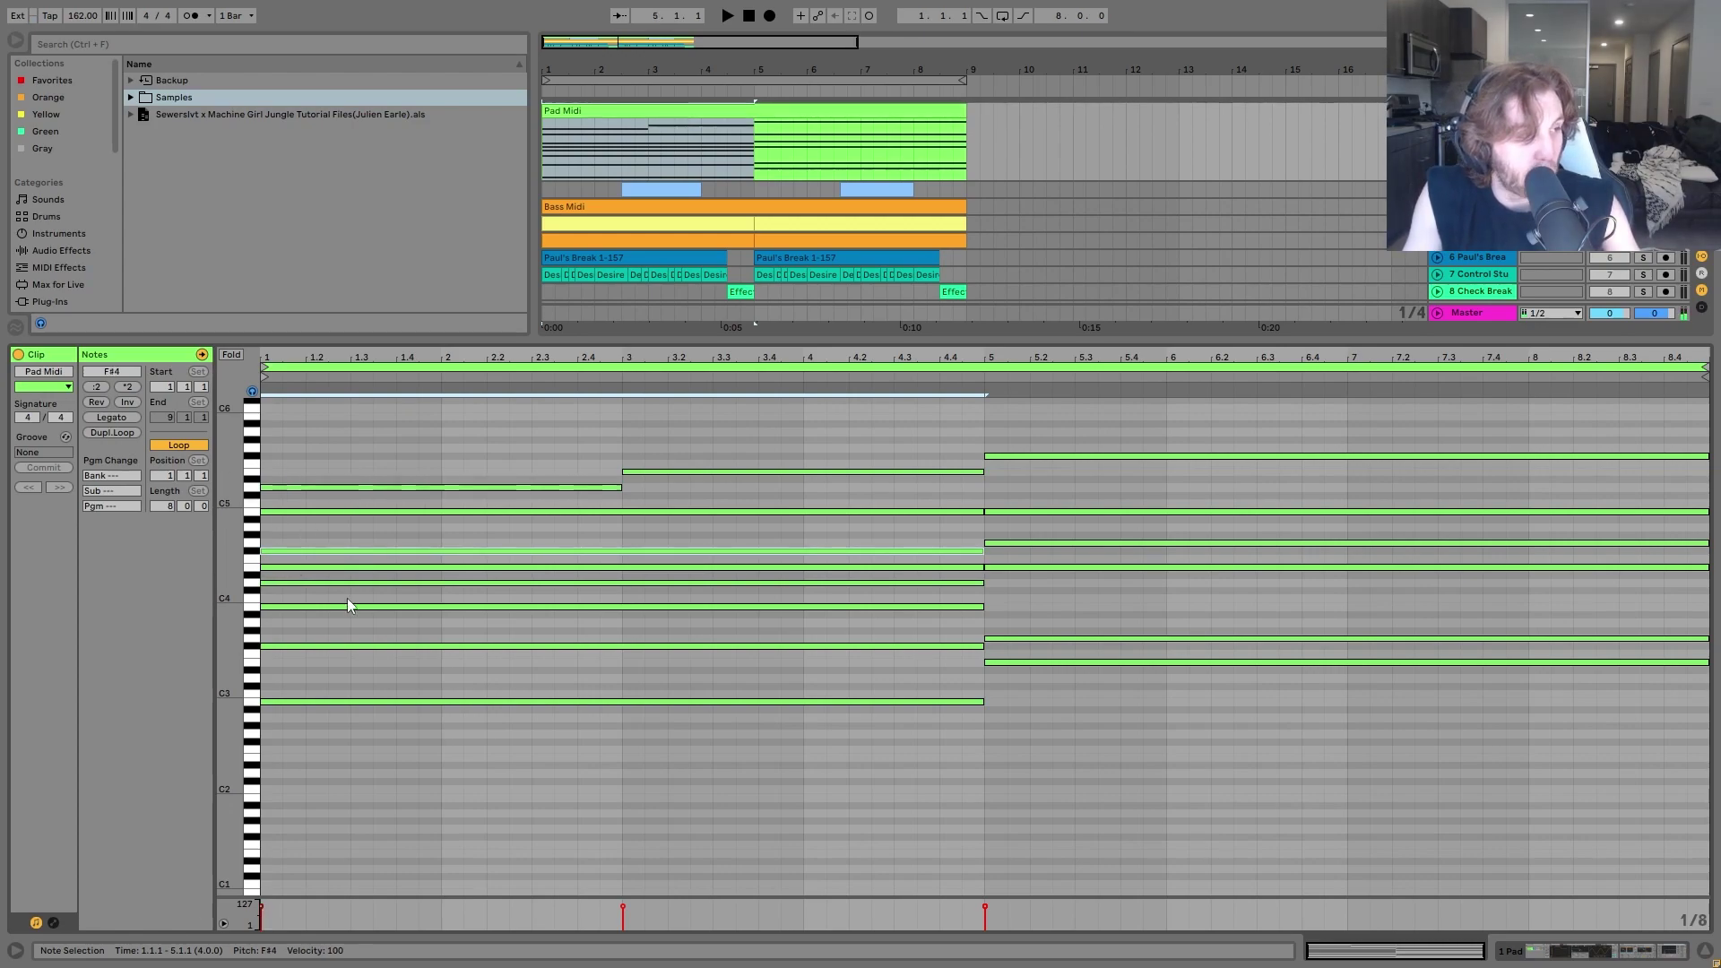
{"action": "left_click", "coordinate": [421, 487]}
{"action": "left_click_drag", "start_coordinate": [417, 472], "coordinate": [296, 825]}
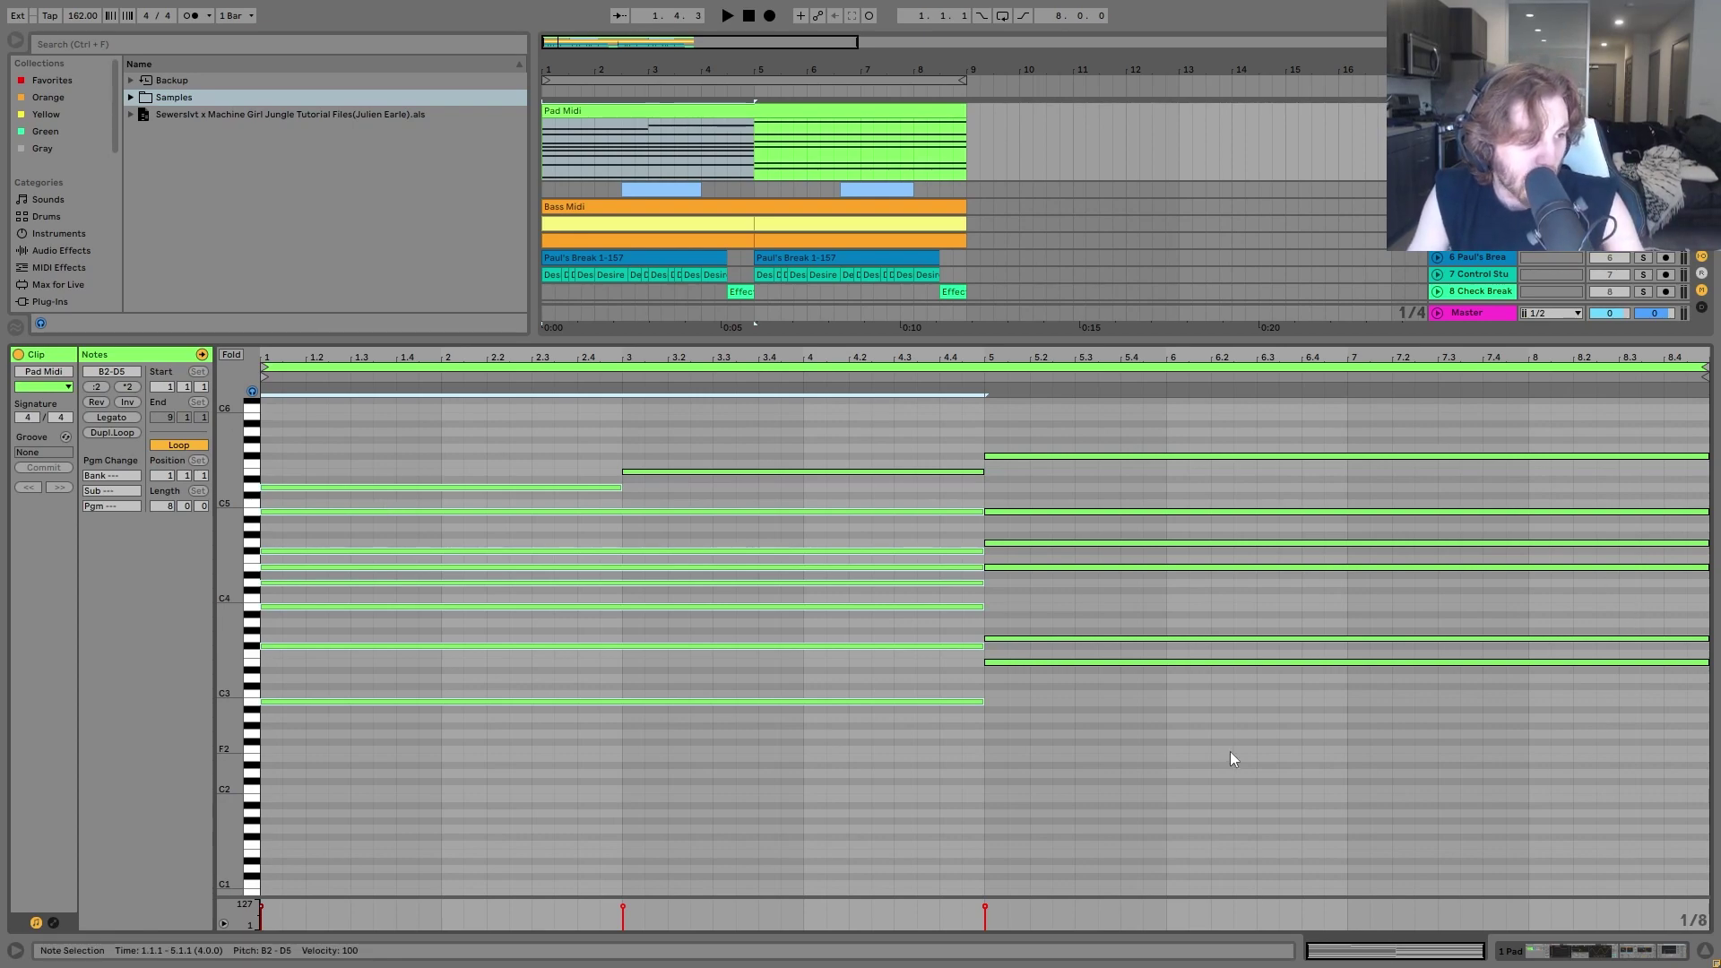
Examine the second pad chord starting at bar 5, selecting its lower notes, its top F#5 and the whole E3 to F#5 stack.
{"action": "left_click", "coordinate": [1175, 664]}
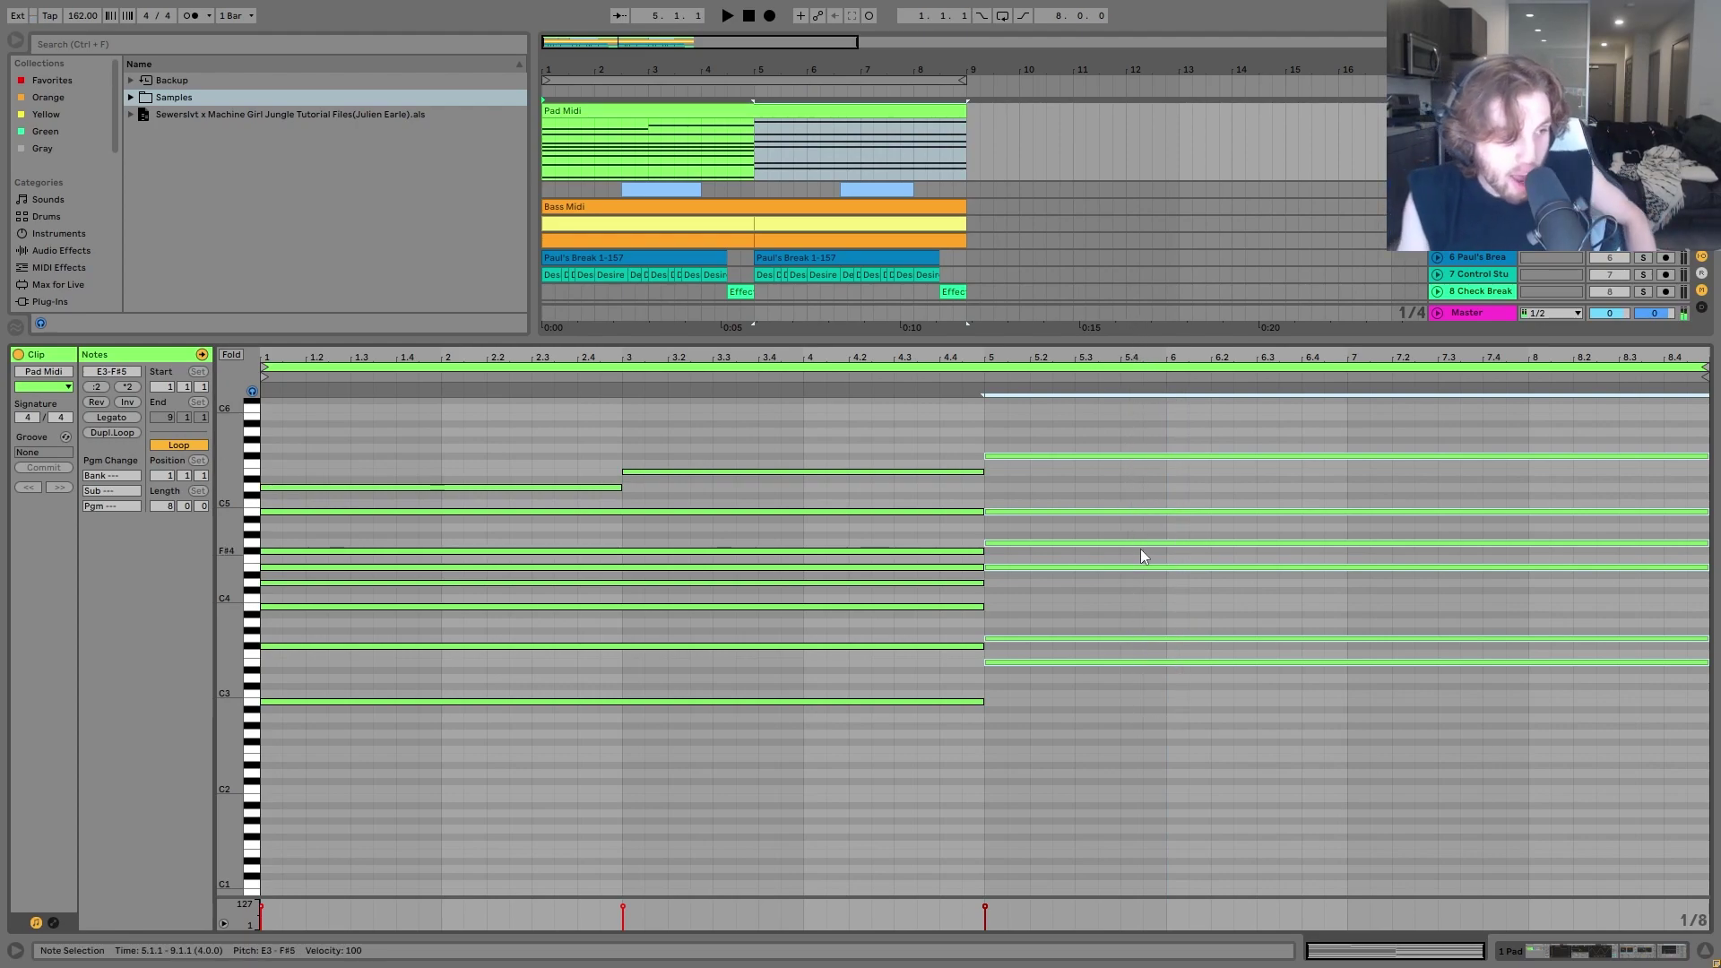
{"action": "left_click", "coordinate": [1063, 663]}
{"action": "left_click_drag", "start_coordinate": [1063, 670], "coordinate": [1090, 545]}
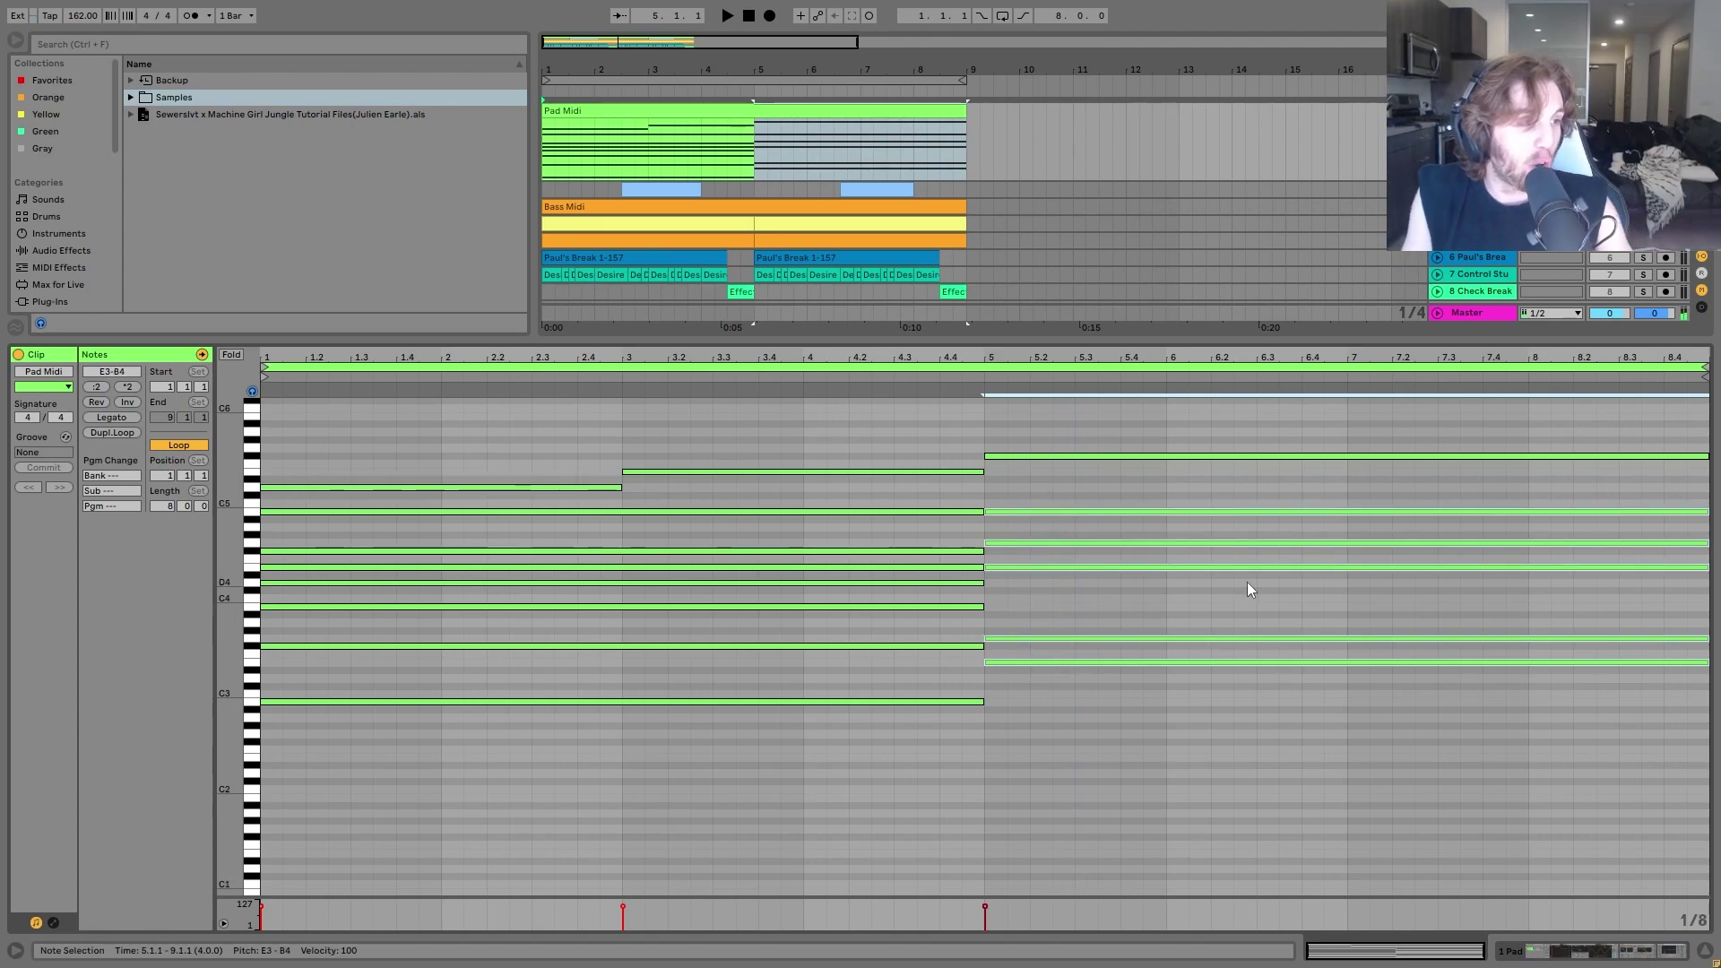
{"action": "left_click", "coordinate": [1095, 457]}
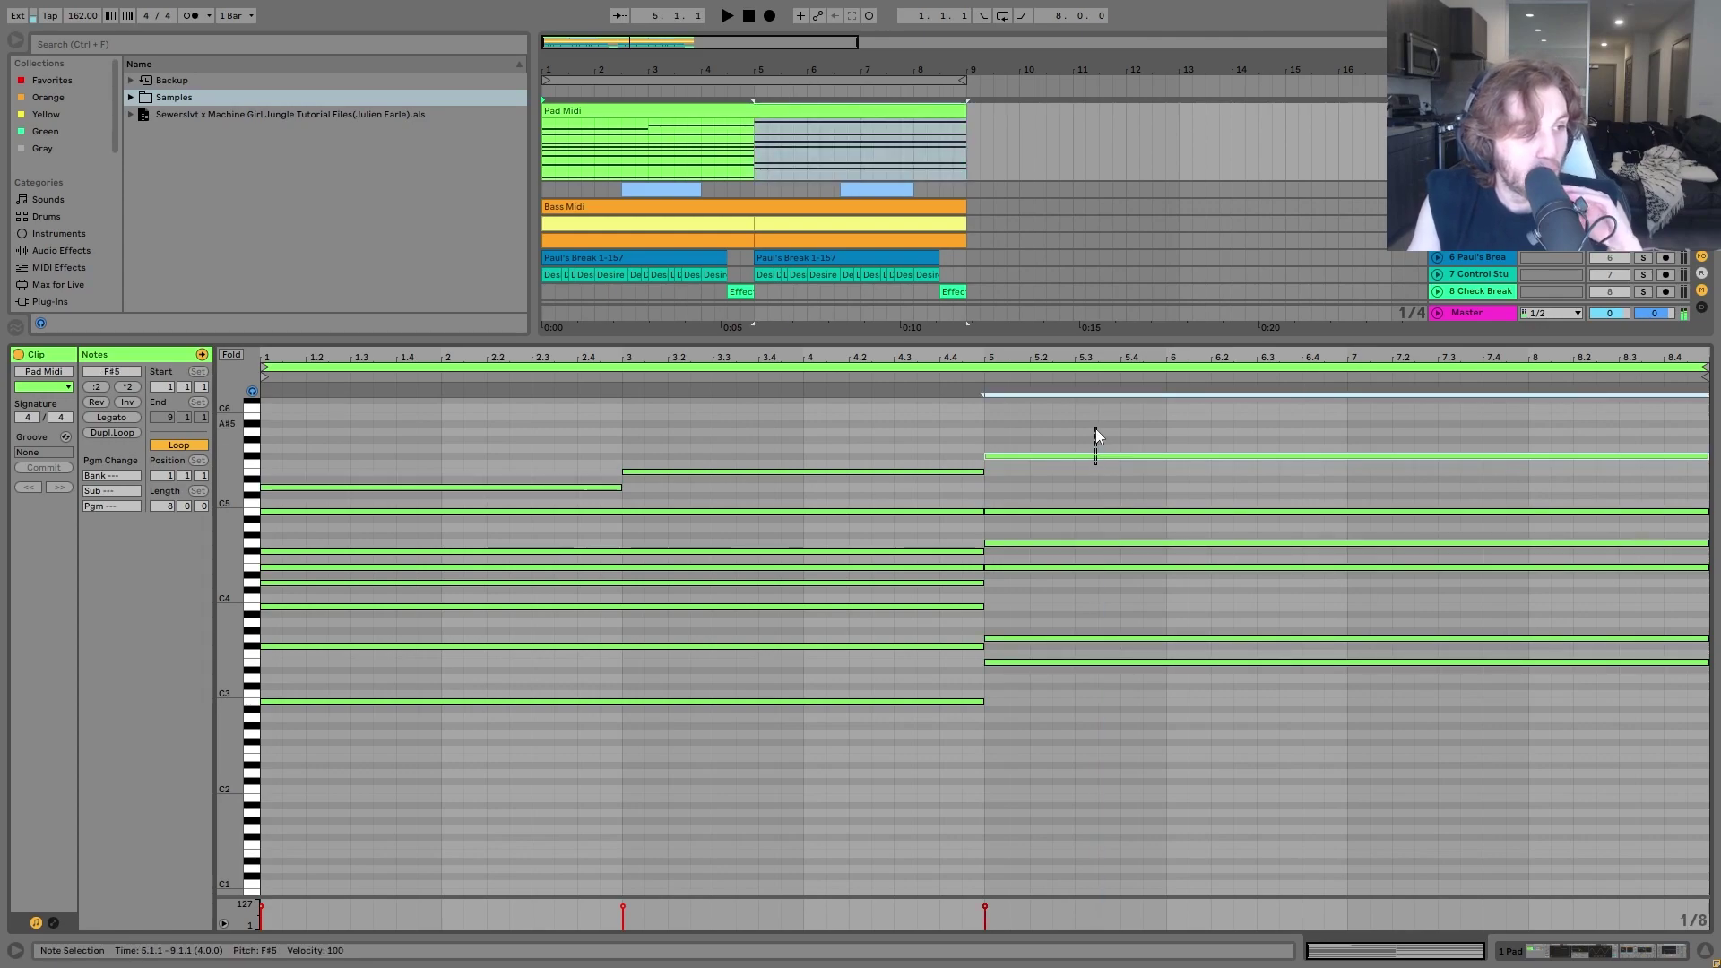
{"action": "left_click_drag", "start_coordinate": [1099, 758], "coordinate": [1138, 450]}
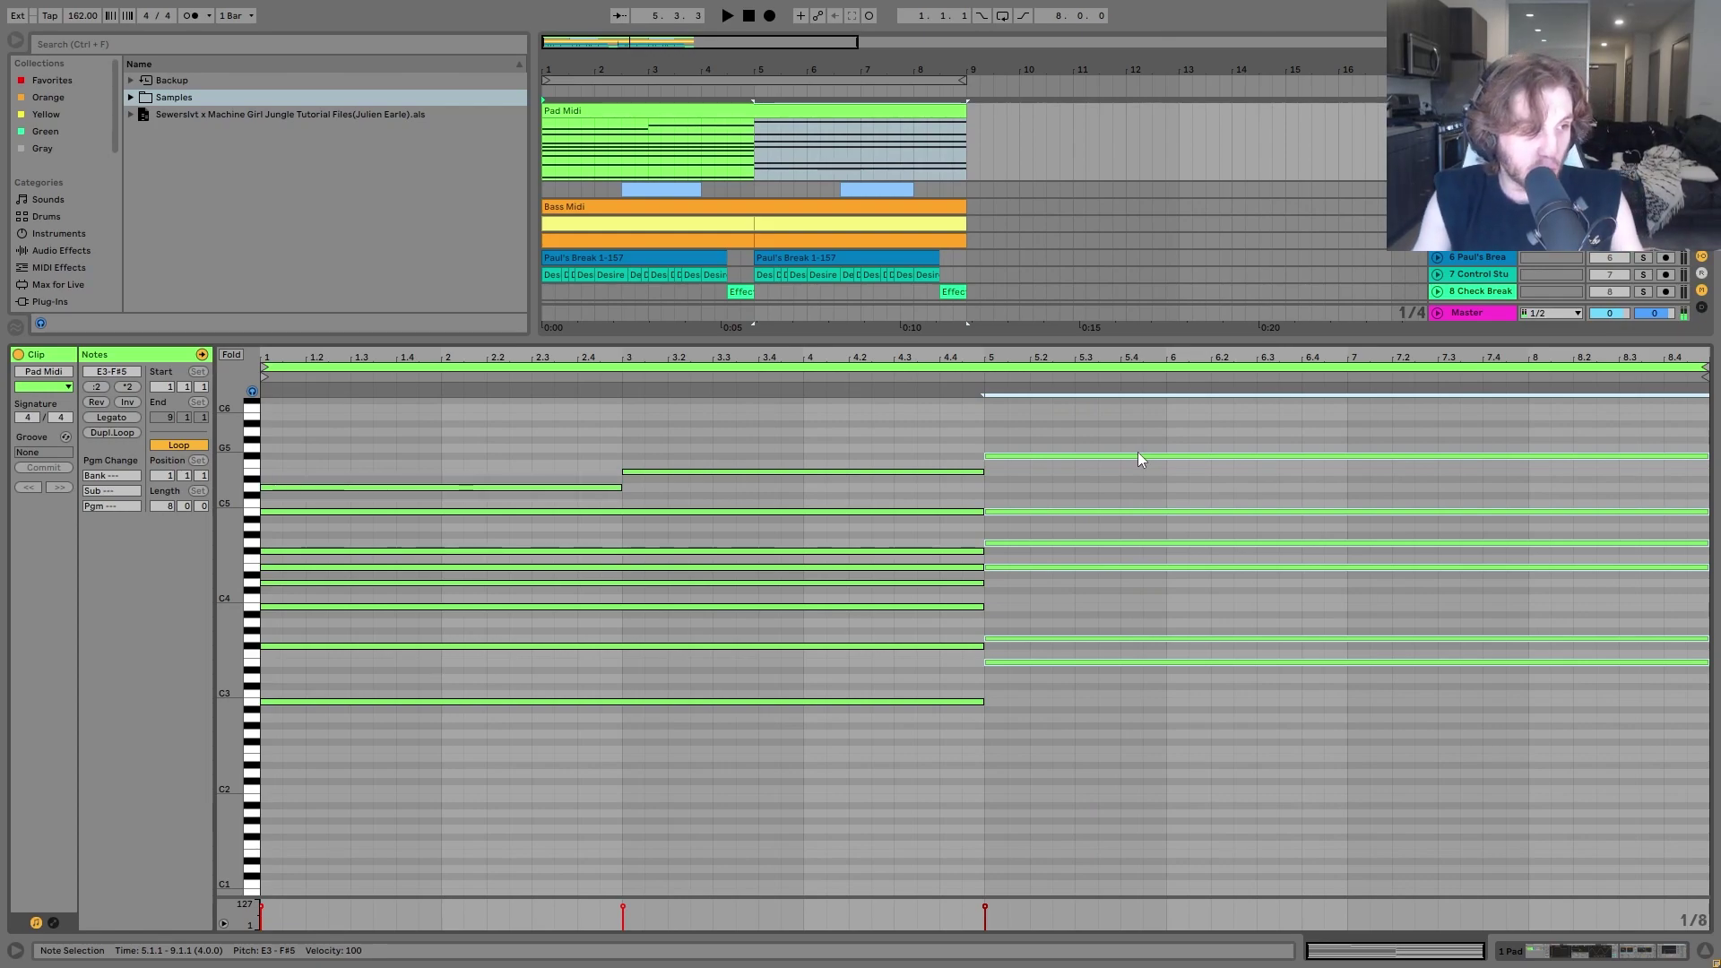
{"action": "left_click", "coordinate": [1104, 449]}
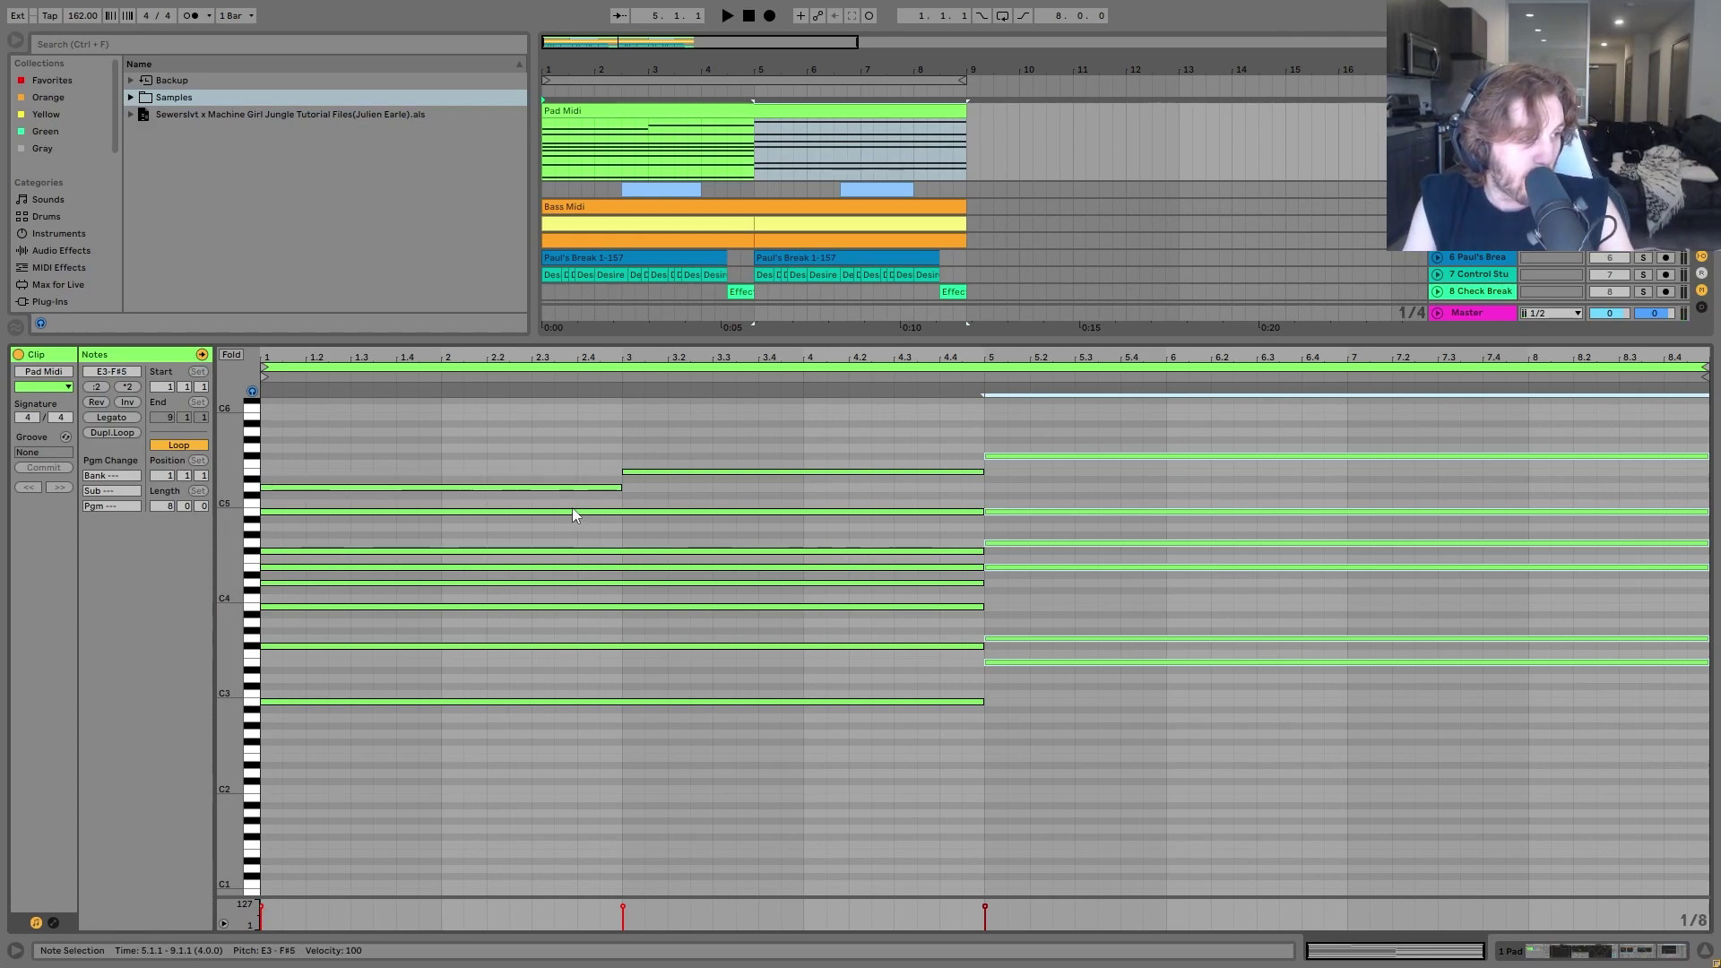
Select the top-line notes from D5 to F#5 across both pad chords and play the arrangement to hear the melody.
{"action": "left_click_drag", "start_coordinate": [535, 496], "coordinate": [1010, 414]}
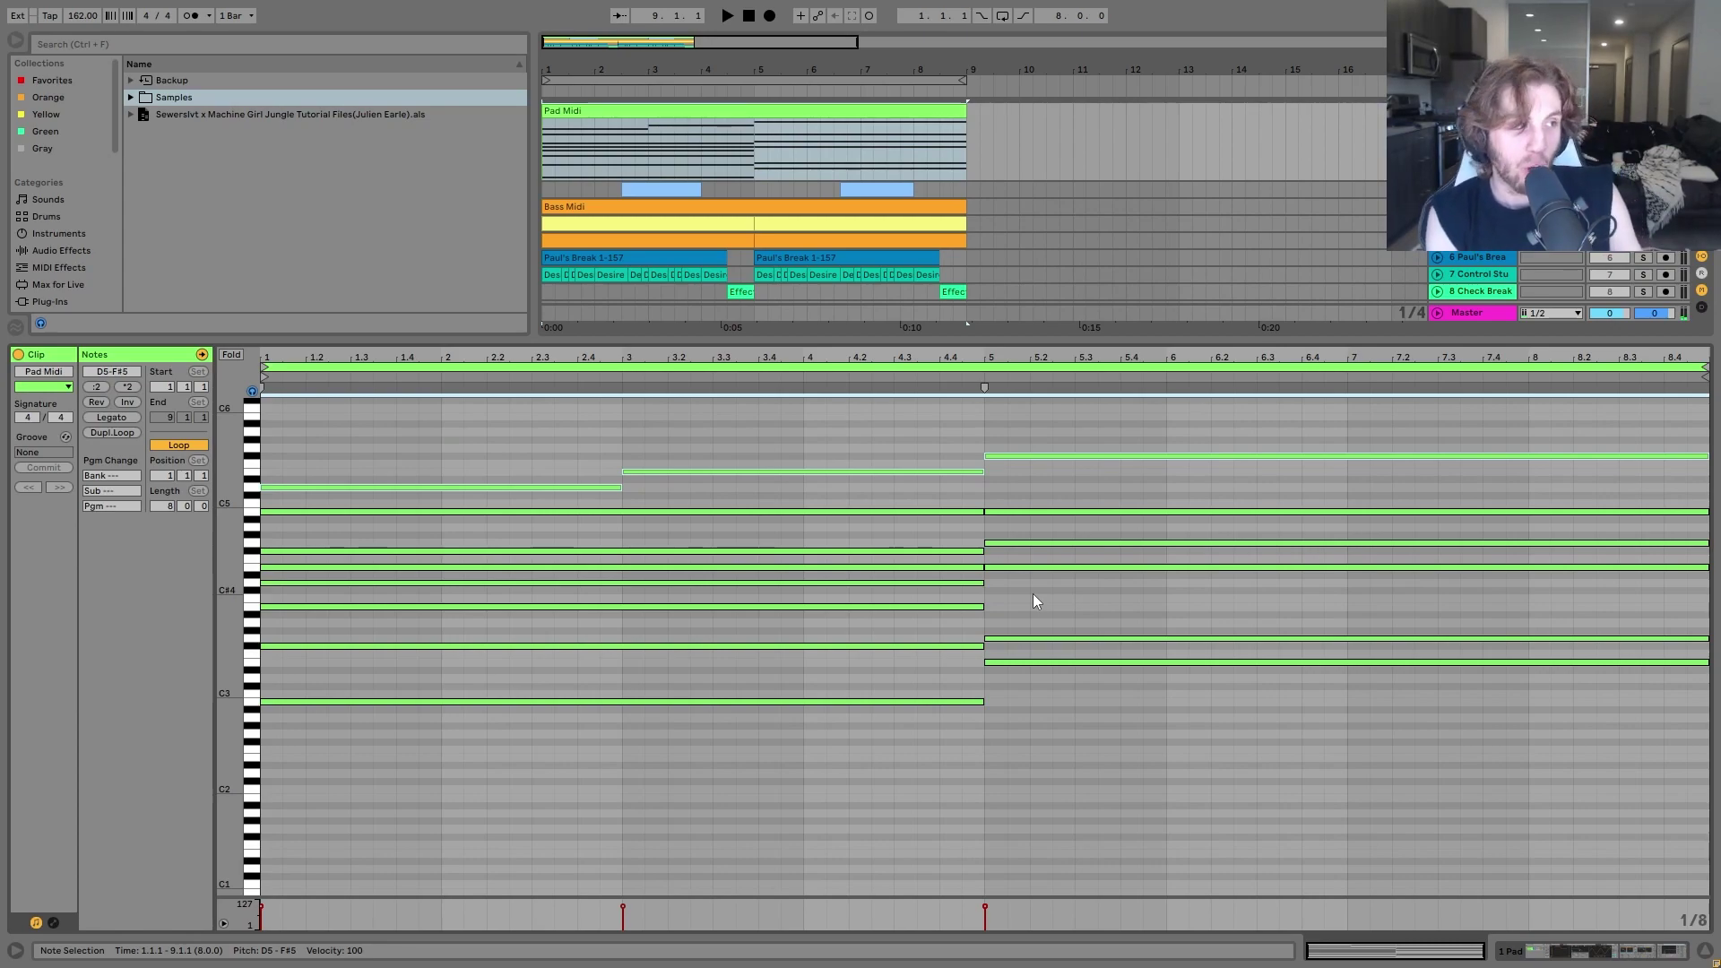
{"action": "key", "text": "space"}
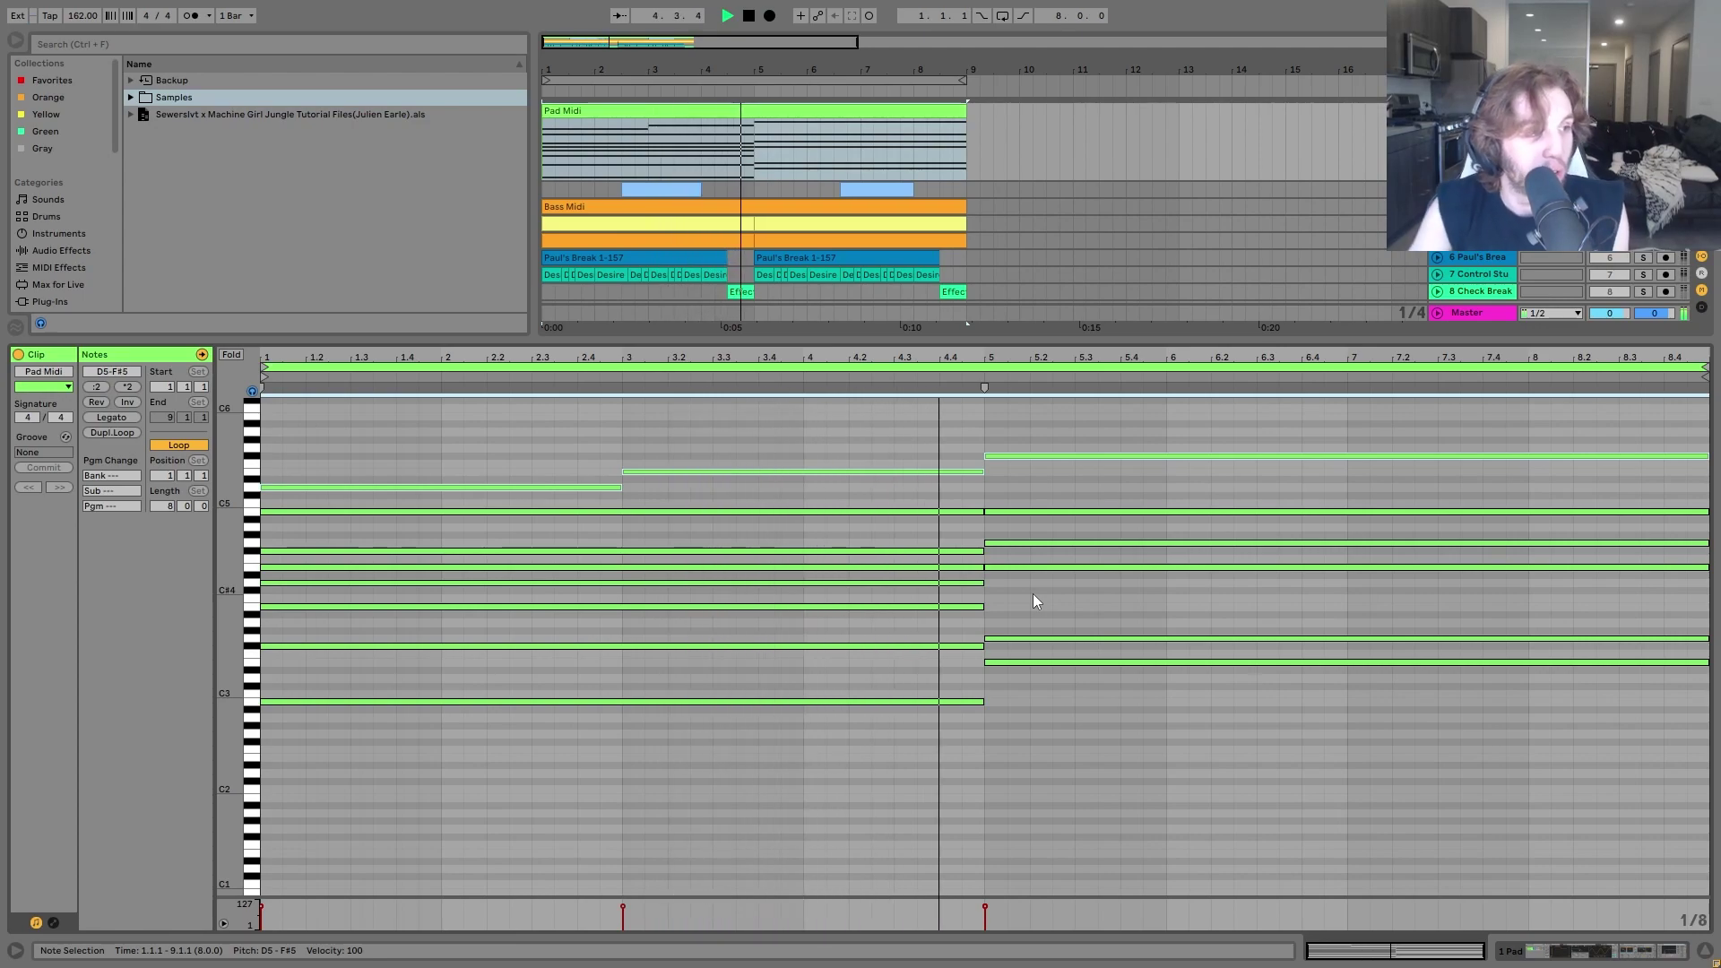
{"action": "key", "text": "space"}
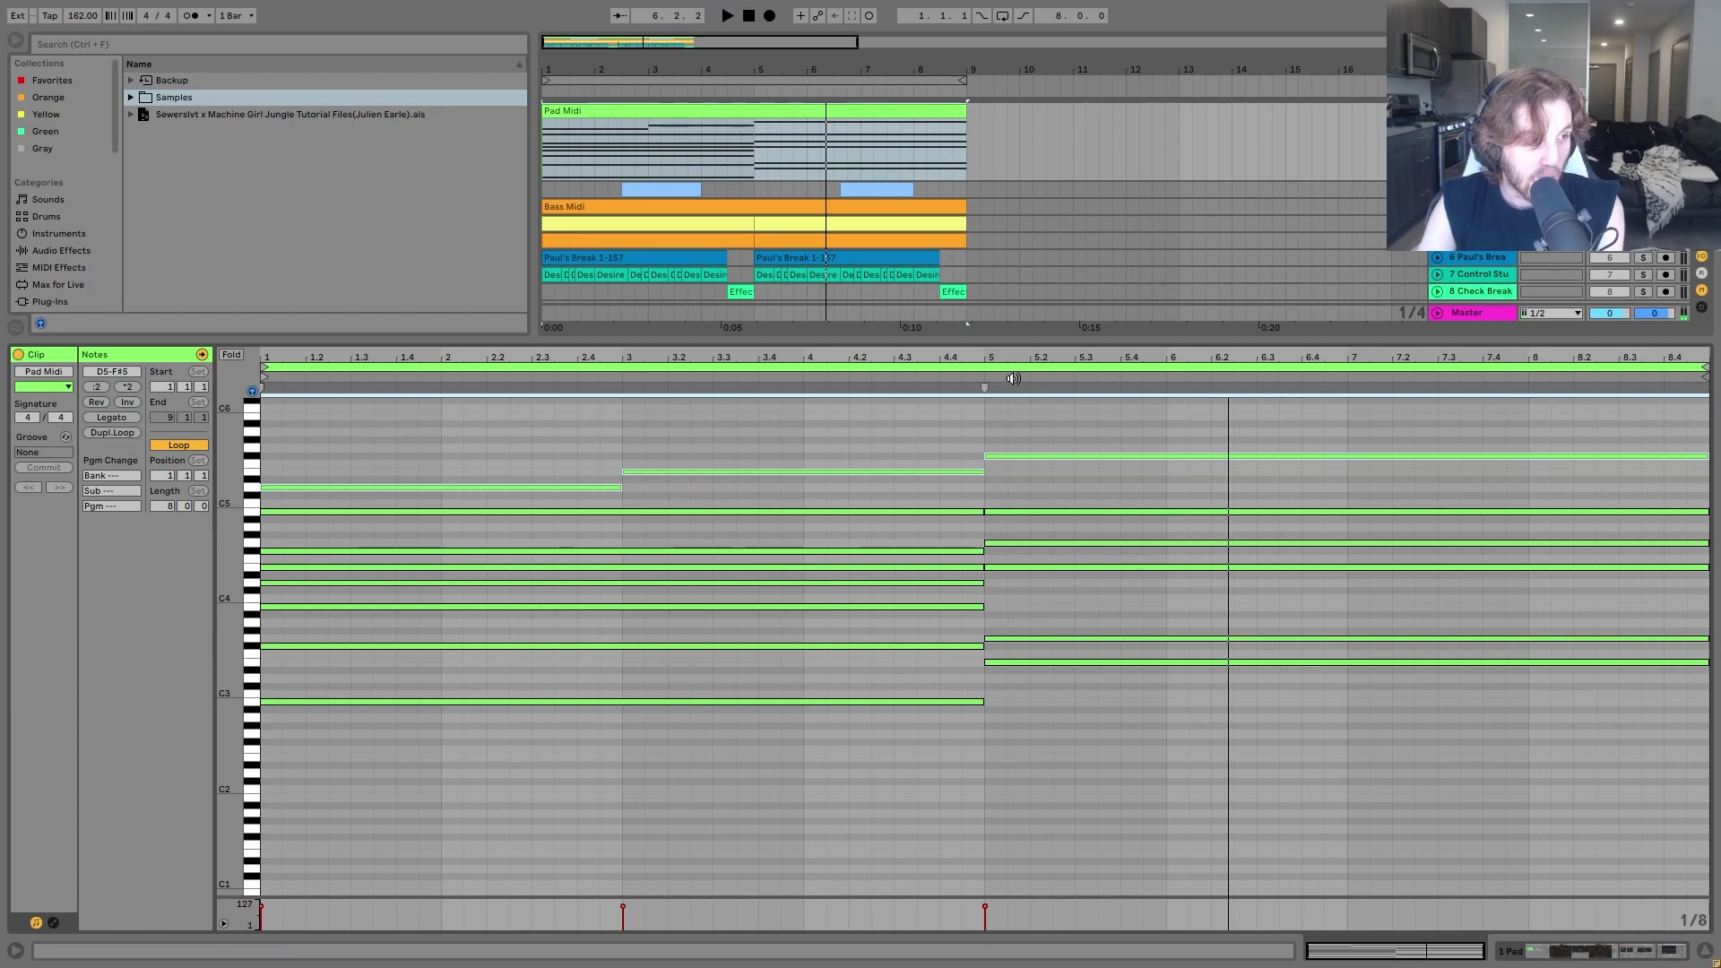
Compare the two pad chords by selecting the second chord's F#5, its full stack, and the first chord's B2 to D5 notes.
{"action": "left_click", "coordinate": [1086, 456]}
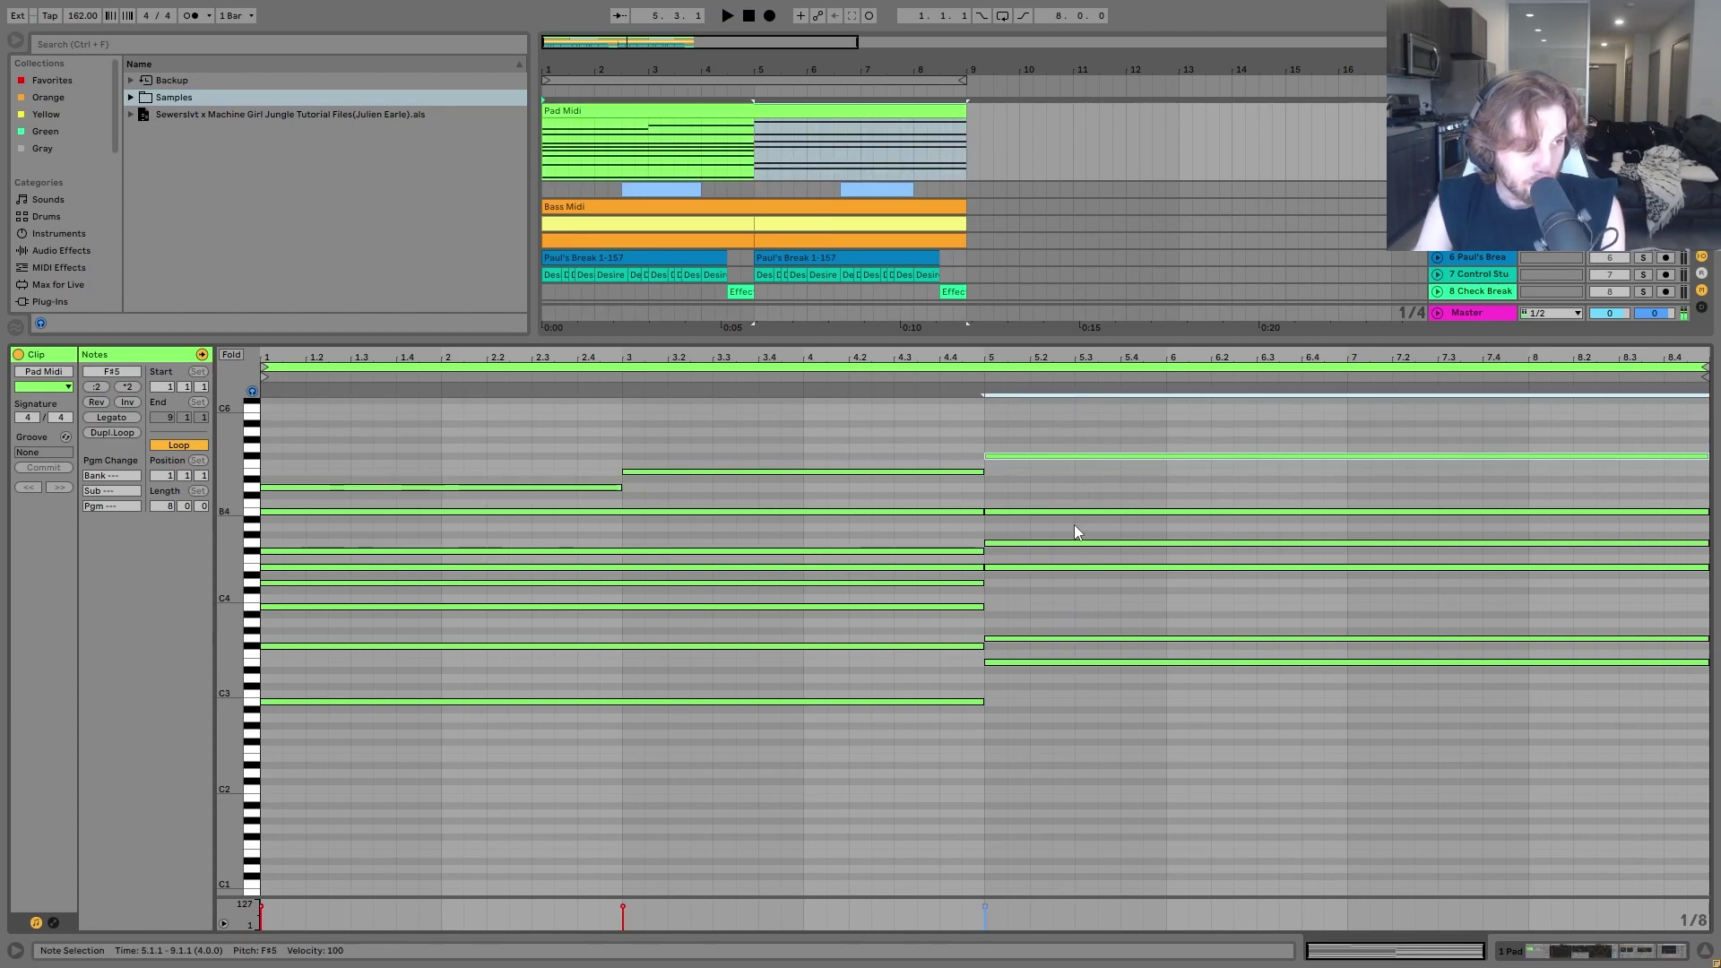
{"action": "left_click_drag", "start_coordinate": [1149, 784], "coordinate": [1193, 404]}
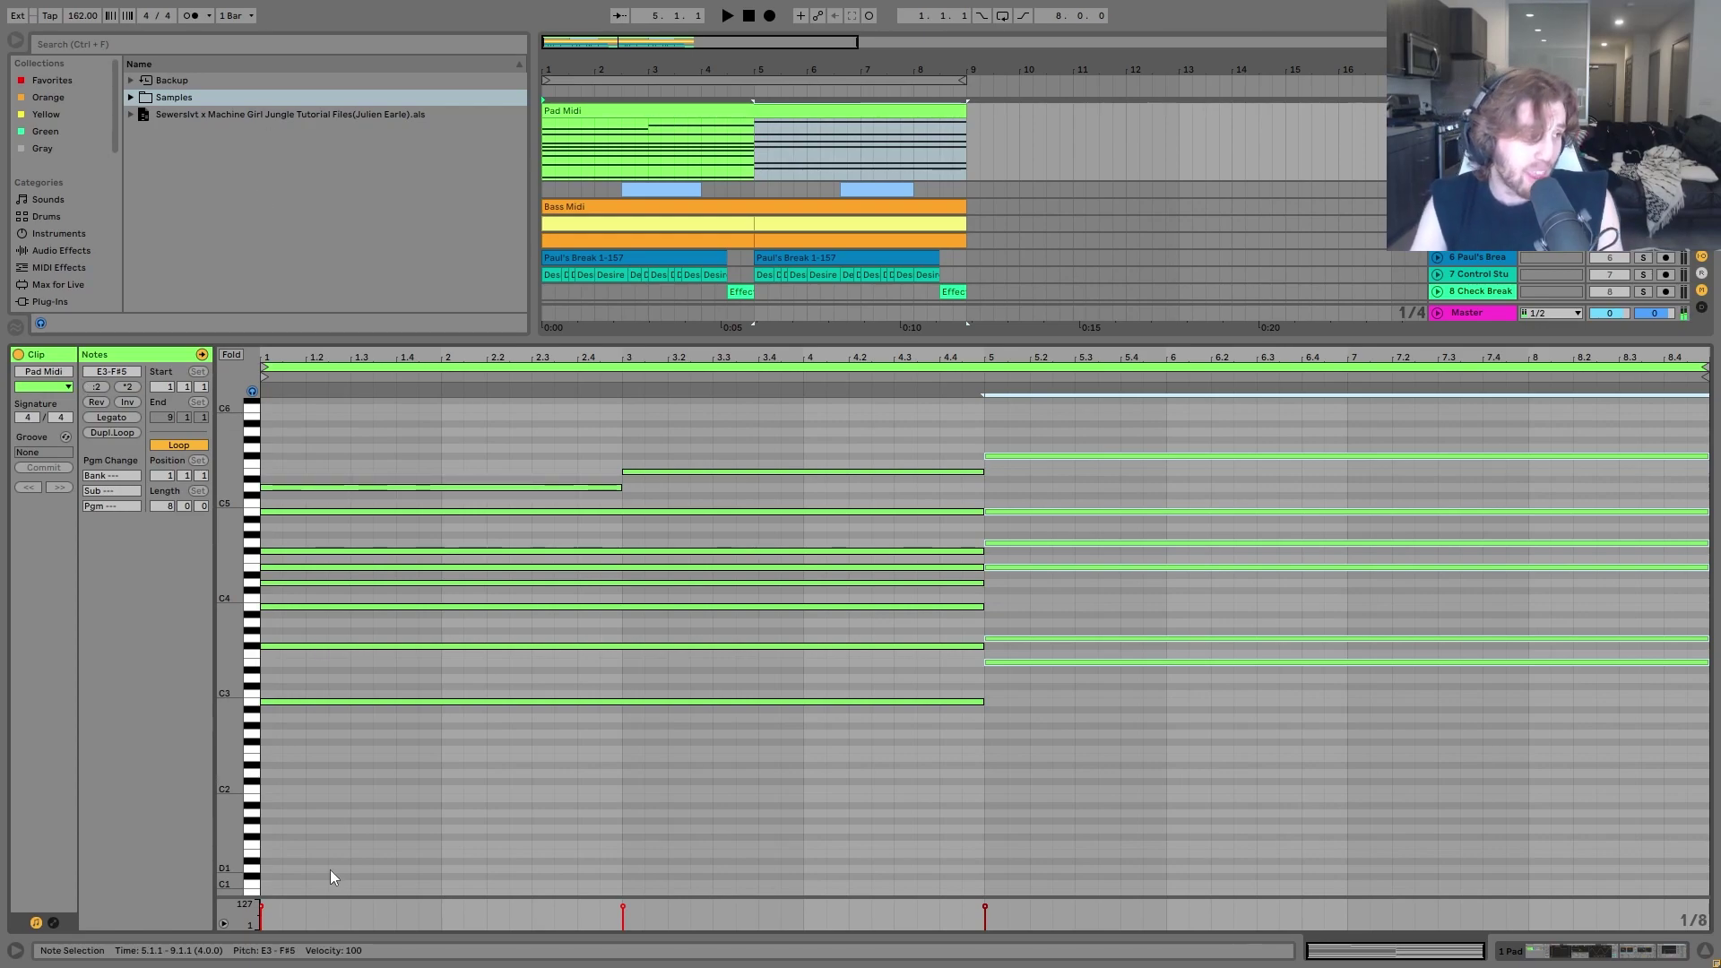
{"action": "left_click_drag", "start_coordinate": [490, 750], "coordinate": [258, 394]}
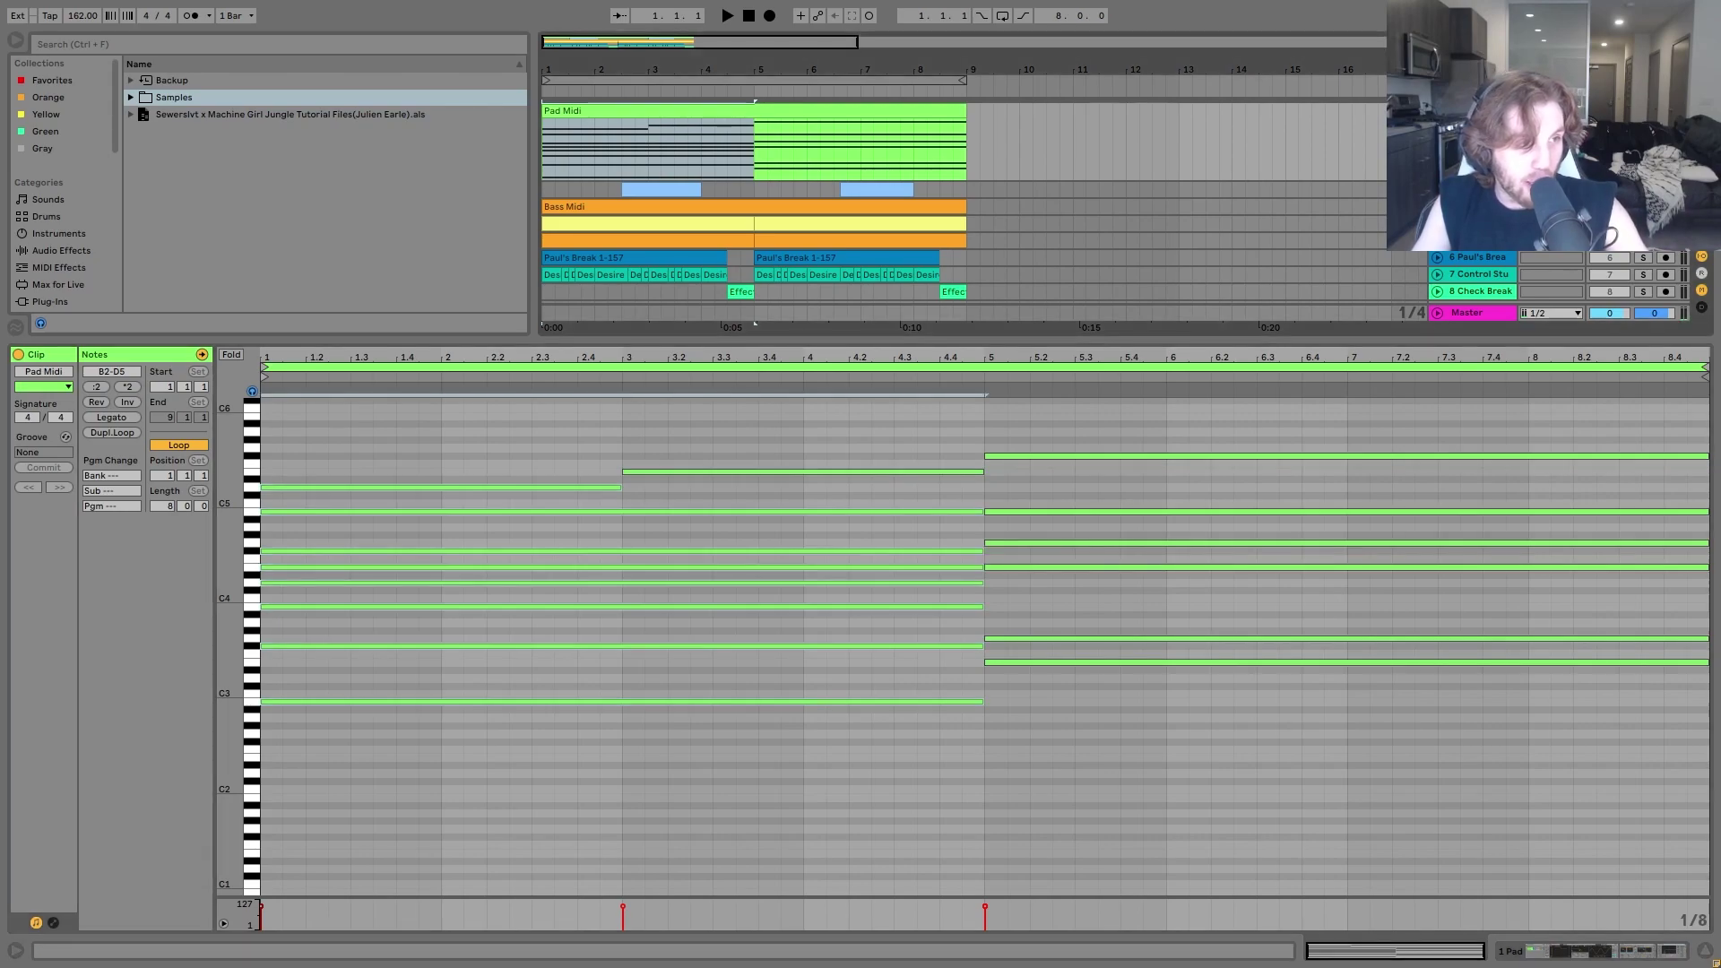
Show the pad track's devices, solo the Operator chain in the Instrument Rack and audition it.
{"action": "key", "text": "shift+Tab"}
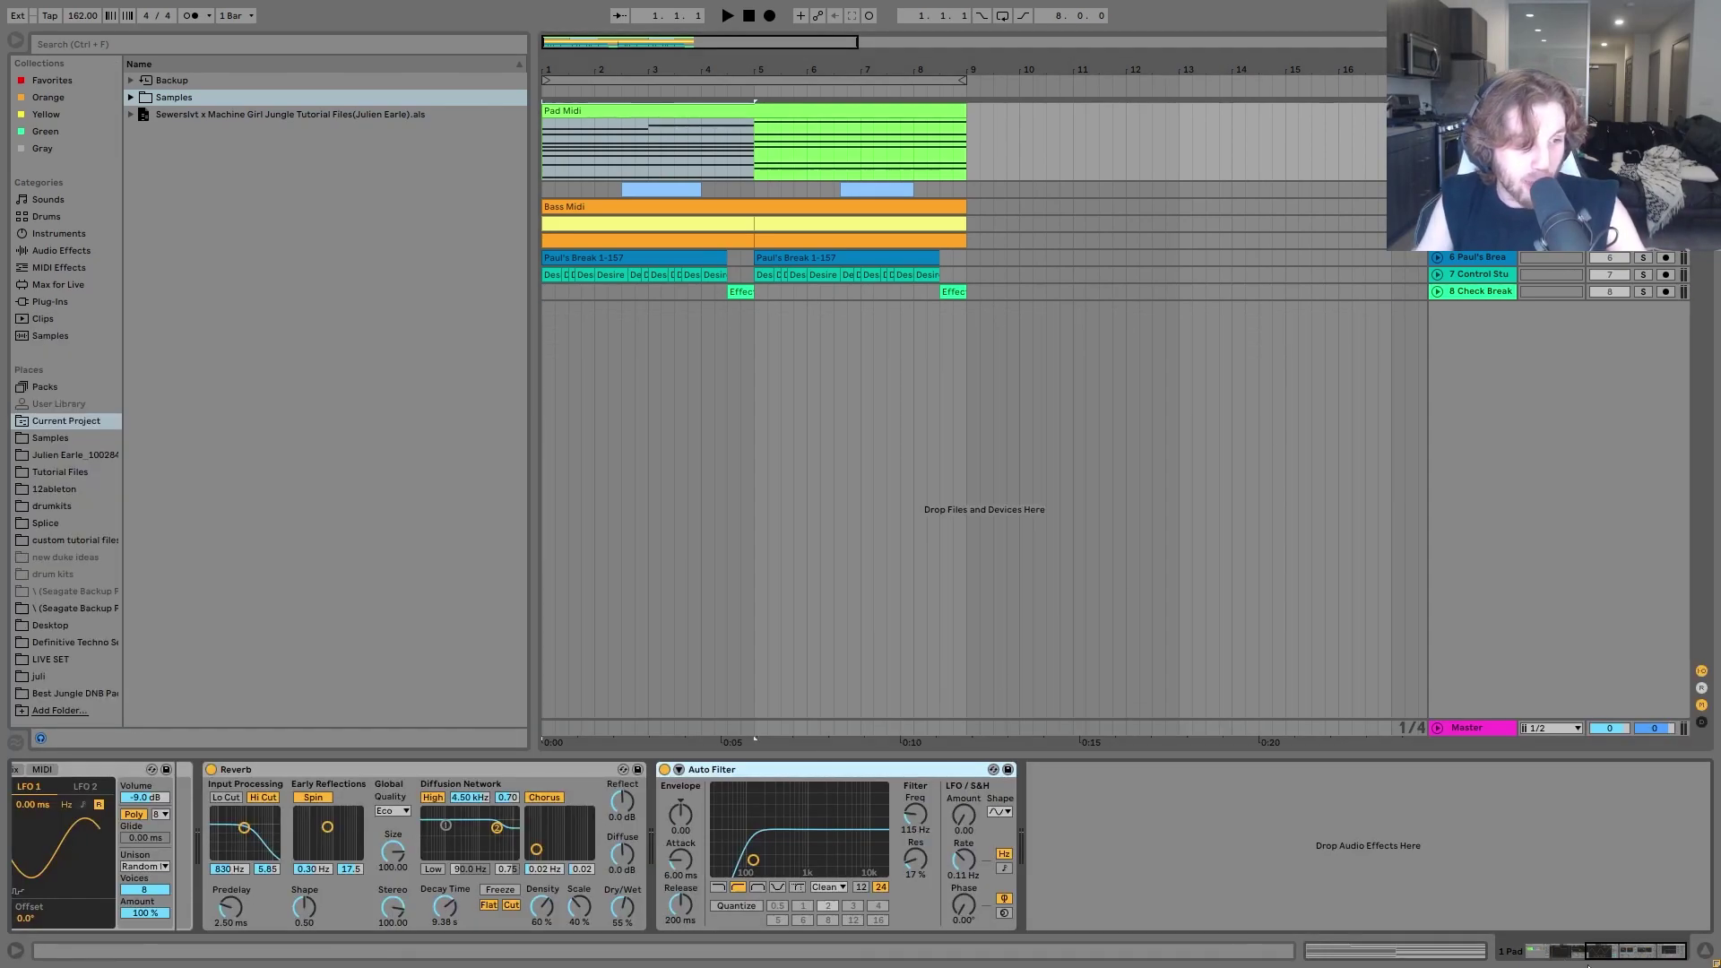
{"action": "scroll", "coordinate": [332, 846], "scroll_direction": "up", "scroll_amount": 10}
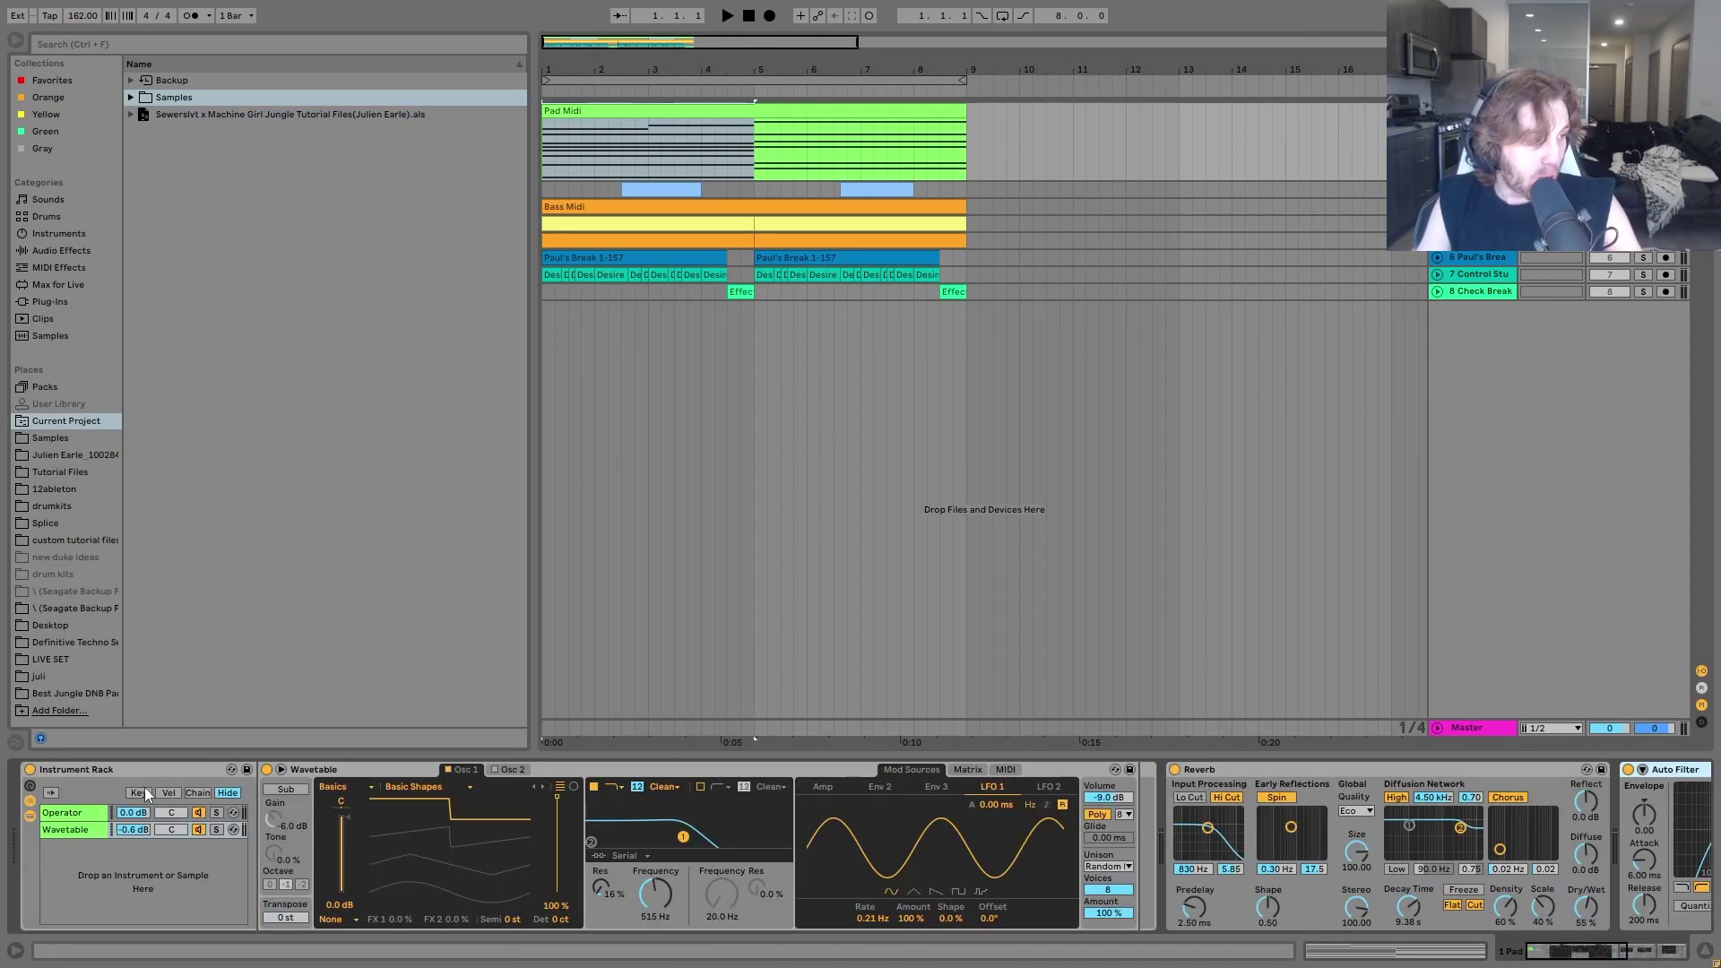
{"action": "left_click", "coordinate": [216, 813]}
{"action": "key", "text": "space"}
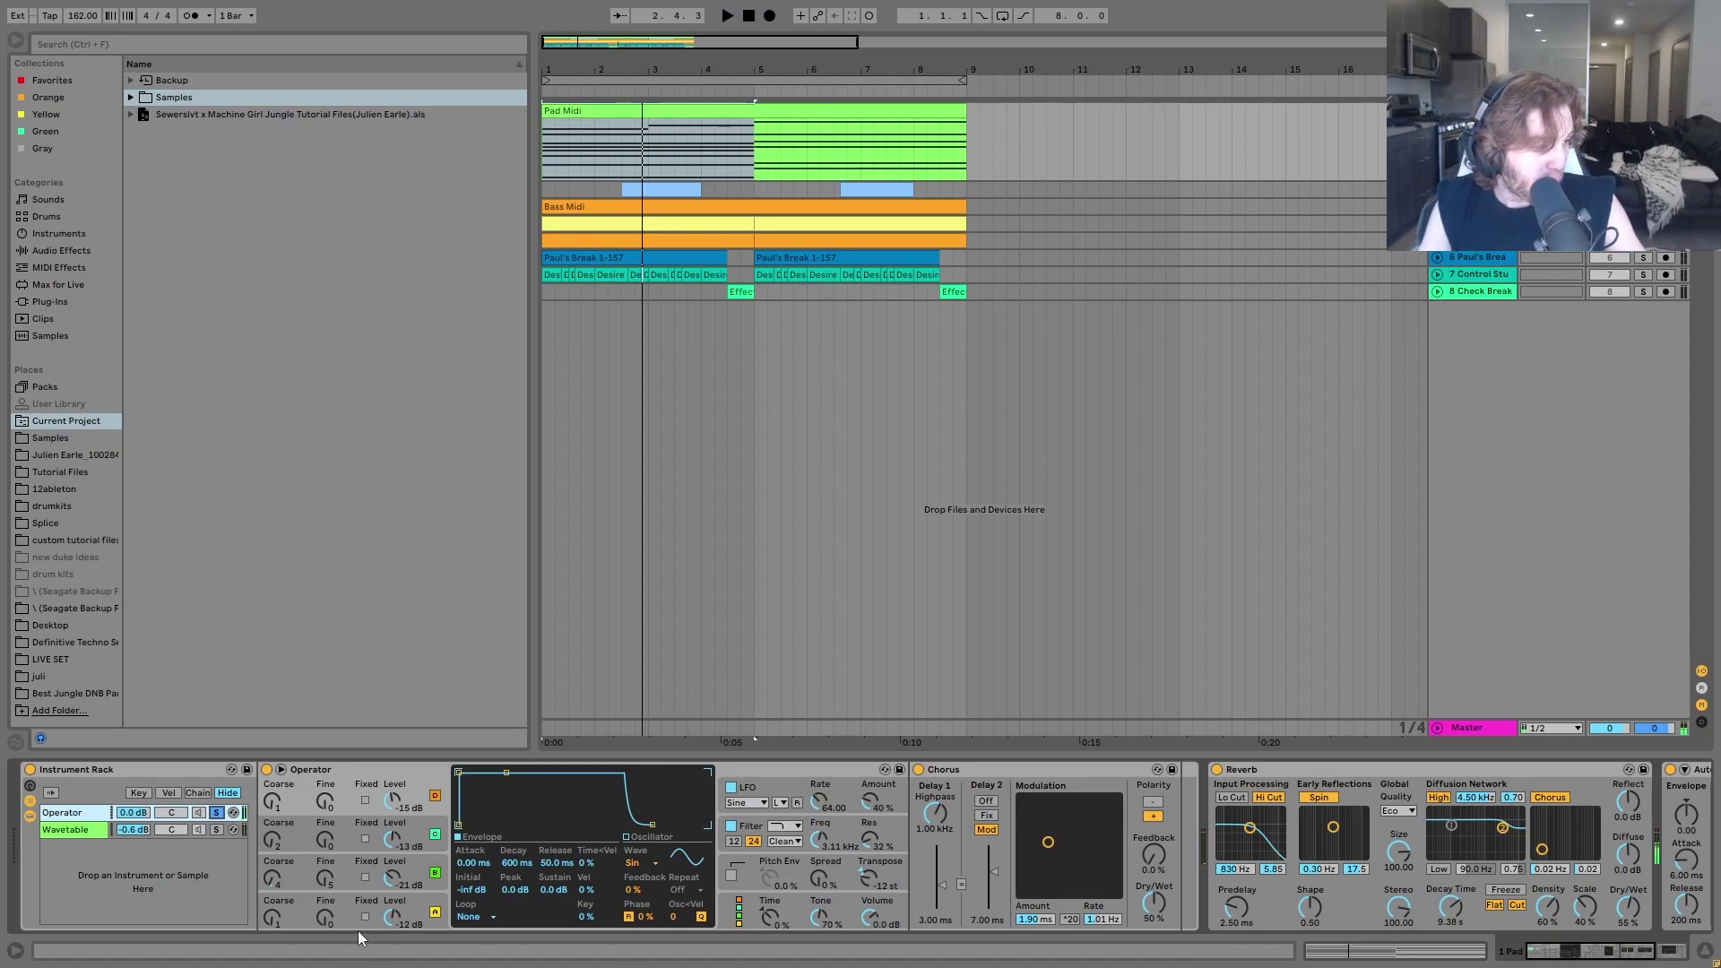
Inspect the settings of Operator's four oscillators and play the soloed Operator layer.
{"action": "left_click", "coordinate": [337, 911]}
{"action": "left_click", "coordinate": [353, 853]}
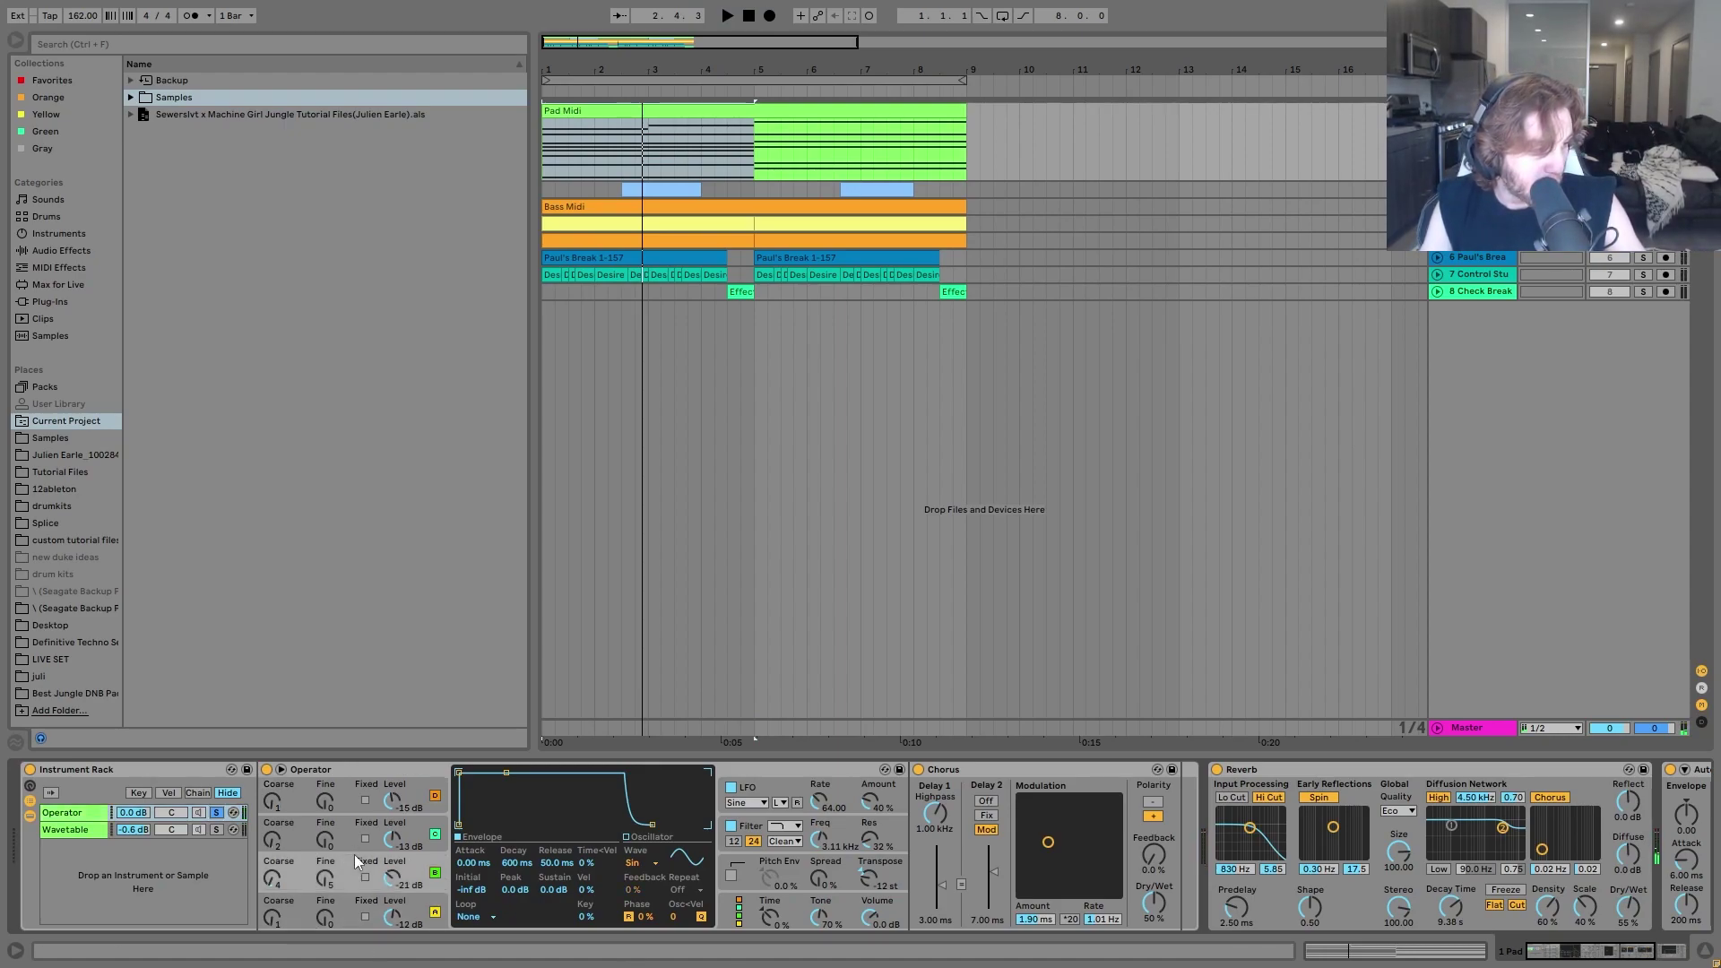
{"action": "left_click", "coordinate": [336, 846]}
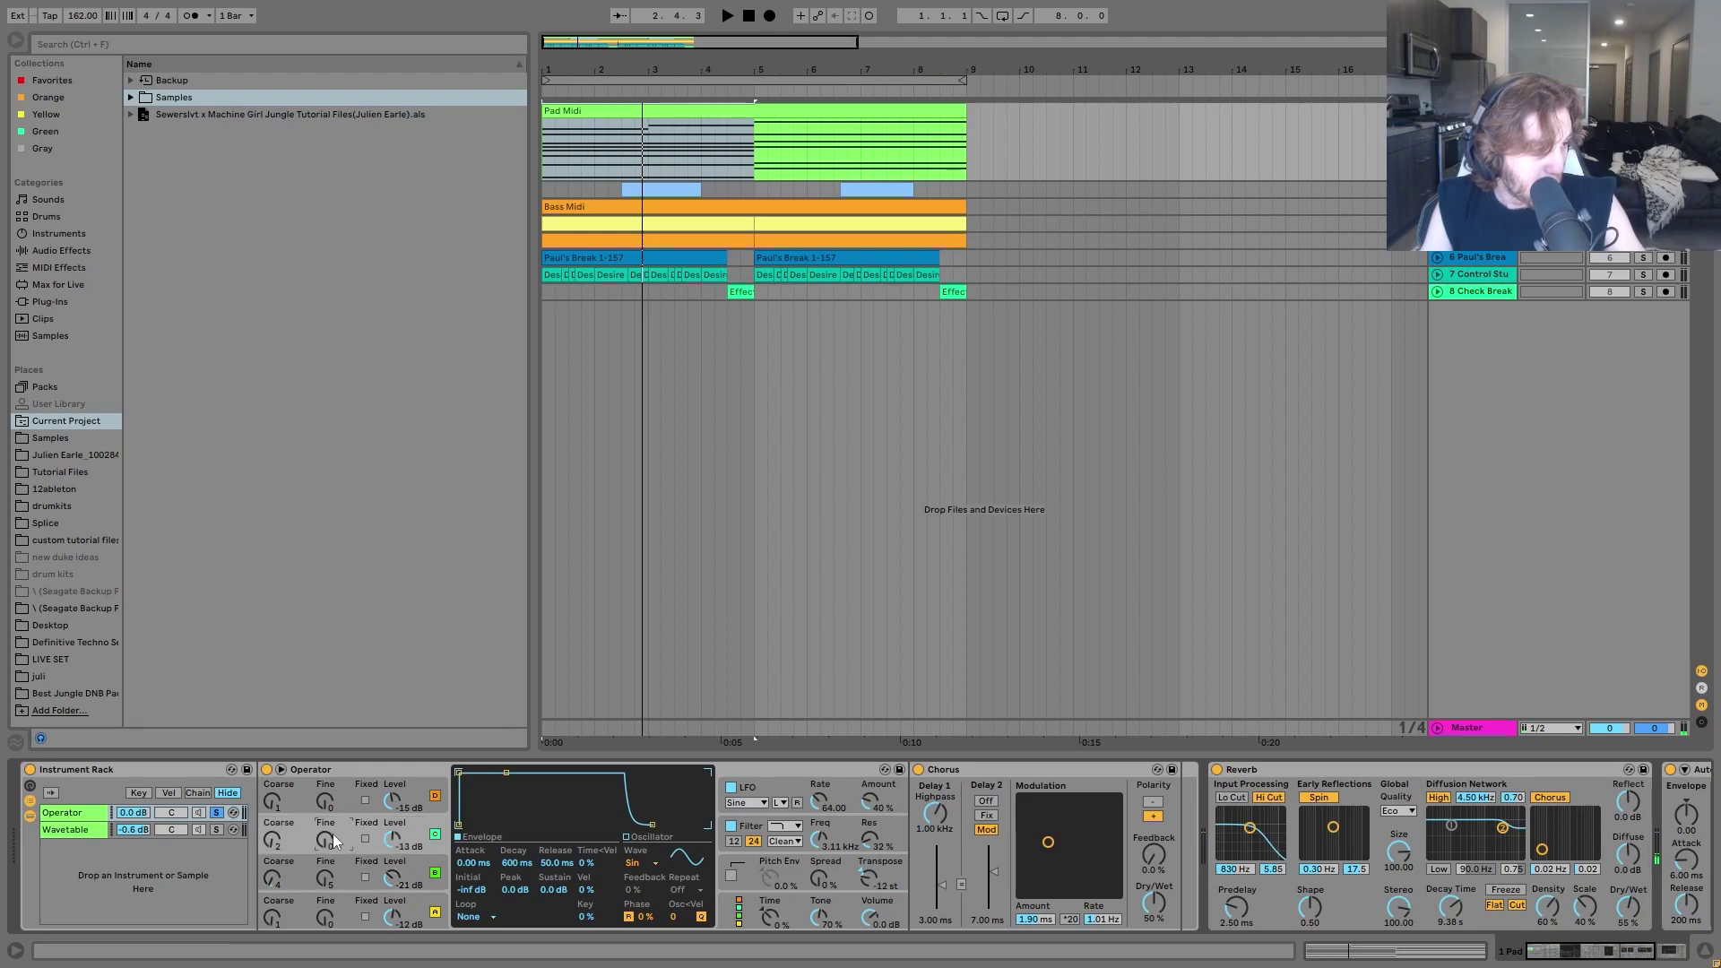
{"action": "left_click", "coordinate": [351, 788]}
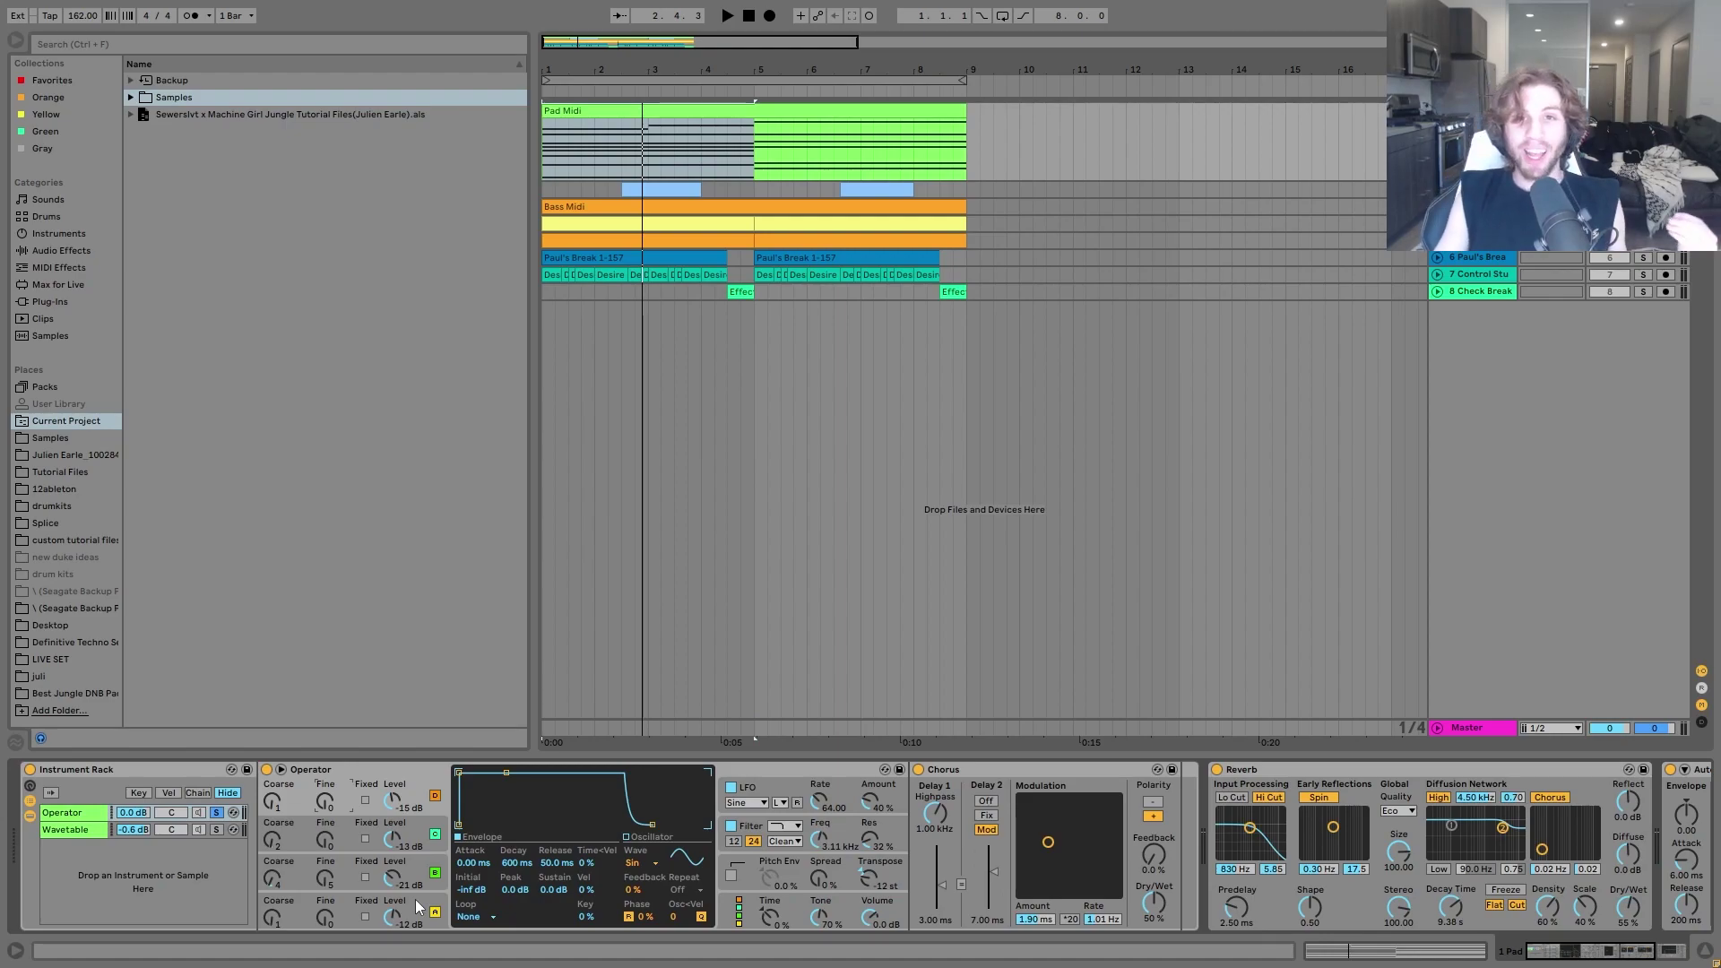
{"action": "key", "text": "space"}
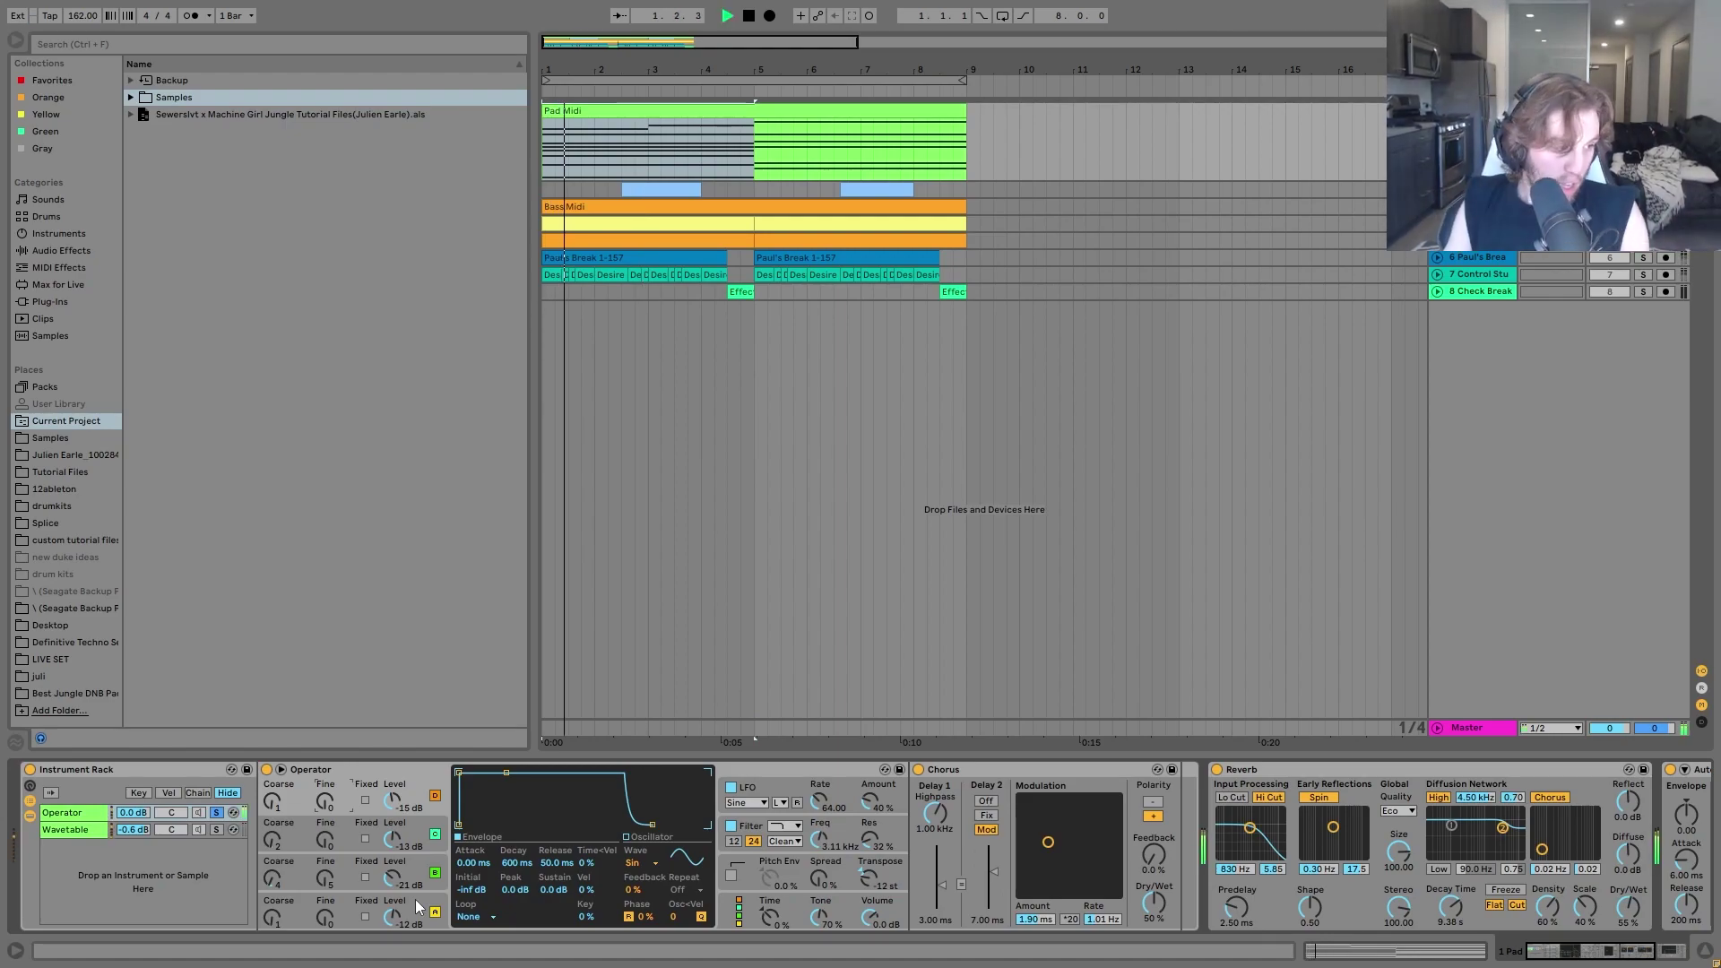
{"action": "key", "text": "space"}
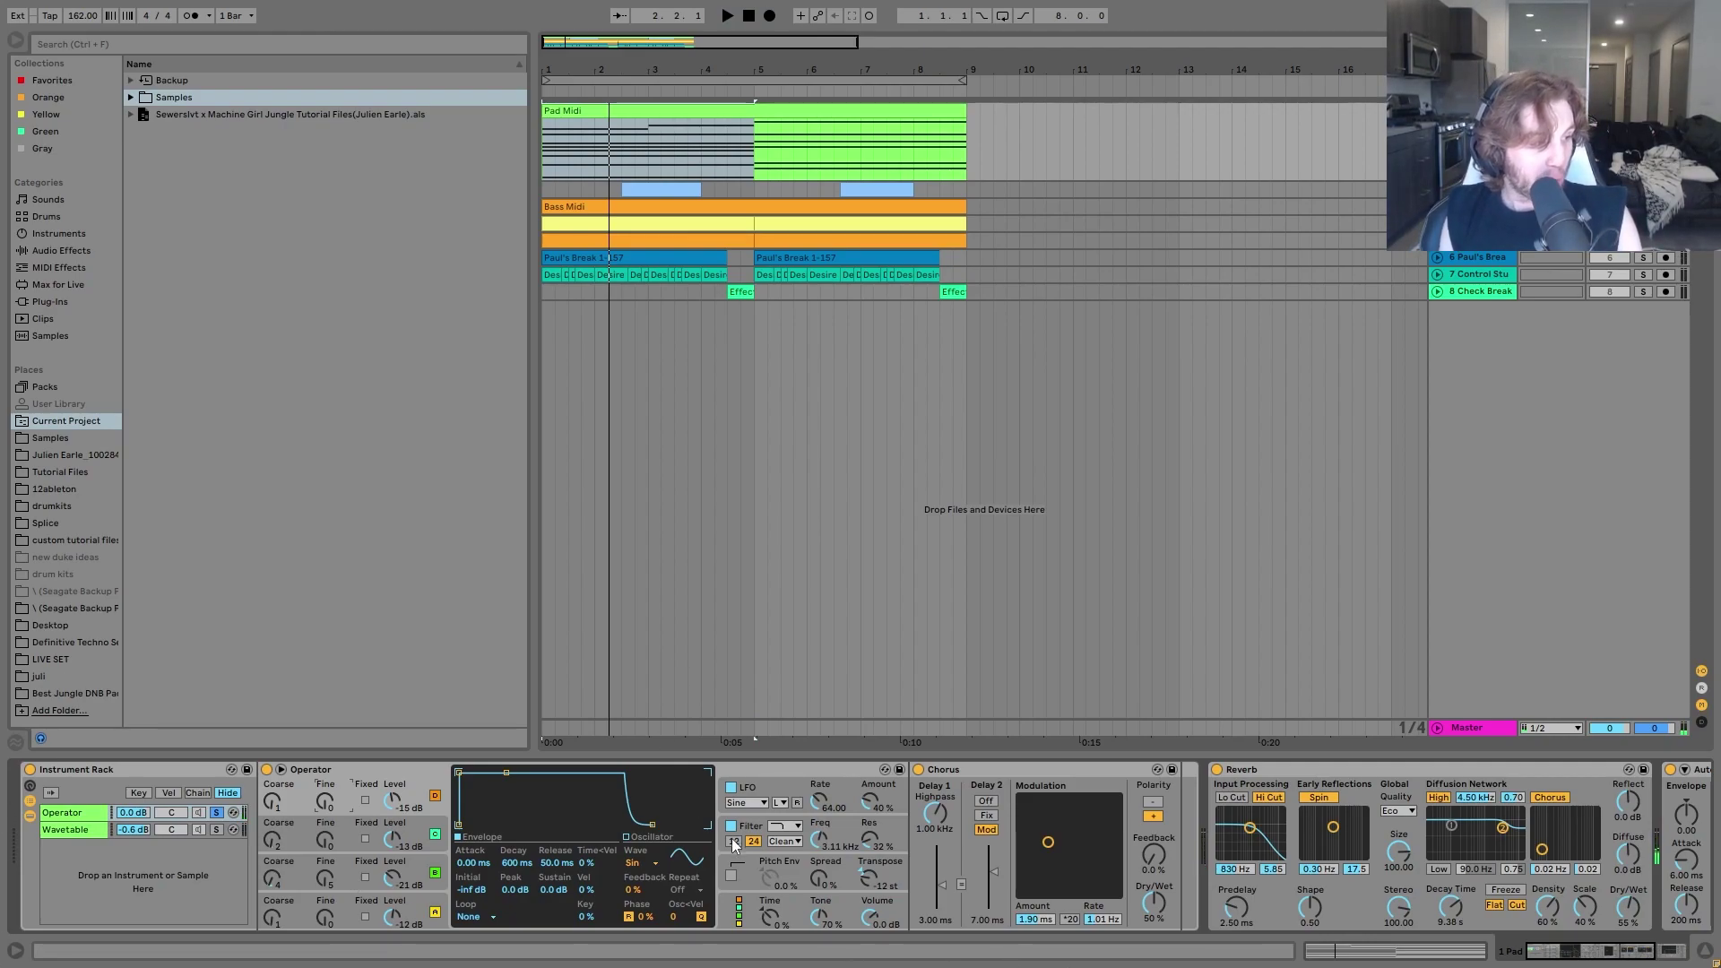
Inspect Operator's filter and LFO settings and listen to the soloed pad layer again.
{"action": "left_click", "coordinate": [756, 830]}
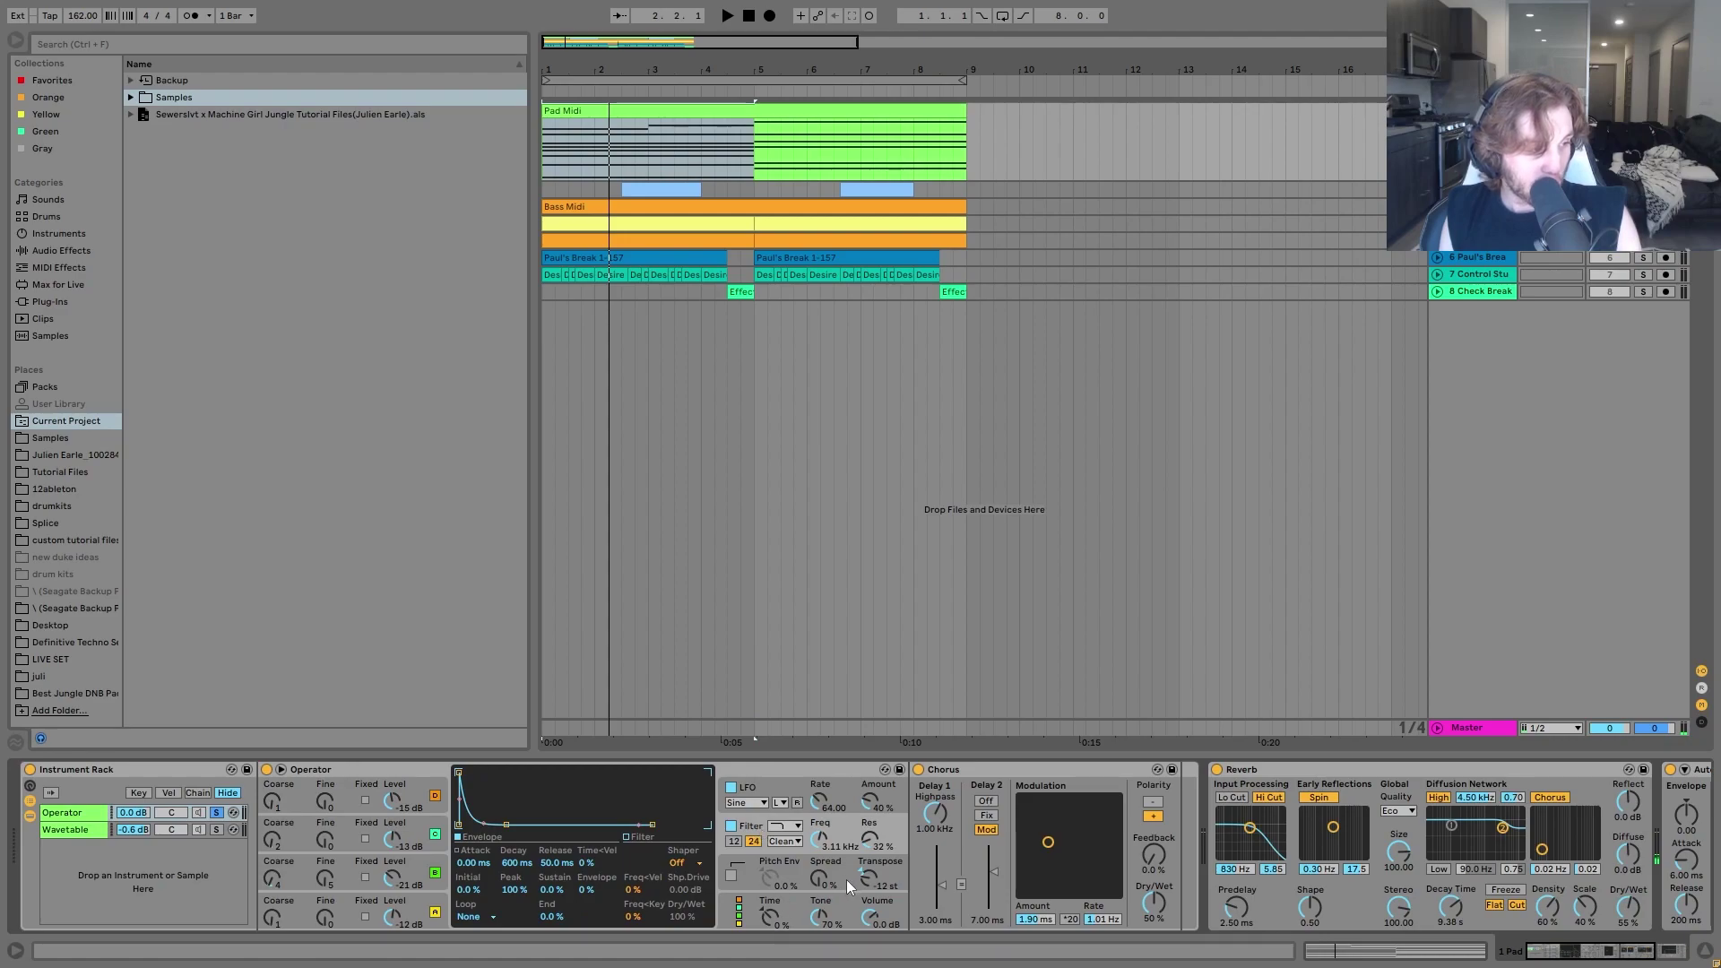
{"action": "left_click", "coordinate": [789, 793]}
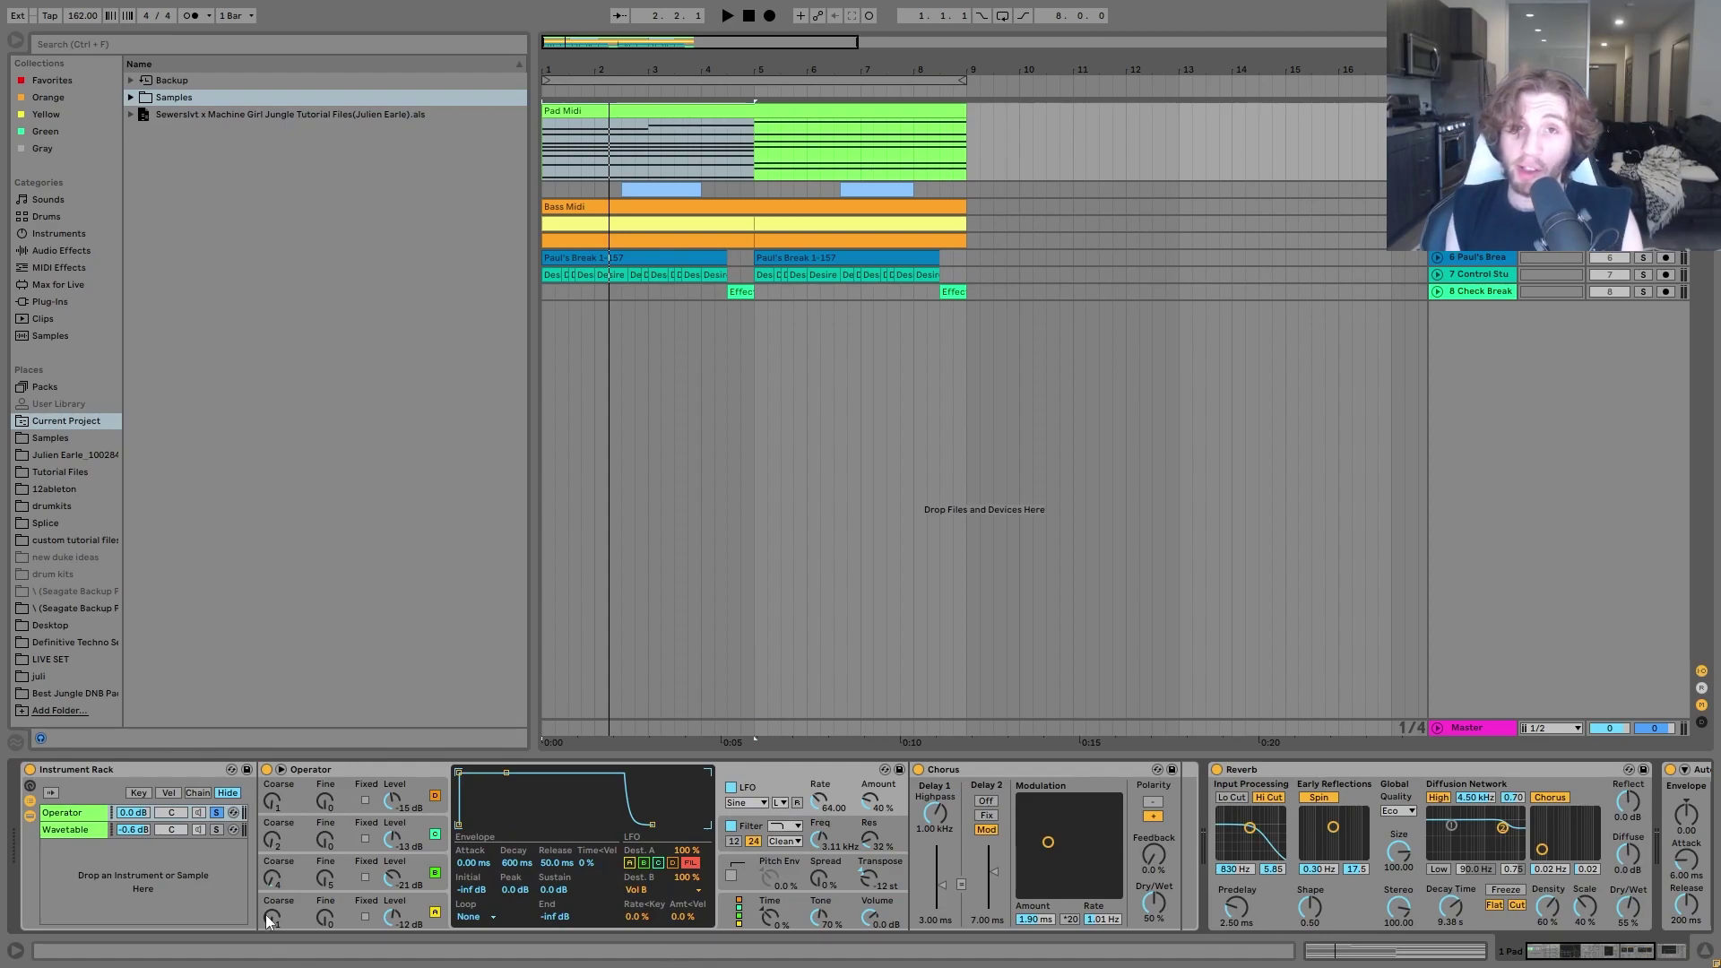
{"action": "key", "text": "space"}
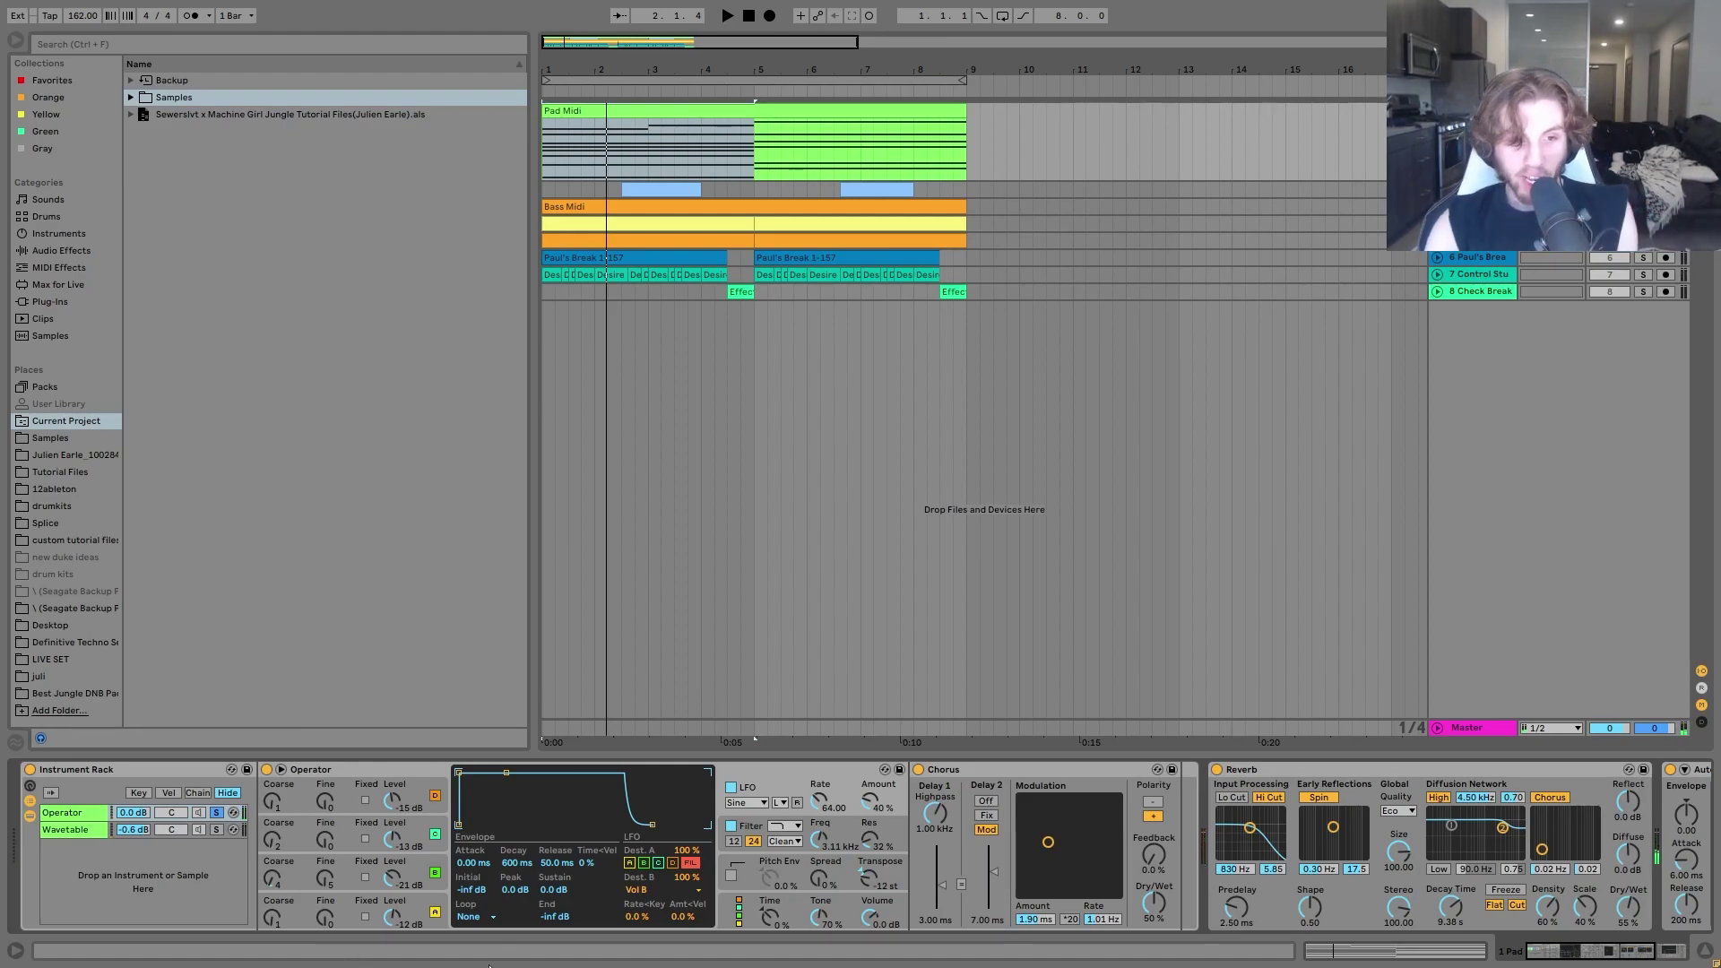
{"action": "key", "text": "space"}
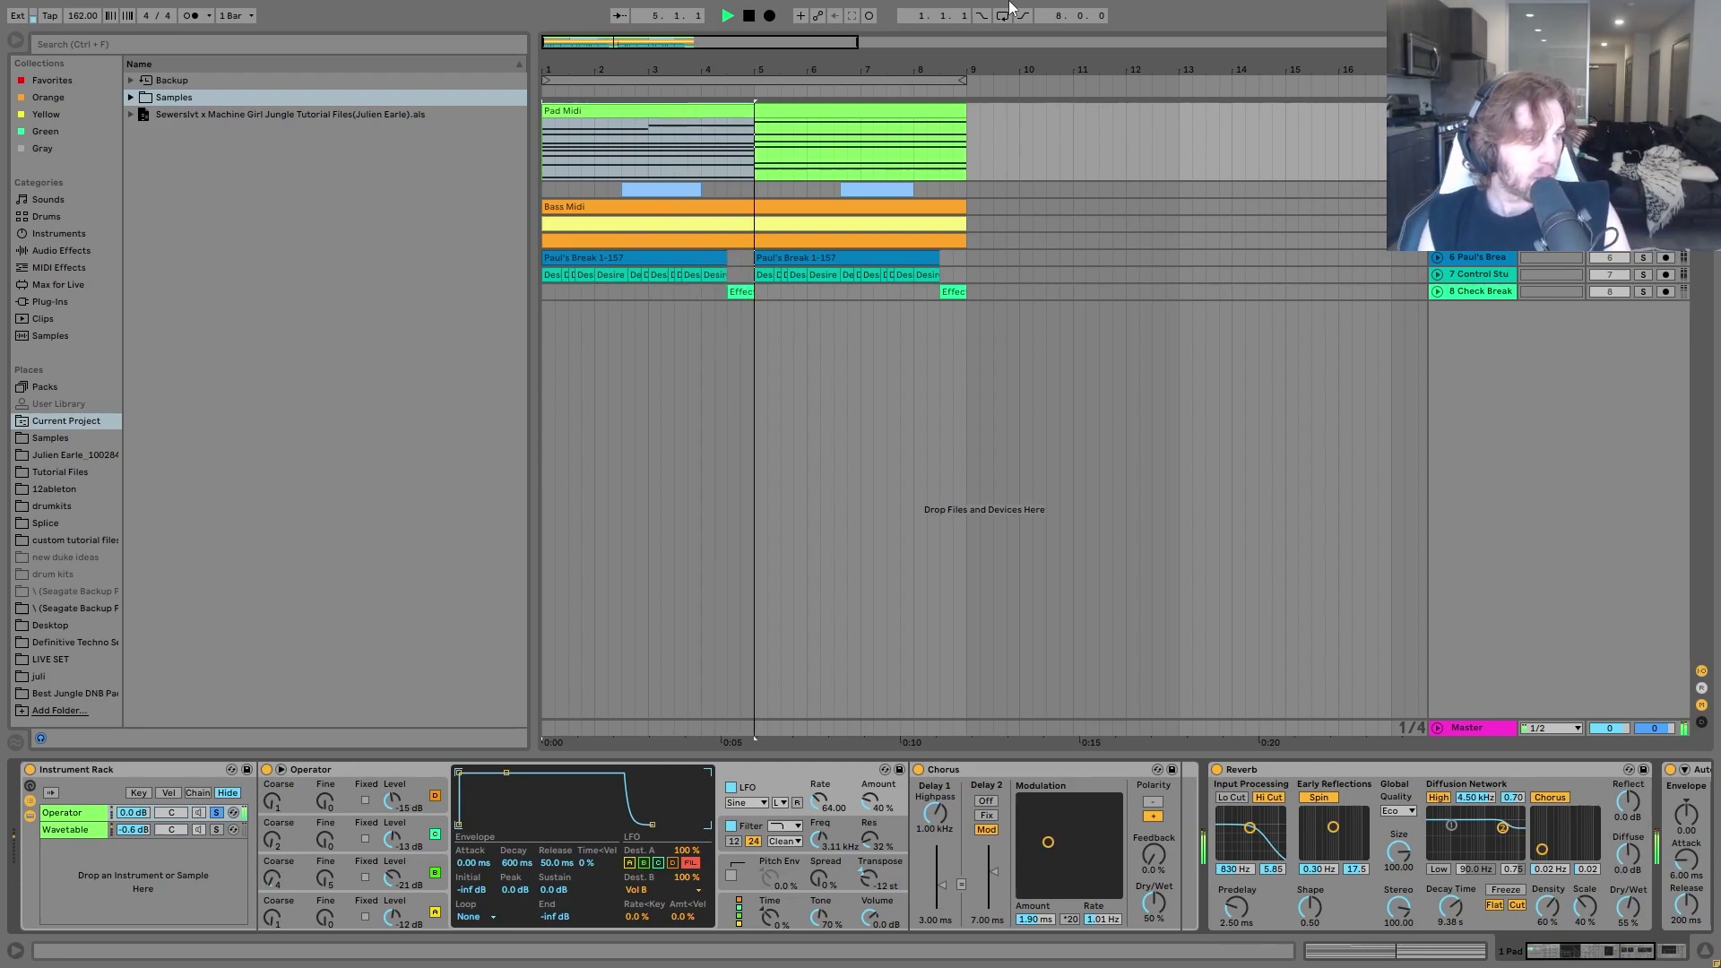
{"action": "key", "text": "space"}
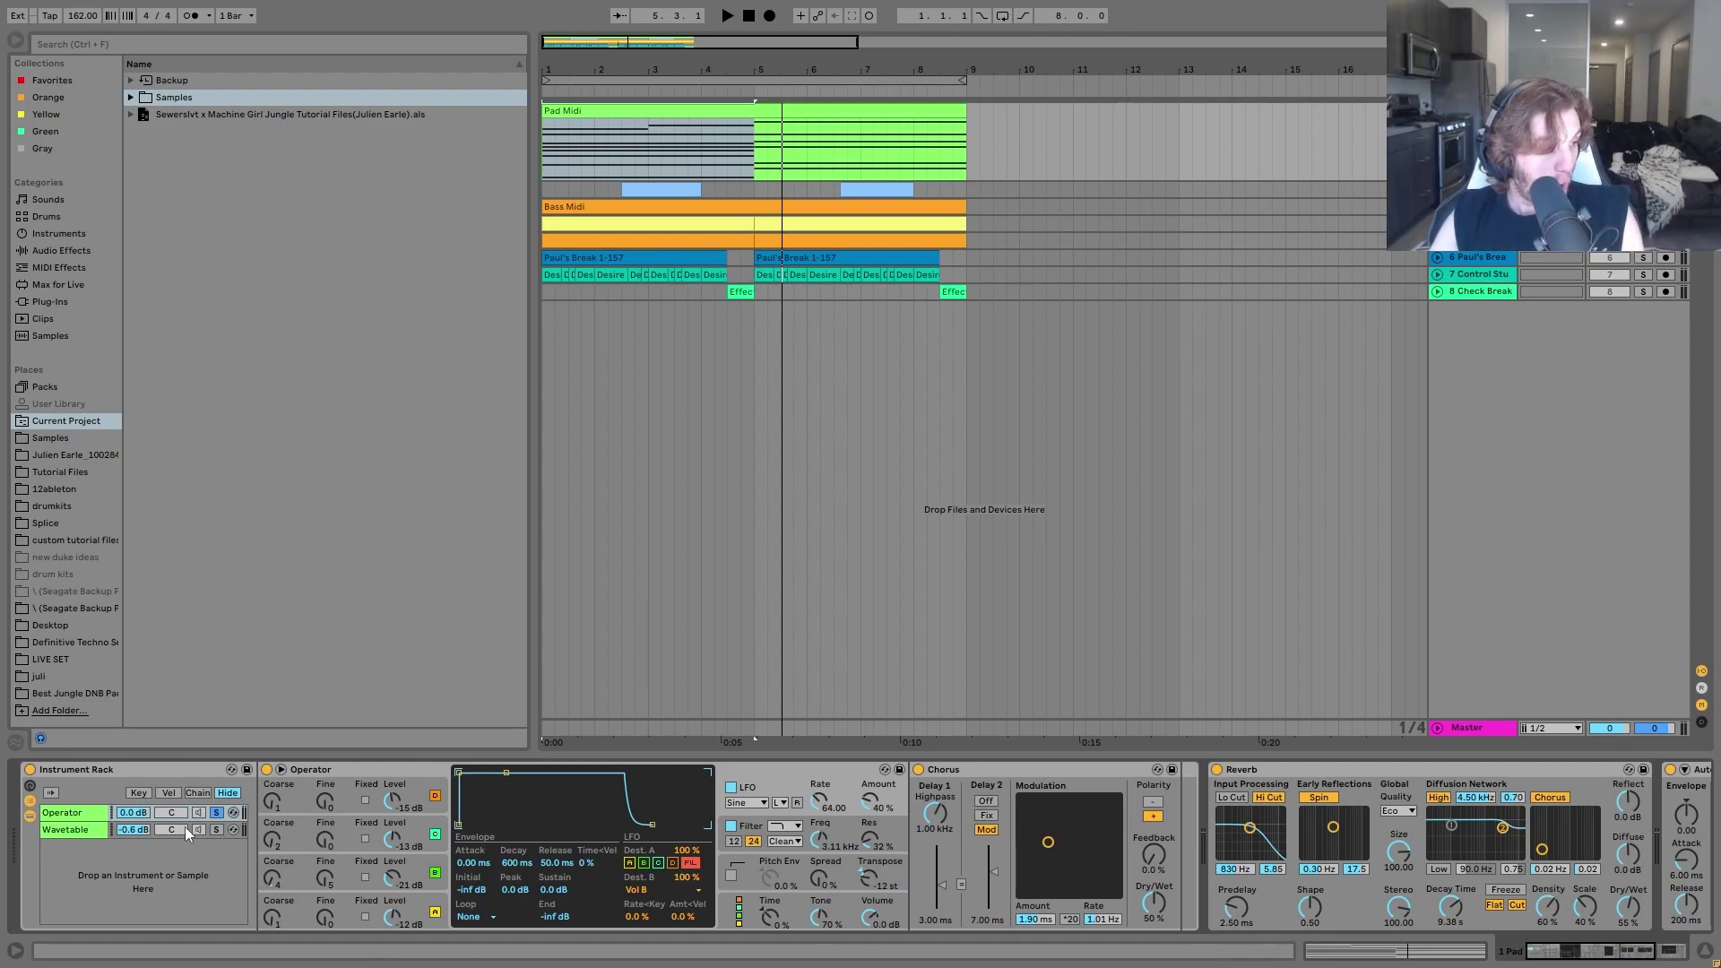
Solo the Wavetable chain in the pad's Instrument Rack and audition it.
{"action": "left_click", "coordinate": [215, 831]}
{"action": "key", "text": "space"}
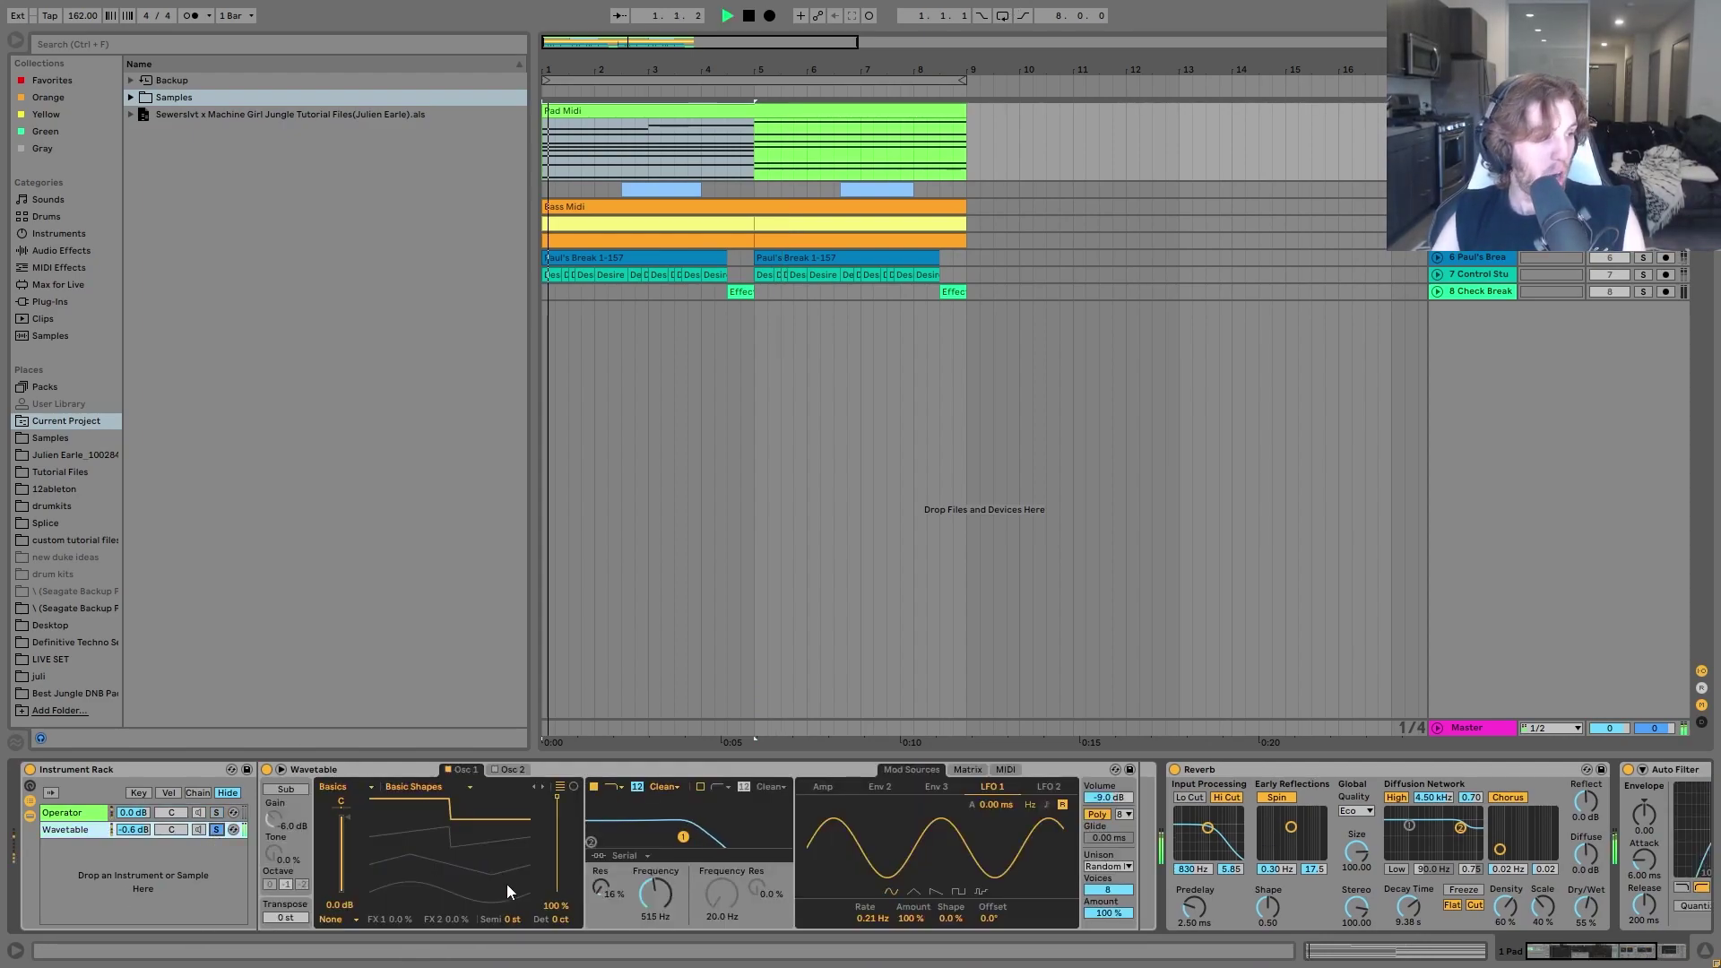
{"action": "key", "text": "space"}
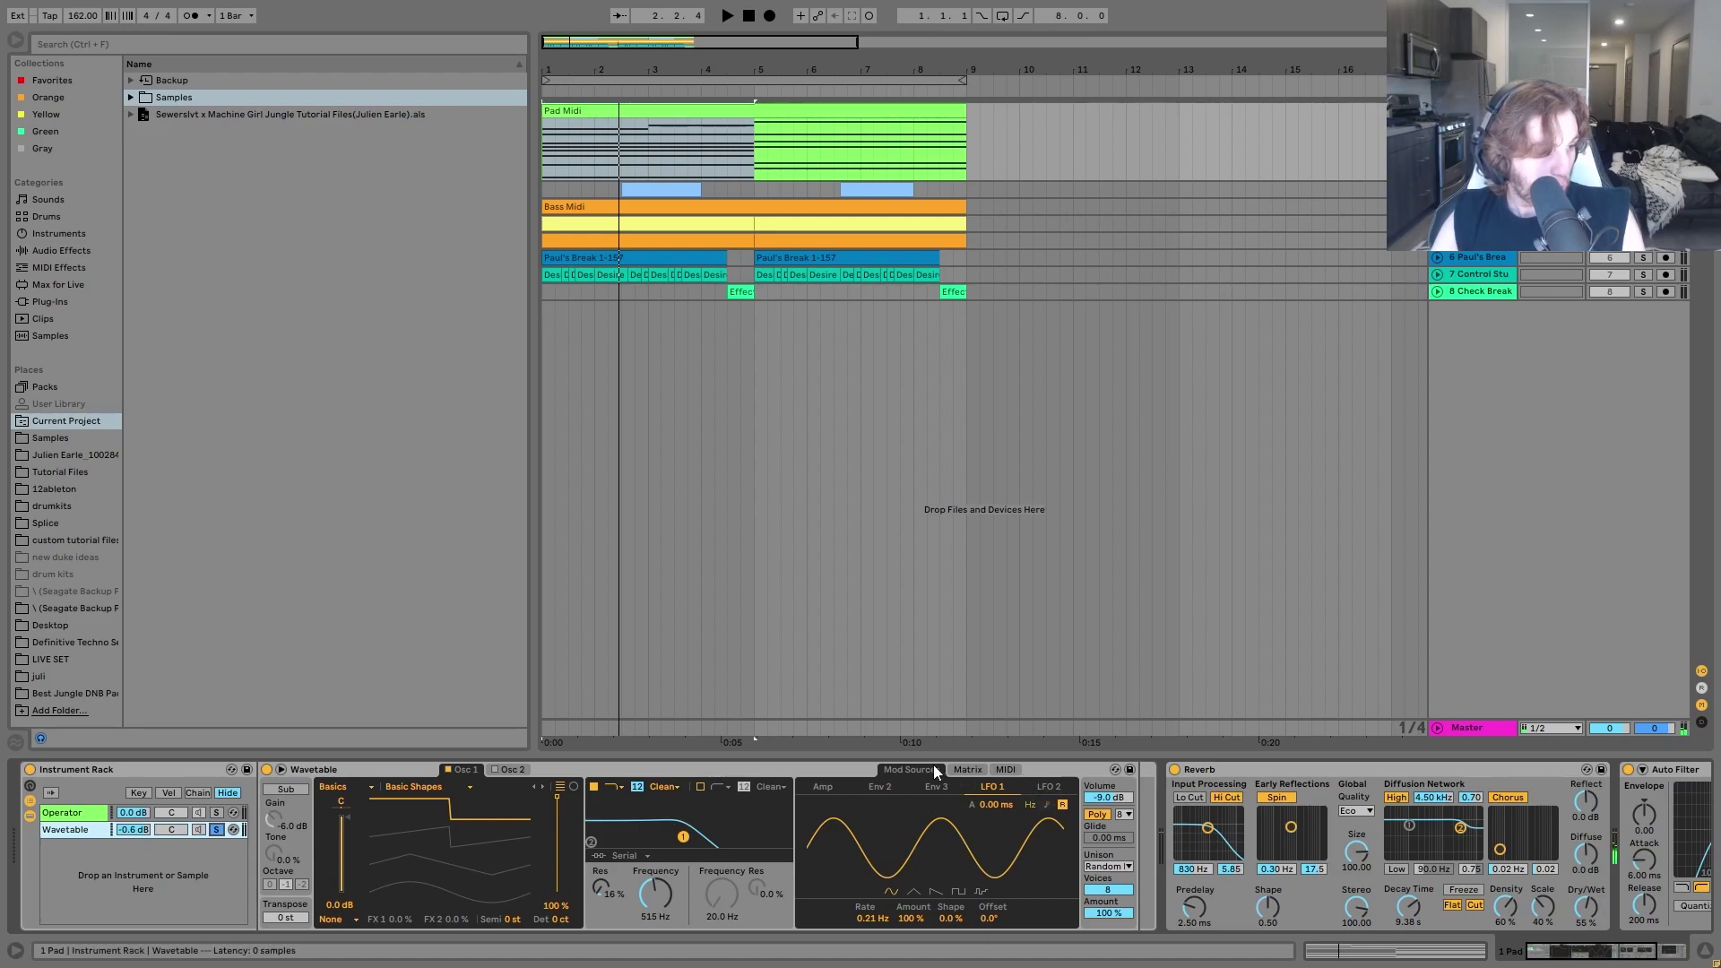
Show Wavetable's modulation matrix and listen to the soloed Wavetable layer again.
{"action": "left_click", "coordinate": [961, 769]}
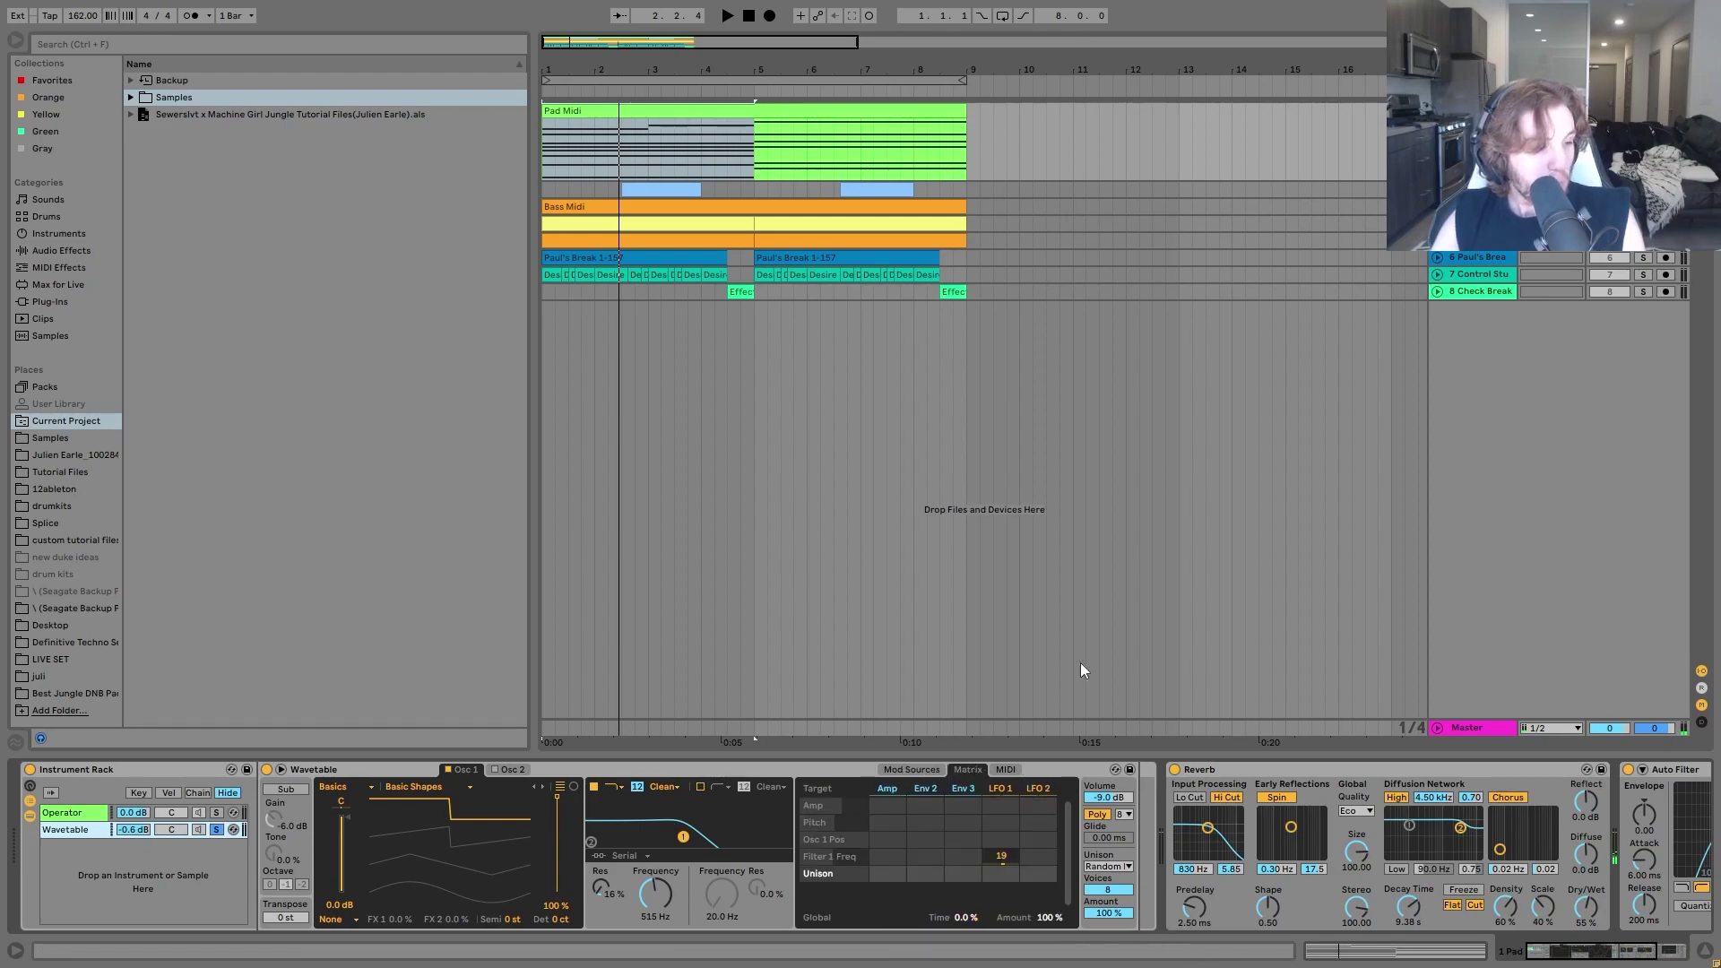
{"action": "key", "text": "space"}
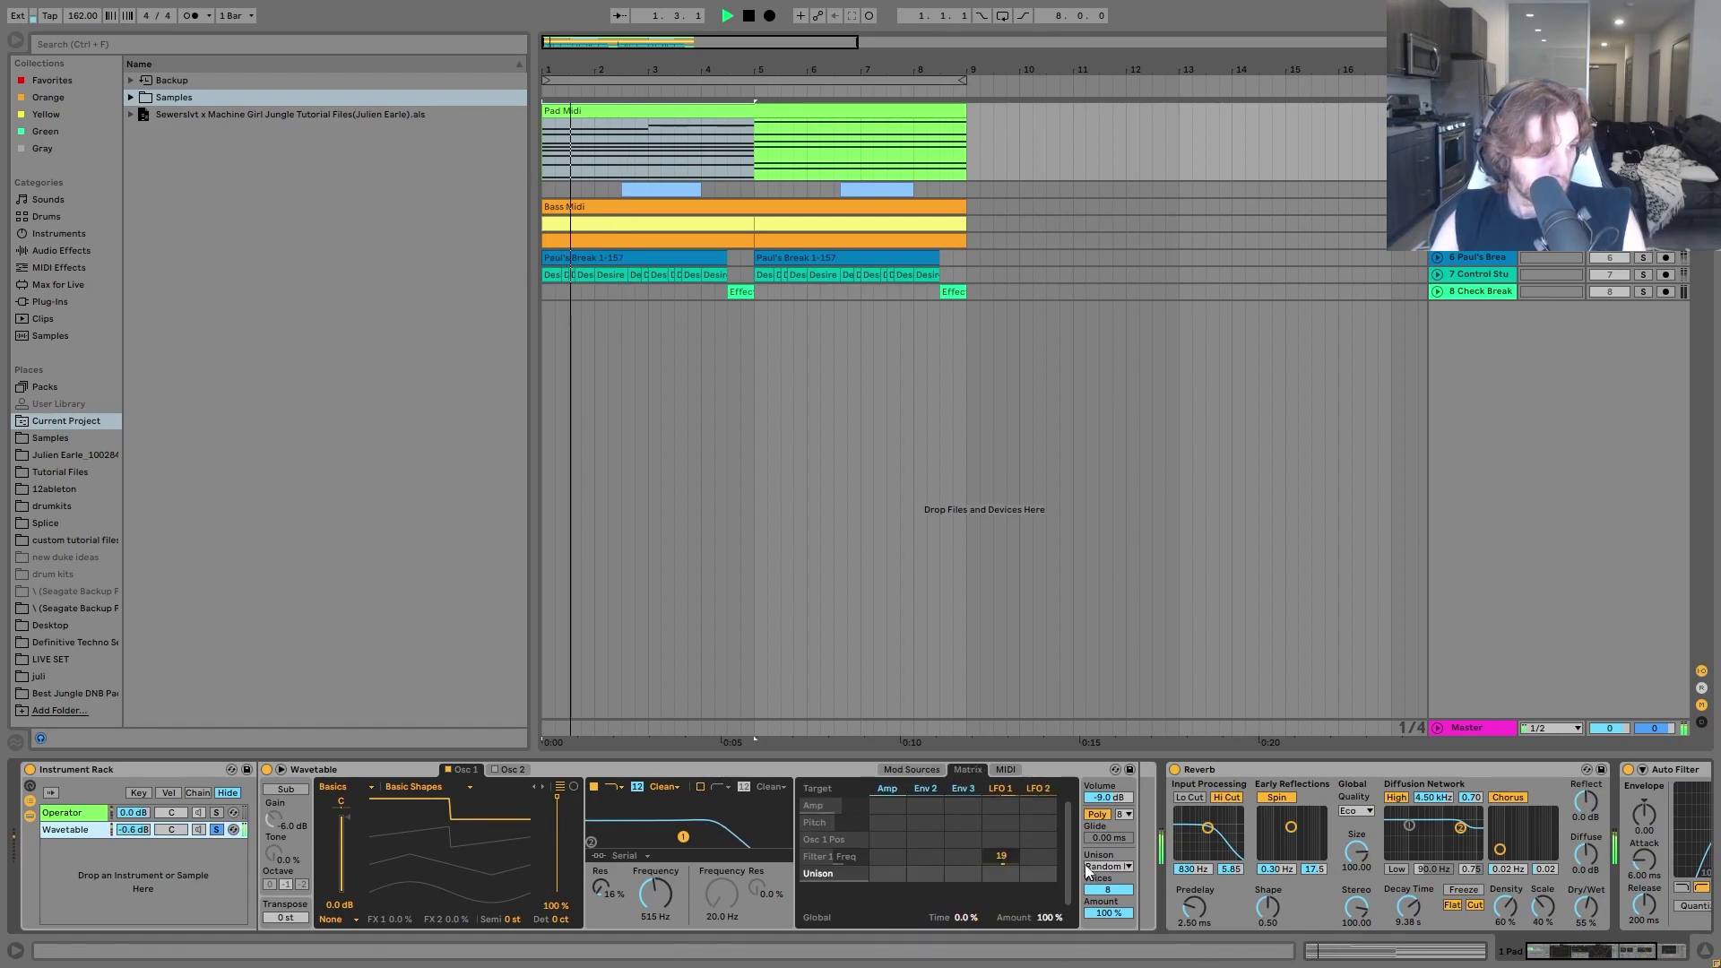
{"action": "key", "text": "space"}
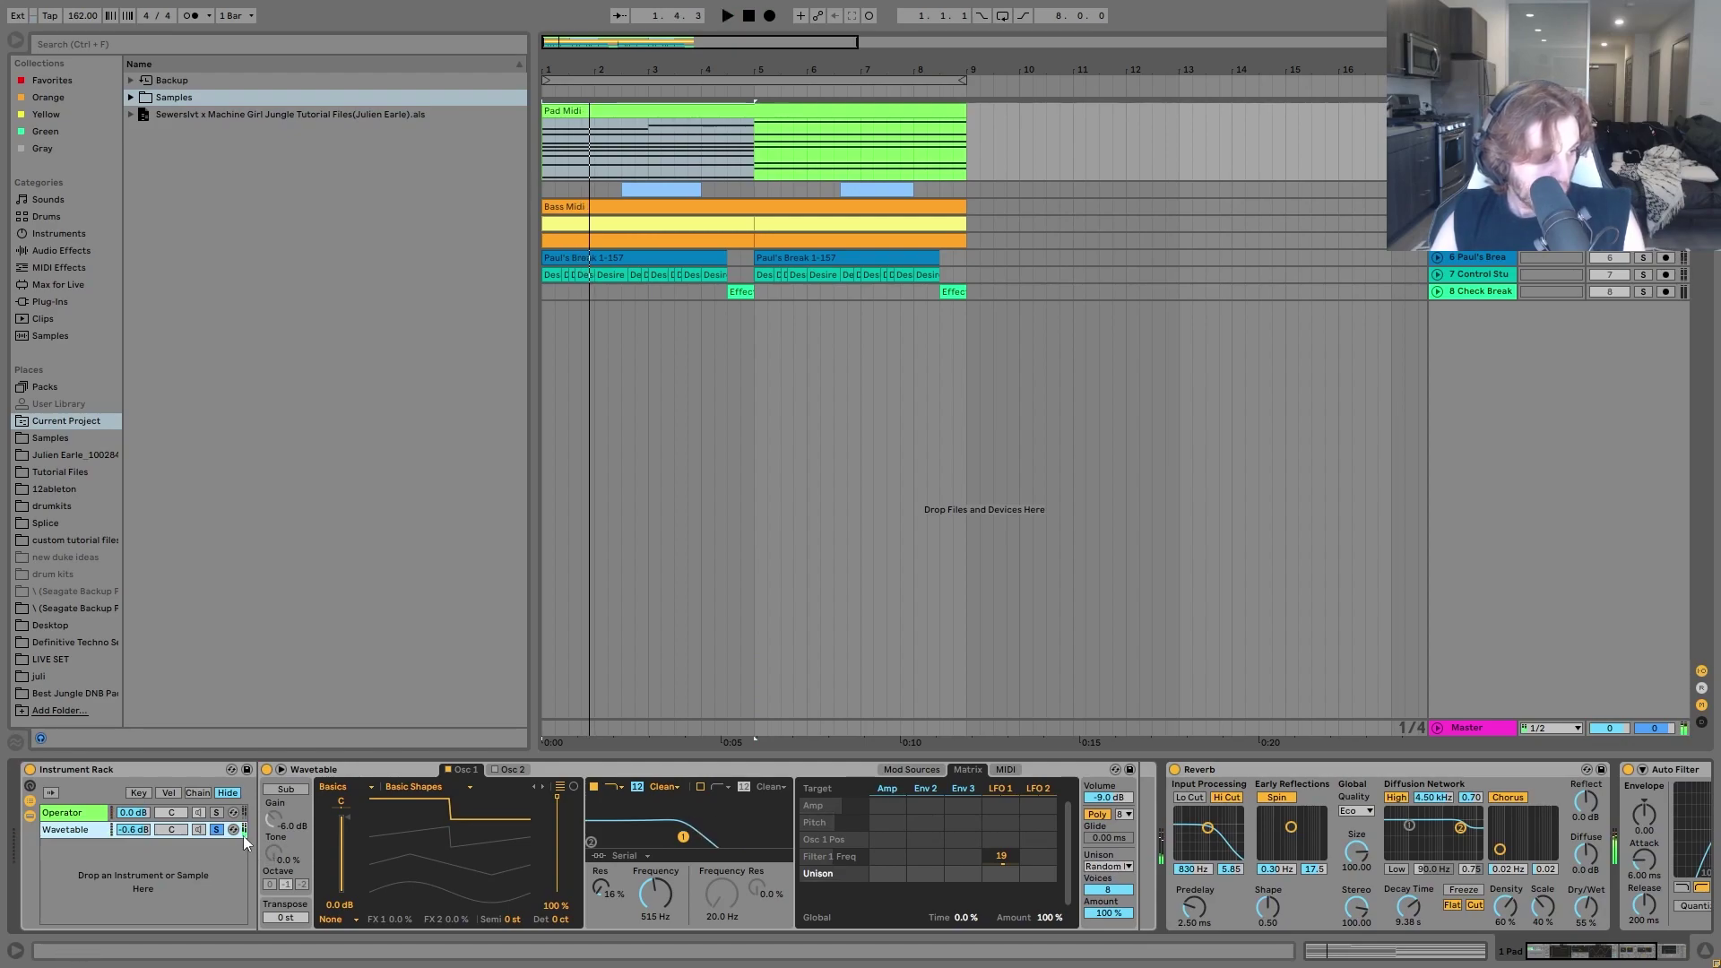
Unsolo the Wavetable chain, play both pad layers together and review the Reverb and Auto Filter settings.
{"action": "left_click", "coordinate": [216, 831]}
{"action": "key", "text": "space"}
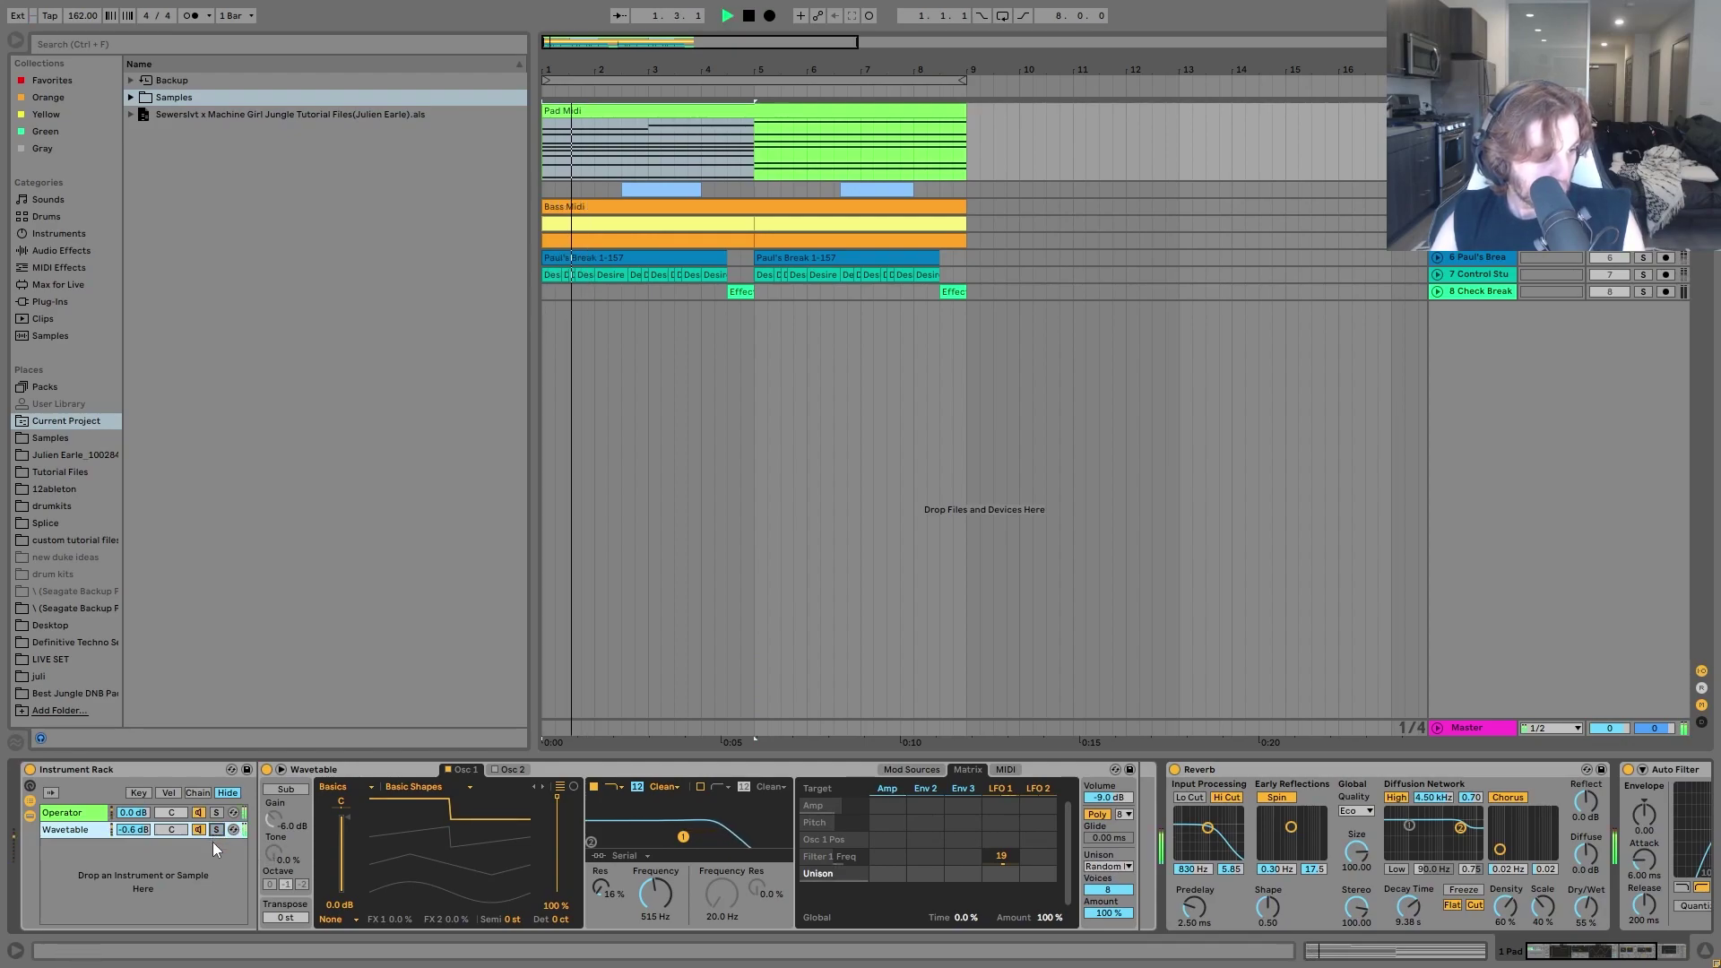
{"action": "key", "text": "space"}
{"action": "scroll", "coordinate": [1053, 800], "scroll_direction": "right", "scroll_amount": 3}
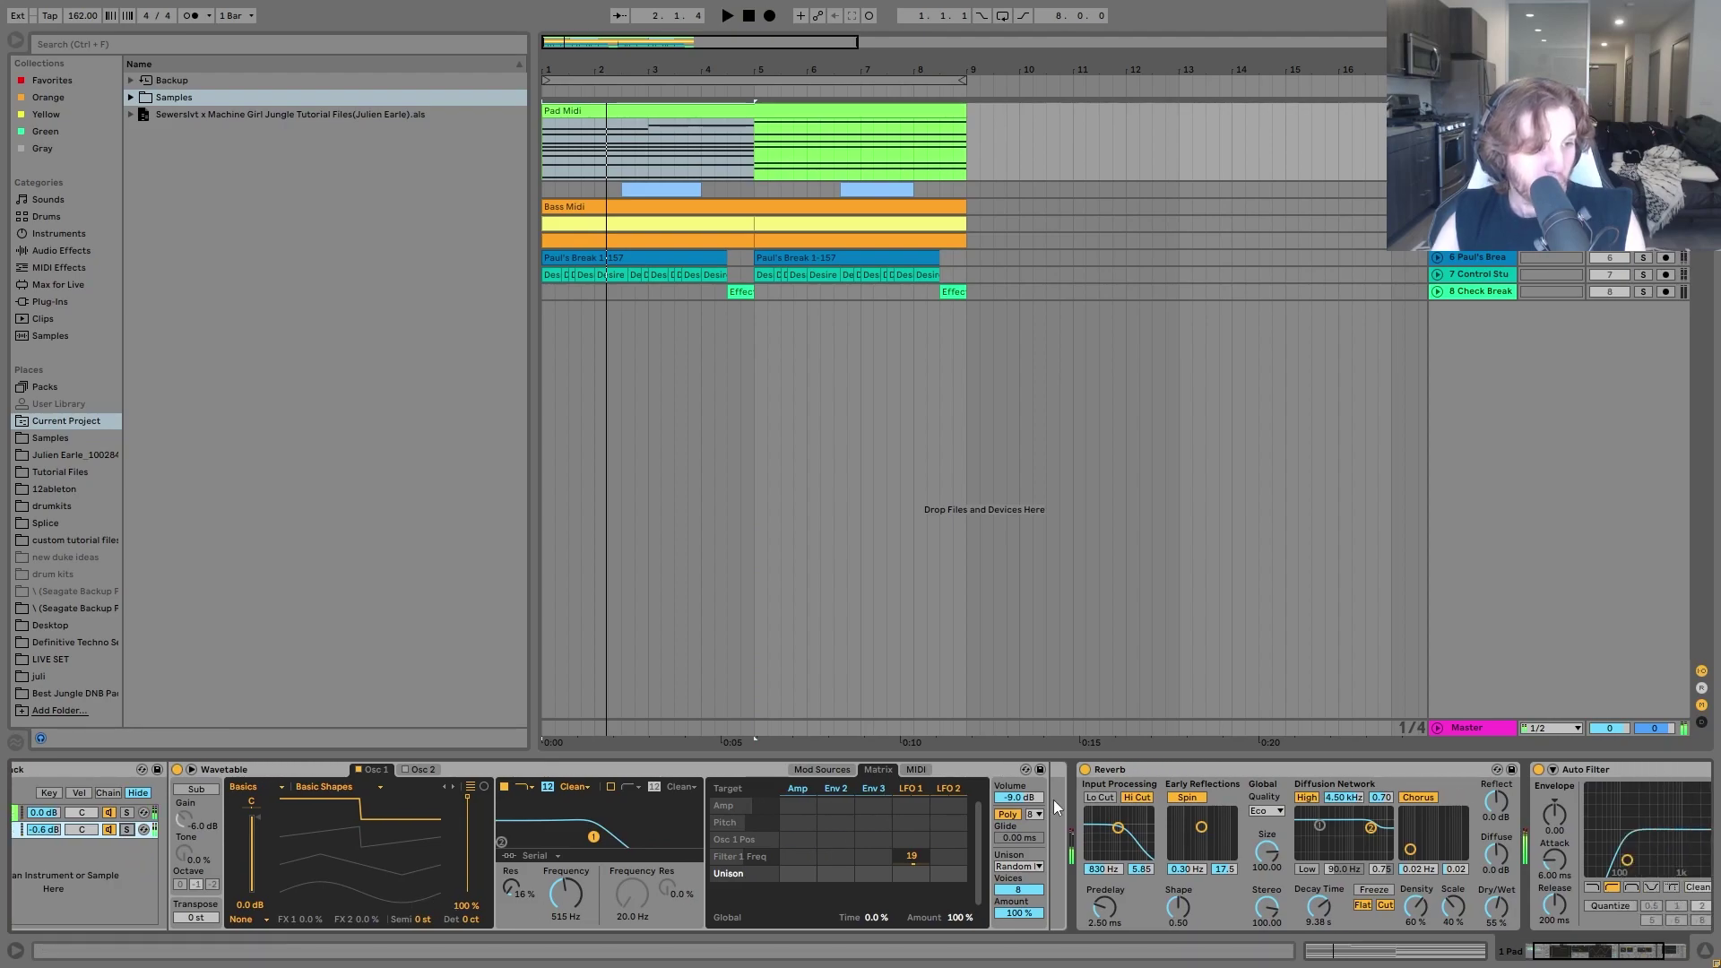
{"action": "scroll", "coordinate": [1122, 852], "scroll_direction": "right", "scroll_amount": 3}
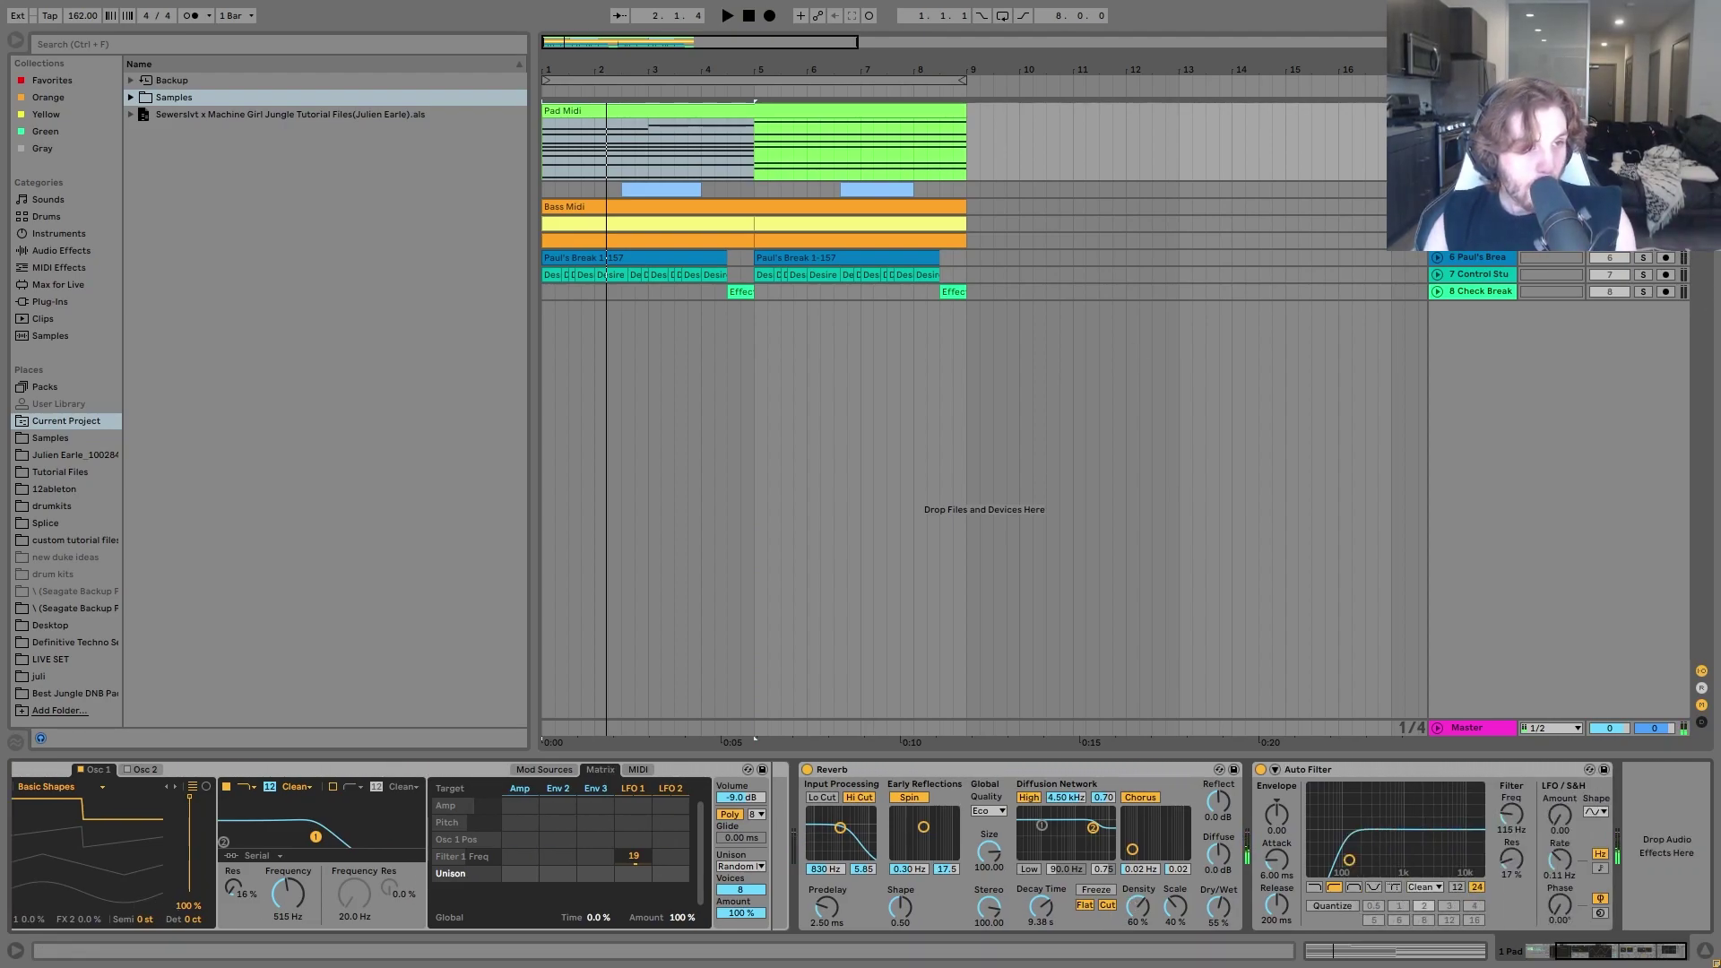
{"action": "key", "text": "space"}
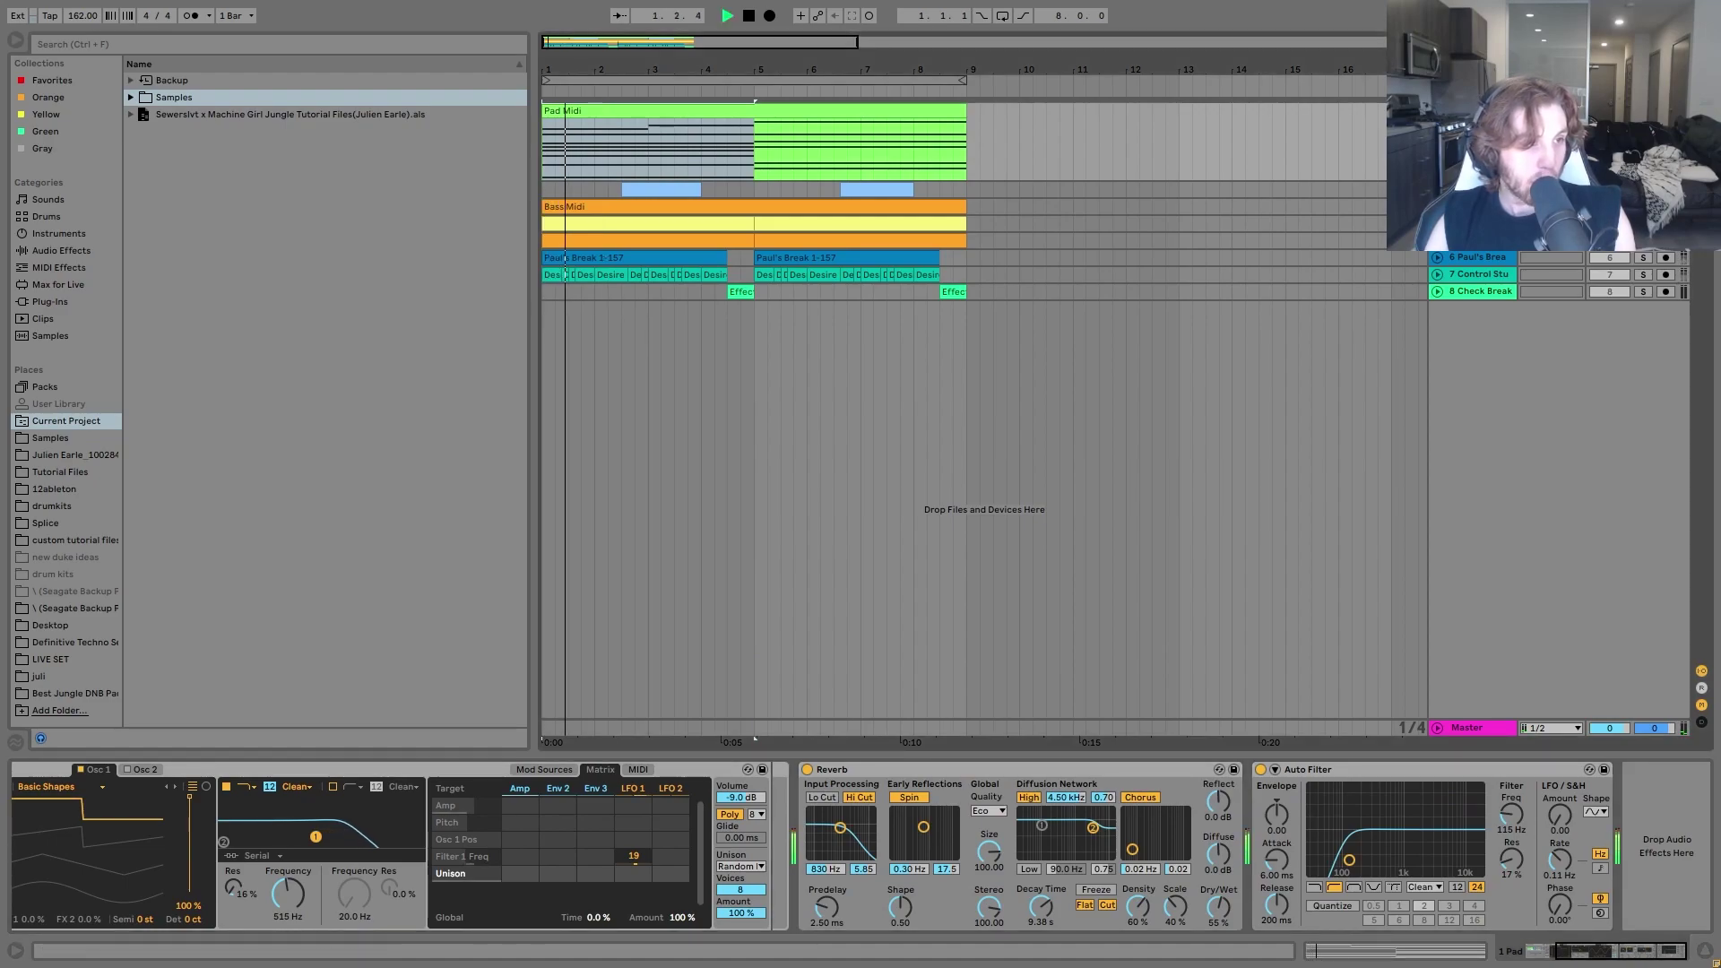
Unfold the Old School Stab 2 track, select its first clip and play it.
{"action": "left_click", "coordinate": [1437, 189]}
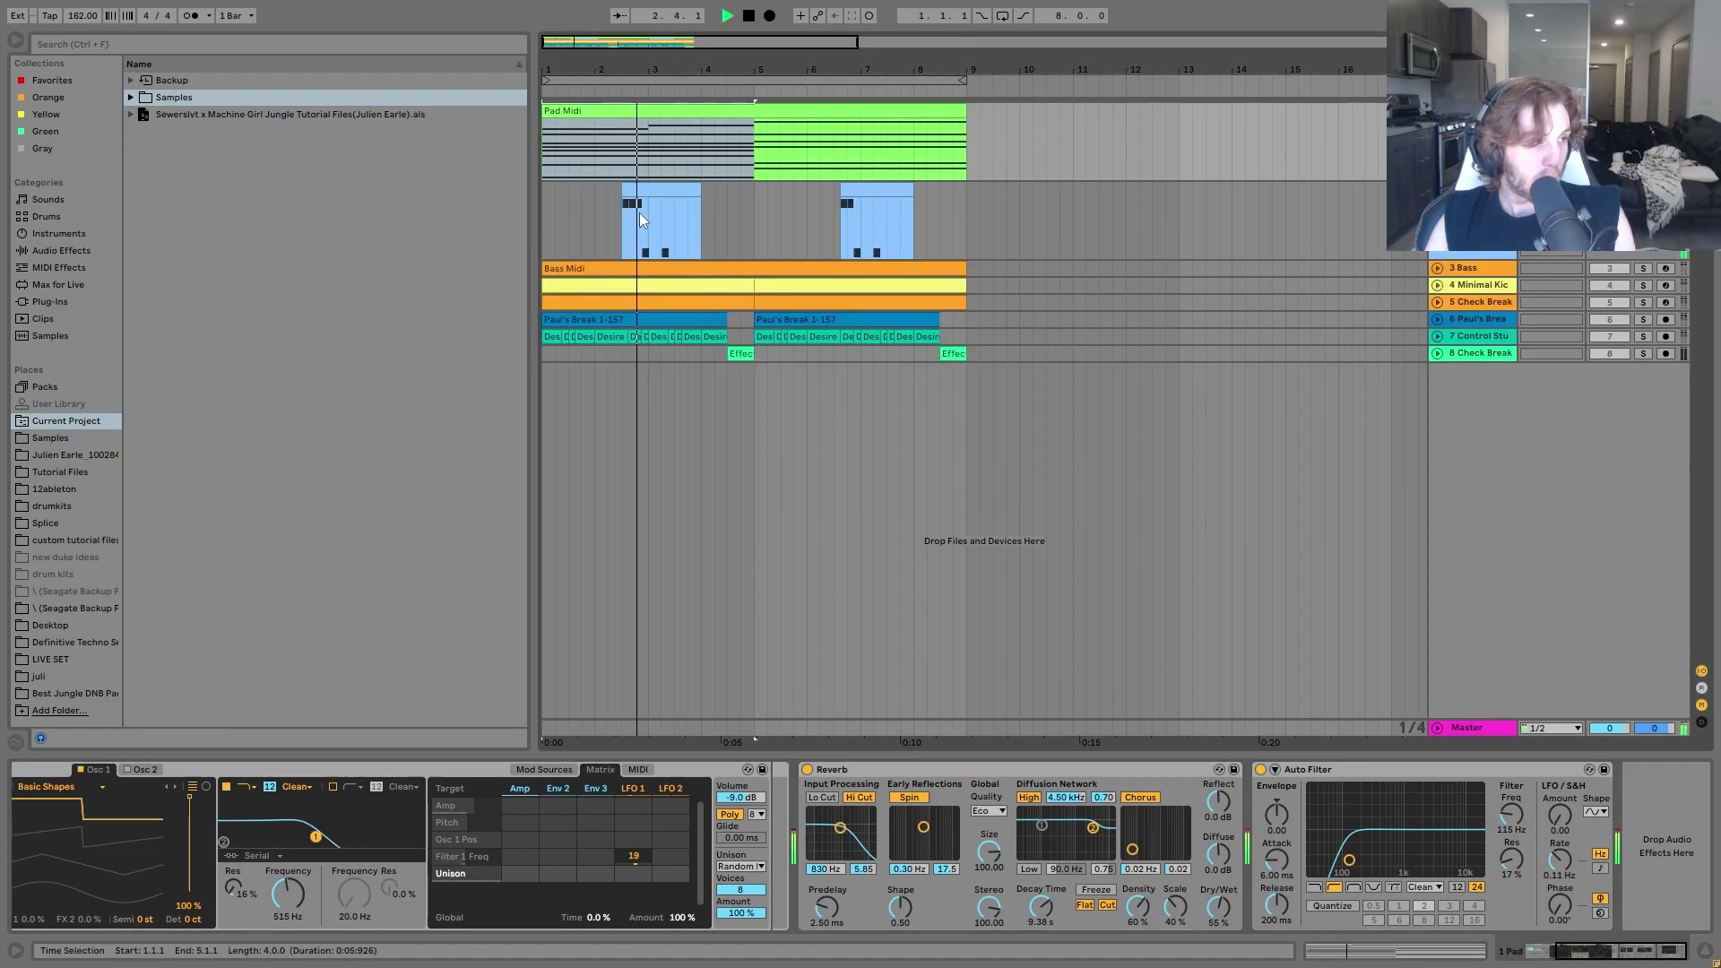
{"action": "left_click", "coordinate": [663, 225]}
{"action": "key", "text": "space"}
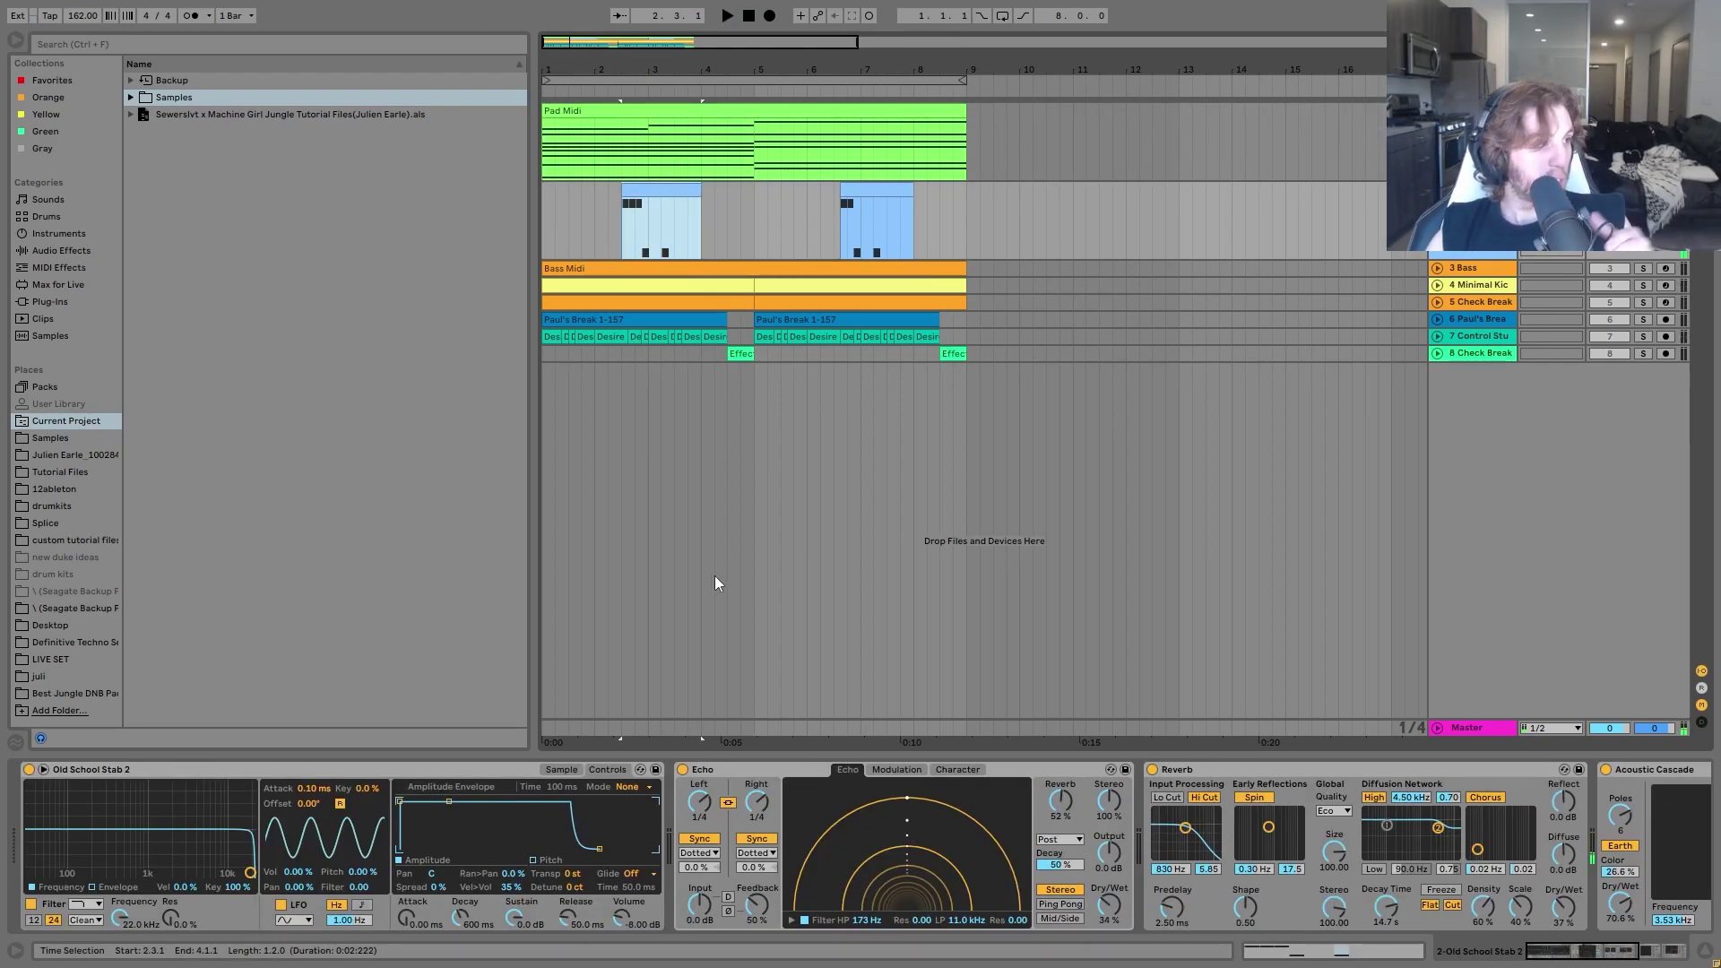
{"action": "key", "text": "space"}
{"action": "key", "text": "space"}
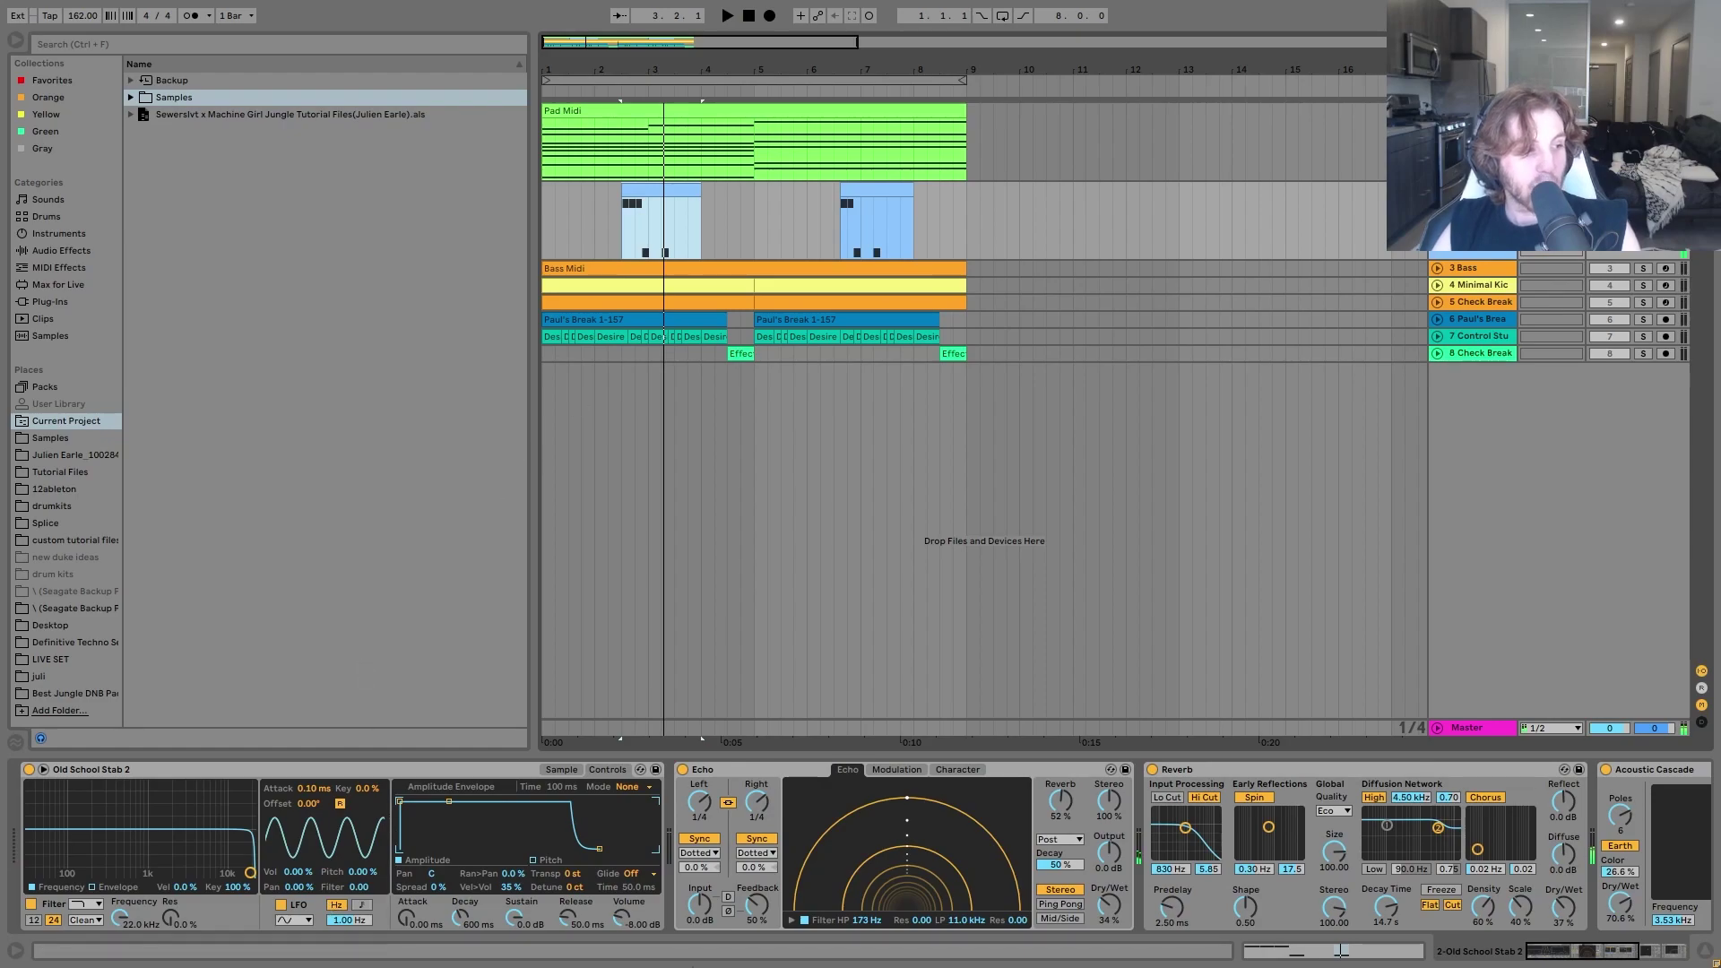
Display the sample waveform of the Old School Stab 2 instrument and locate its source file in the browser.
{"action": "left_click", "coordinate": [554, 770]}
{"action": "right_click", "coordinate": [405, 829]}
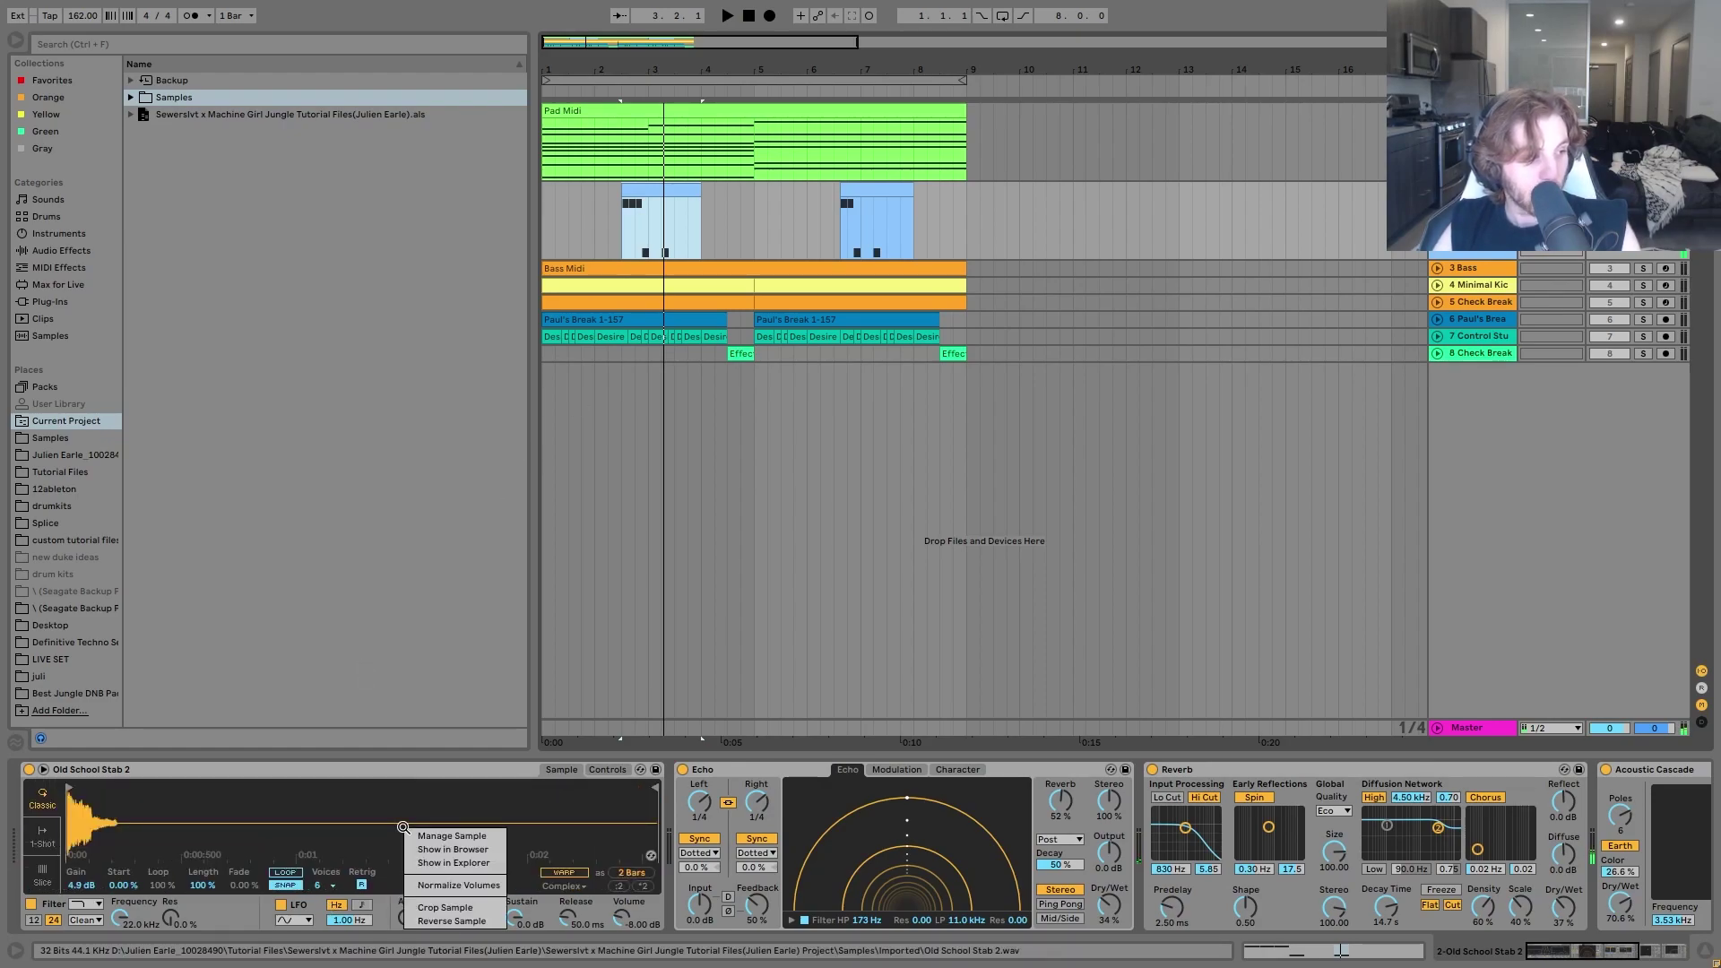
{"action": "left_click", "coordinate": [453, 849]}
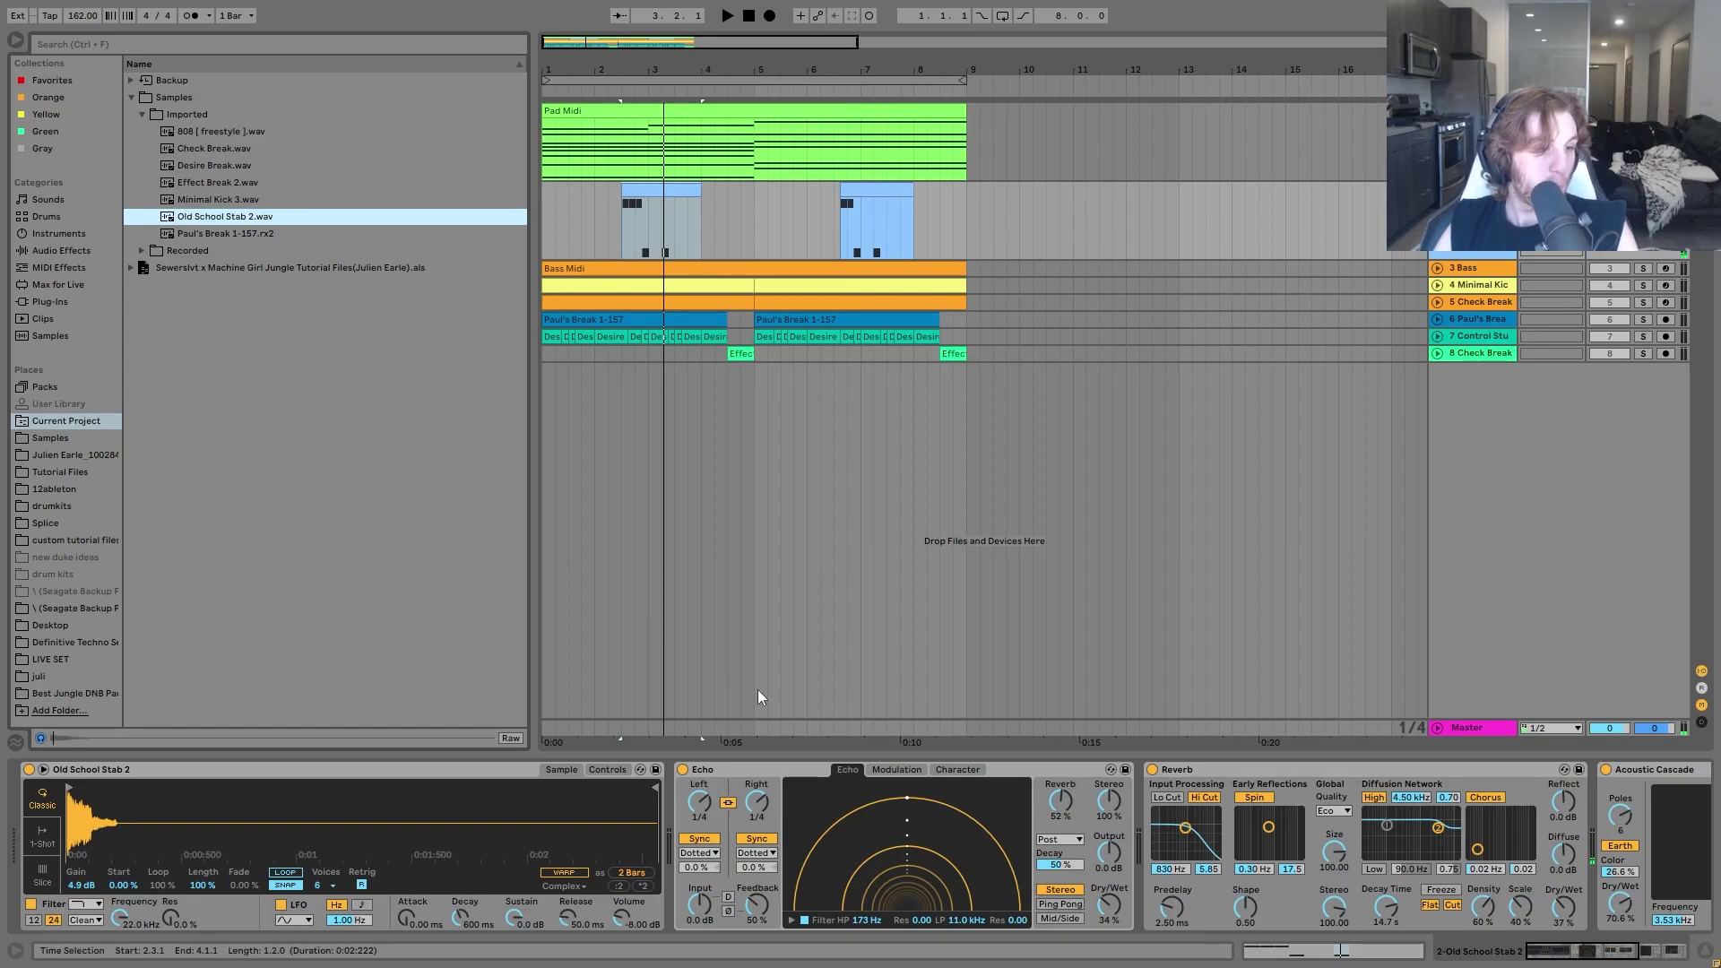
Raise the Master track's cue volume to 6.0 dB and preview Old School Stab 2.wav.
{"action": "left_click_drag", "start_coordinate": [1645, 732], "coordinate": [1633, 729]}
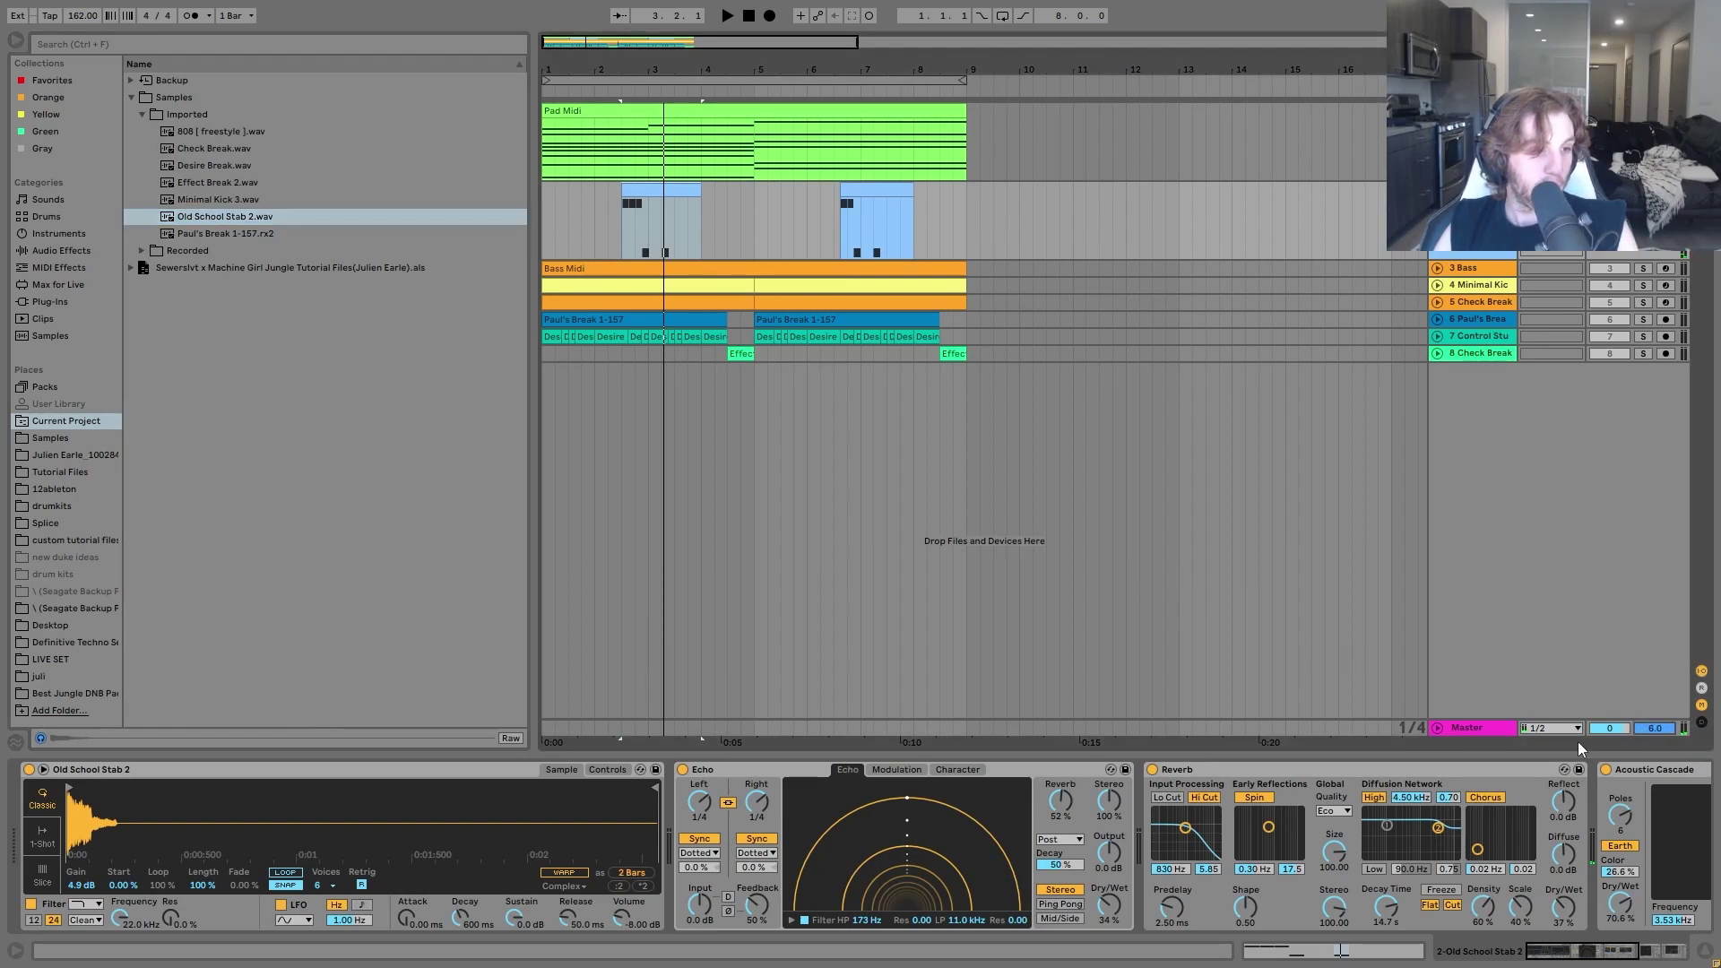
{"action": "left_click", "coordinate": [182, 223]}
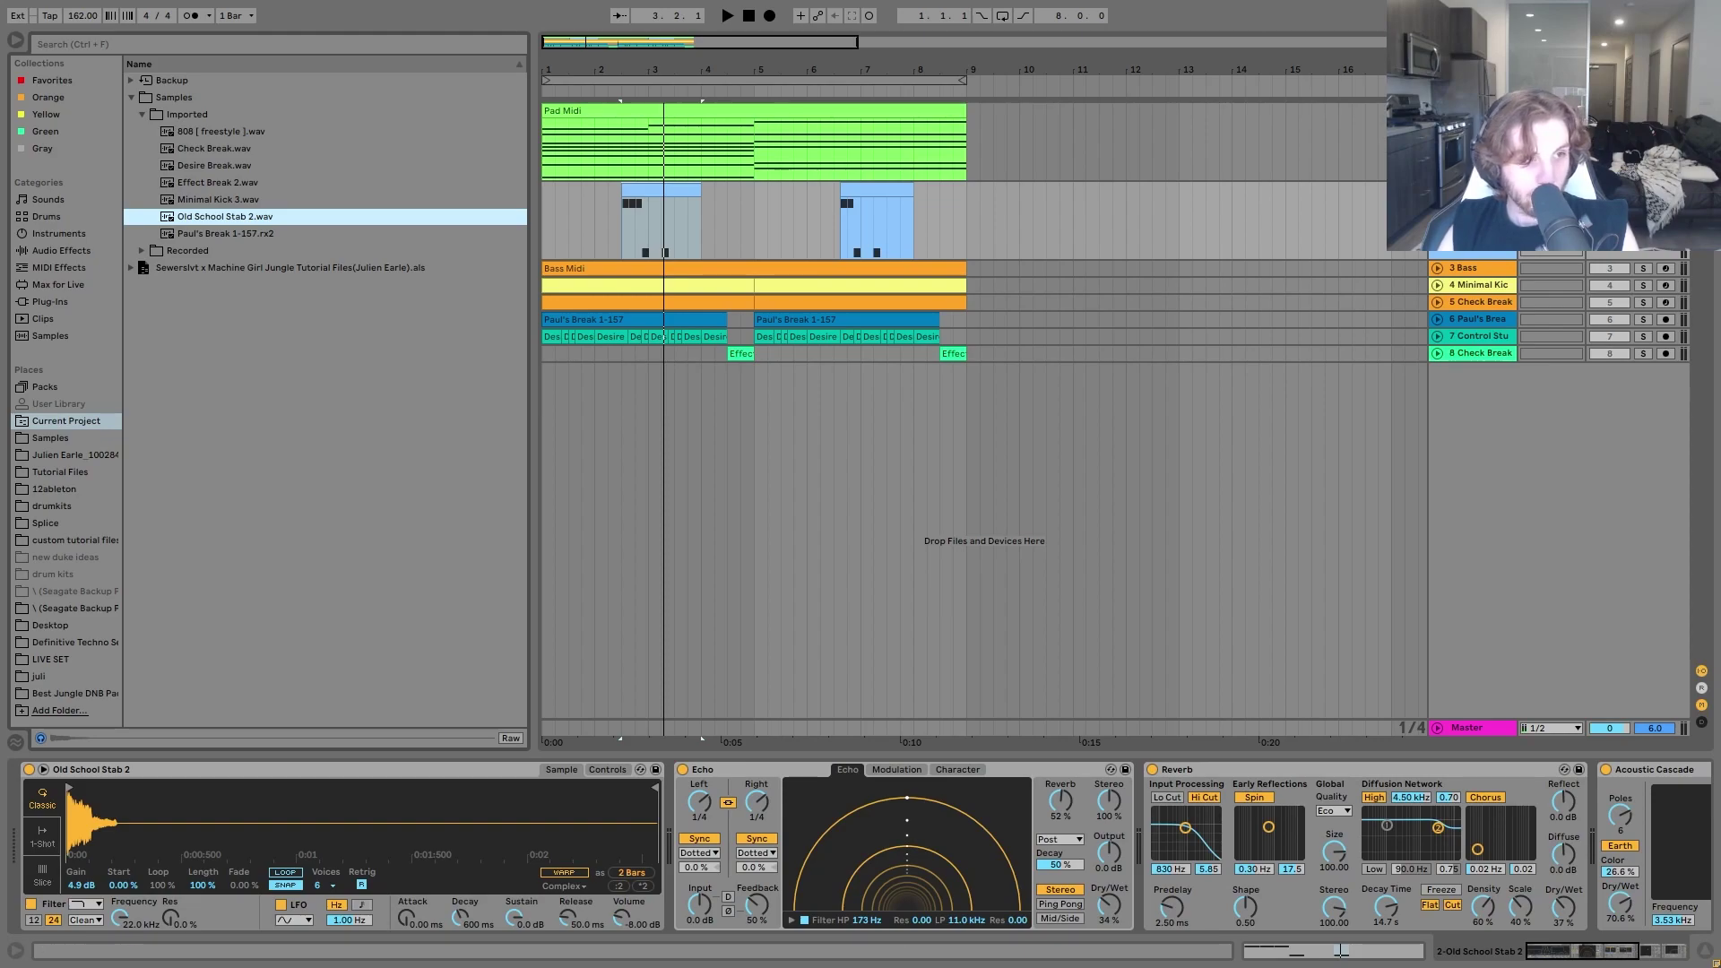
Play the stab clip repeatedly while examining the settings of its Echo, Reverb, Acoustic Cascade and Auto Filter.
{"action": "key", "text": "space"}
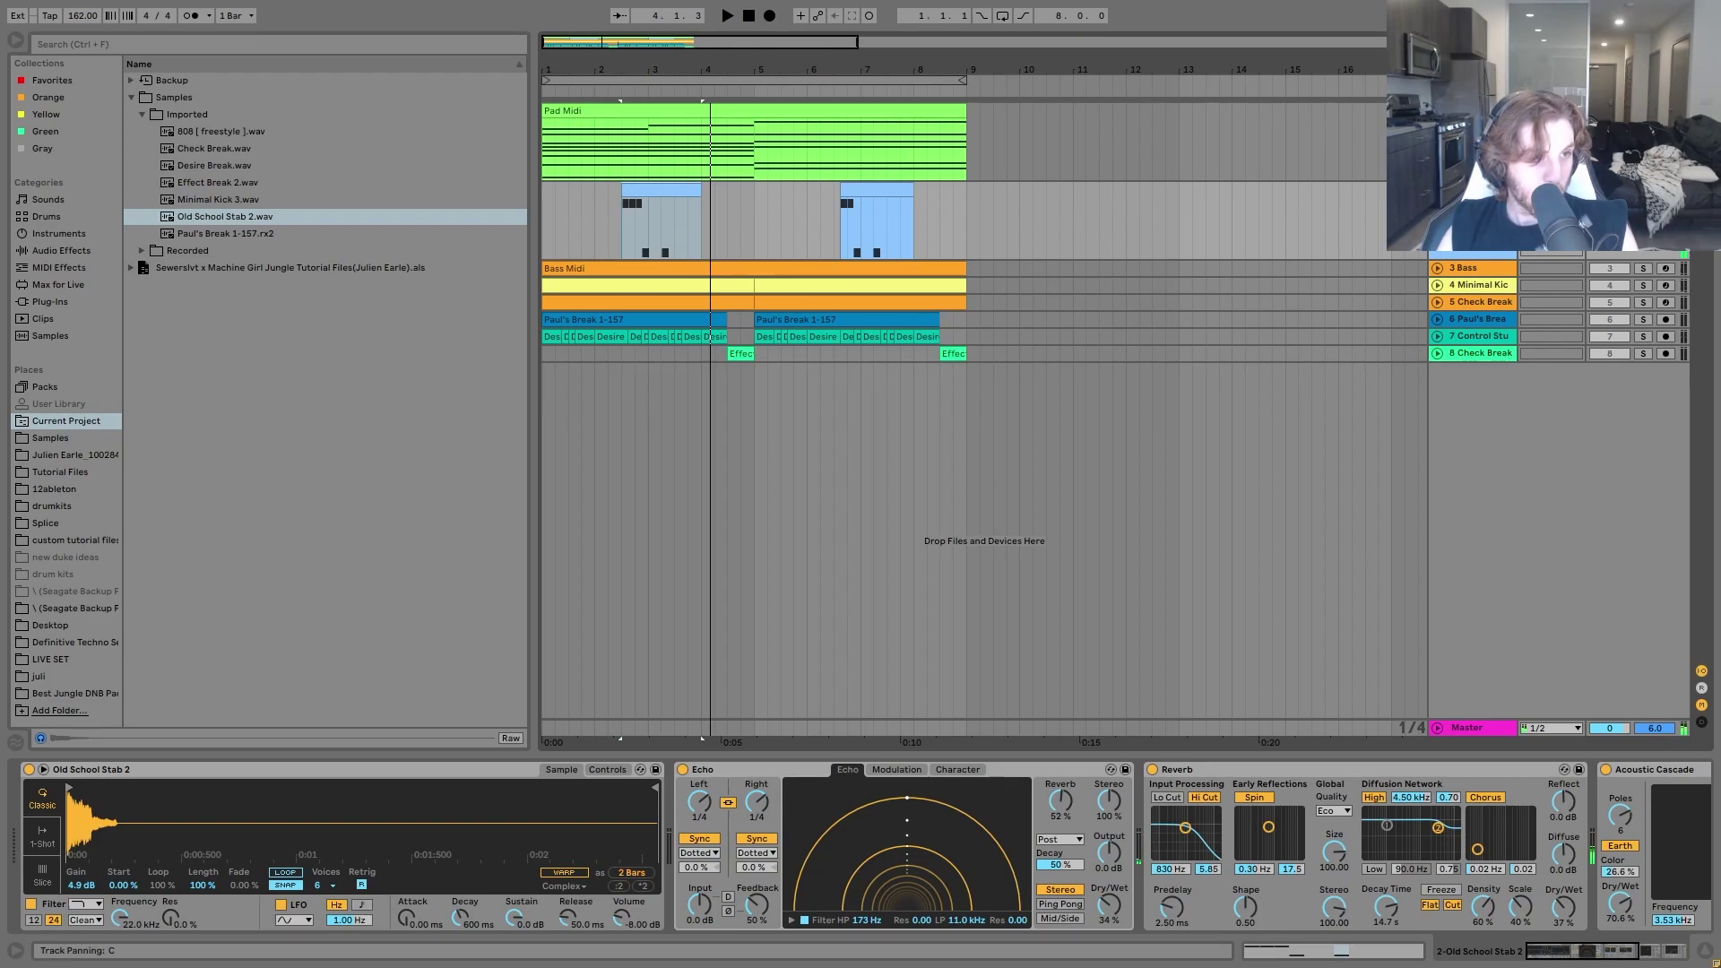
{"action": "key", "text": "space"}
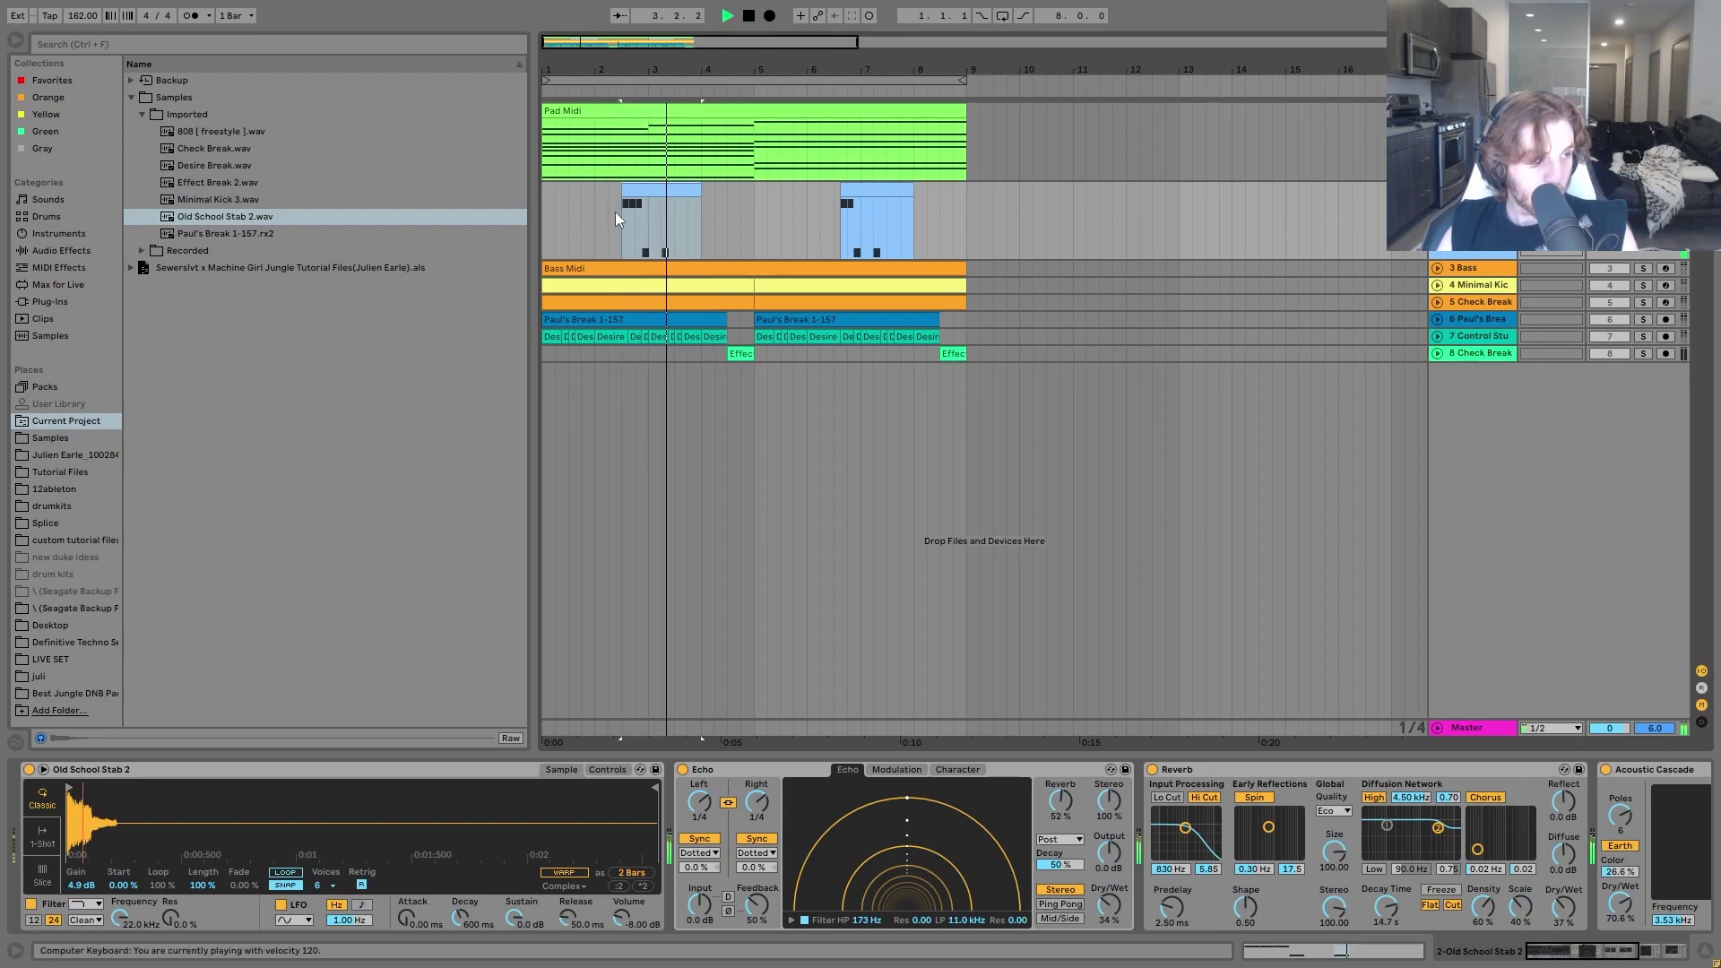
{"action": "key", "text": "space"}
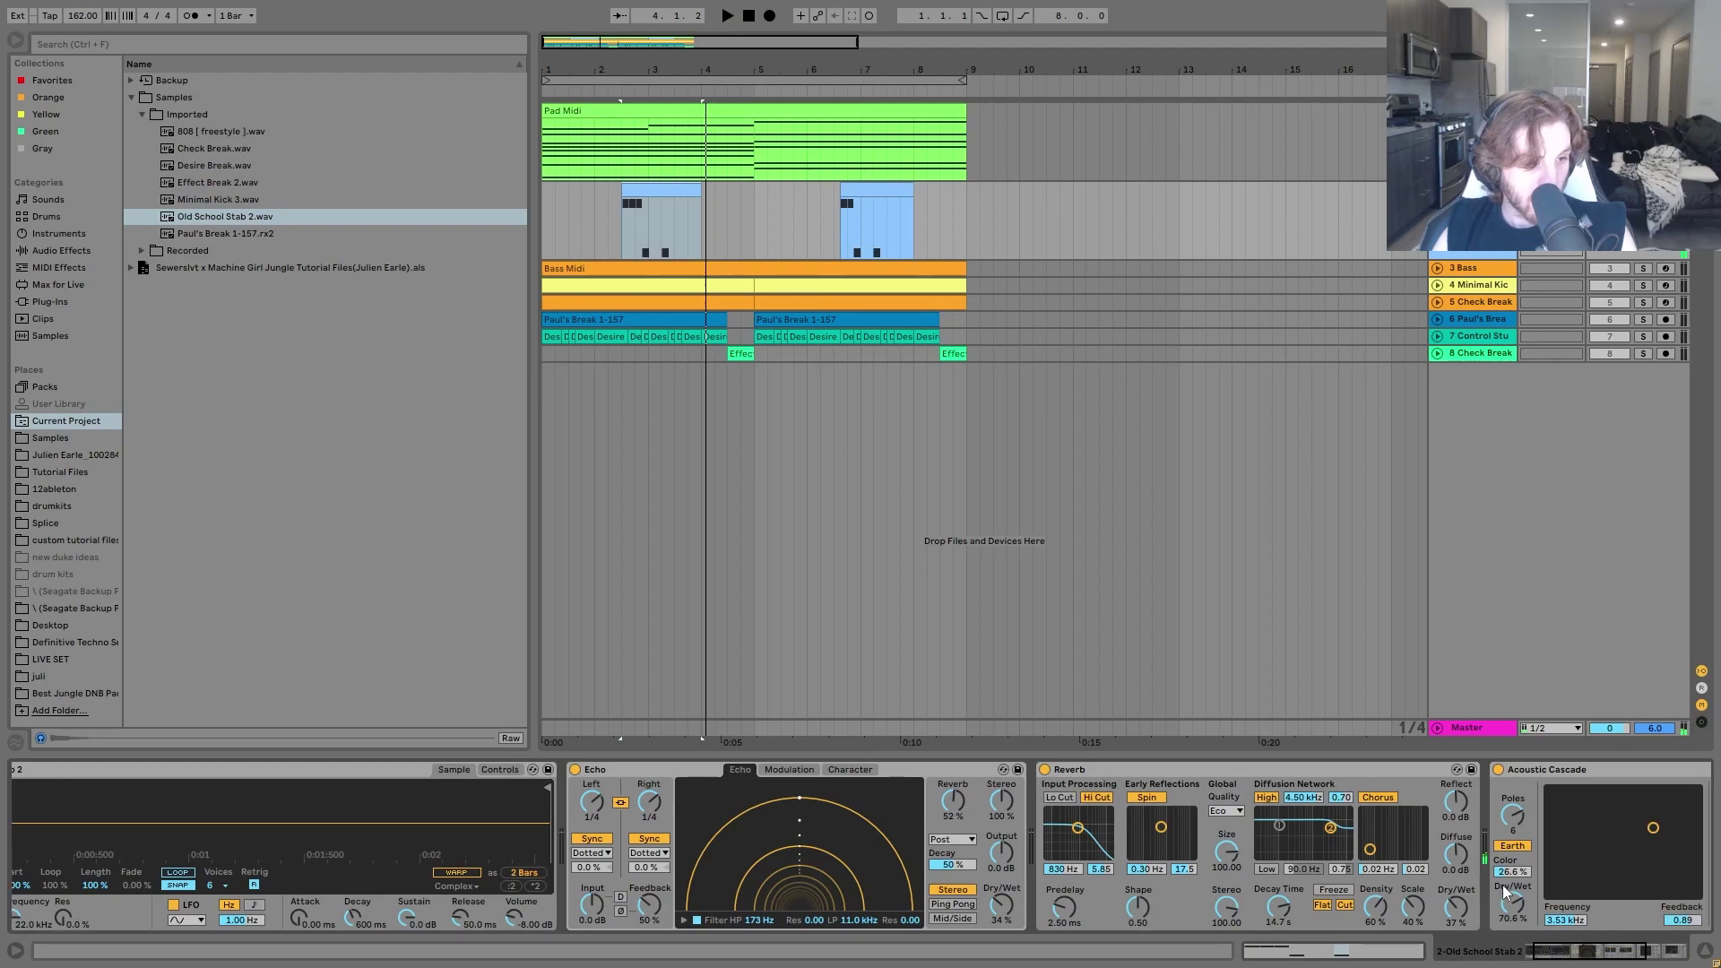
{"action": "scroll", "coordinate": [1614, 888], "scroll_direction": "right", "scroll_amount": 5}
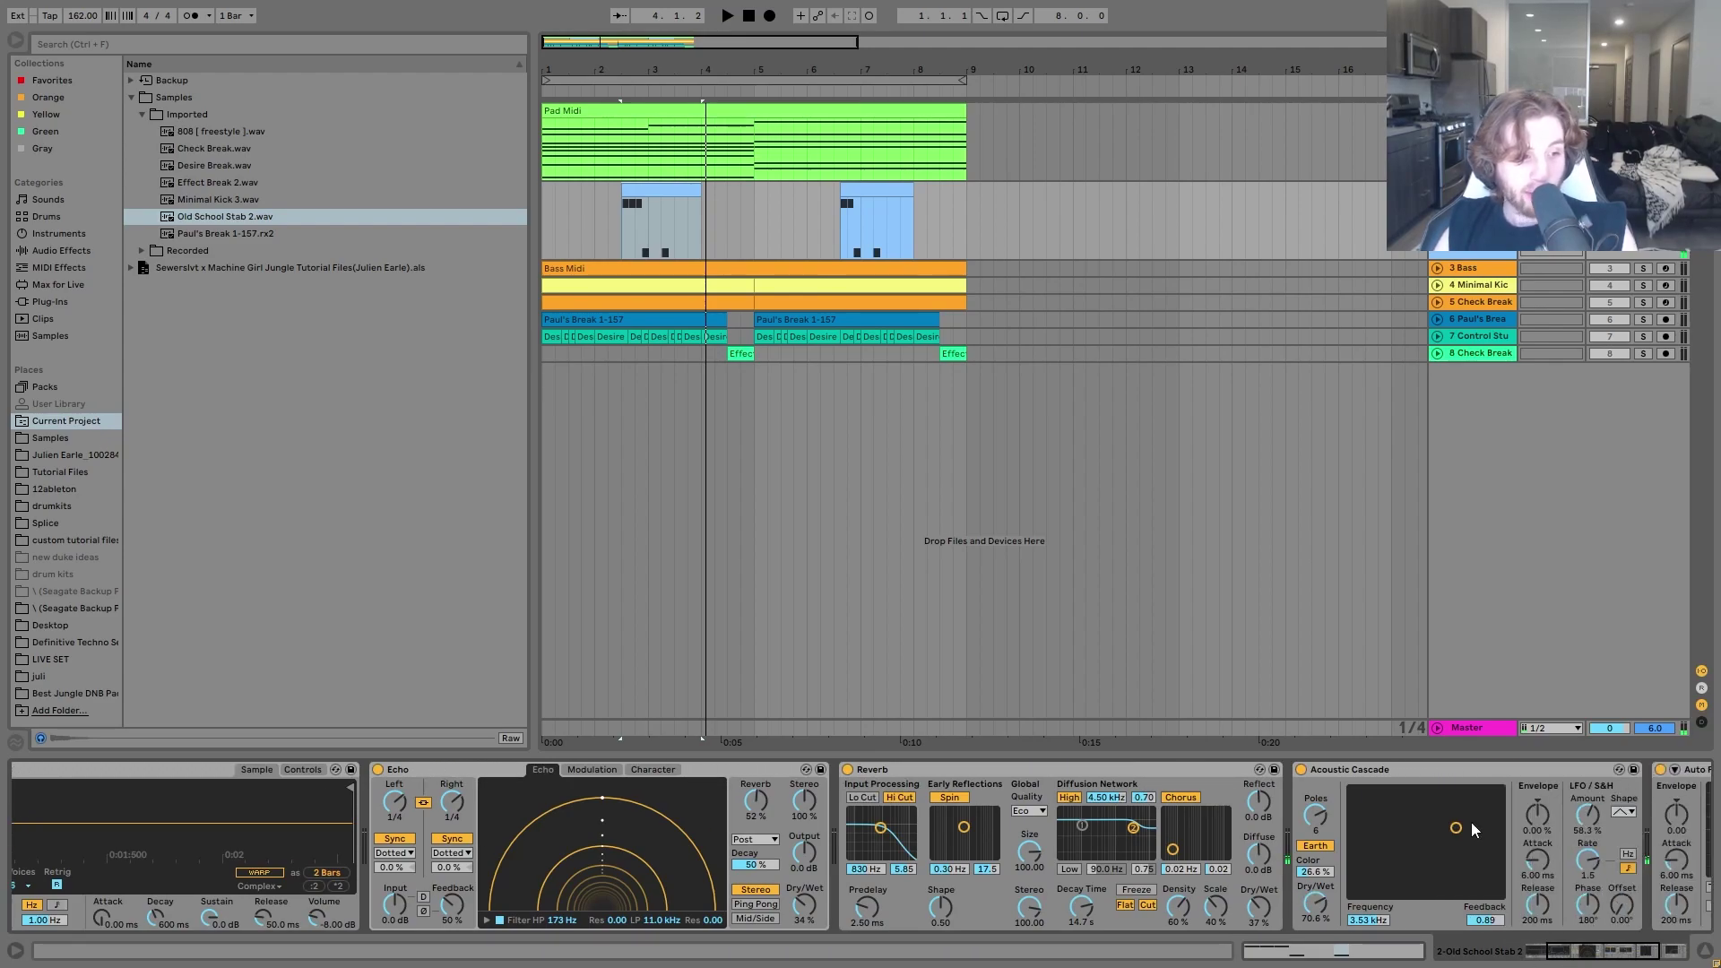
{"action": "scroll", "coordinate": [1475, 830], "scroll_direction": "right", "scroll_amount": 5}
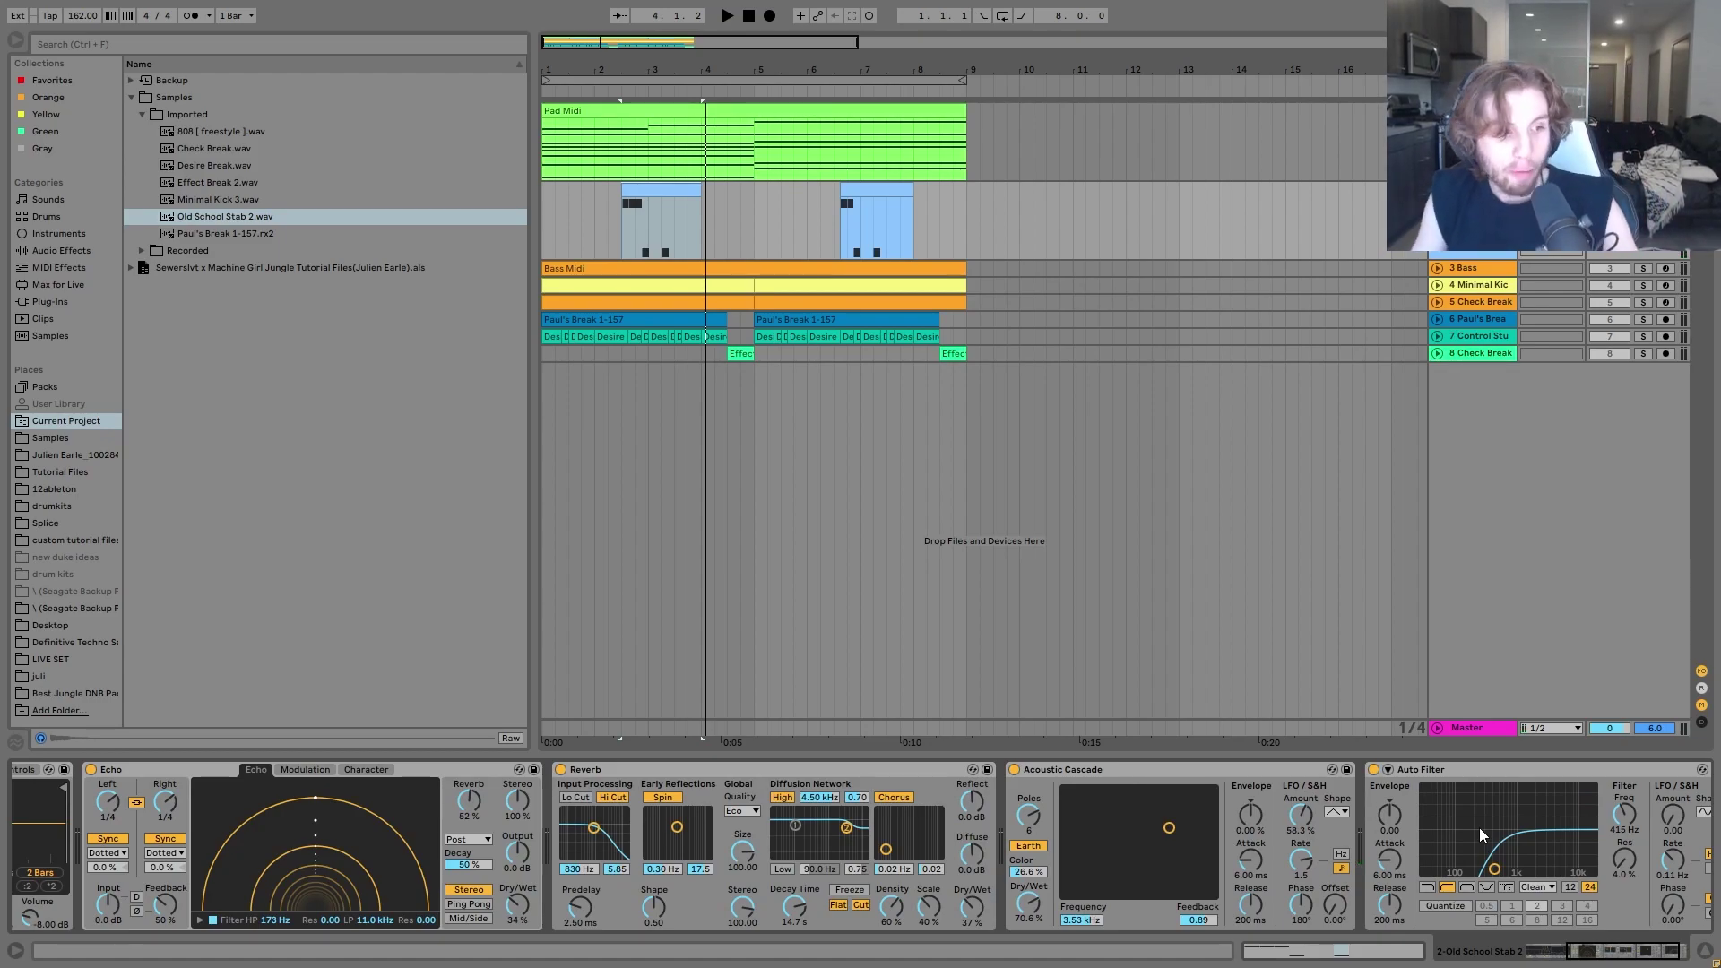
{"action": "key", "text": "space"}
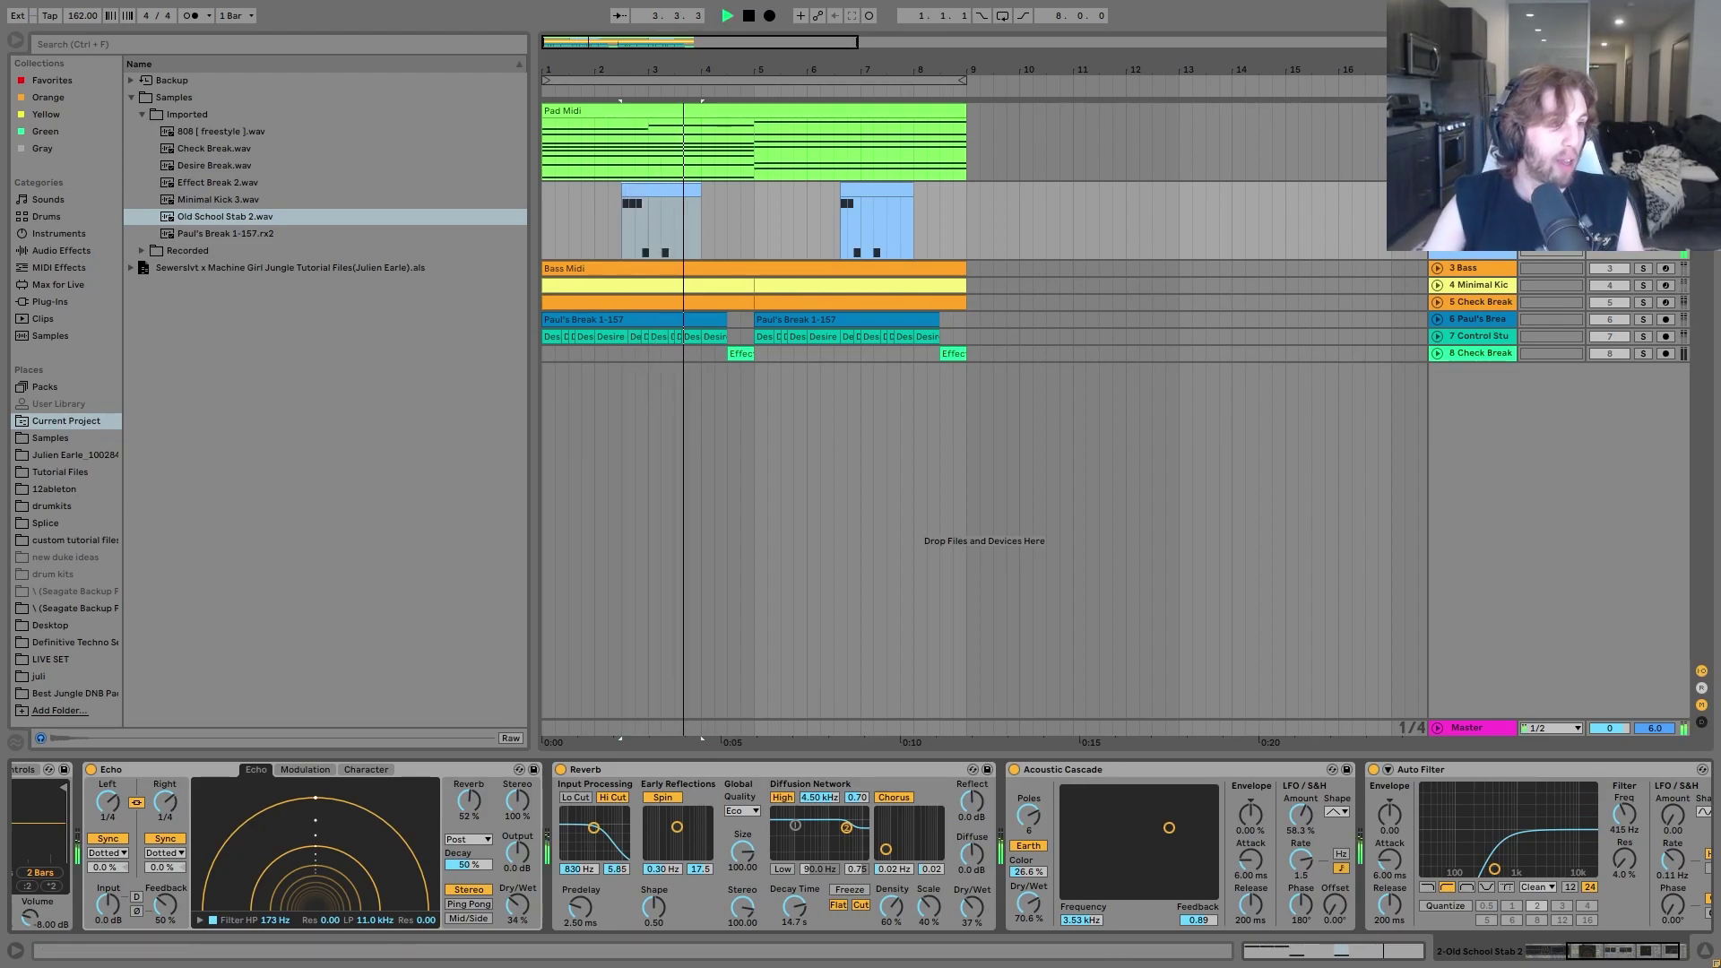
{"action": "key", "text": "space"}
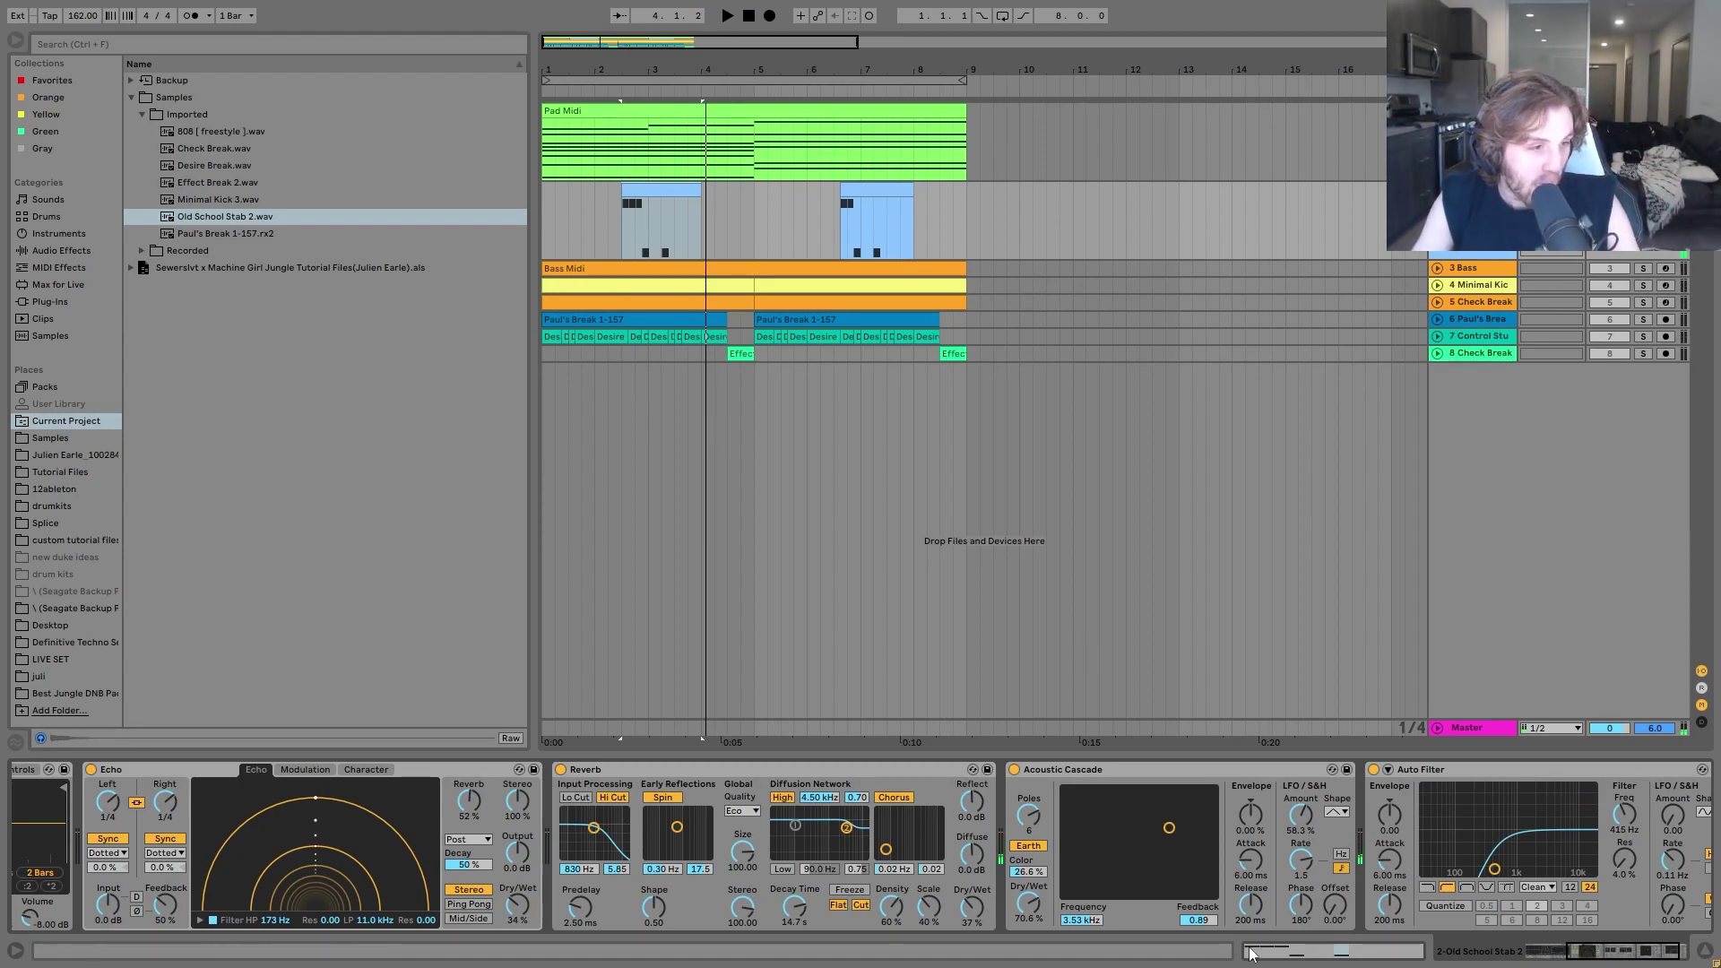
{"action": "scroll", "coordinate": [1443, 844], "scroll_direction": "right", "scroll_amount": 3}
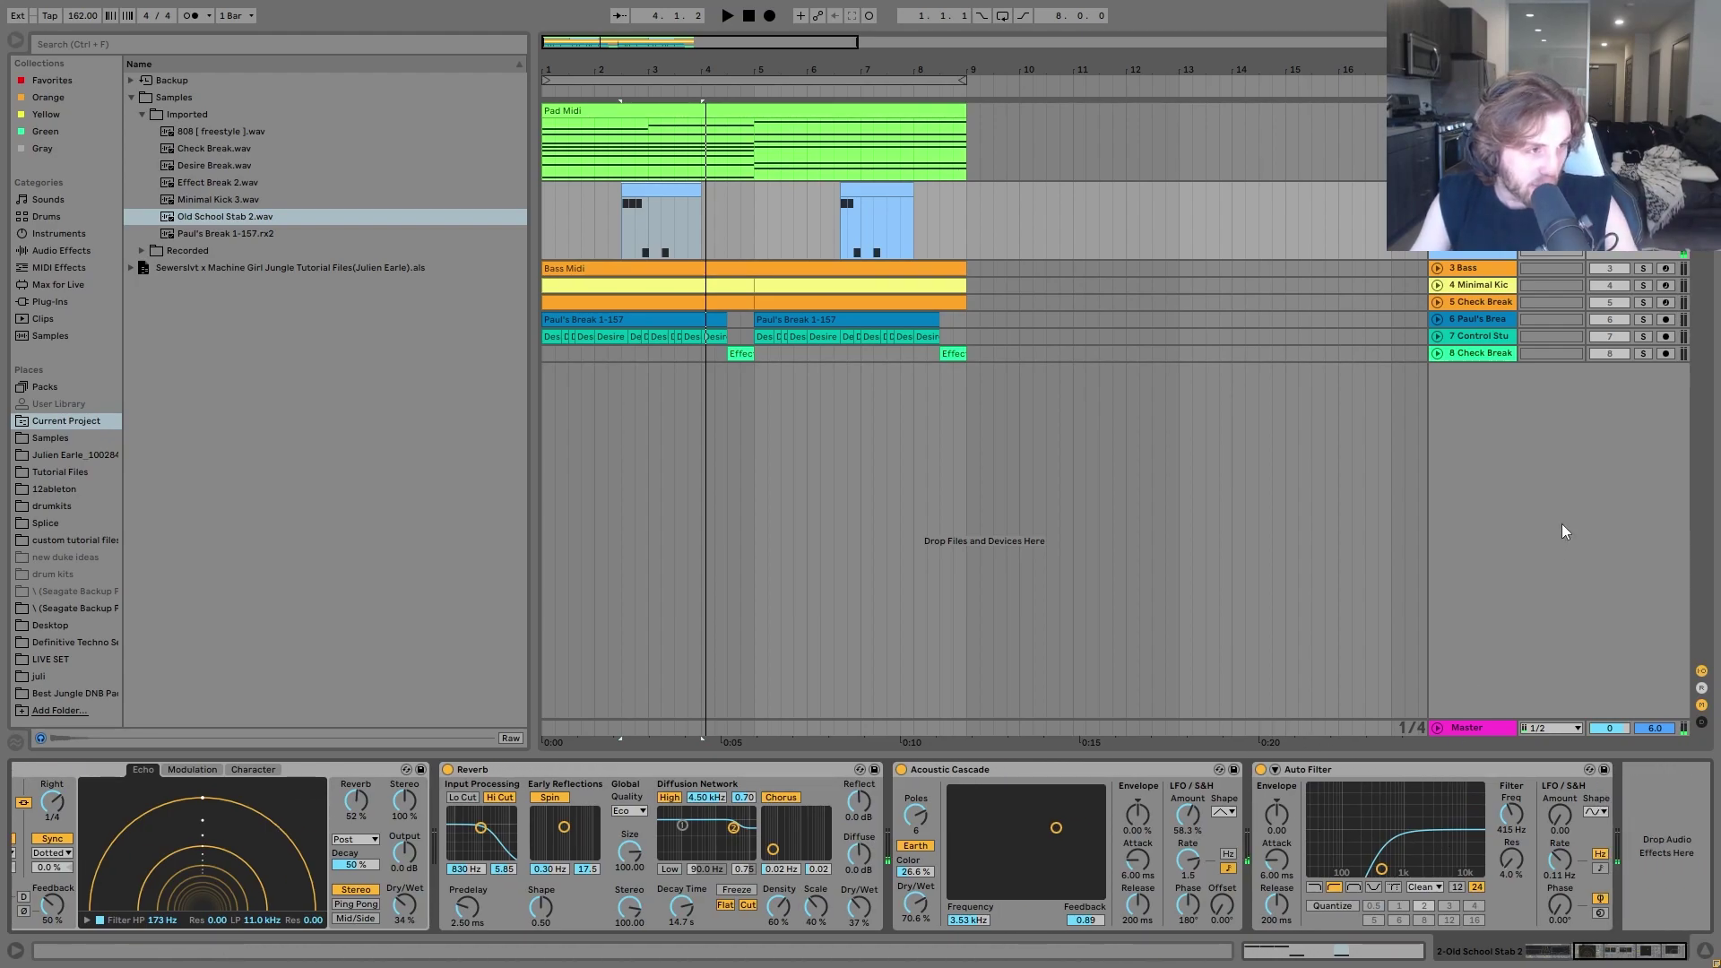
Solo the Bass track and audition its 808 part.
{"action": "left_click", "coordinate": [1648, 269]}
{"action": "key", "text": "space"}
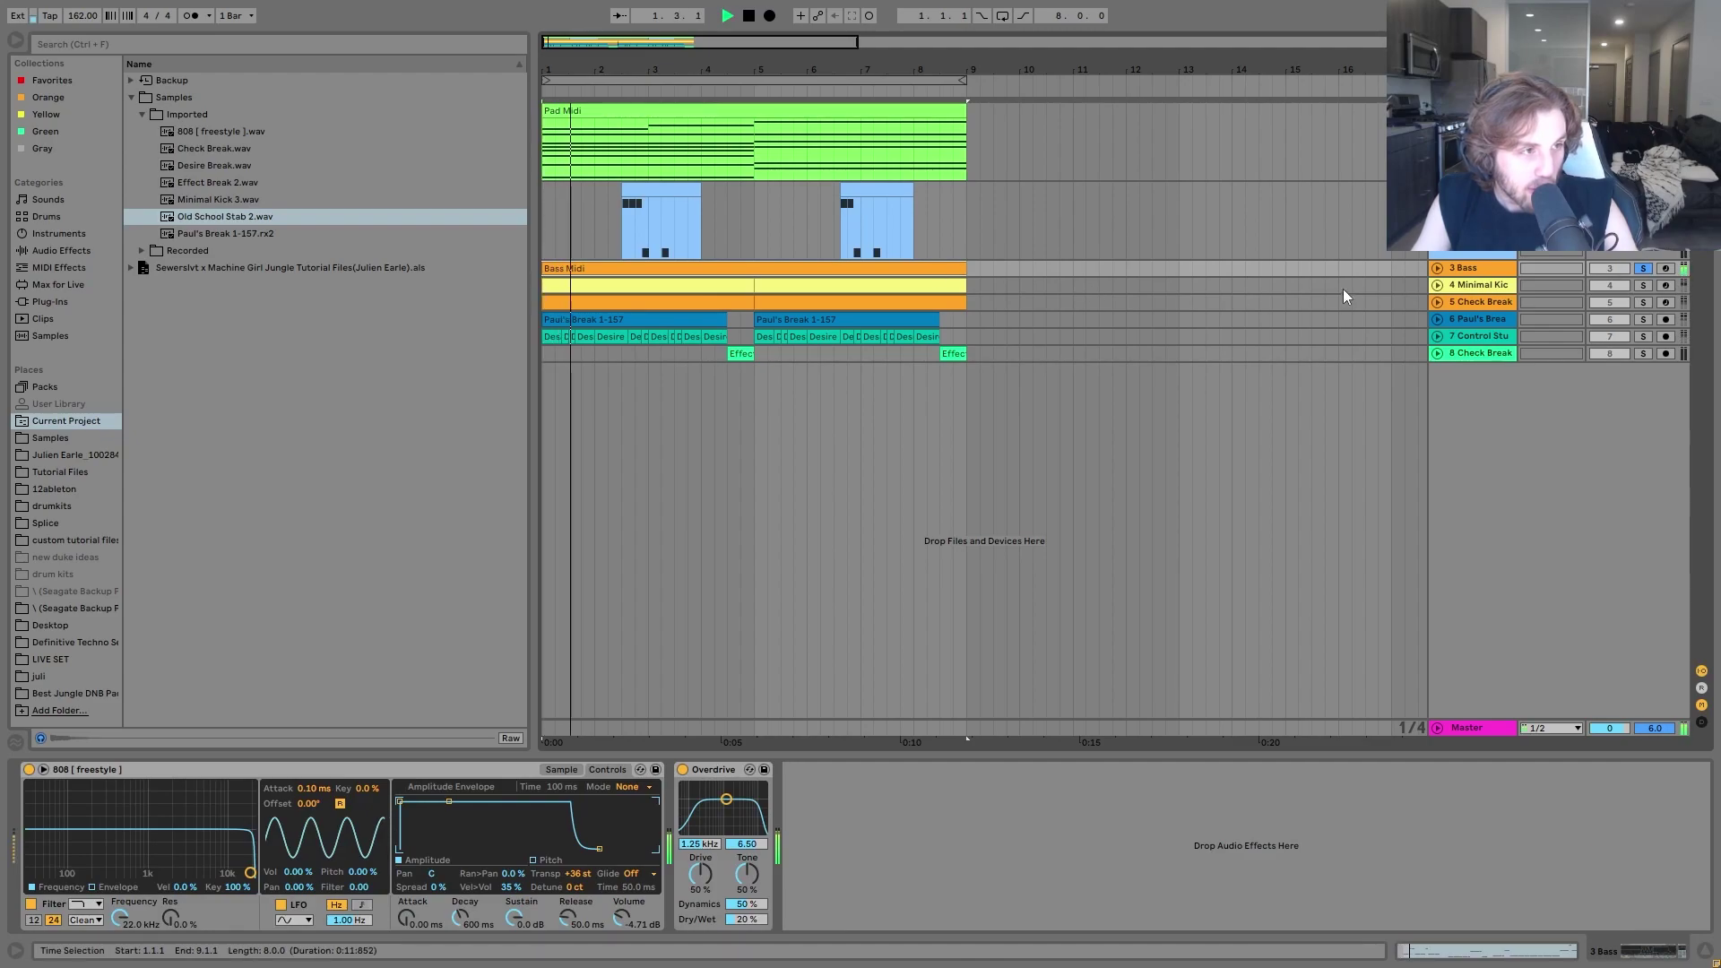
{"action": "left_click", "coordinate": [1451, 273]}
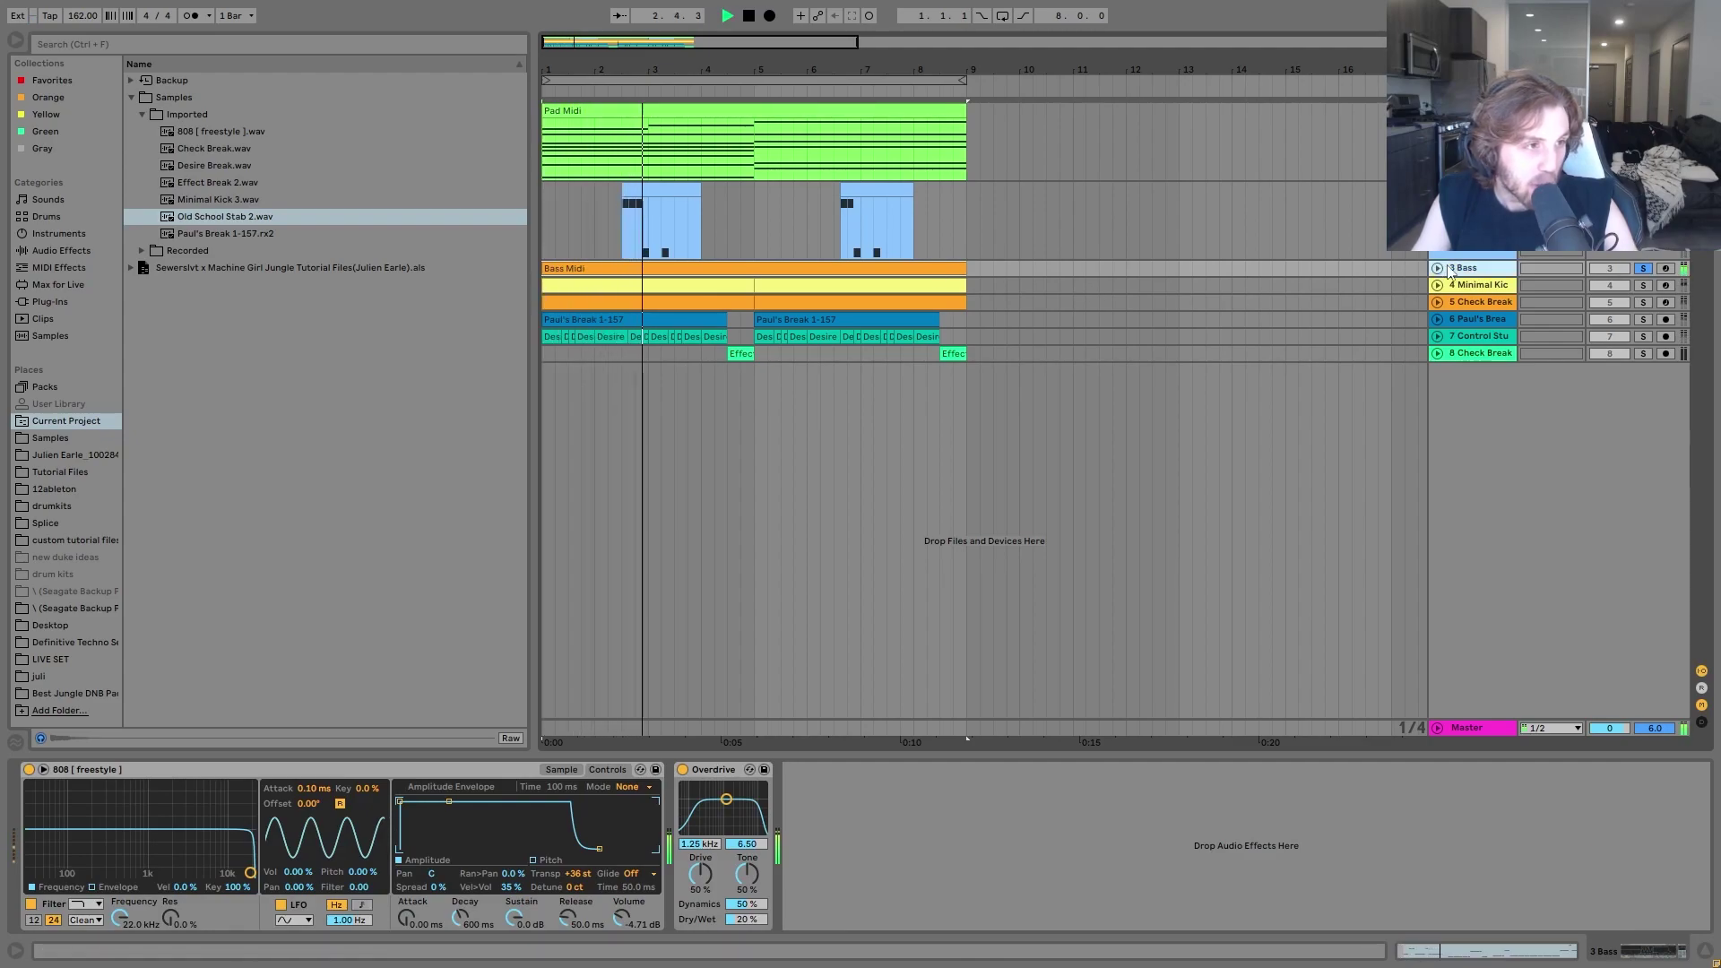
Unfold the Bass track and open the Bass Midi clip's notes for viewing.
{"action": "left_click", "coordinate": [1438, 268]}
{"action": "double_click", "coordinate": [699, 269]}
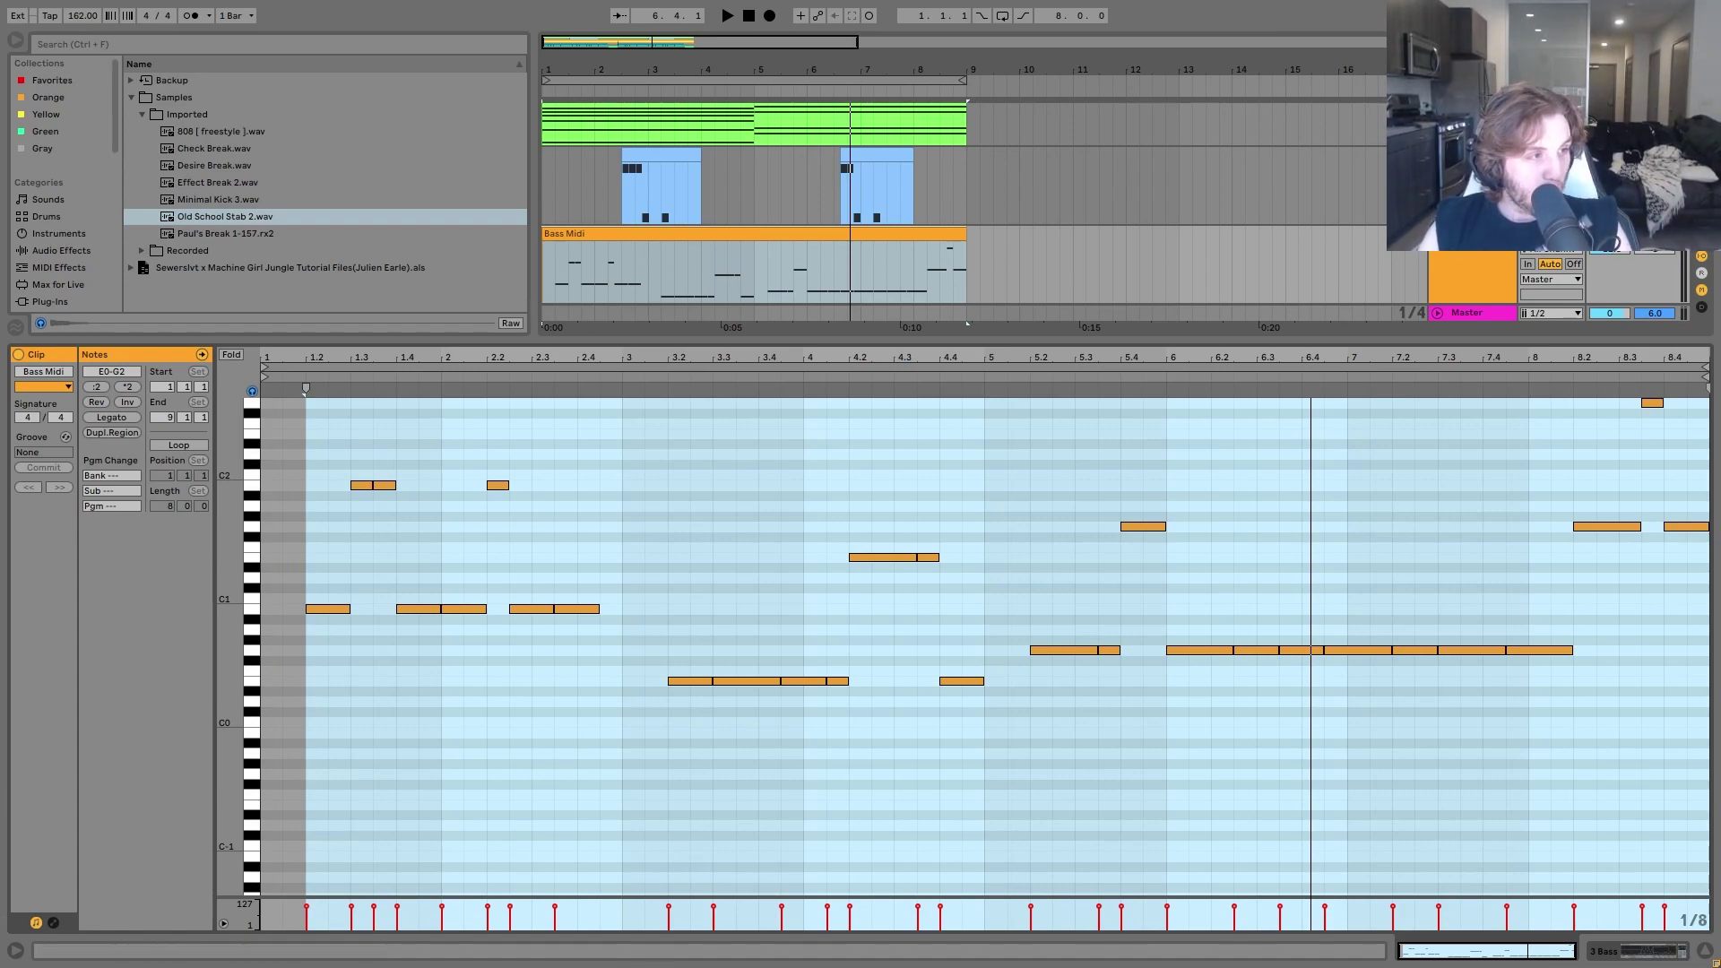
{"action": "key", "text": "h"}
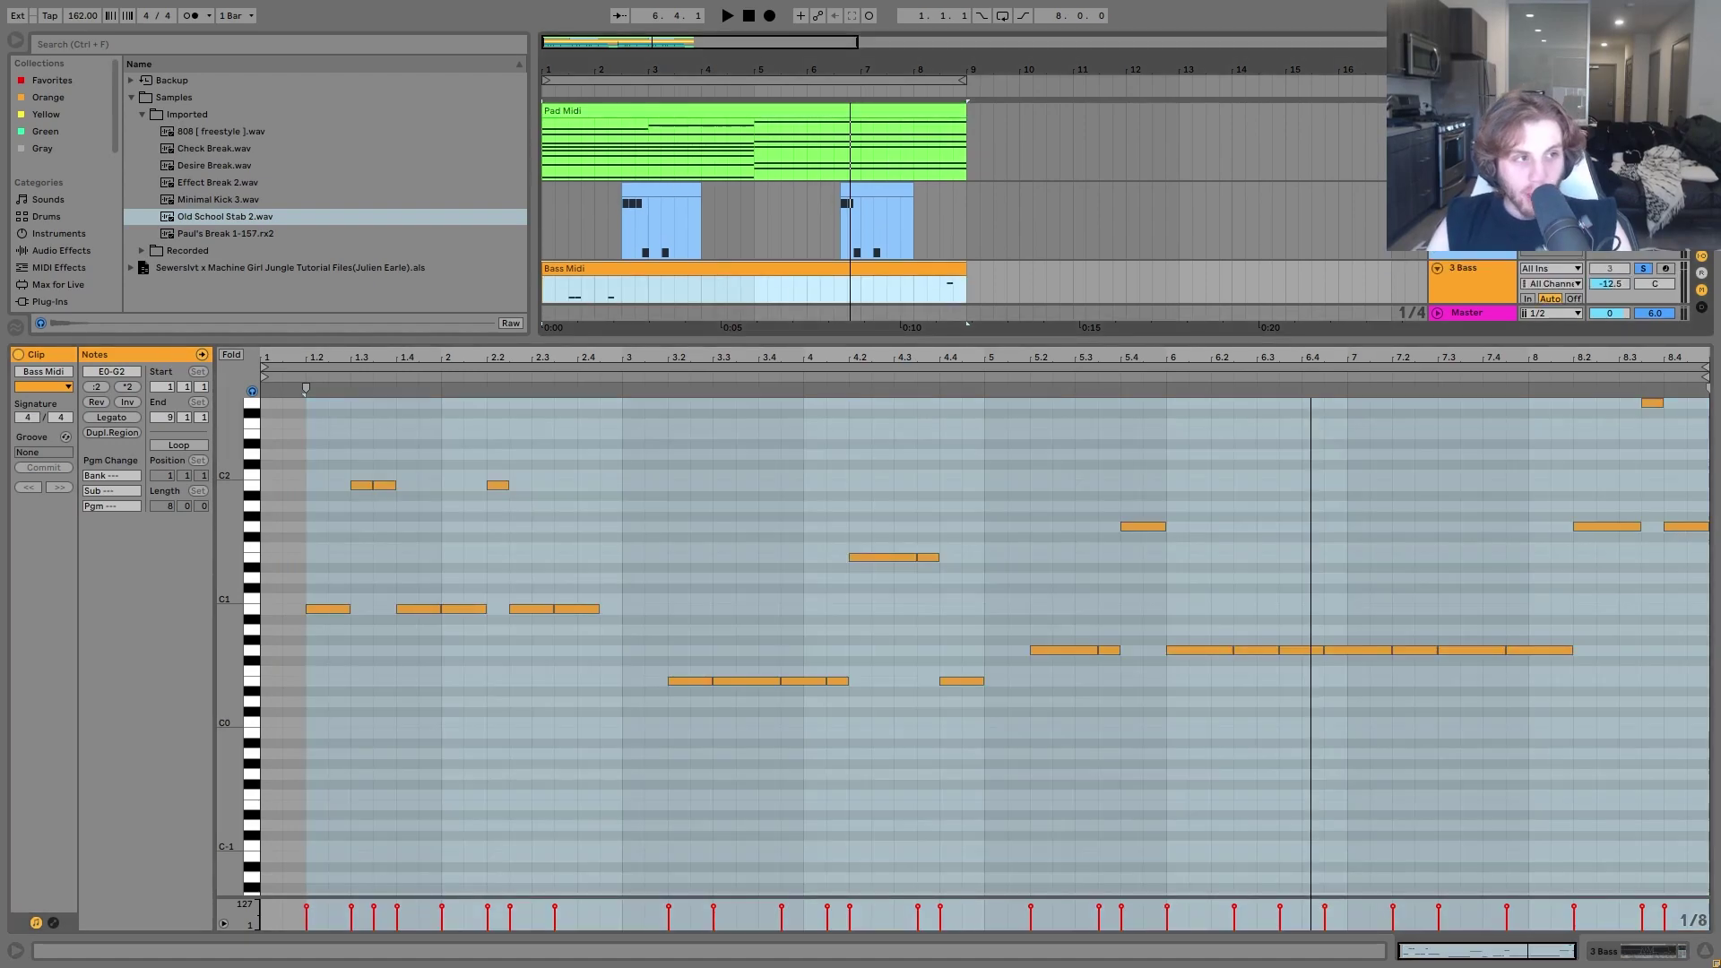
{"action": "scroll", "coordinate": [964, 202], "scroll_direction": "down", "scroll_amount": 2}
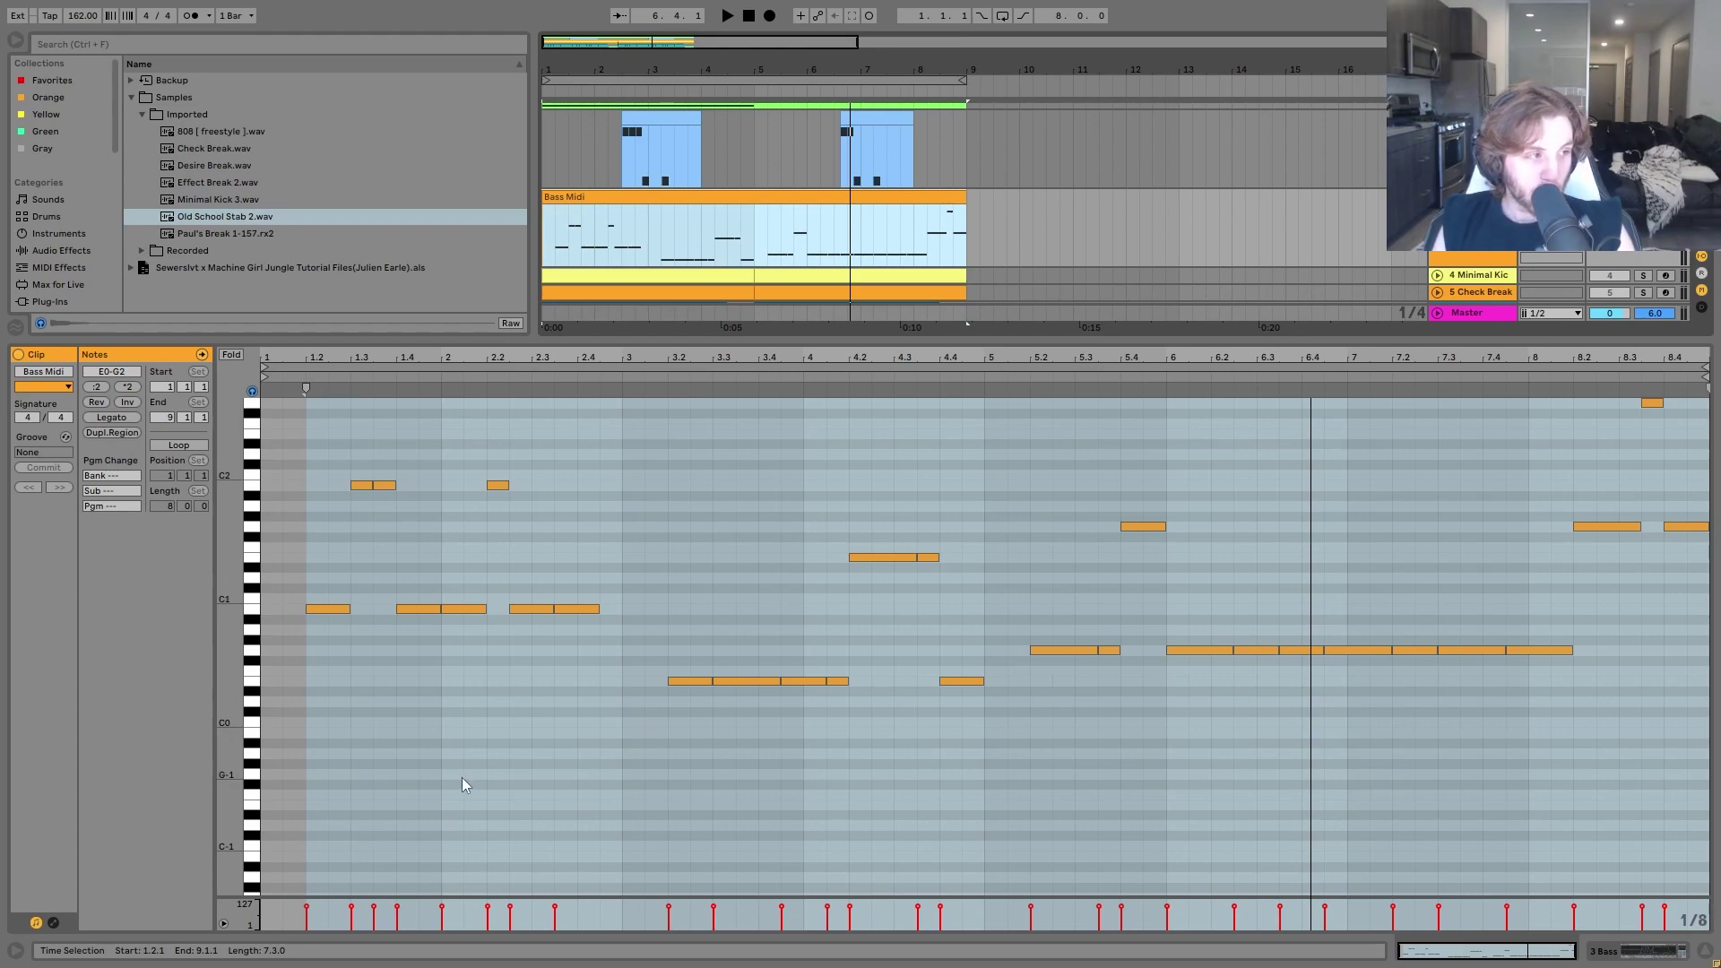
Point out the bass notes by selecting the E0 group in bars 3 to 4 and the G0 notes in bars 5 to 6, and clear the selection.
{"action": "left_click", "coordinate": [518, 497]}
{"action": "left_click_drag", "start_coordinate": [715, 615], "coordinate": [932, 798]}
{"action": "left_click_drag", "start_coordinate": [1016, 633], "coordinate": [1285, 742]}
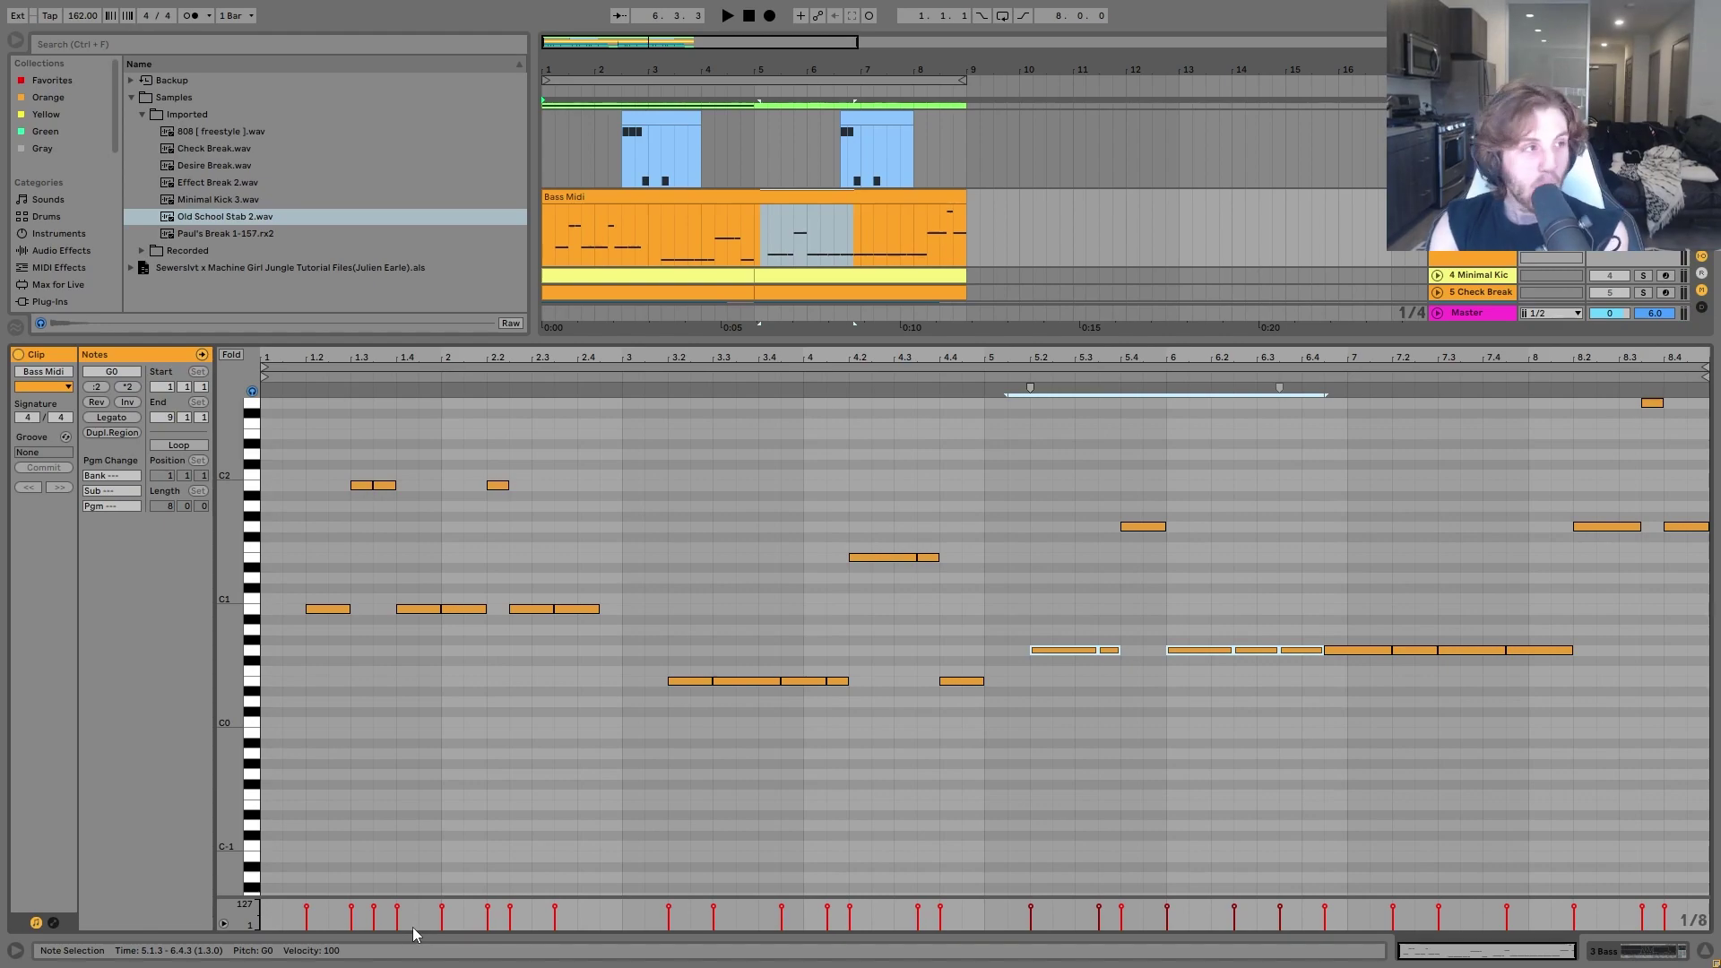
{"action": "key", "text": "alt+space"}
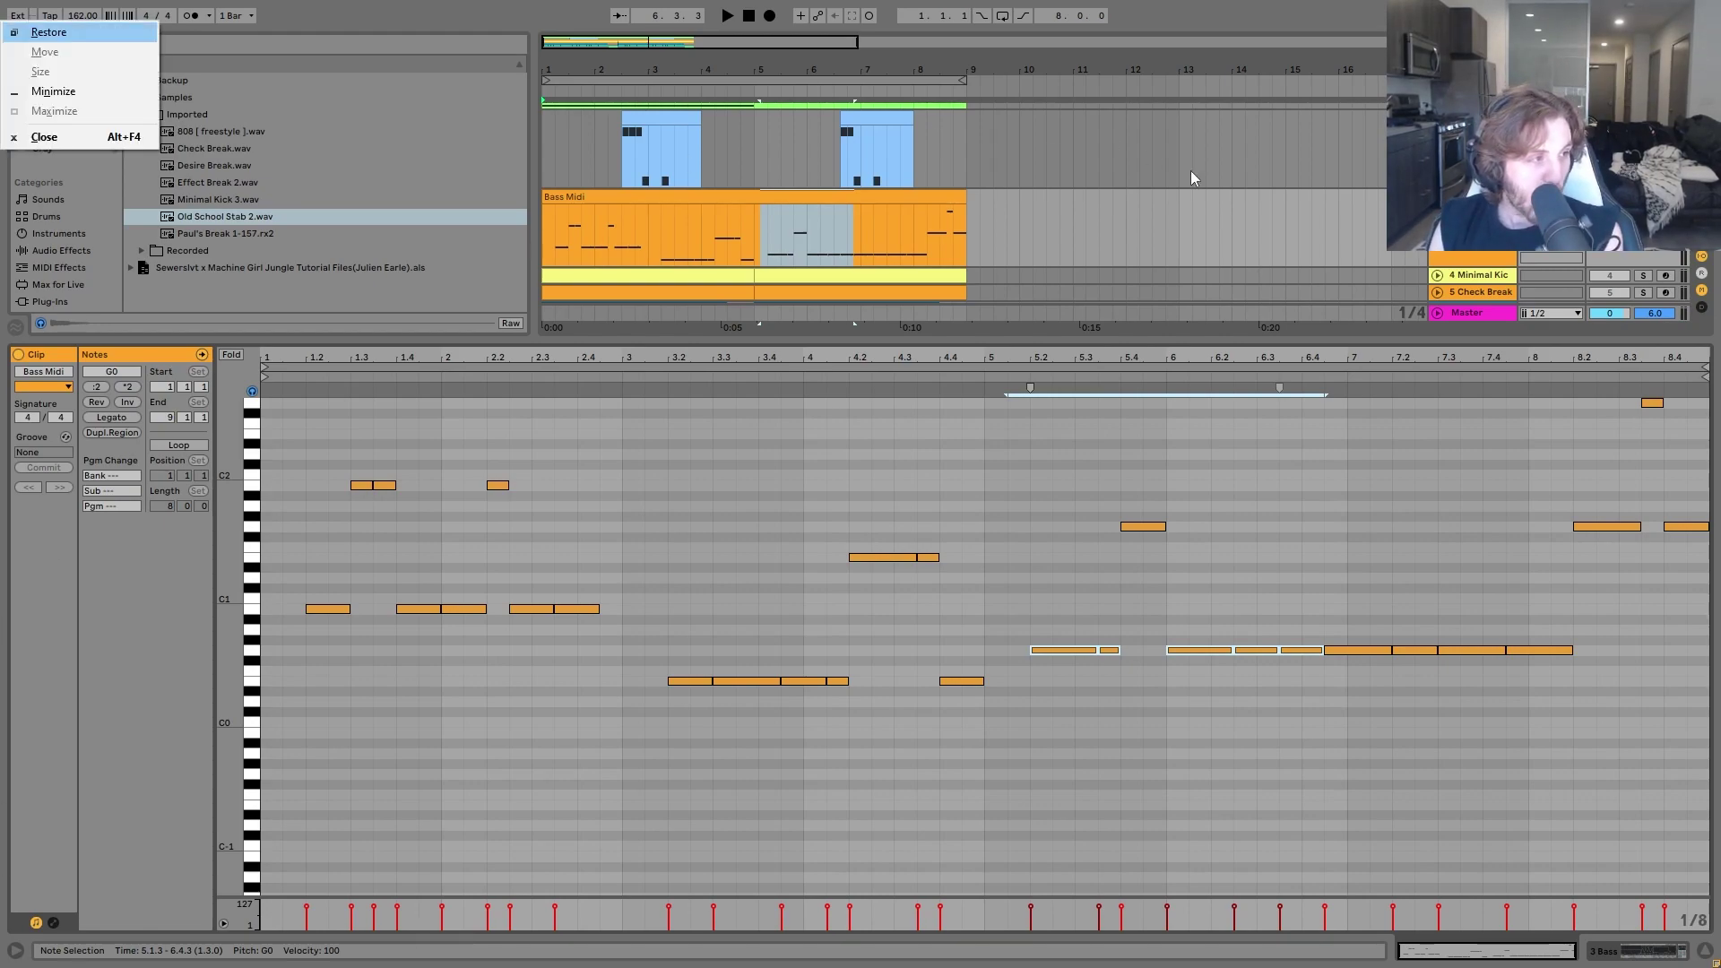
{"action": "left_click", "coordinate": [982, 561]}
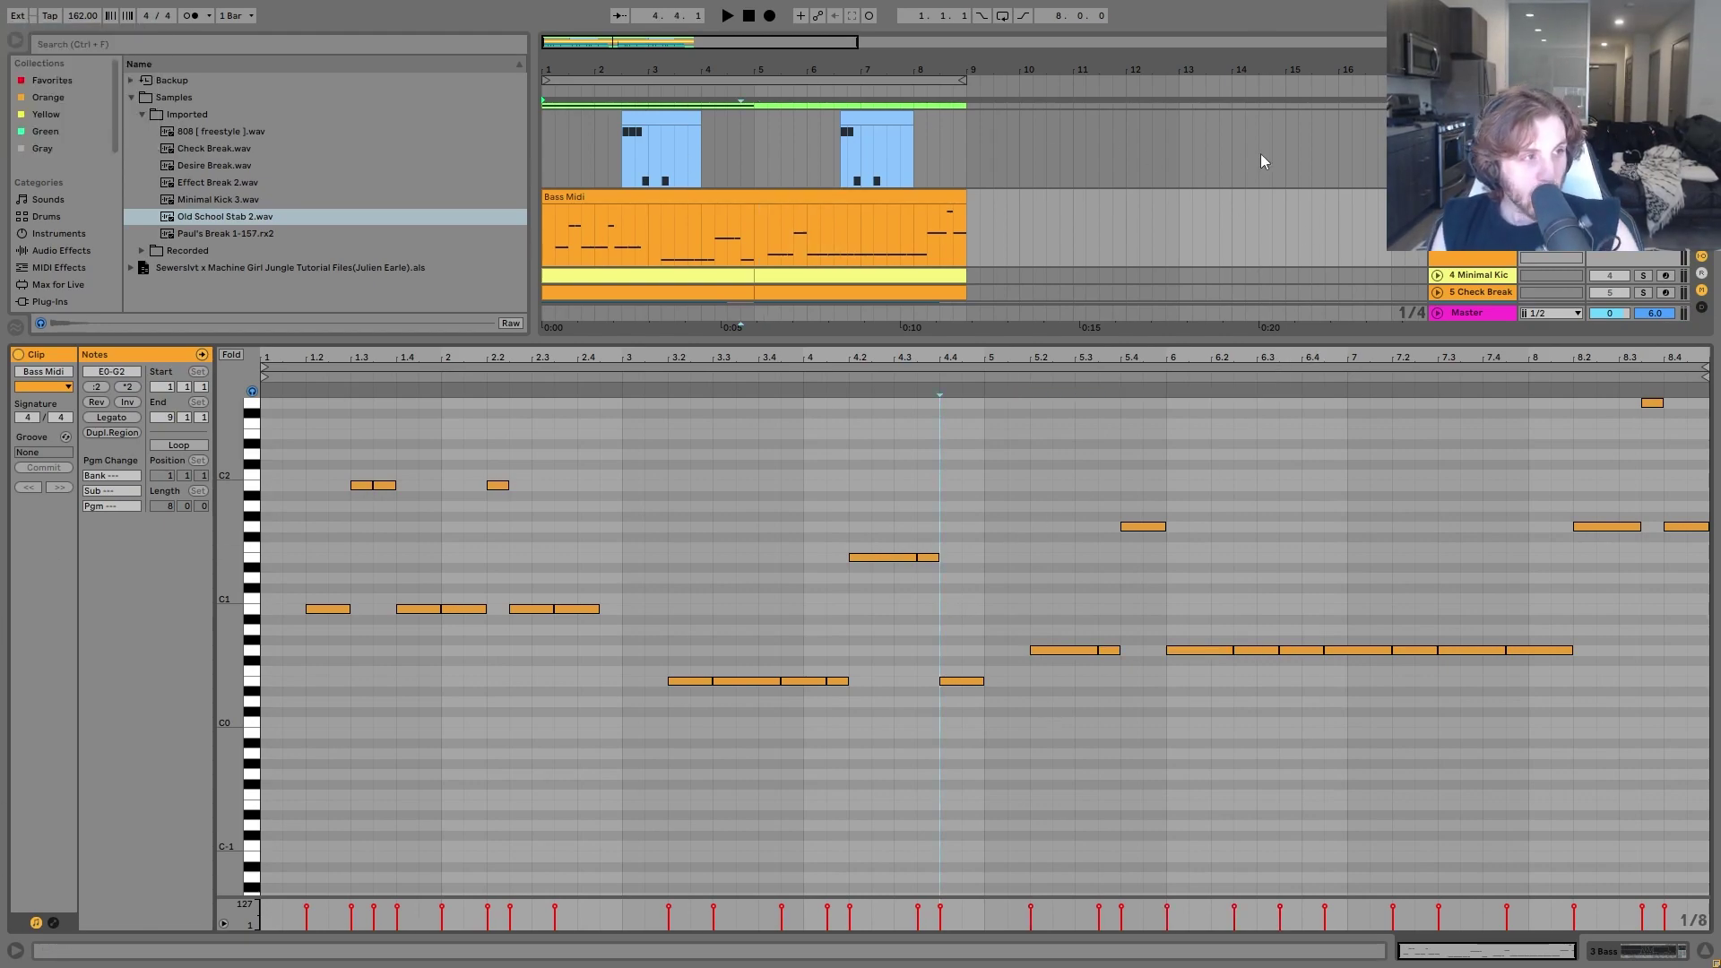
Play the arrangement from bar 4 to hear the soloed bass line against its displayed notes.
{"action": "scroll", "coordinate": [1260, 279], "scroll_direction": "up", "scroll_amount": 2}
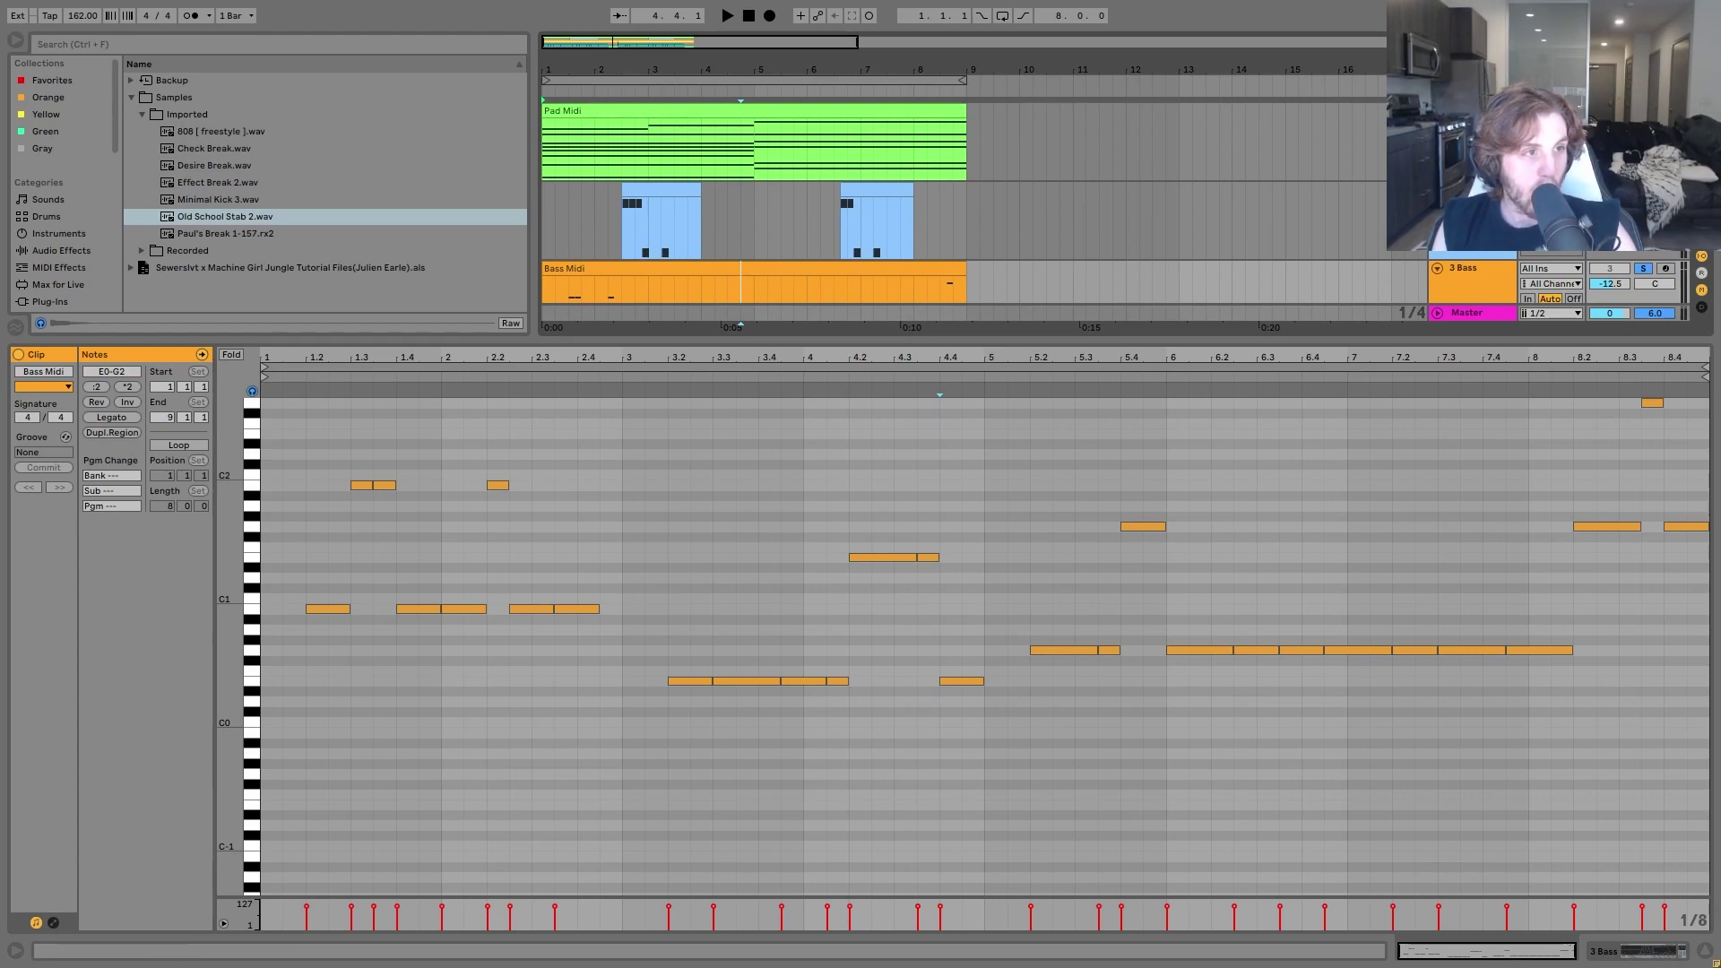
{"action": "key", "text": "space"}
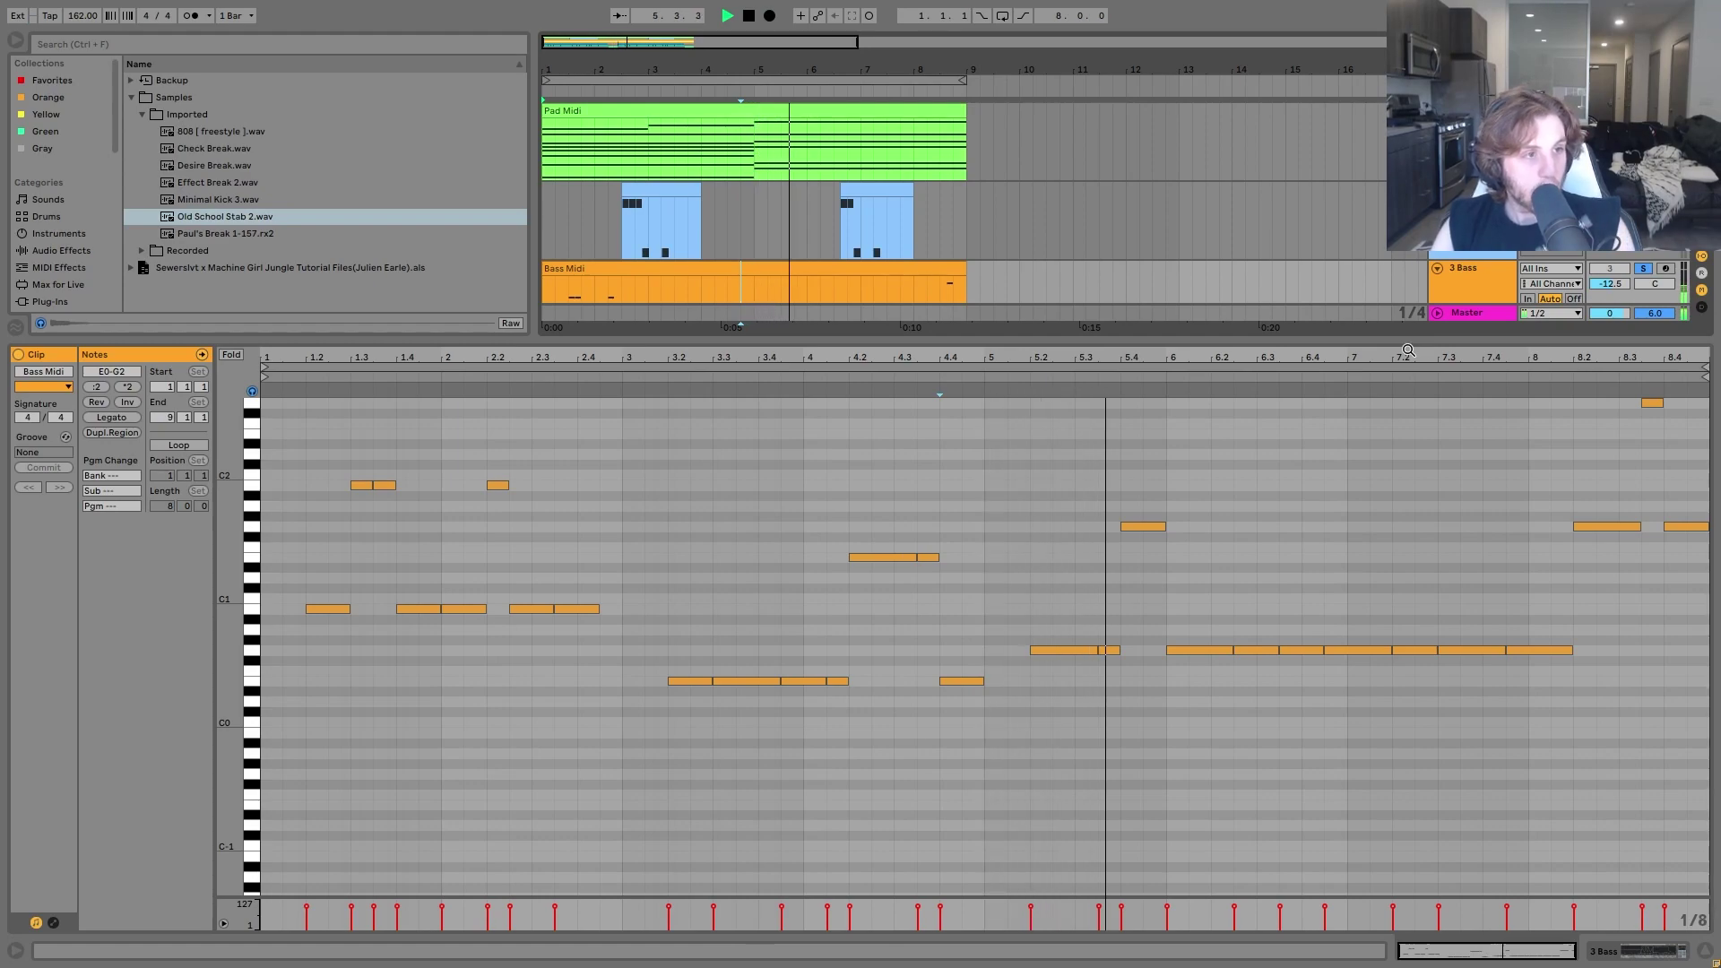
{"action": "key", "text": "space"}
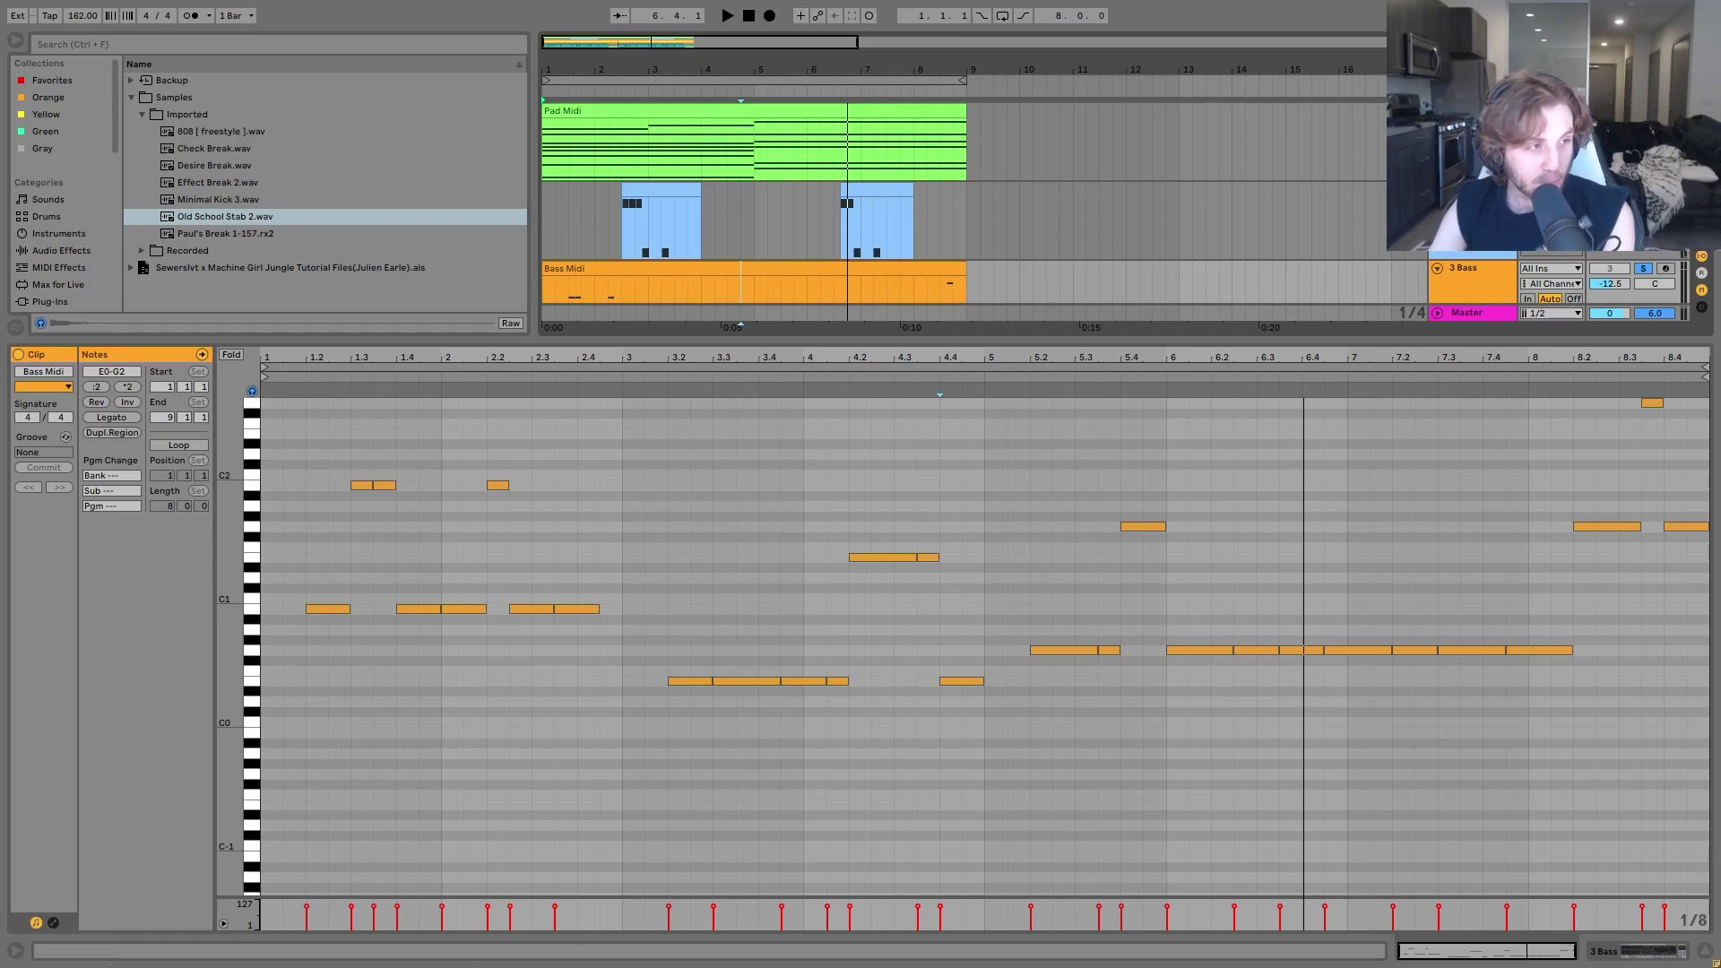
Loop the arrangement over the full length of the eight-bar Bass Midi clip.
{"action": "left_click", "coordinate": [915, 267]}
{"action": "key", "text": "ctrl+l"}
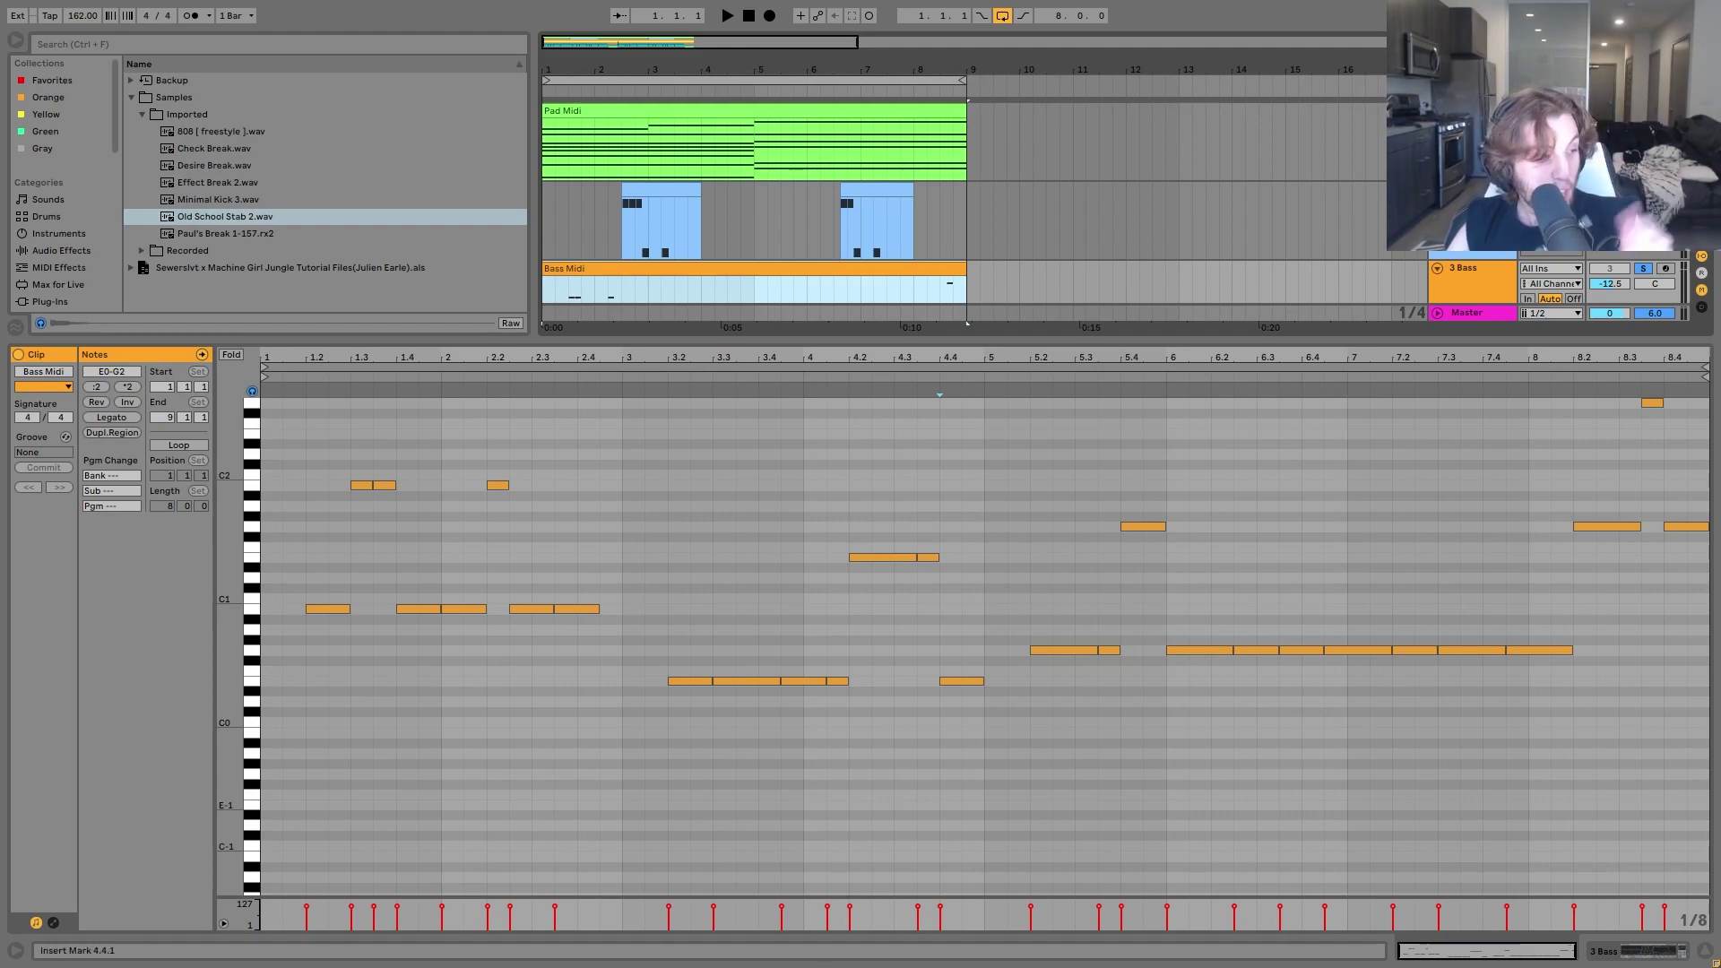
Point out bass notes by selecting the bar 1 group, the E0 note leading into bar 4 and the last two G0 notes, with short playback.
{"action": "left_click_drag", "start_coordinate": [307, 485], "coordinate": [422, 821]}
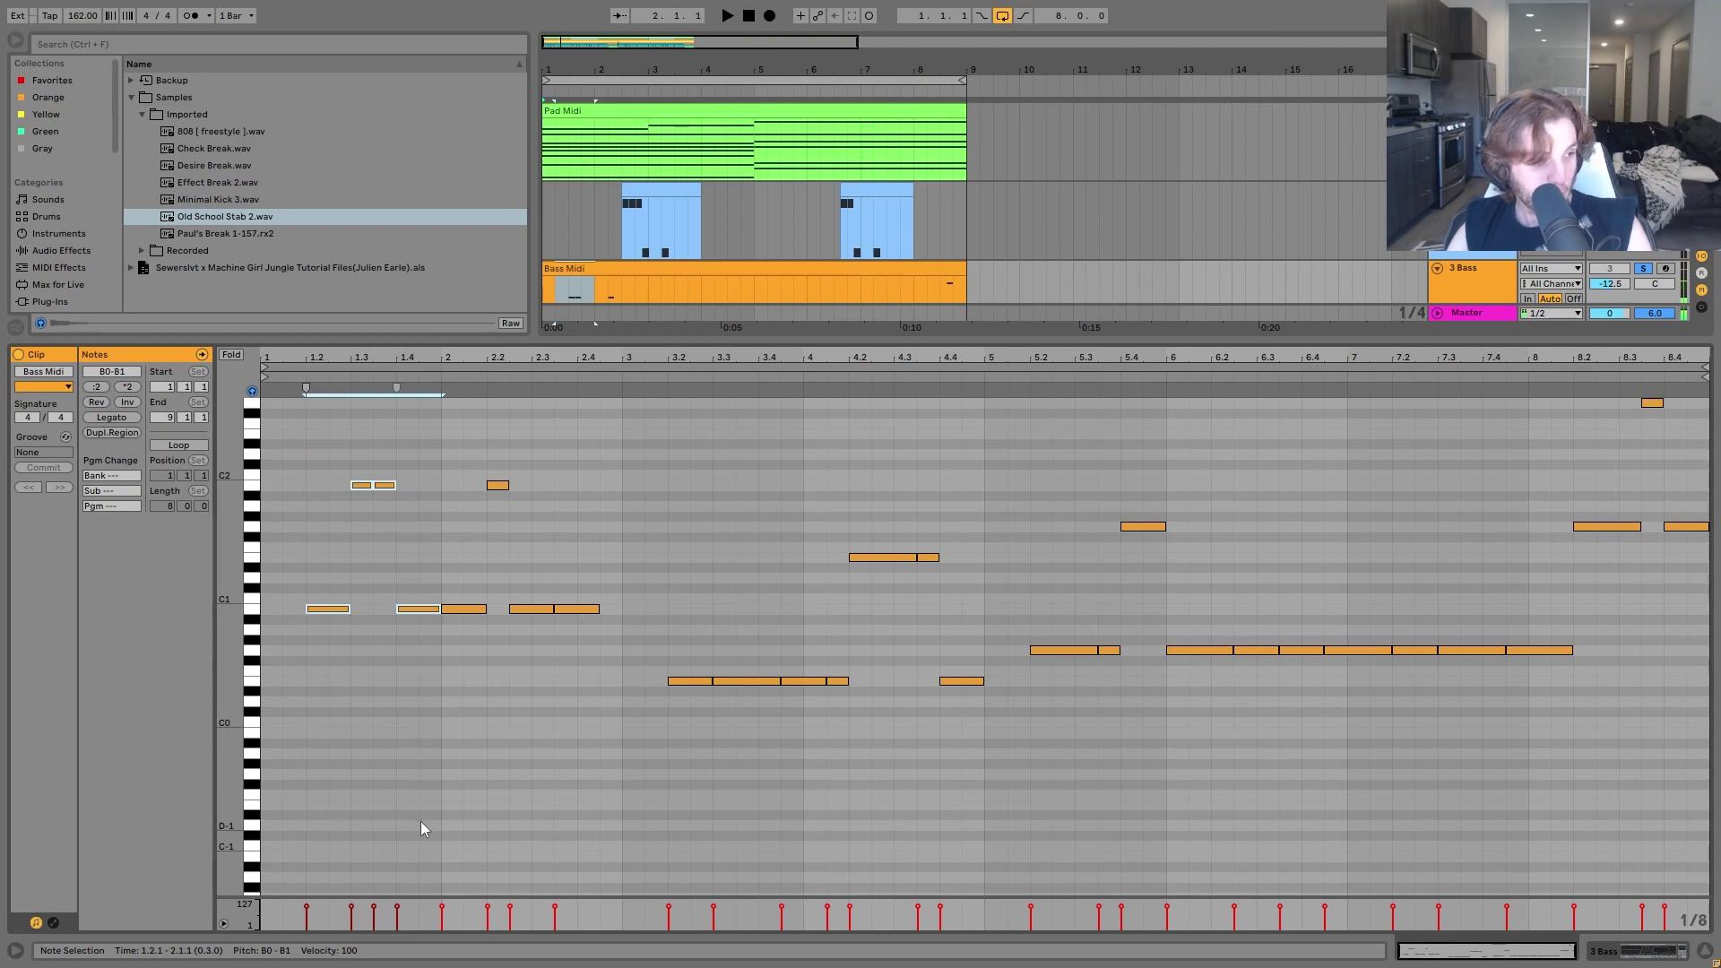
{"action": "left_click", "coordinate": [804, 681]}
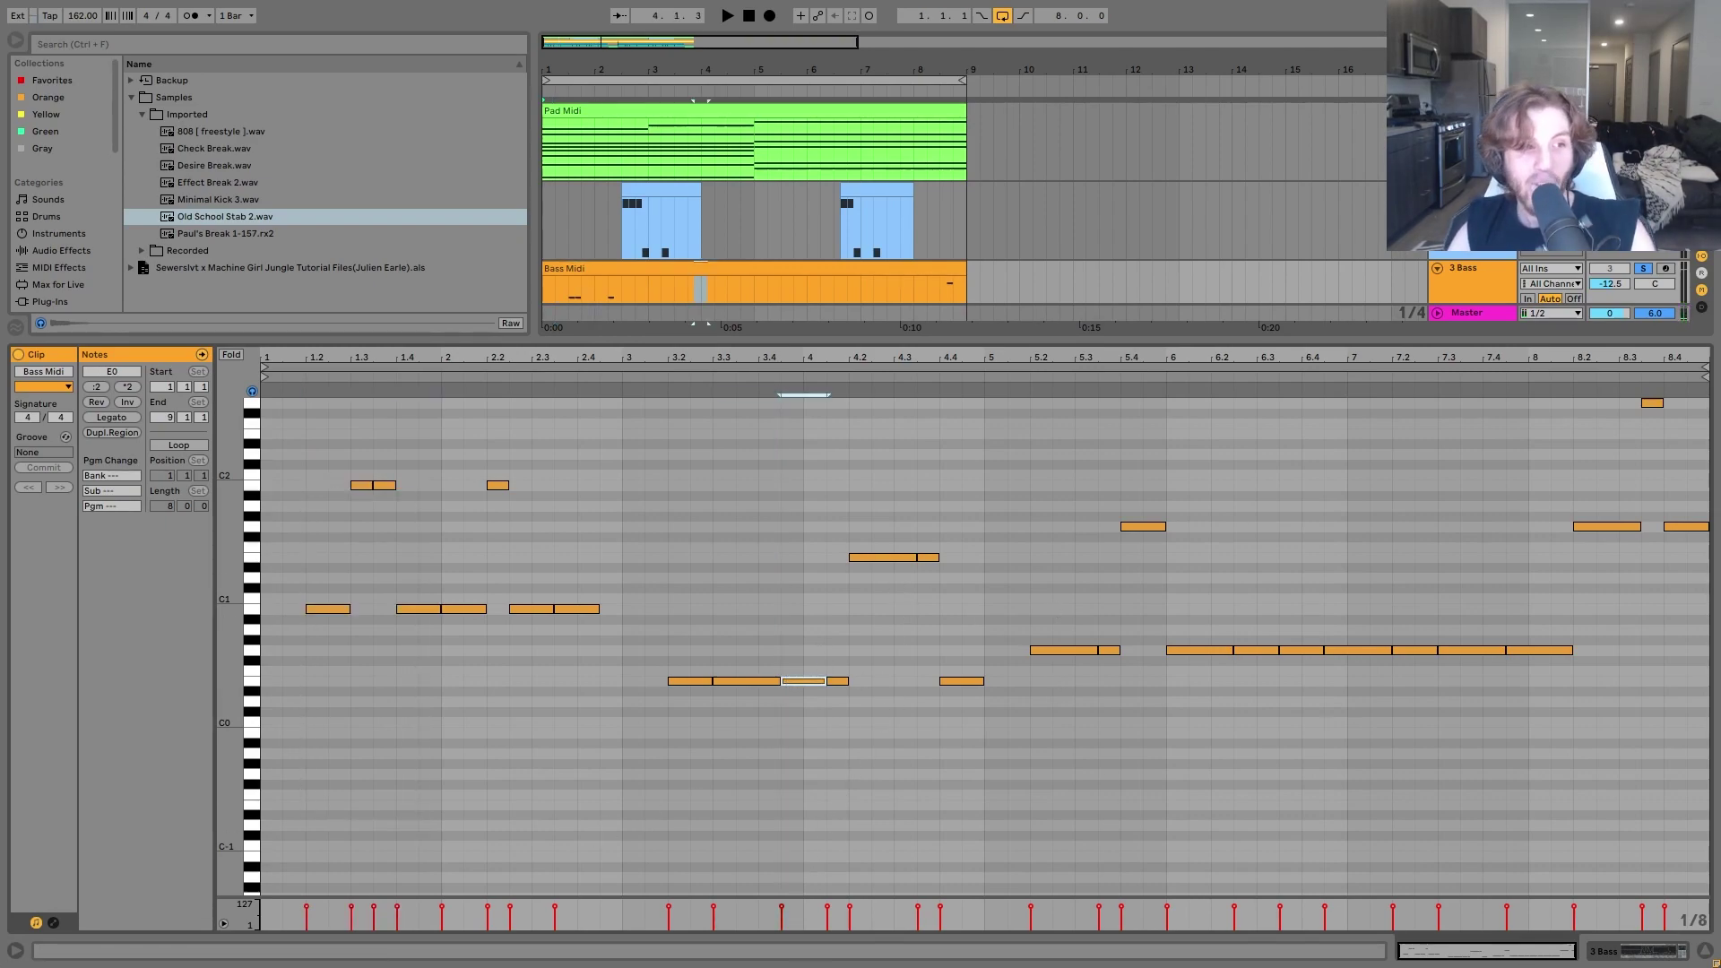
{"action": "key", "text": "space"}
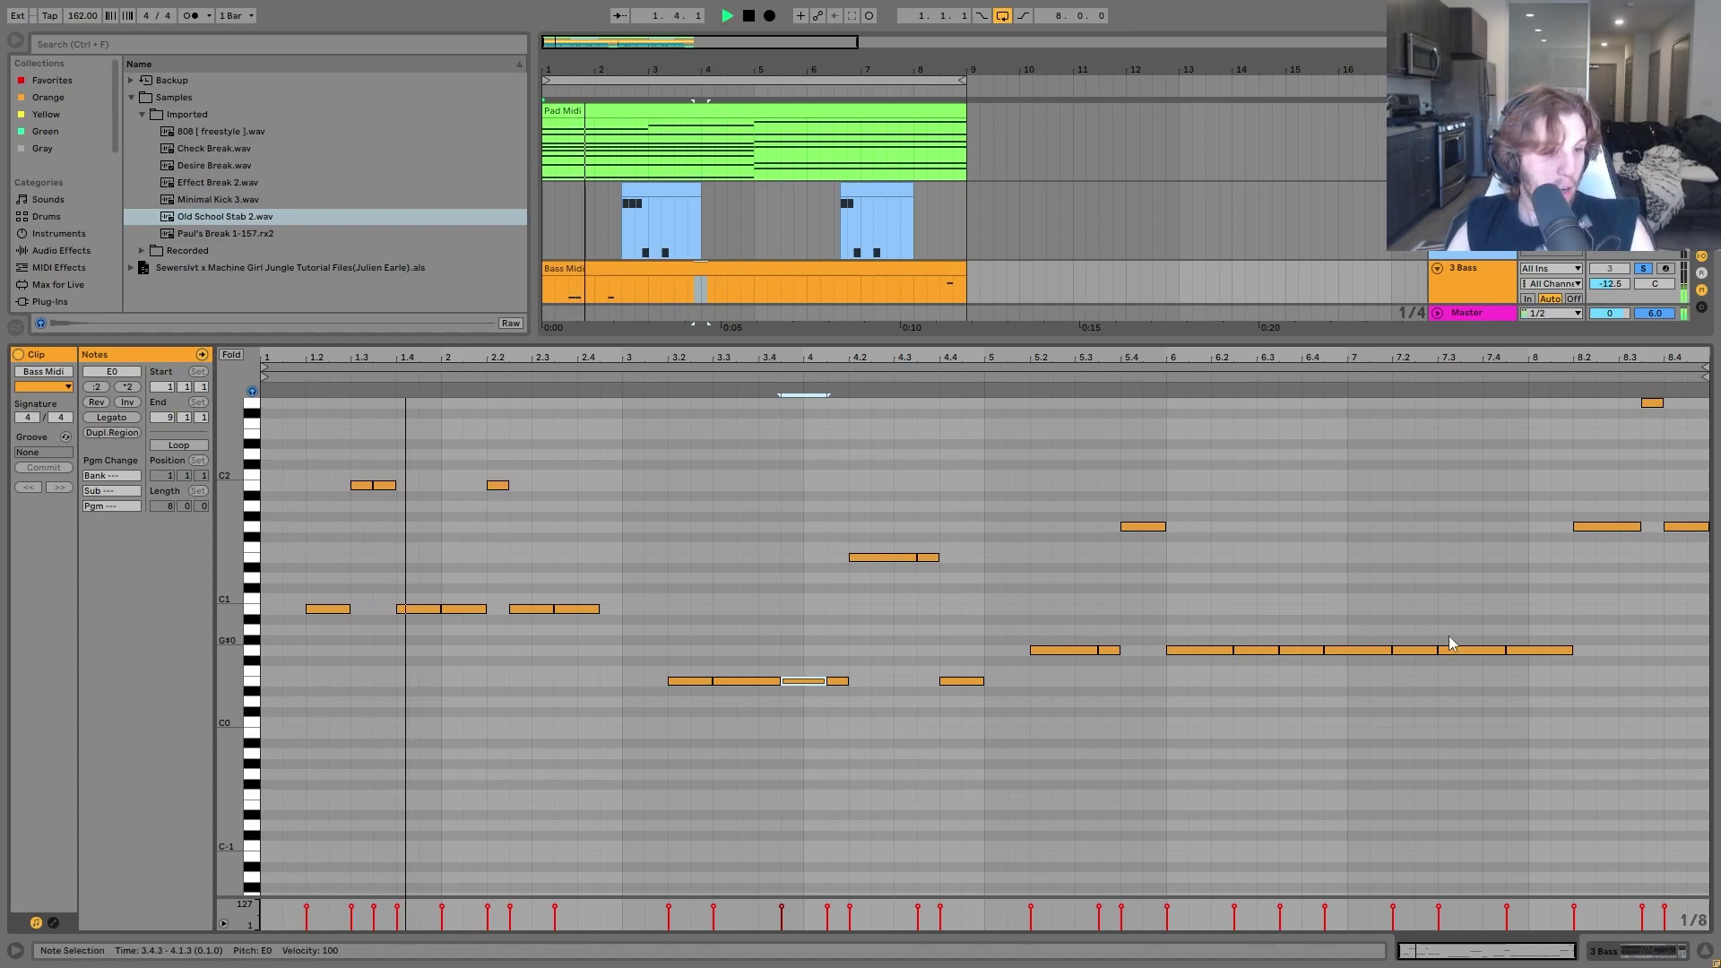
{"action": "key", "text": "space"}
{"action": "left_click_drag", "start_coordinate": [1590, 595], "coordinate": [1708, 388]}
{"action": "left_click_drag", "start_coordinate": [1508, 600], "coordinate": [1456, 773]}
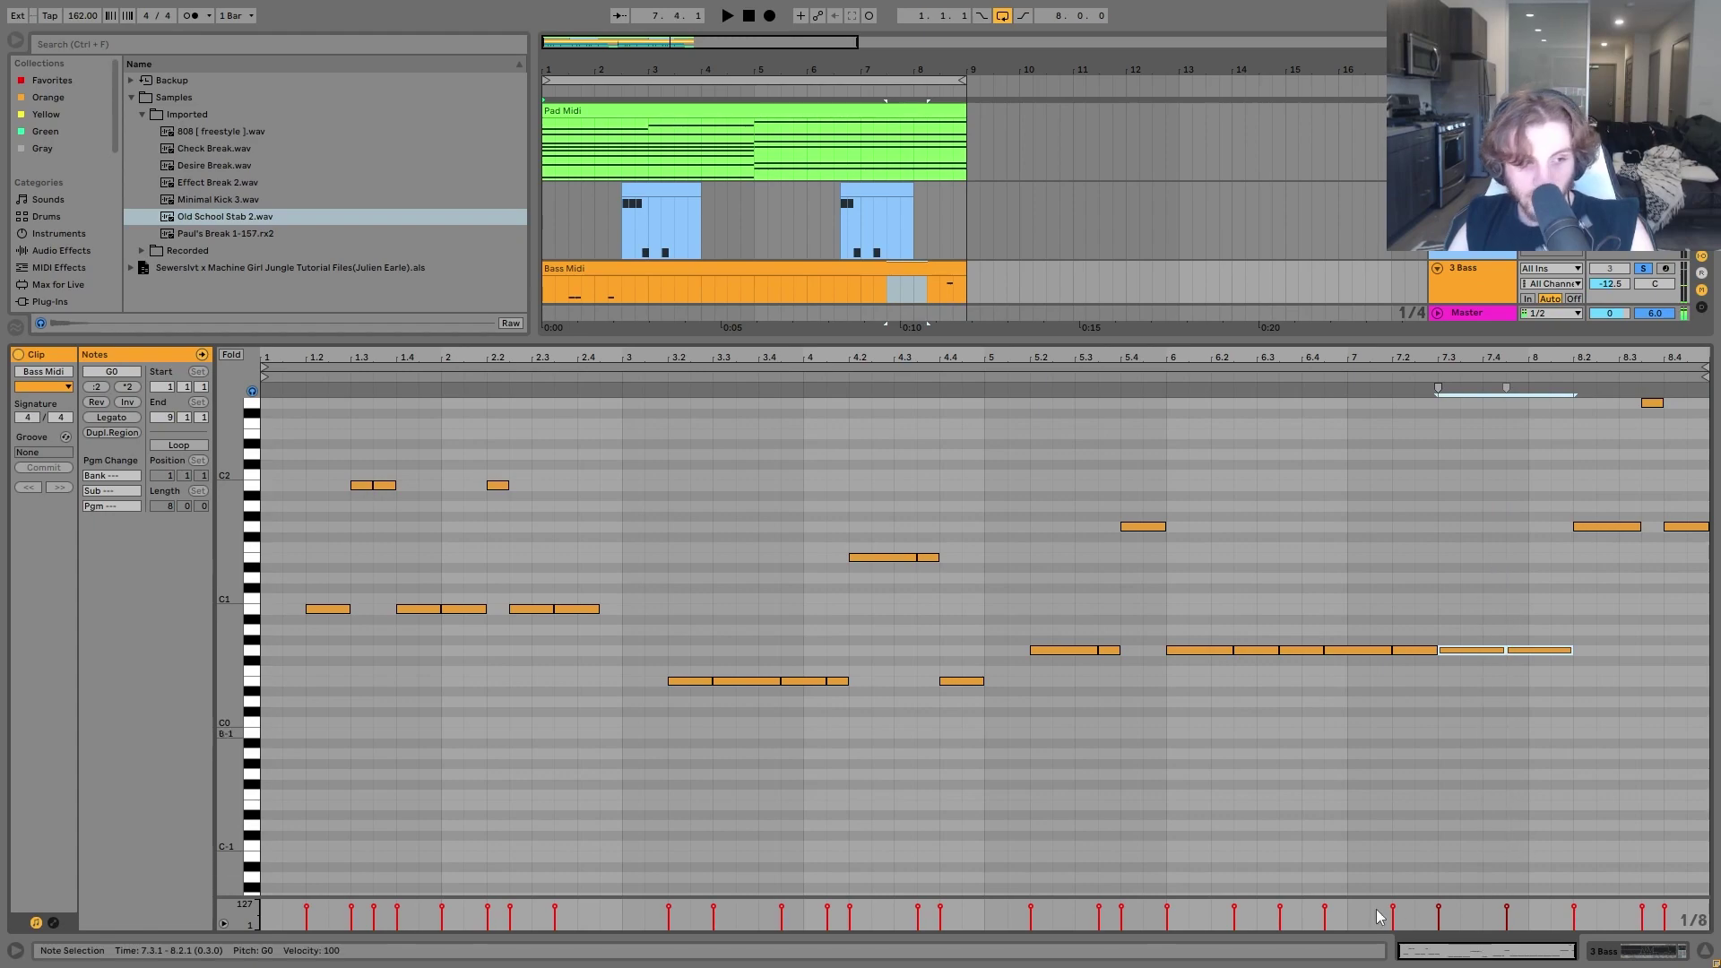
{"action": "key", "text": "space"}
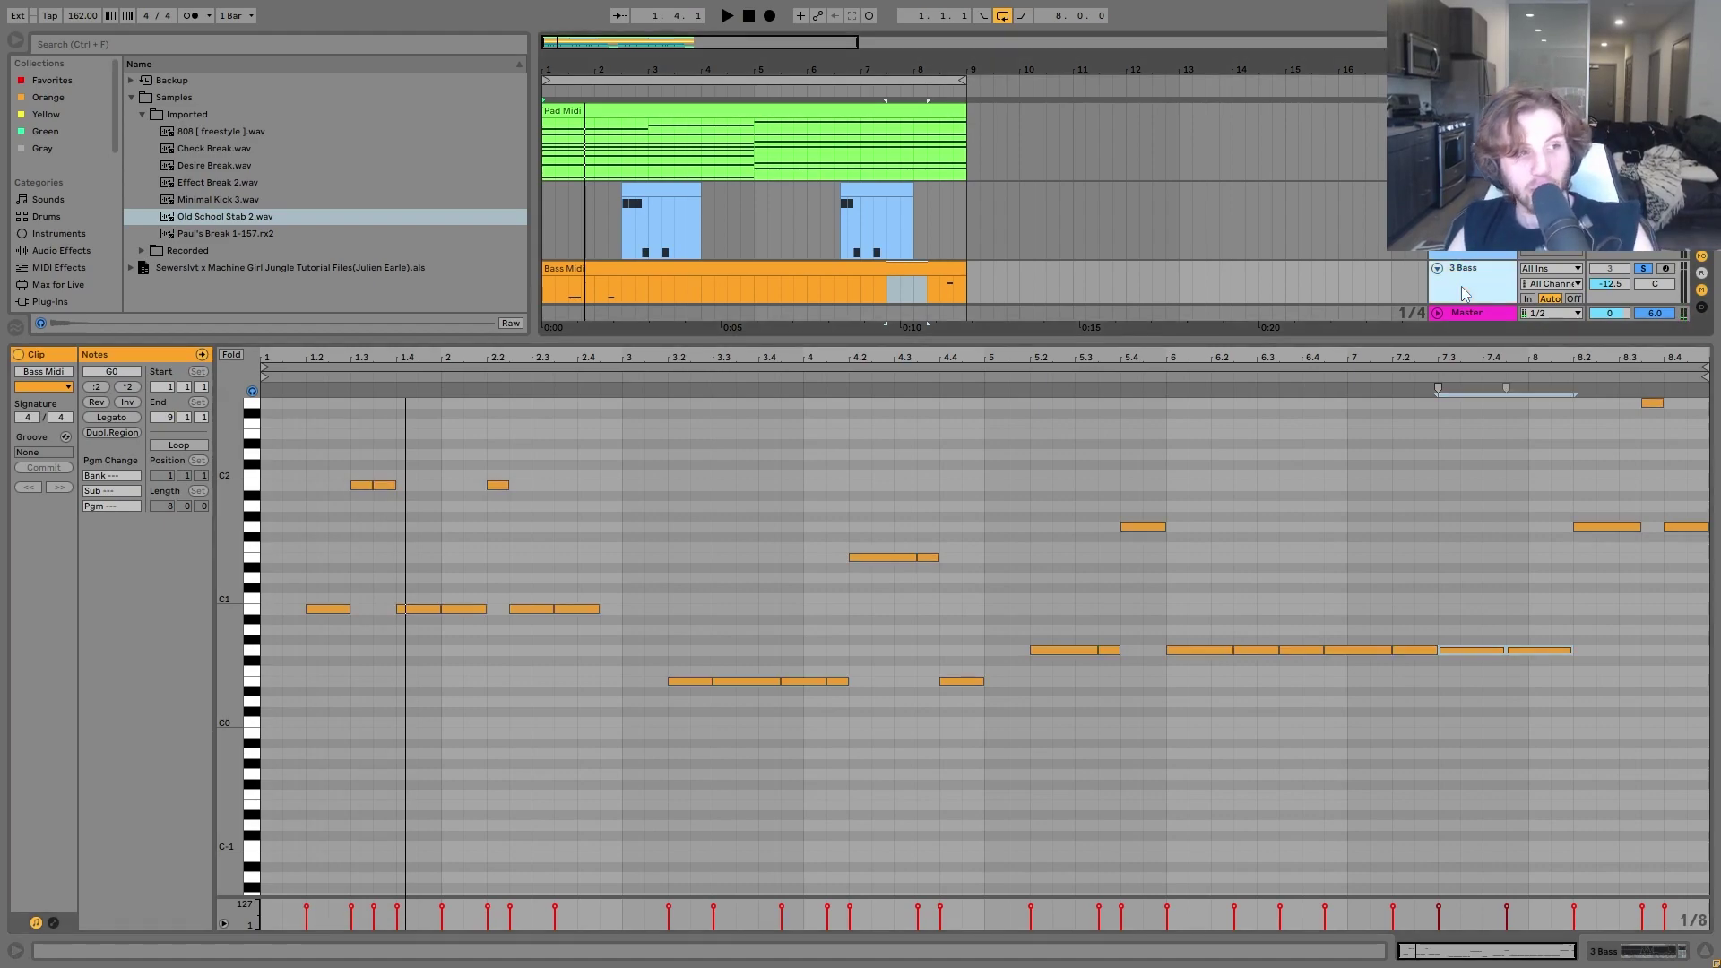
Show the Bass track's devices, play its part from the start, and view the 808 sample waveform in the sampler.
{"action": "left_click", "coordinate": [1461, 287]}
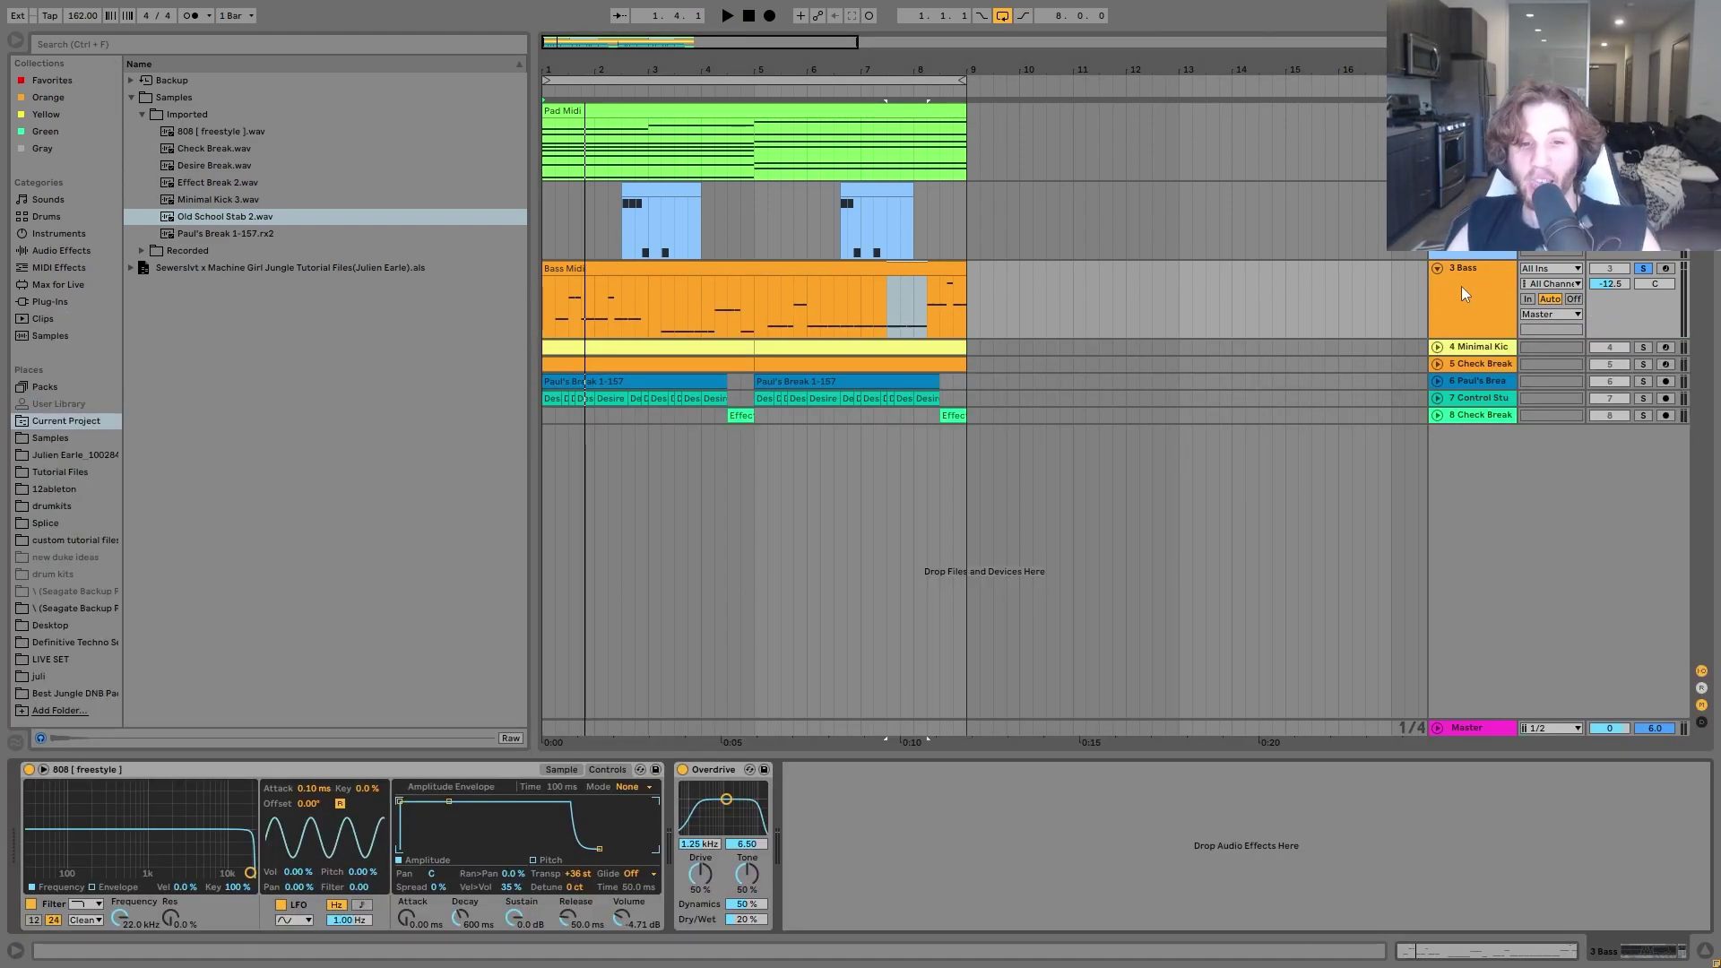
{"action": "key", "text": "space"}
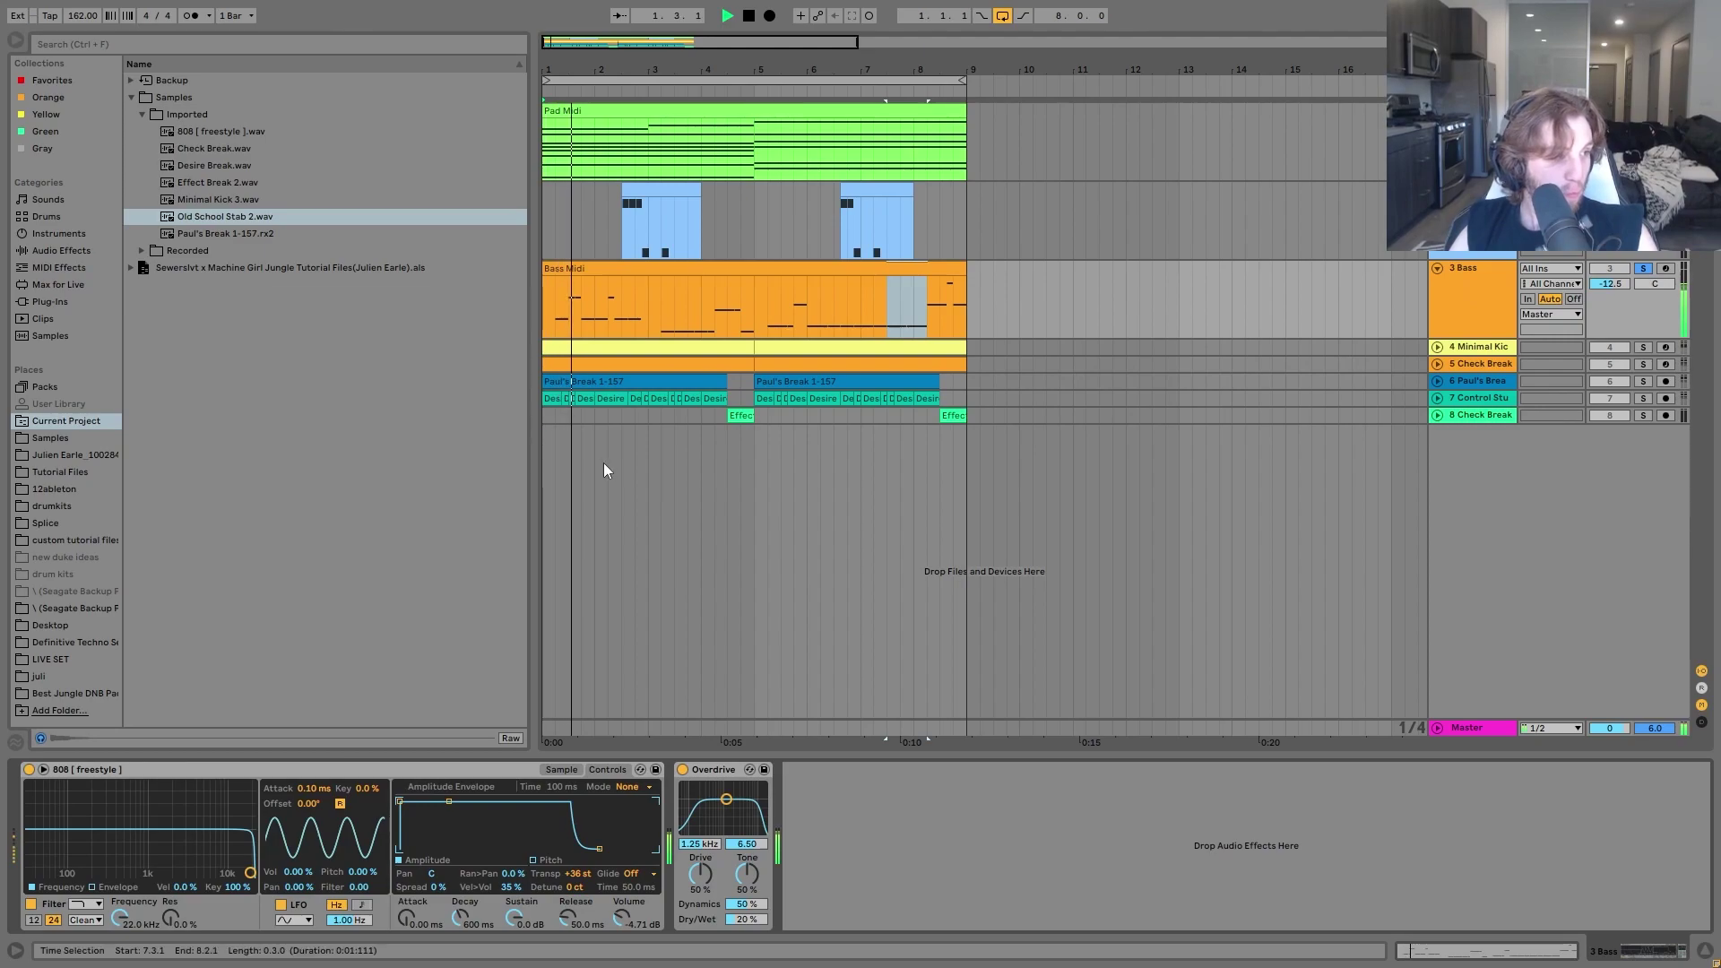
{"action": "key", "text": "space"}
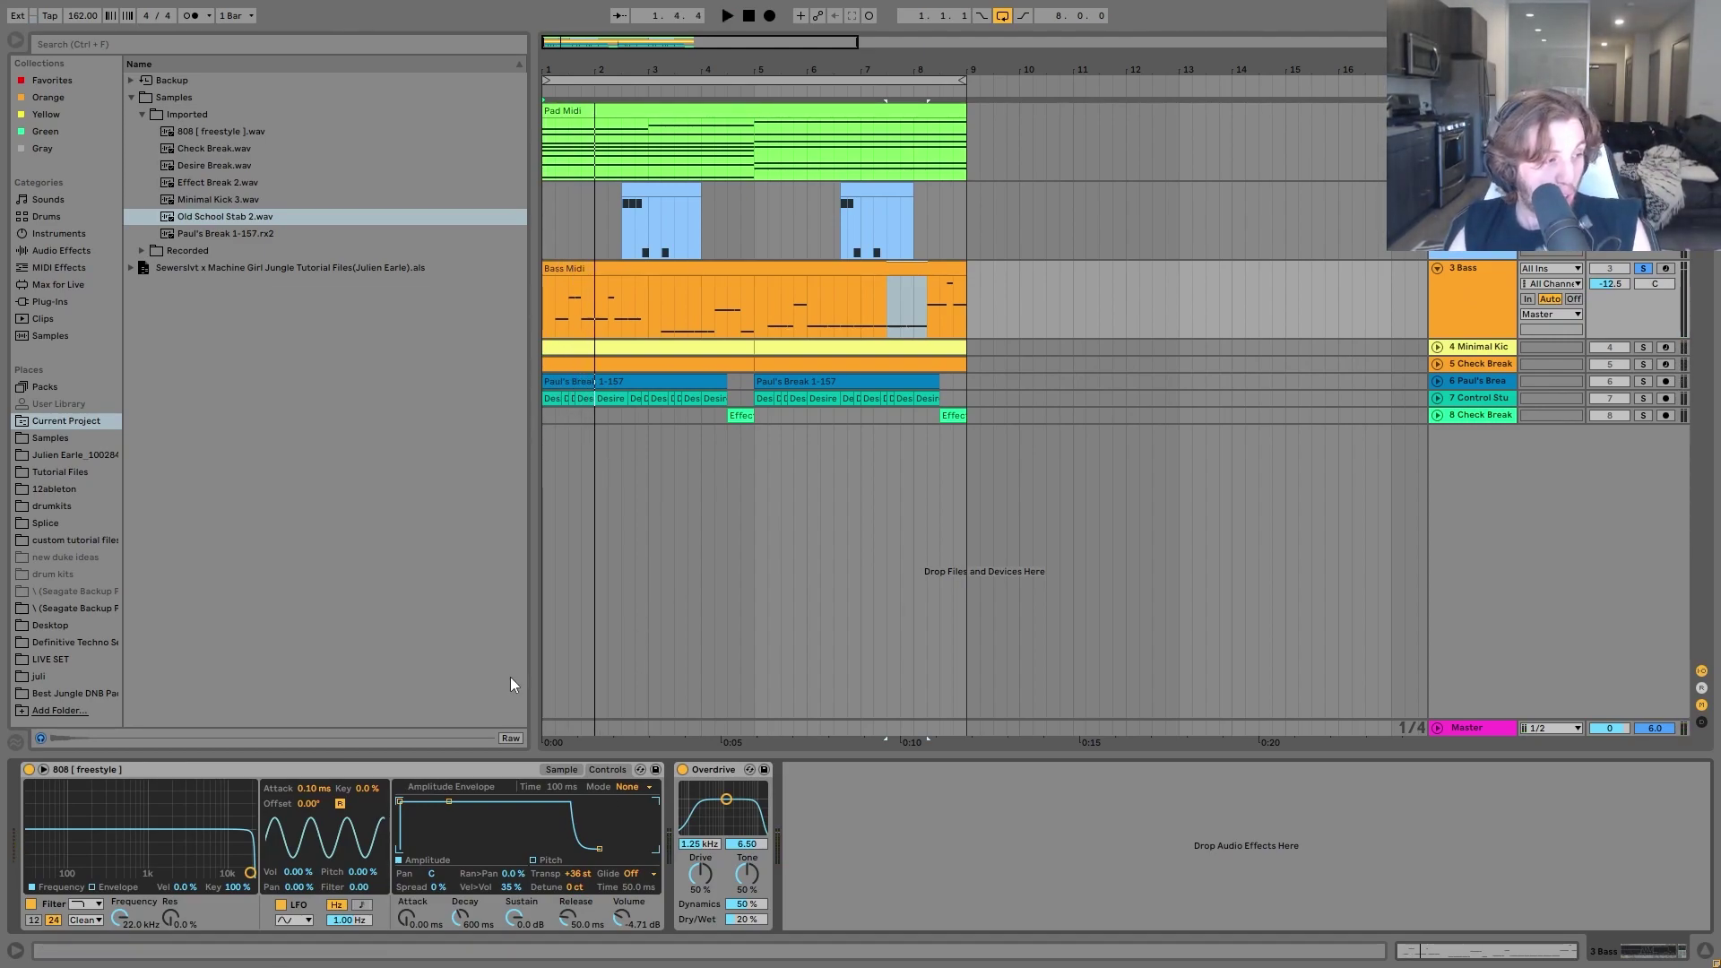
{"action": "left_click", "coordinate": [557, 770]}
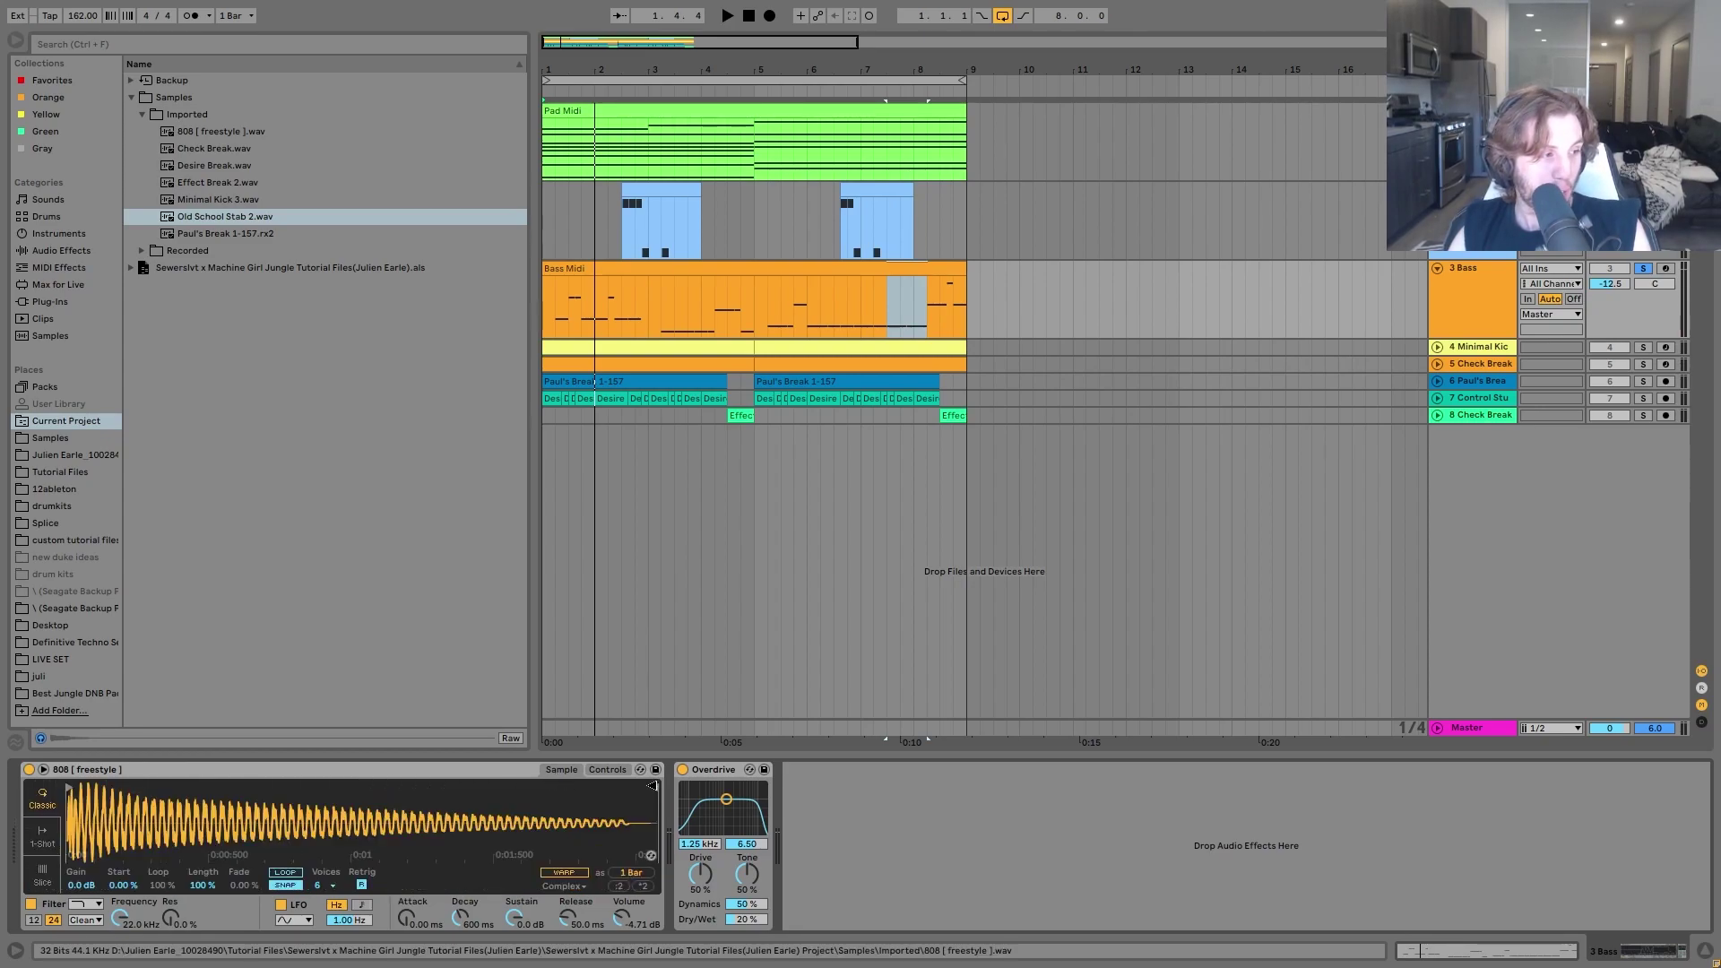
Compare the bass without and with Overdrive by bypassing the effect during playback, re-enabling it and playing the part again.
{"action": "left_click", "coordinate": [683, 769]}
{"action": "key", "text": "space"}
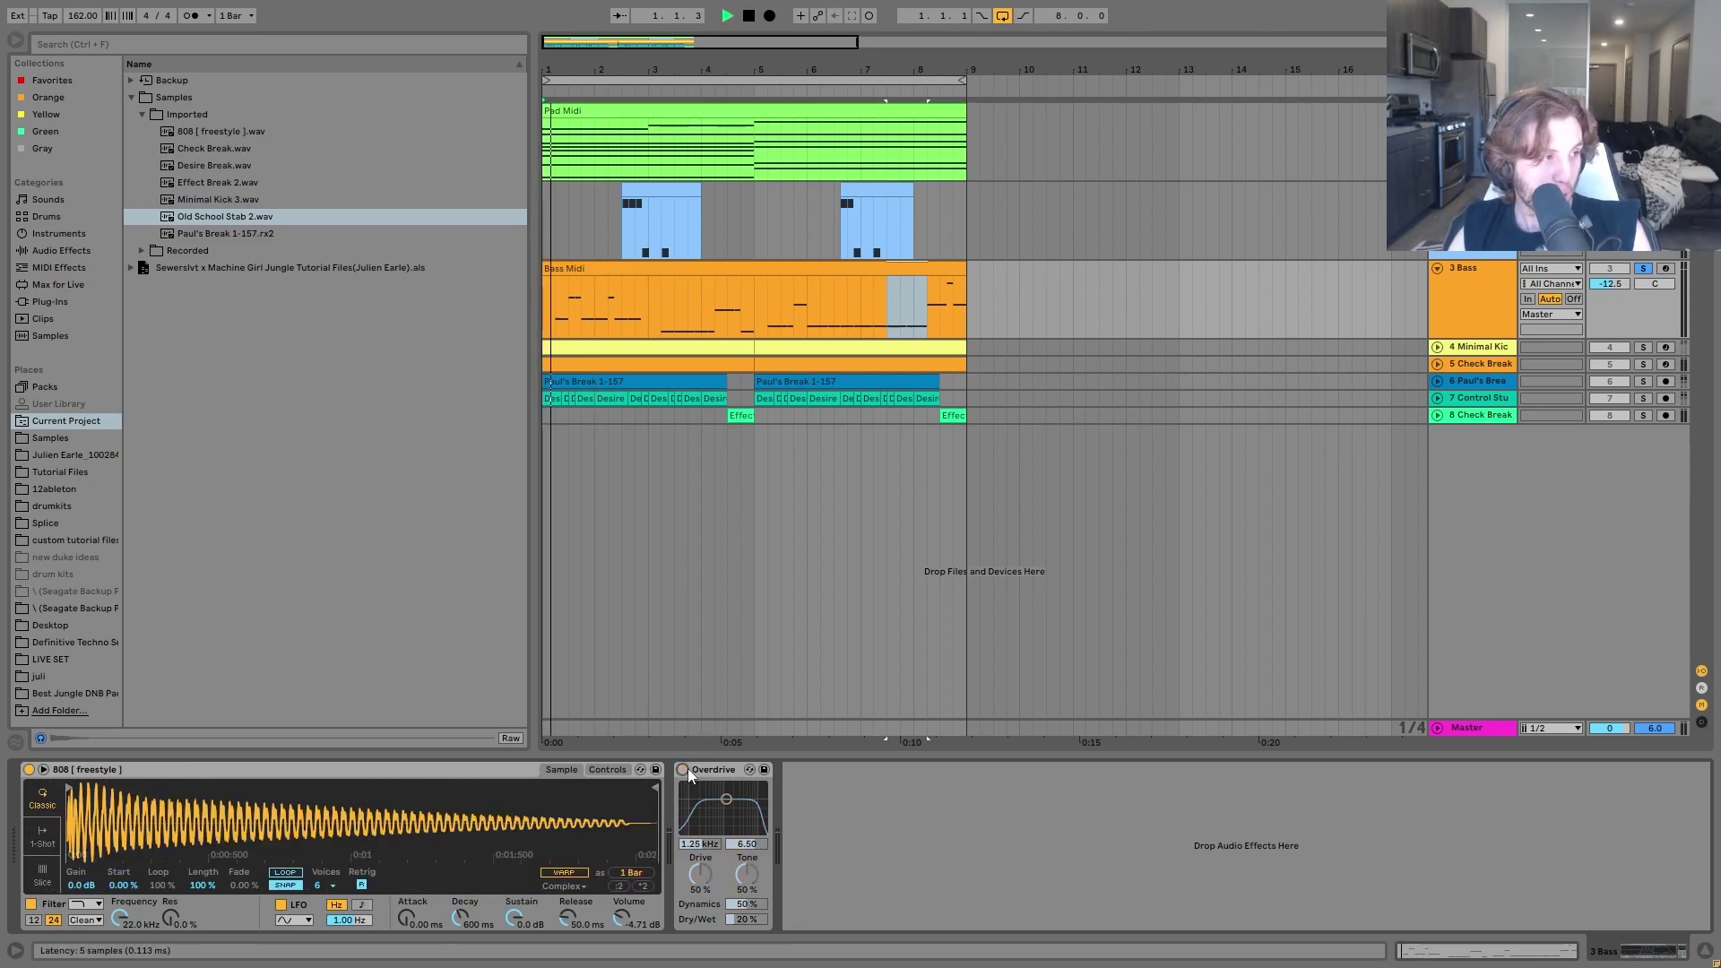
{"action": "key", "text": "space"}
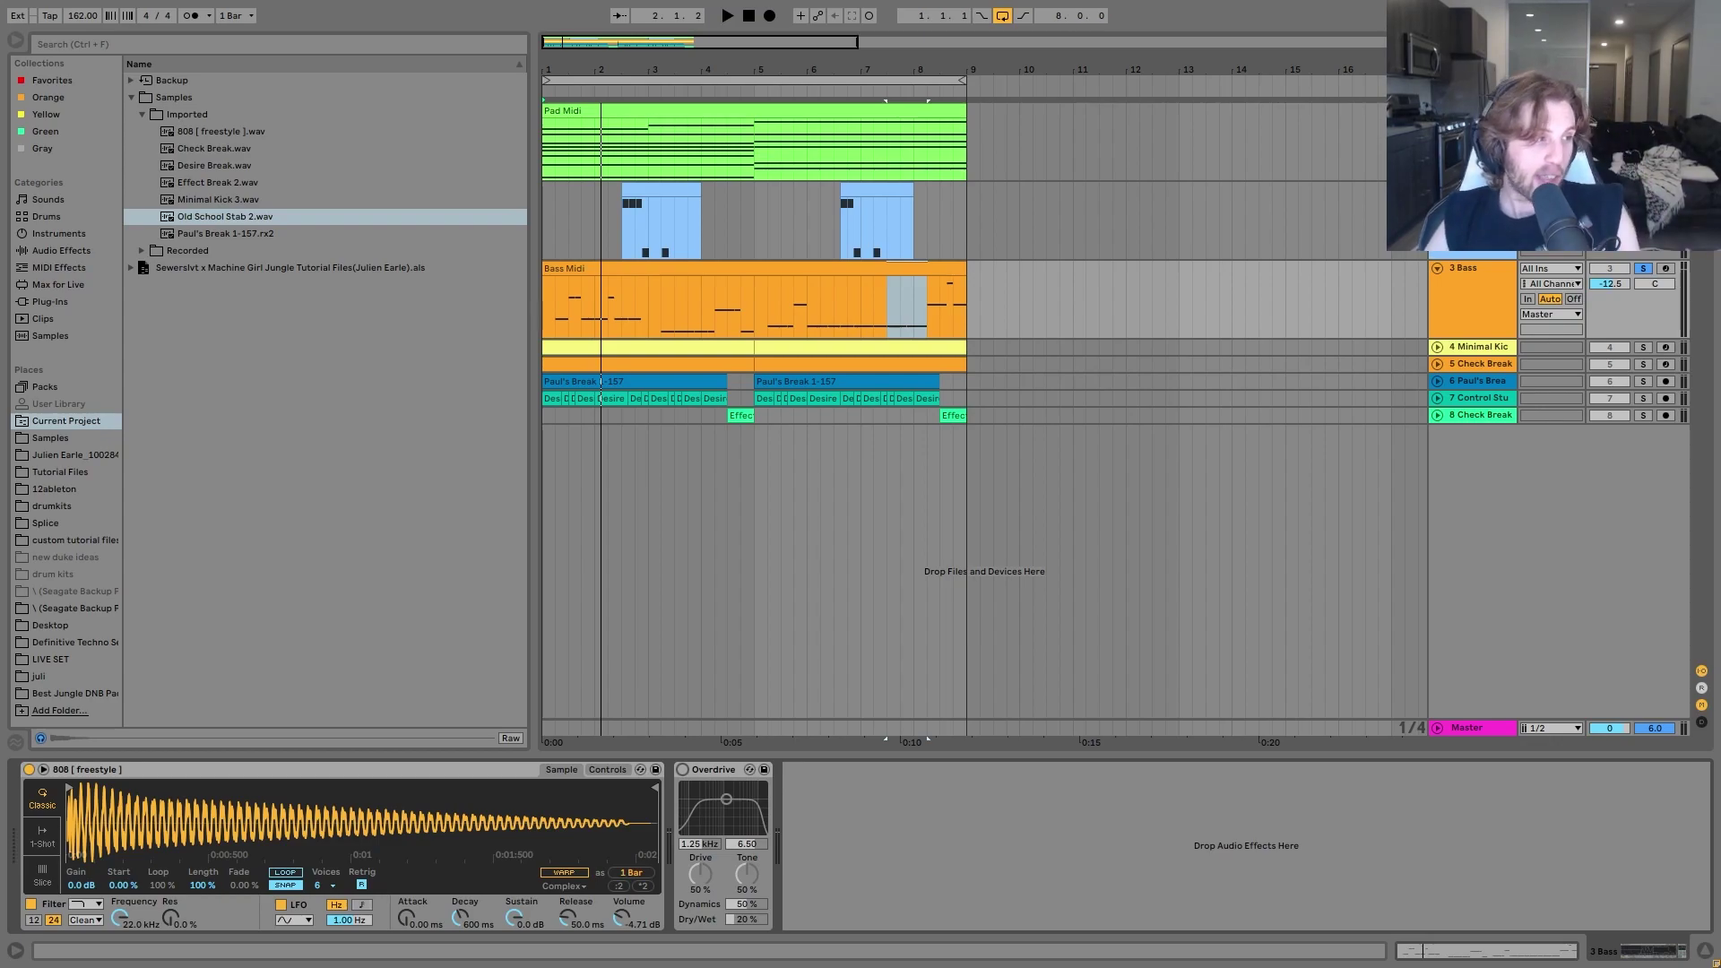
{"action": "key", "text": "0"}
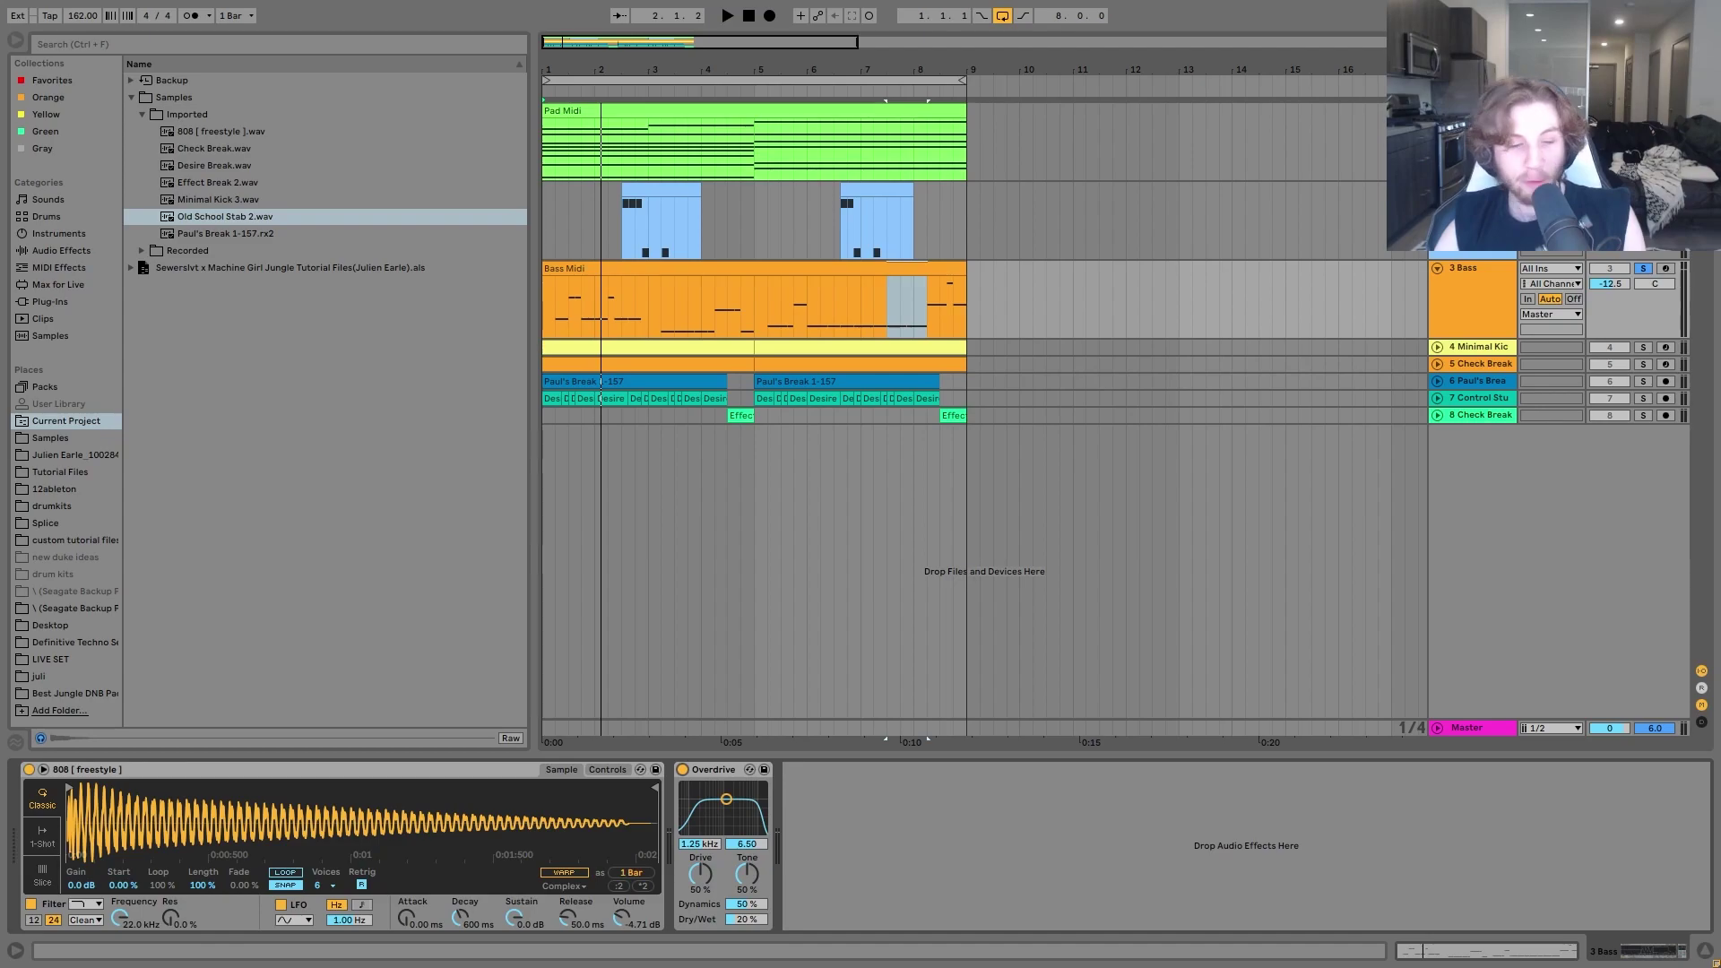
{"action": "key", "text": "space"}
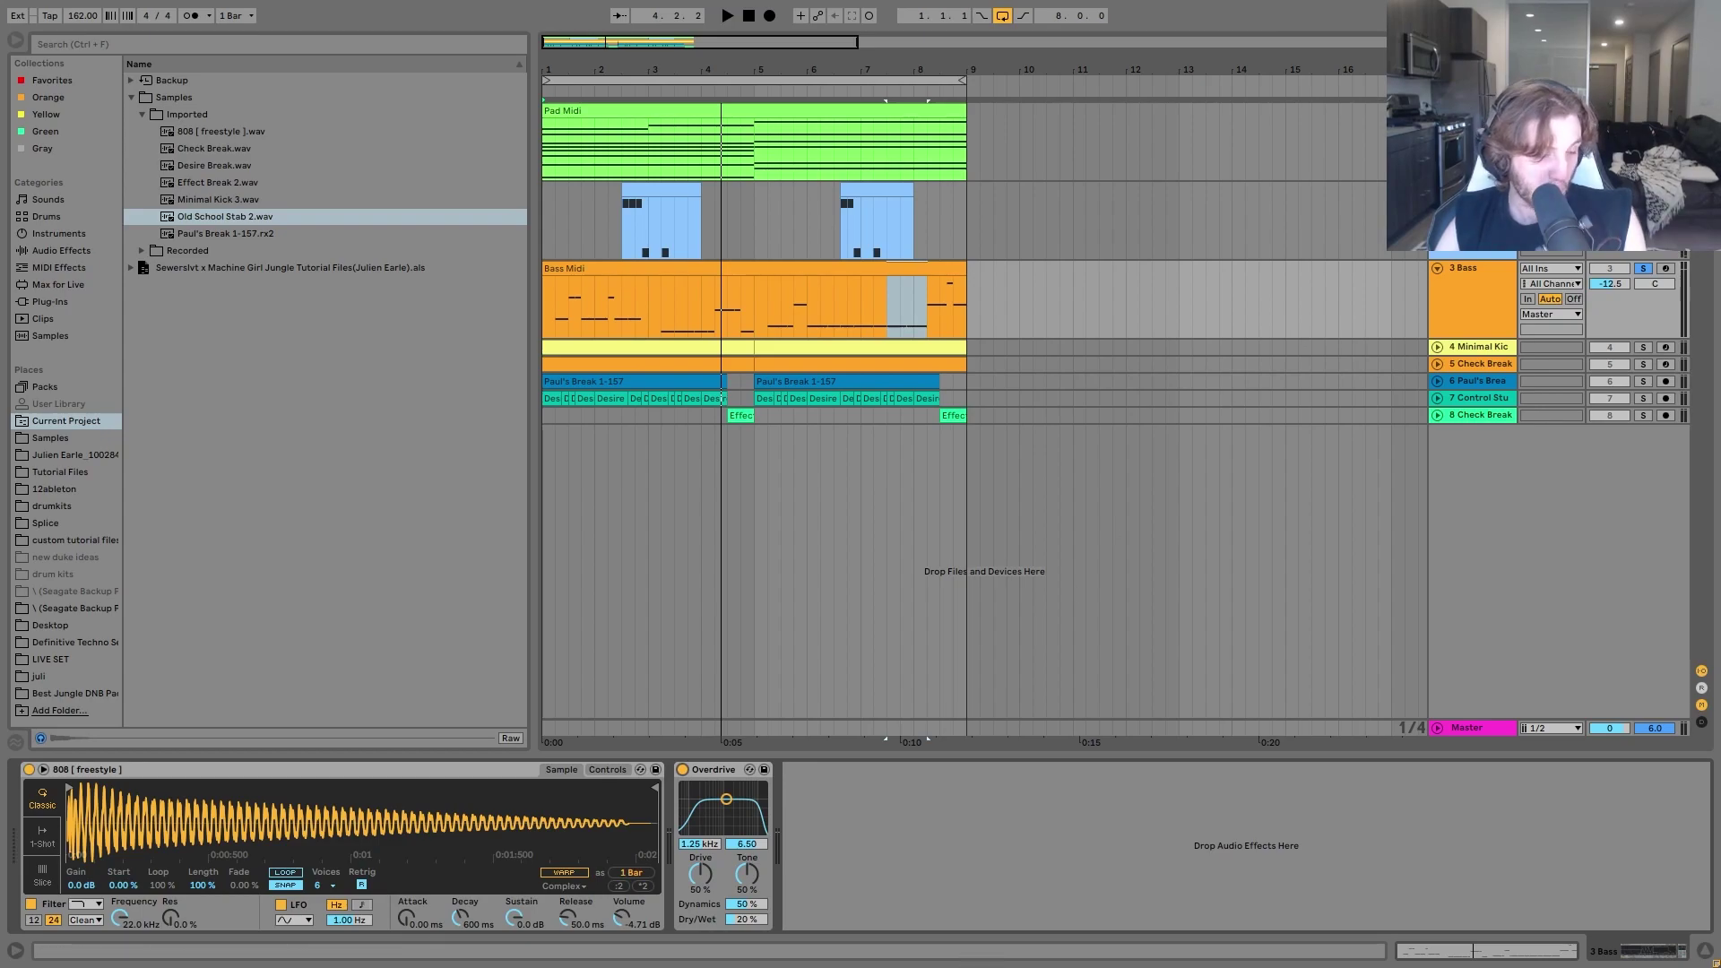
Solo the drum tracks 4 to 8 together, play them, and unfold their lanes in the arrangement.
{"action": "left_click", "coordinate": [1467, 348]}
{"action": "left_click", "coordinate": [1507, 413], "text": "shift"}
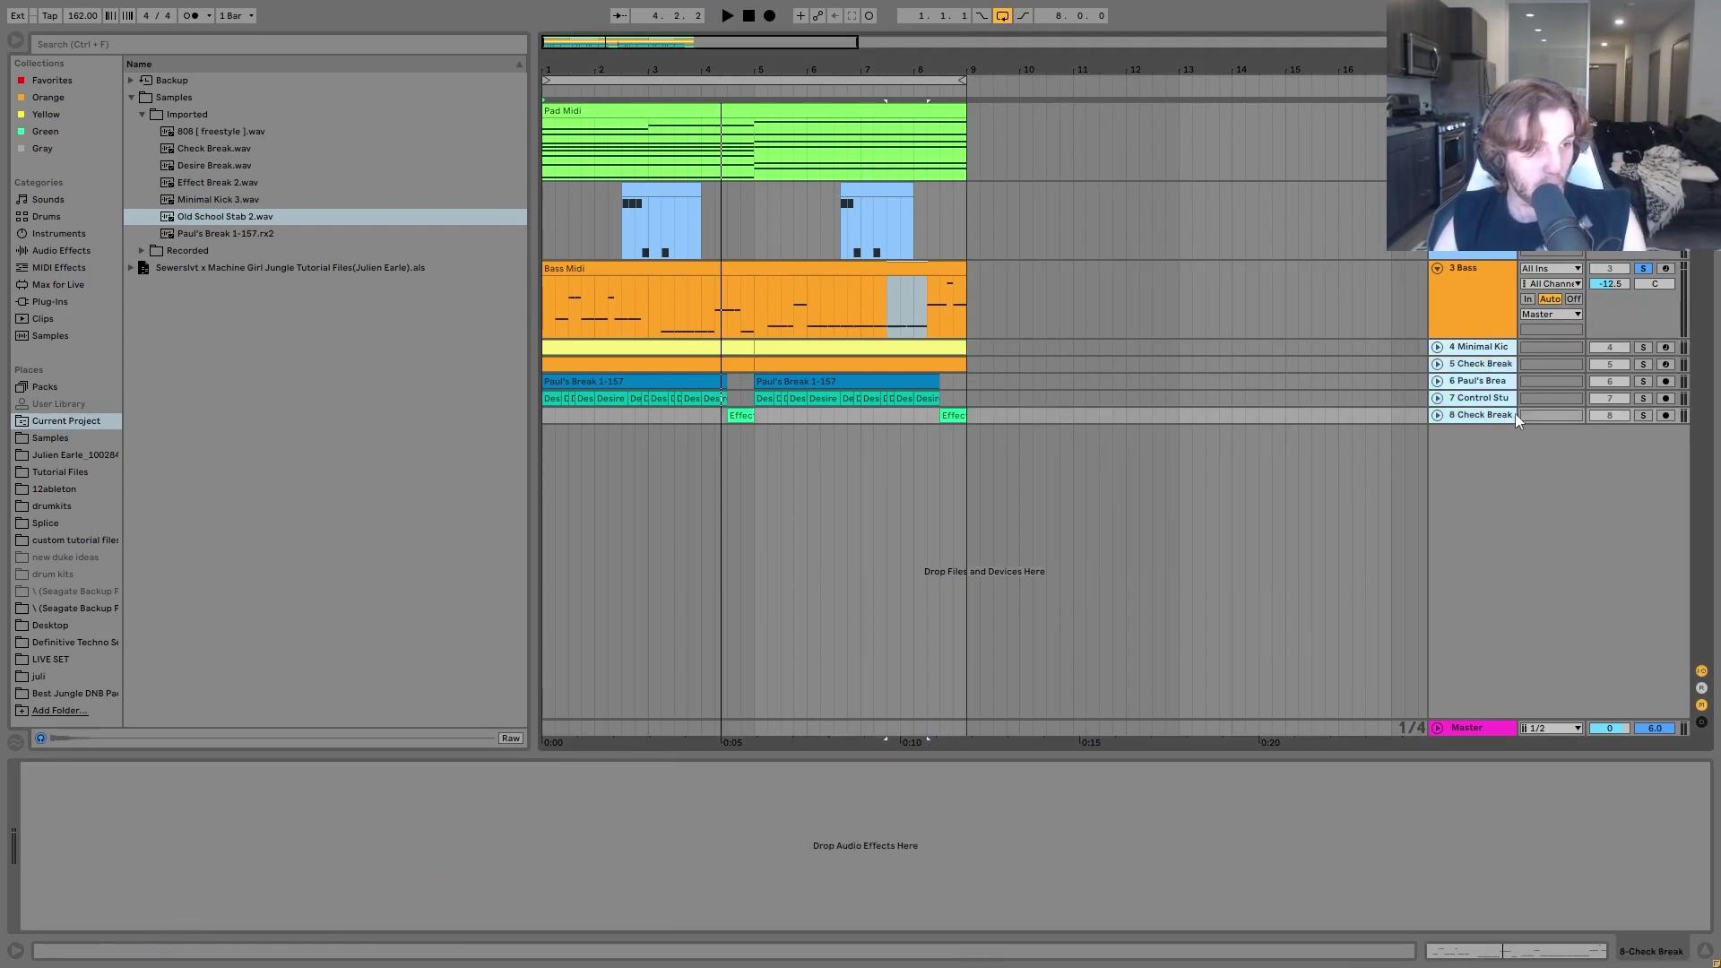
{"action": "left_click", "coordinate": [1648, 413]}
{"action": "key", "text": "space"}
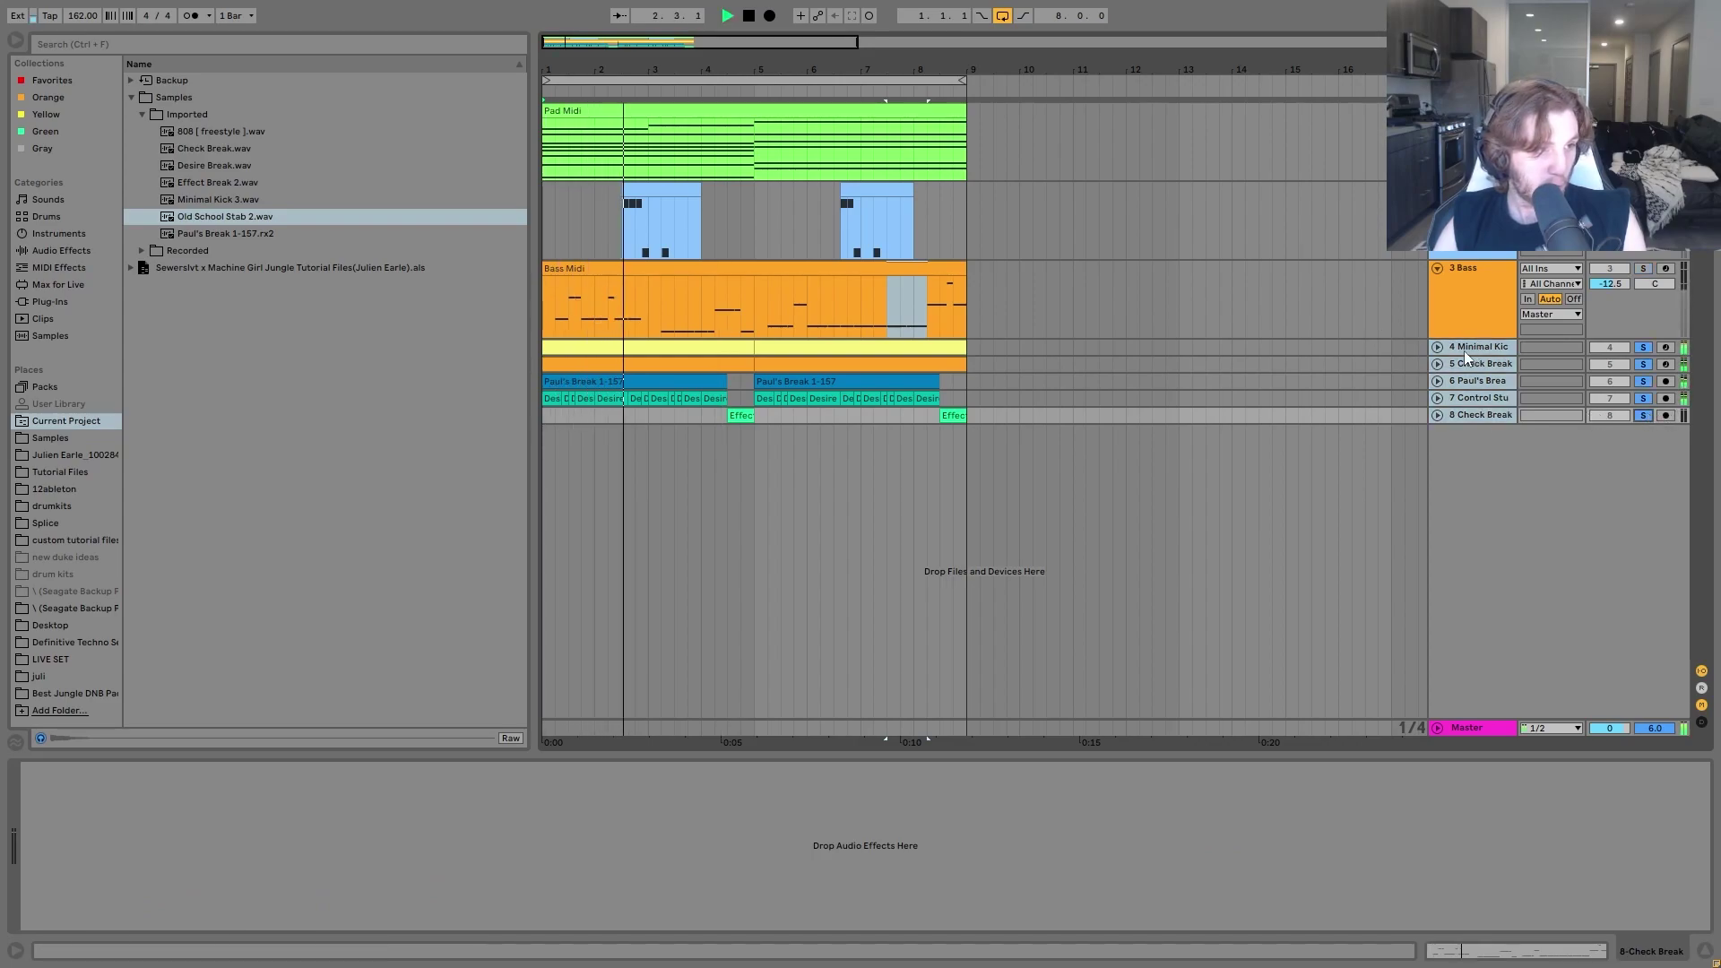
{"action": "left_click", "coordinate": [1438, 347]}
{"action": "scroll", "coordinate": [1445, 346], "scroll_direction": "down", "scroll_amount": 2}
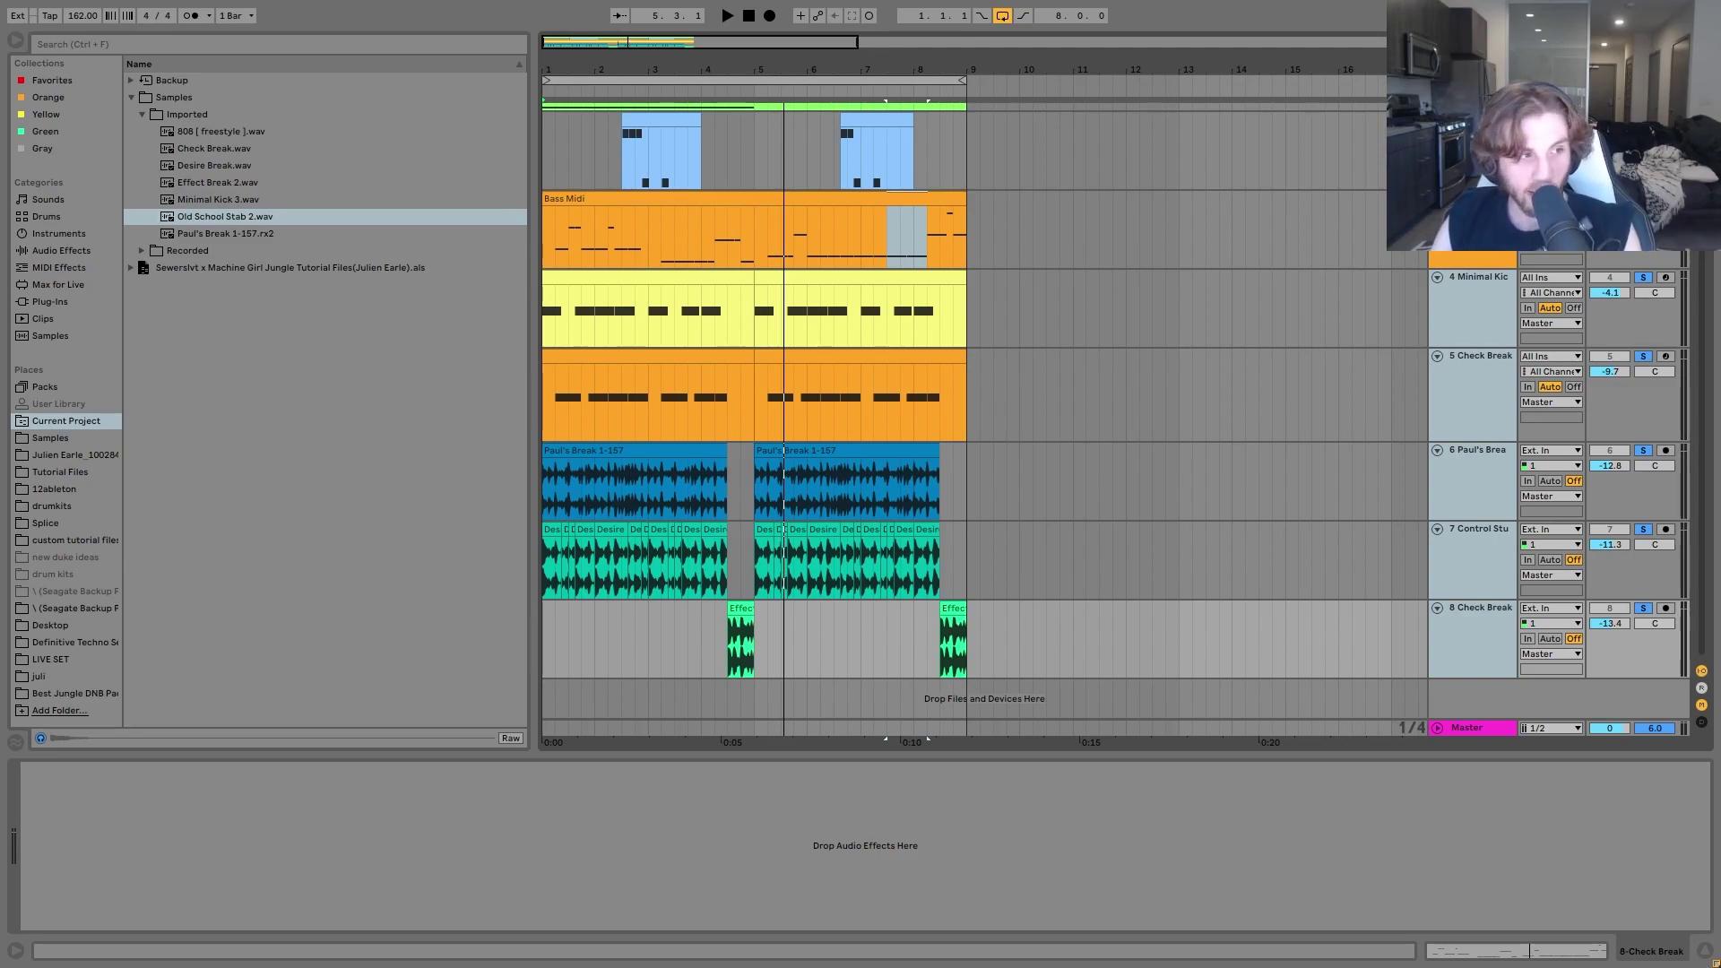
Take drum tracks 4 and 5 out of the solo group and audition the remaining breaks from the start and from the first Effect Break clip.
{"action": "left_click", "coordinate": [1483, 332]}
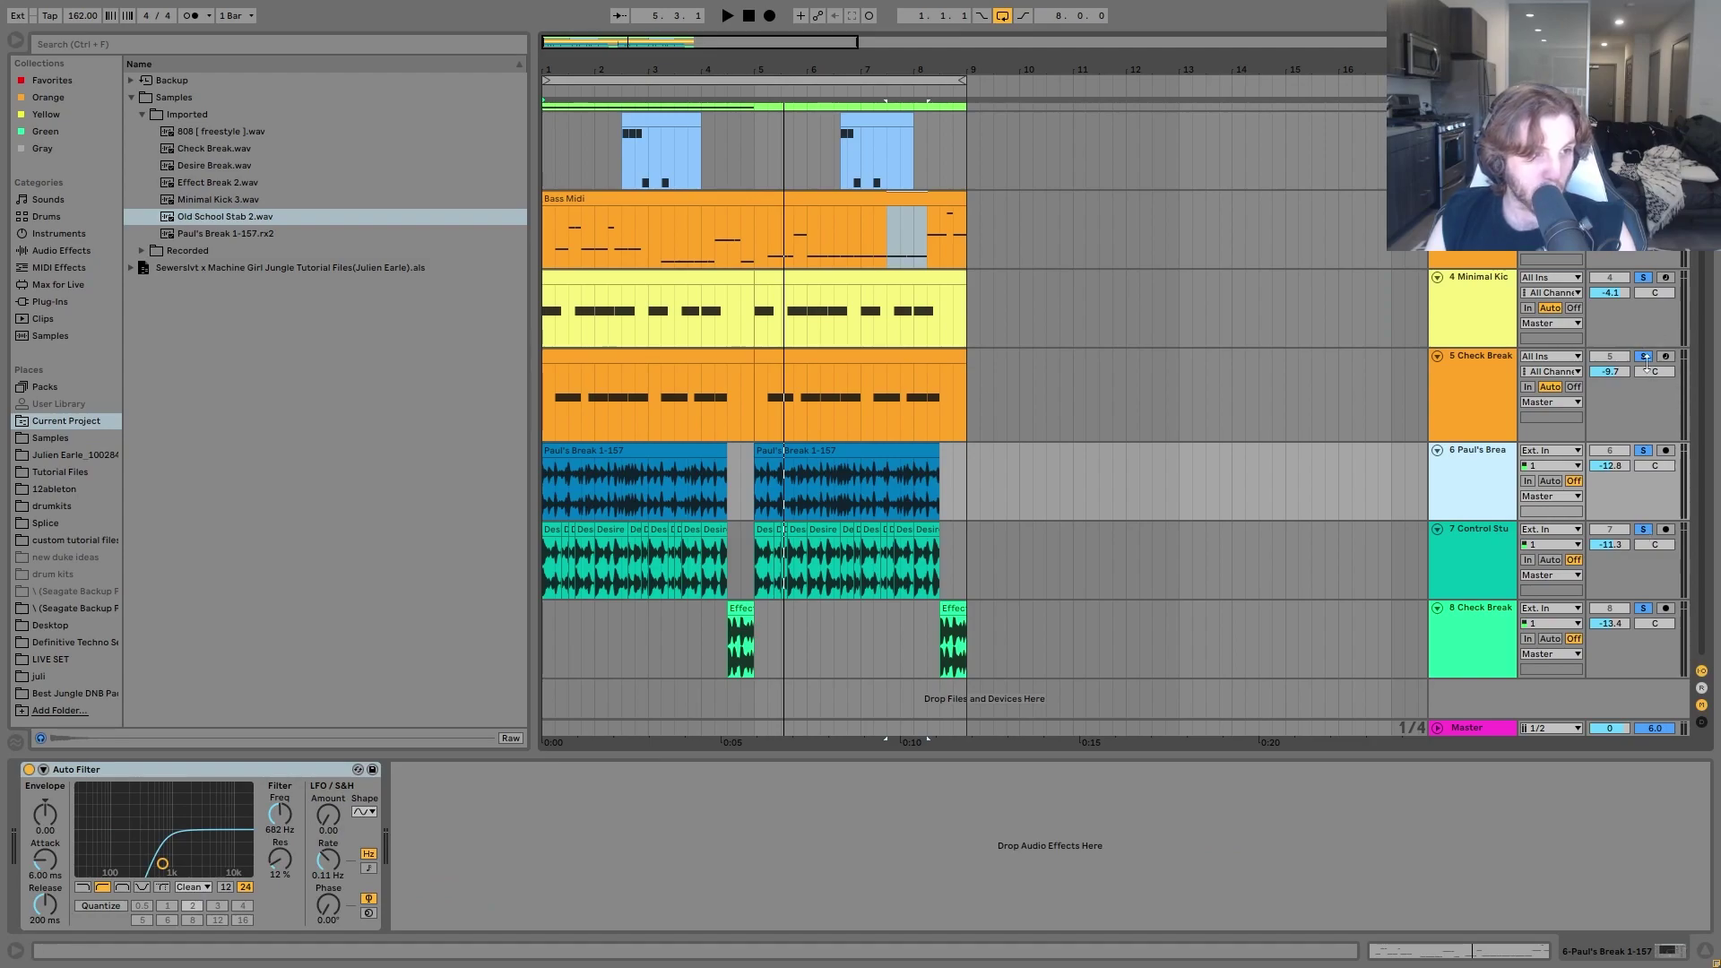
{"action": "key", "text": "Up"}
{"action": "key", "text": "Up"}
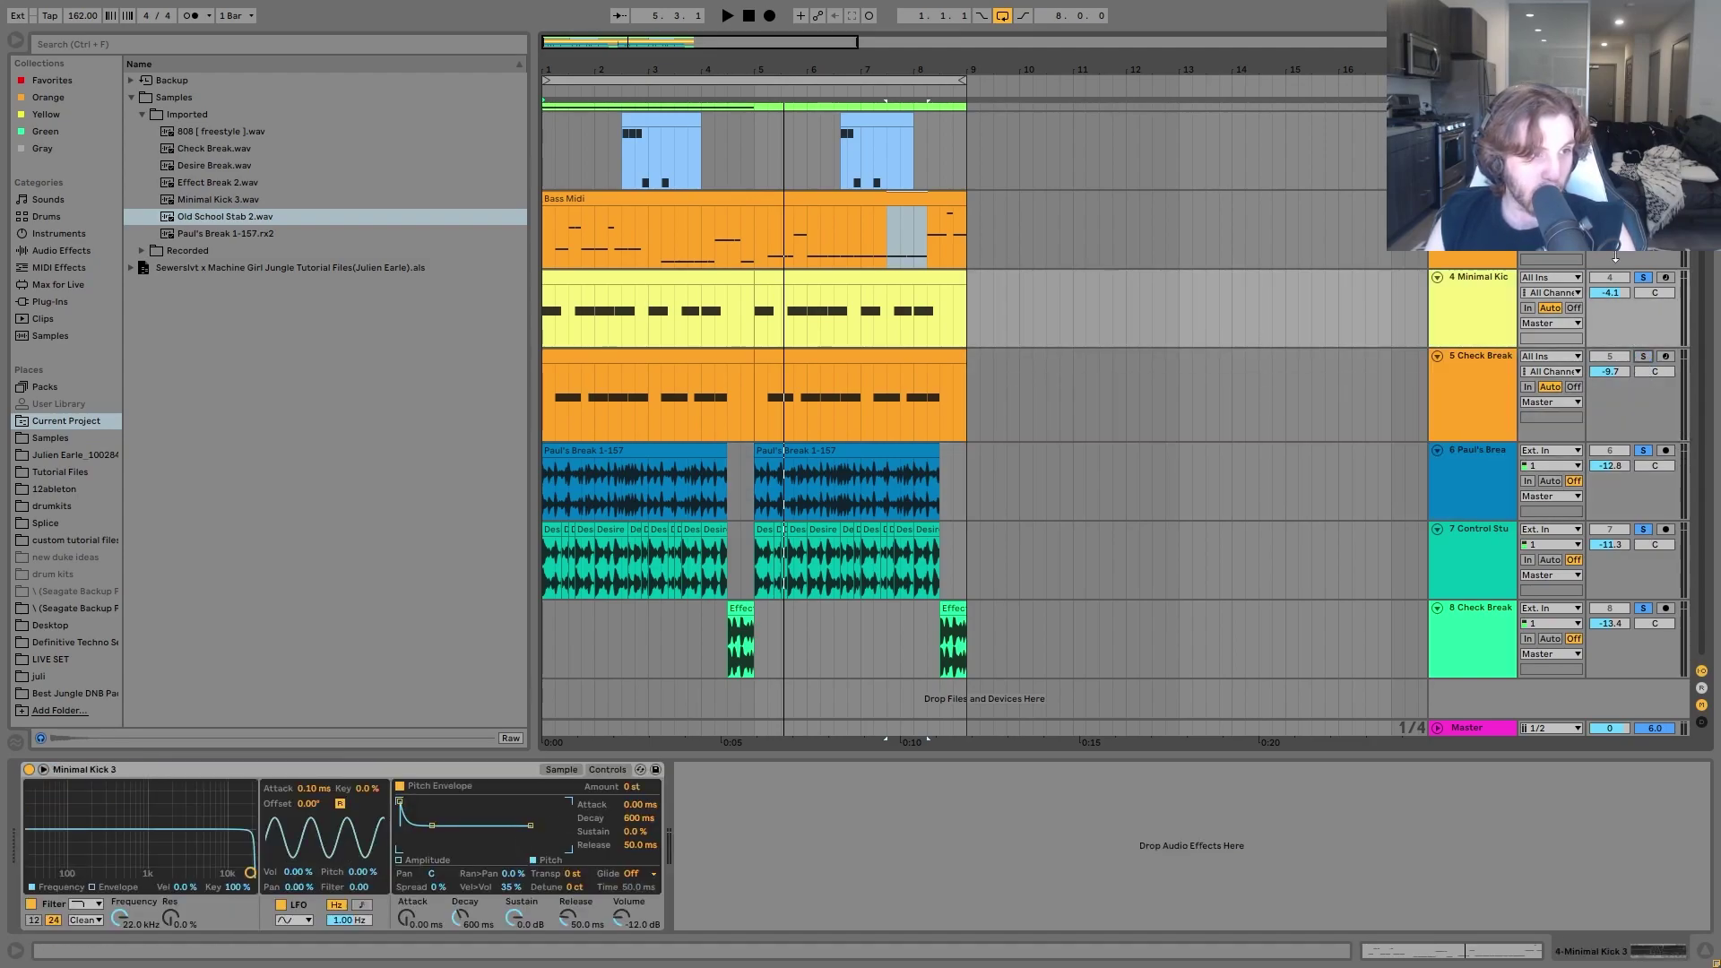
{"action": "key", "text": "space"}
{"action": "key", "text": "space"}
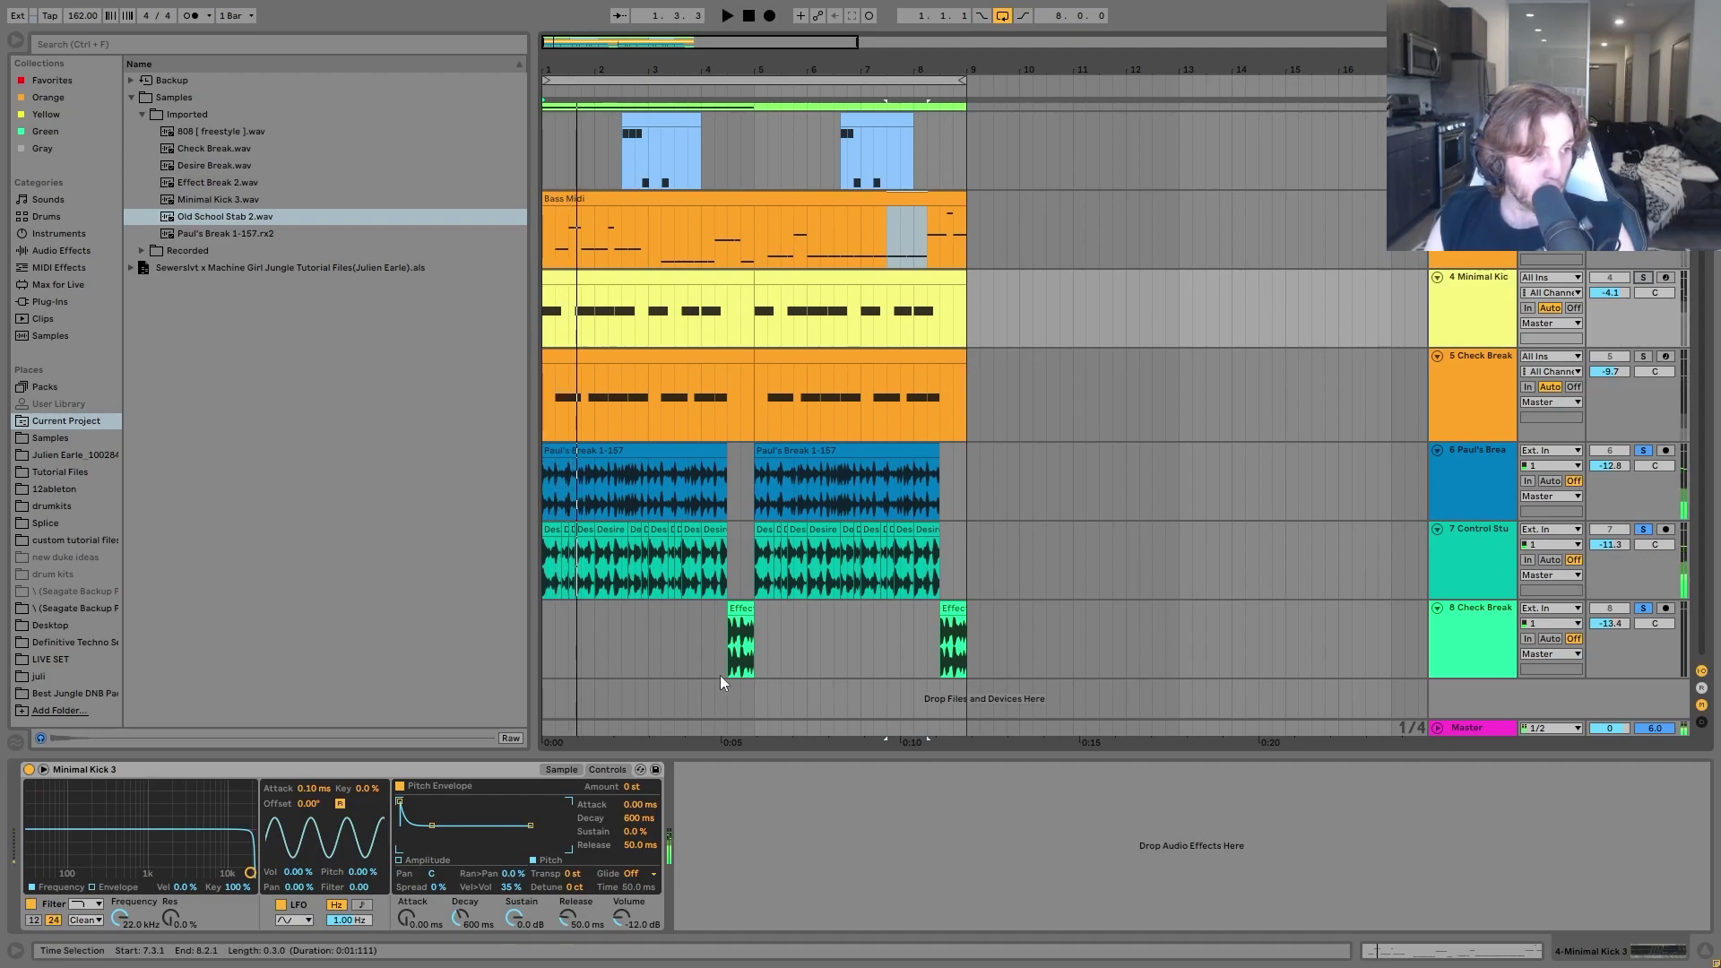
{"action": "left_click", "coordinate": [726, 676]}
{"action": "key", "text": "space"}
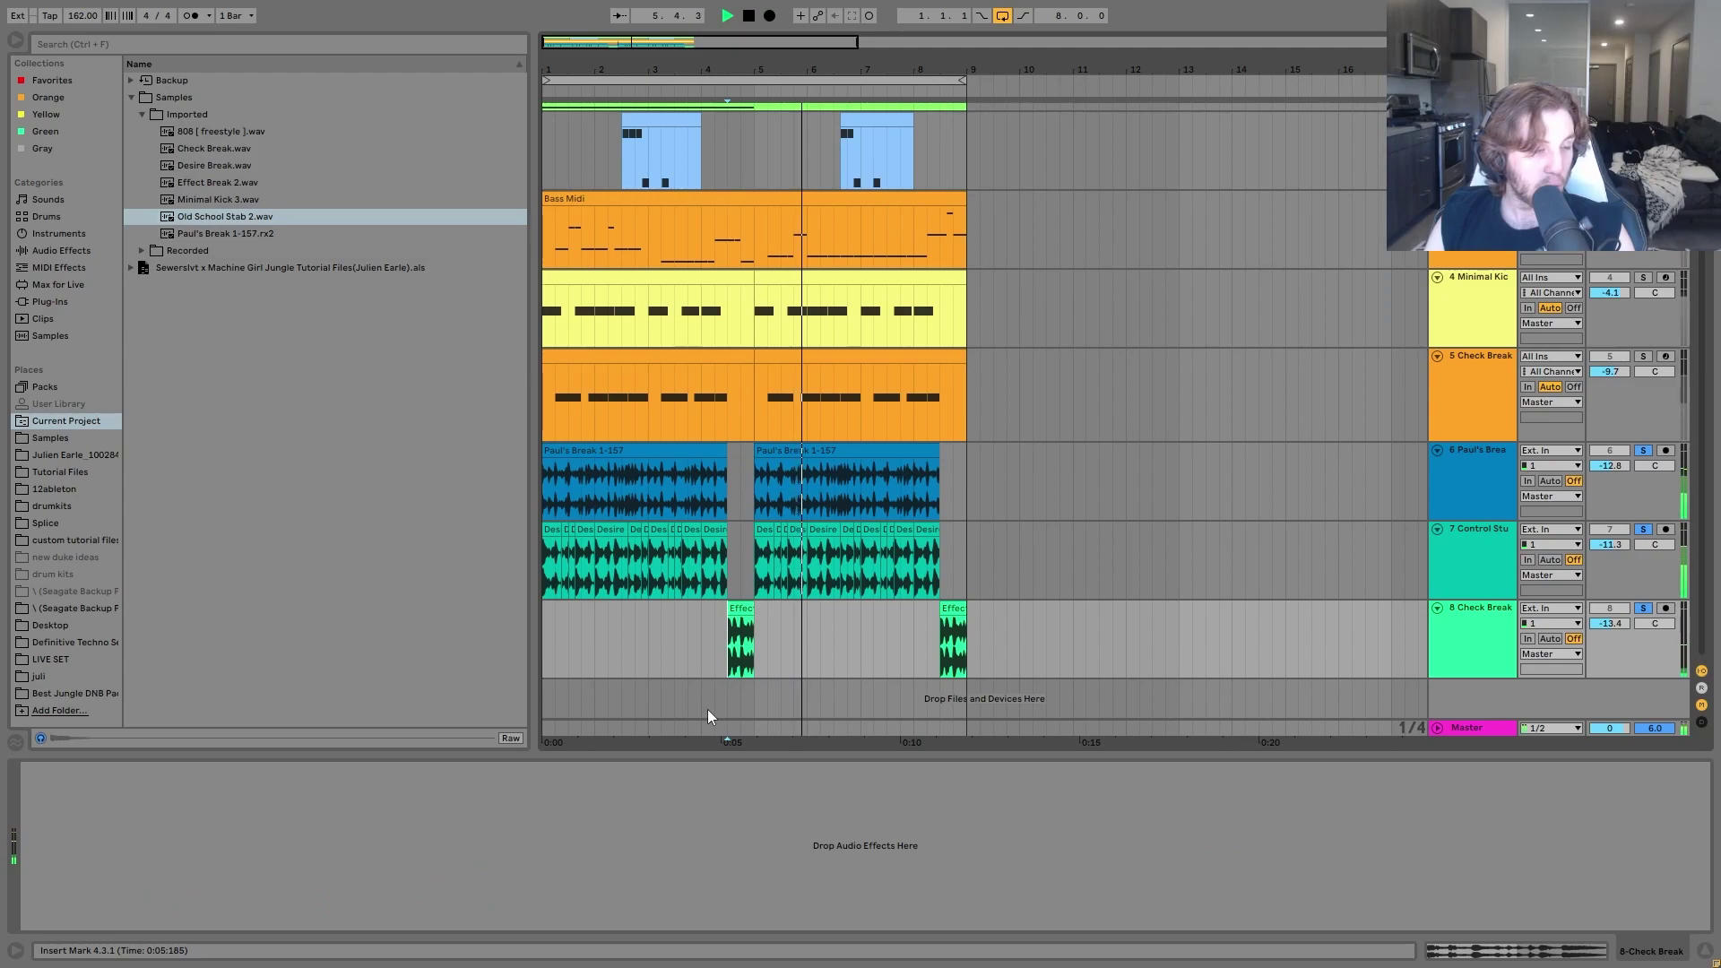
{"action": "key", "text": "space"}
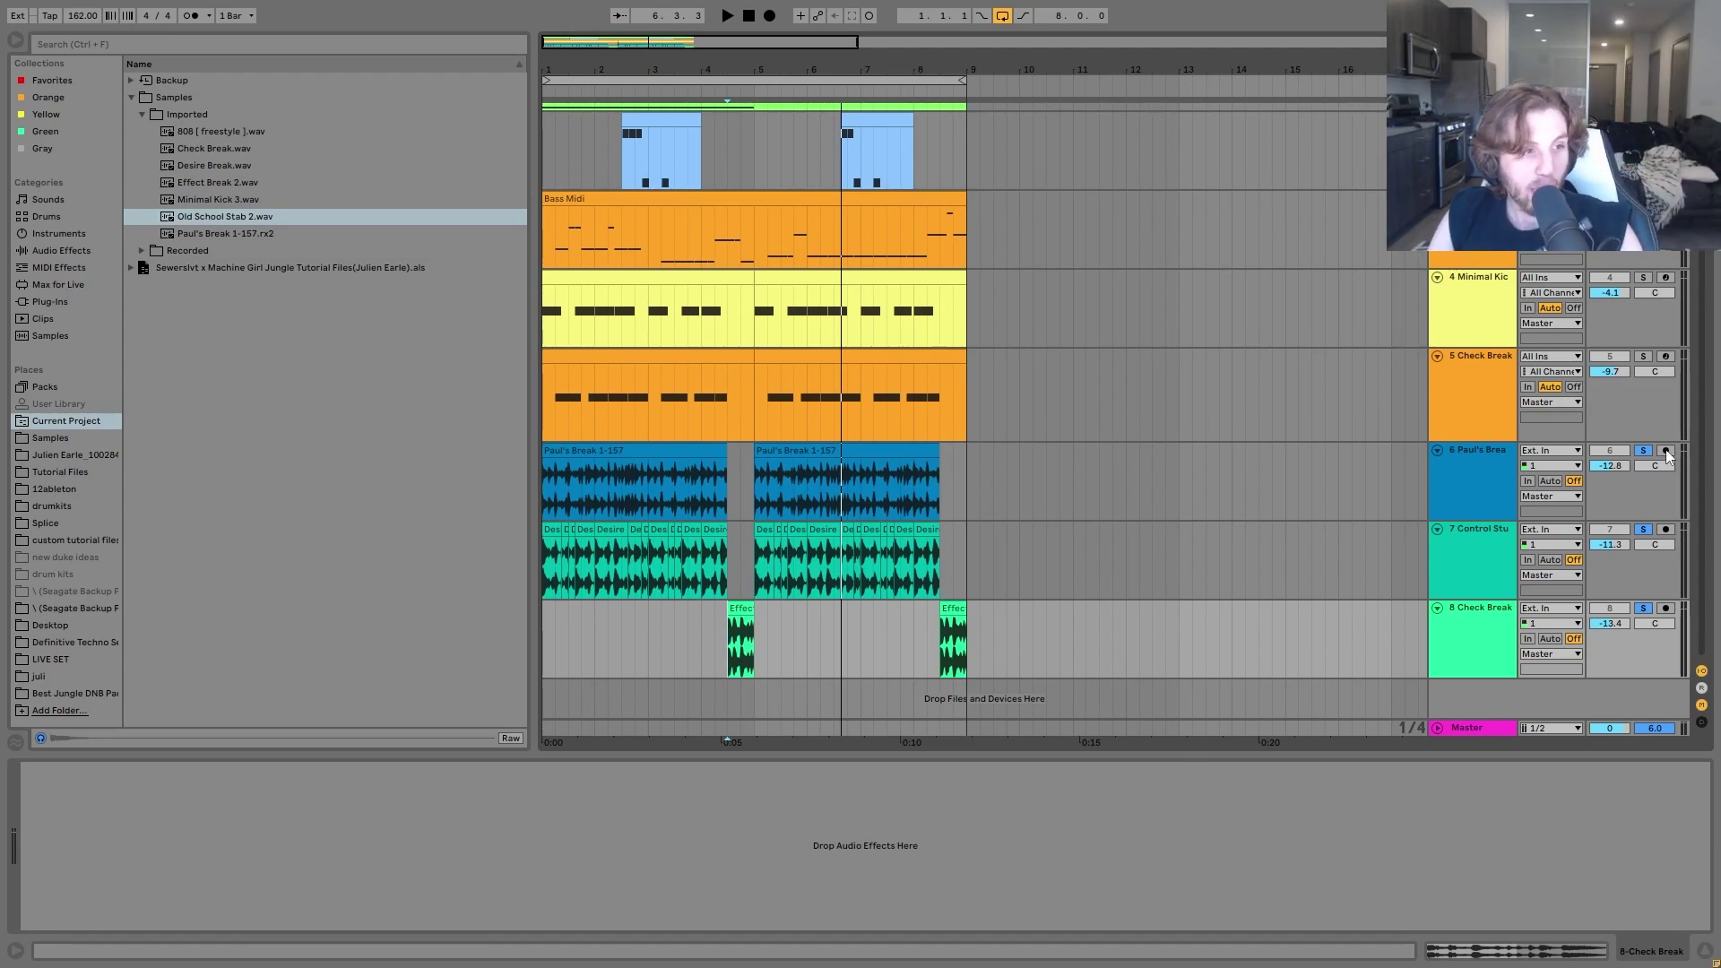
Solo the Paul's Break track with its Auto Filter shown and play its second clip from bar 5.
{"action": "left_click", "coordinate": [1496, 520]}
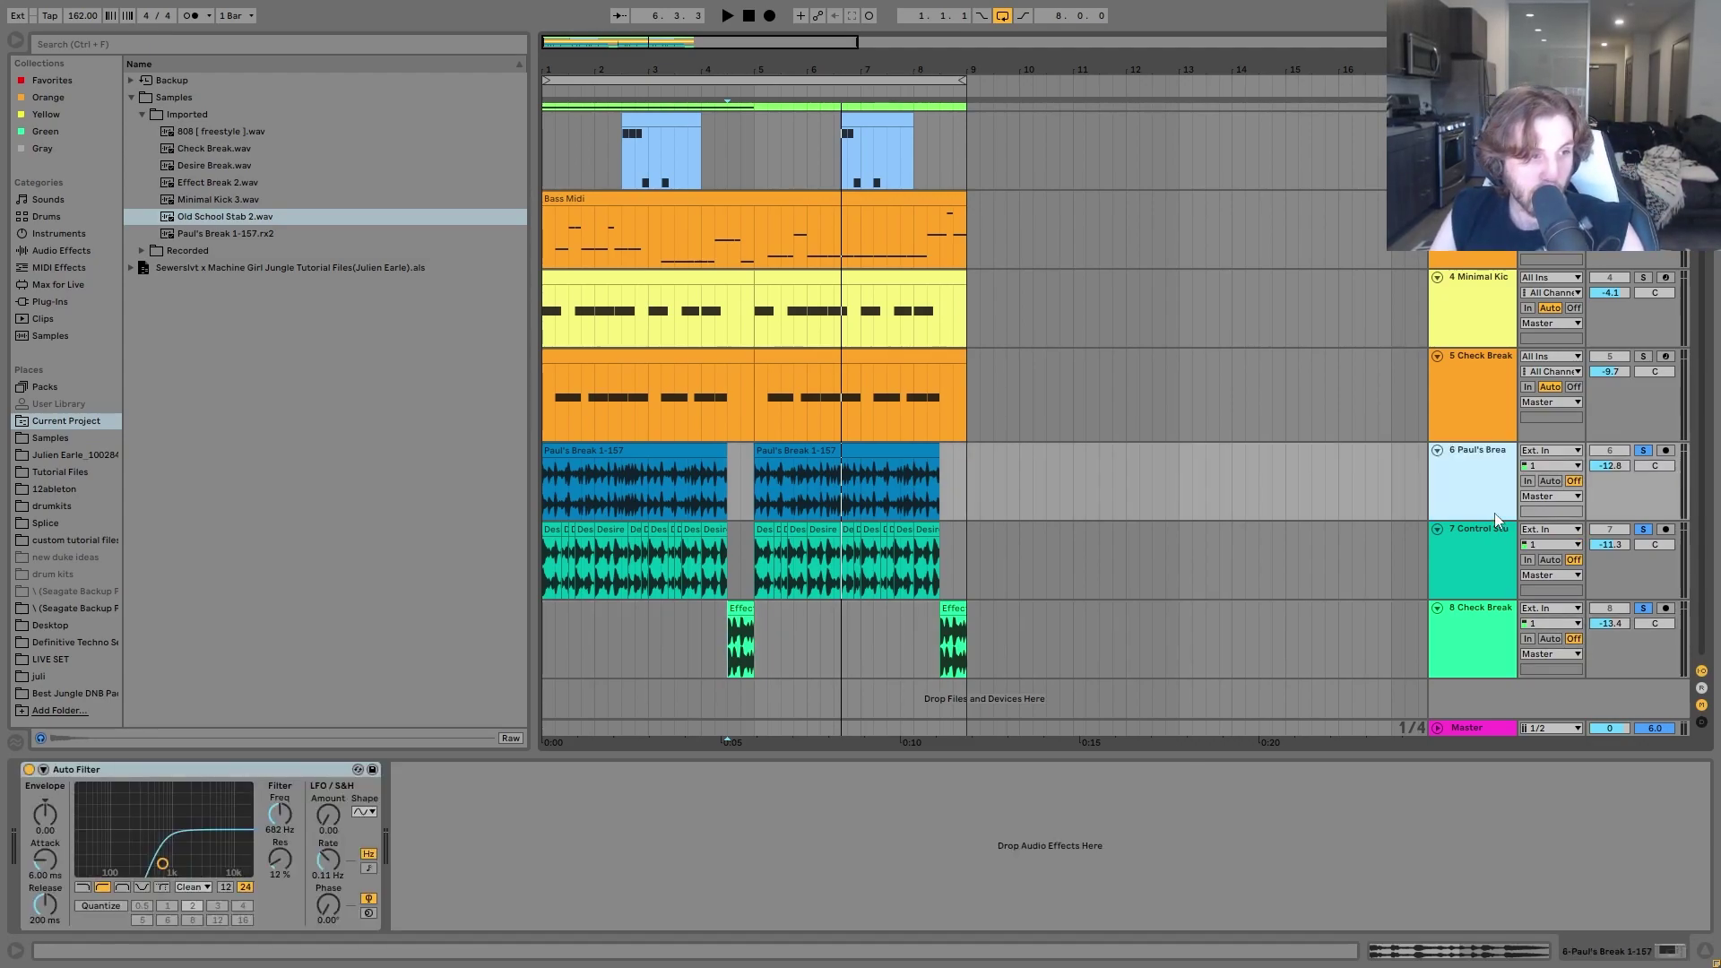
{"action": "left_click", "coordinate": [1642, 454]}
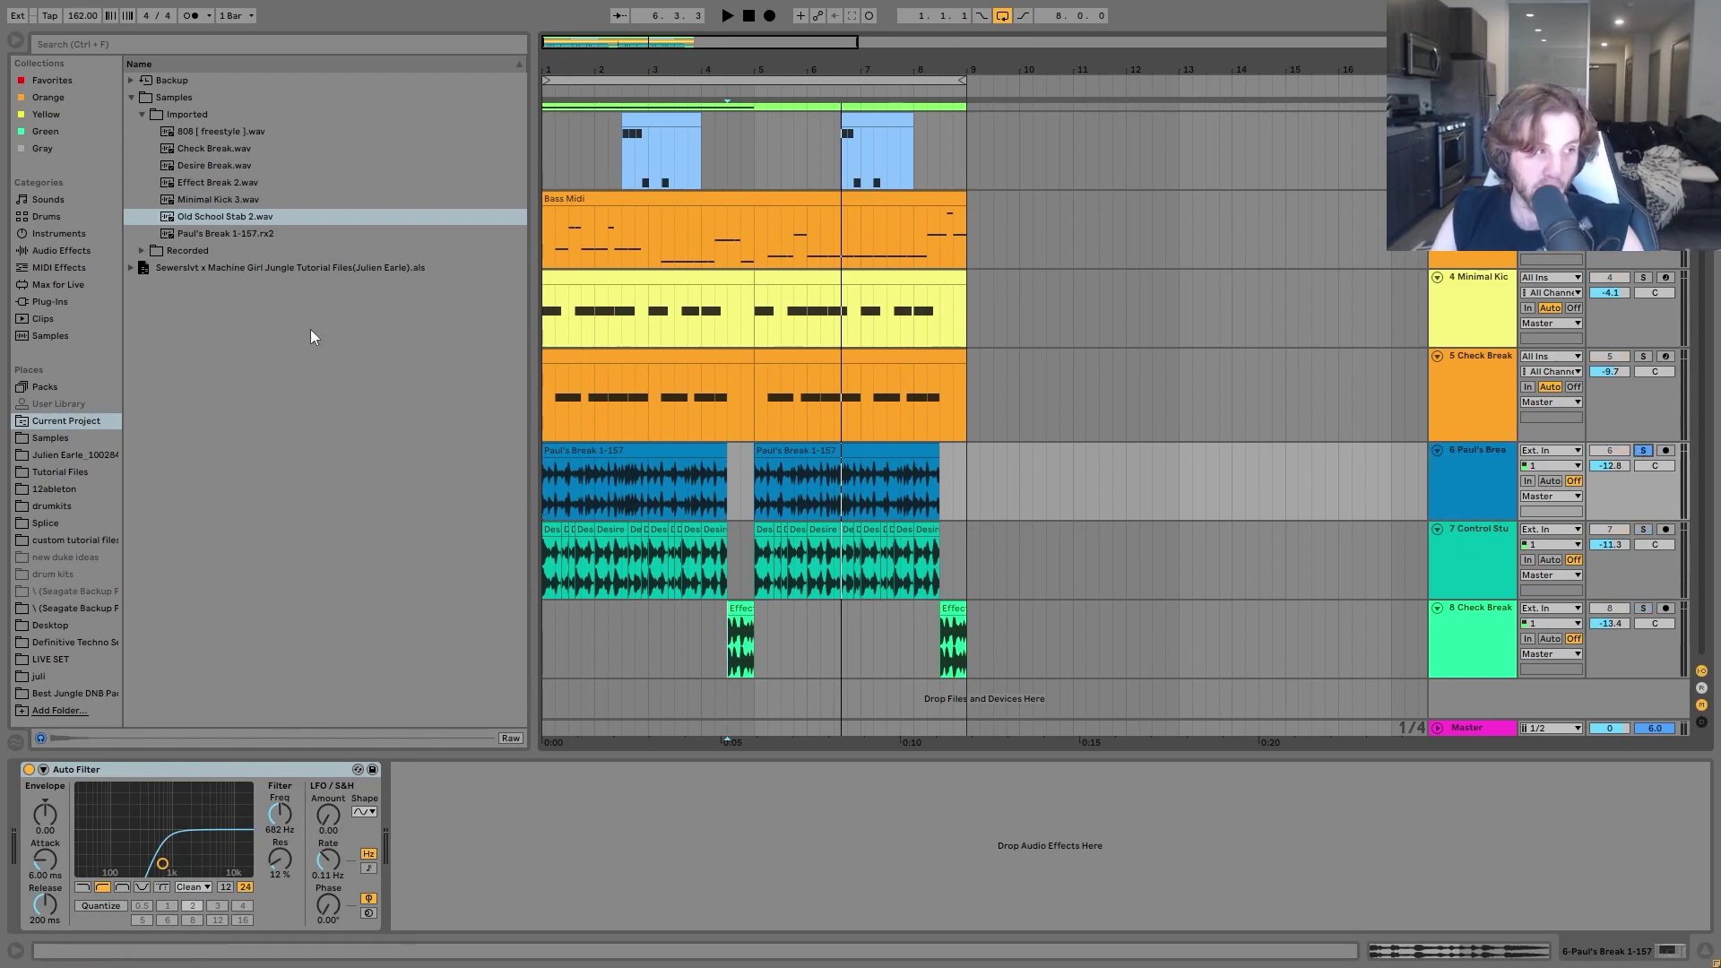
{"action": "left_click", "coordinate": [763, 452]}
{"action": "key", "text": "space"}
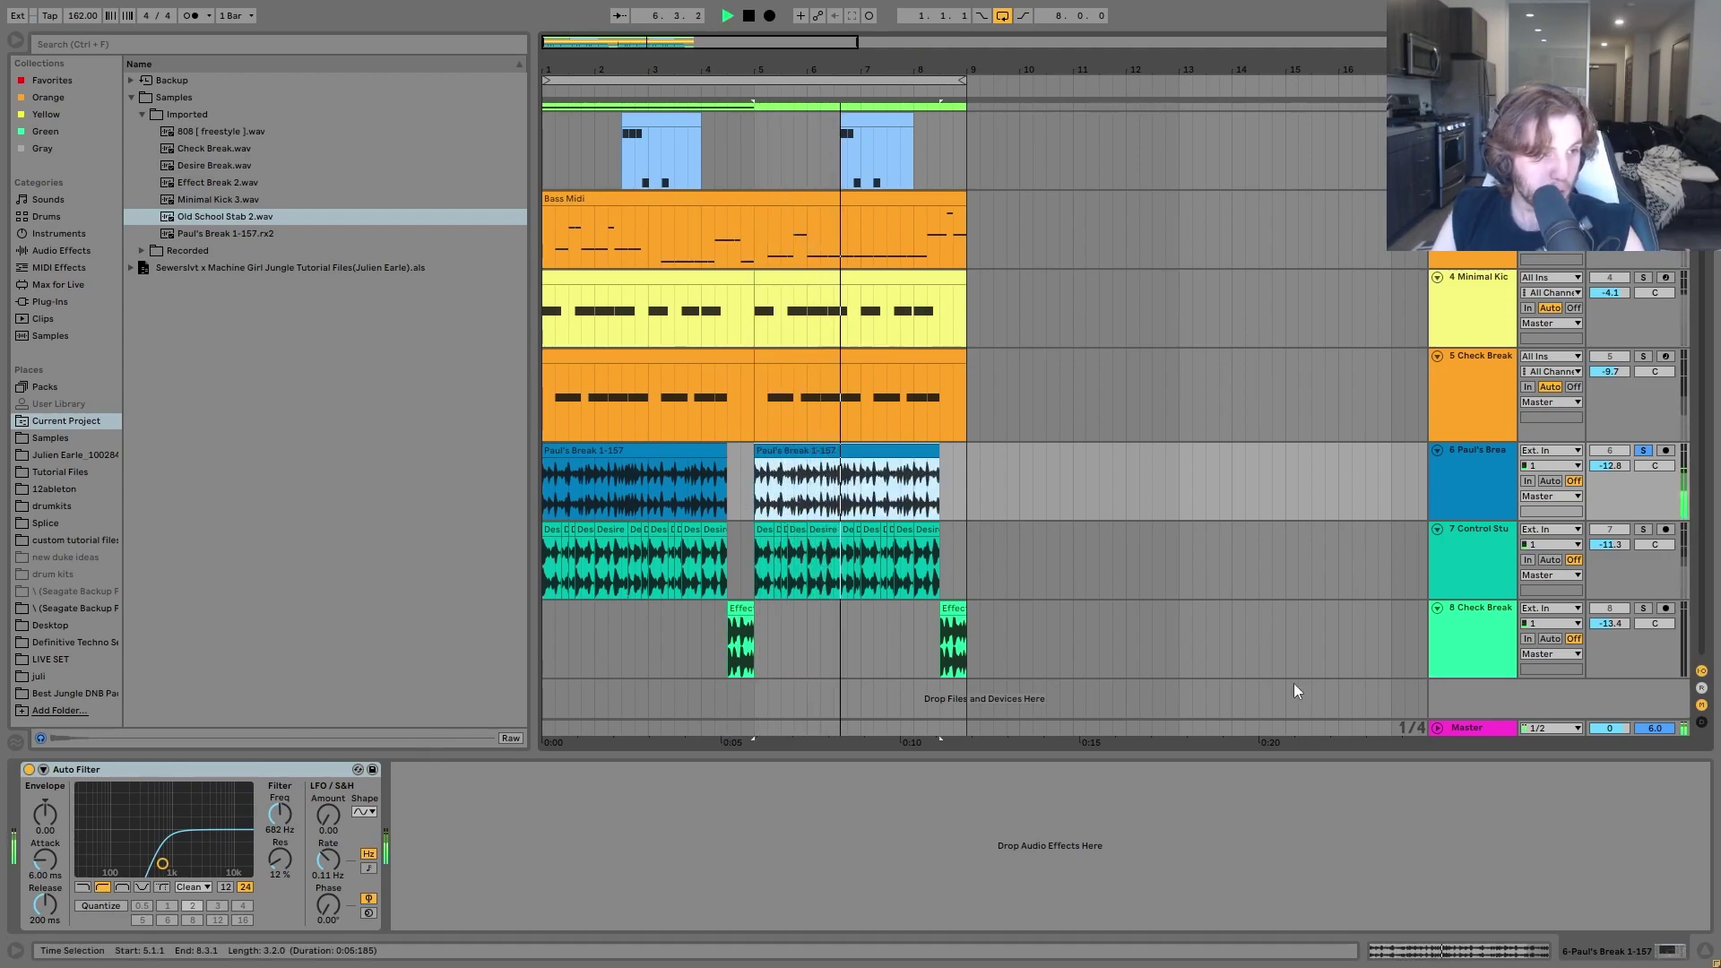
{"action": "key", "text": "space"}
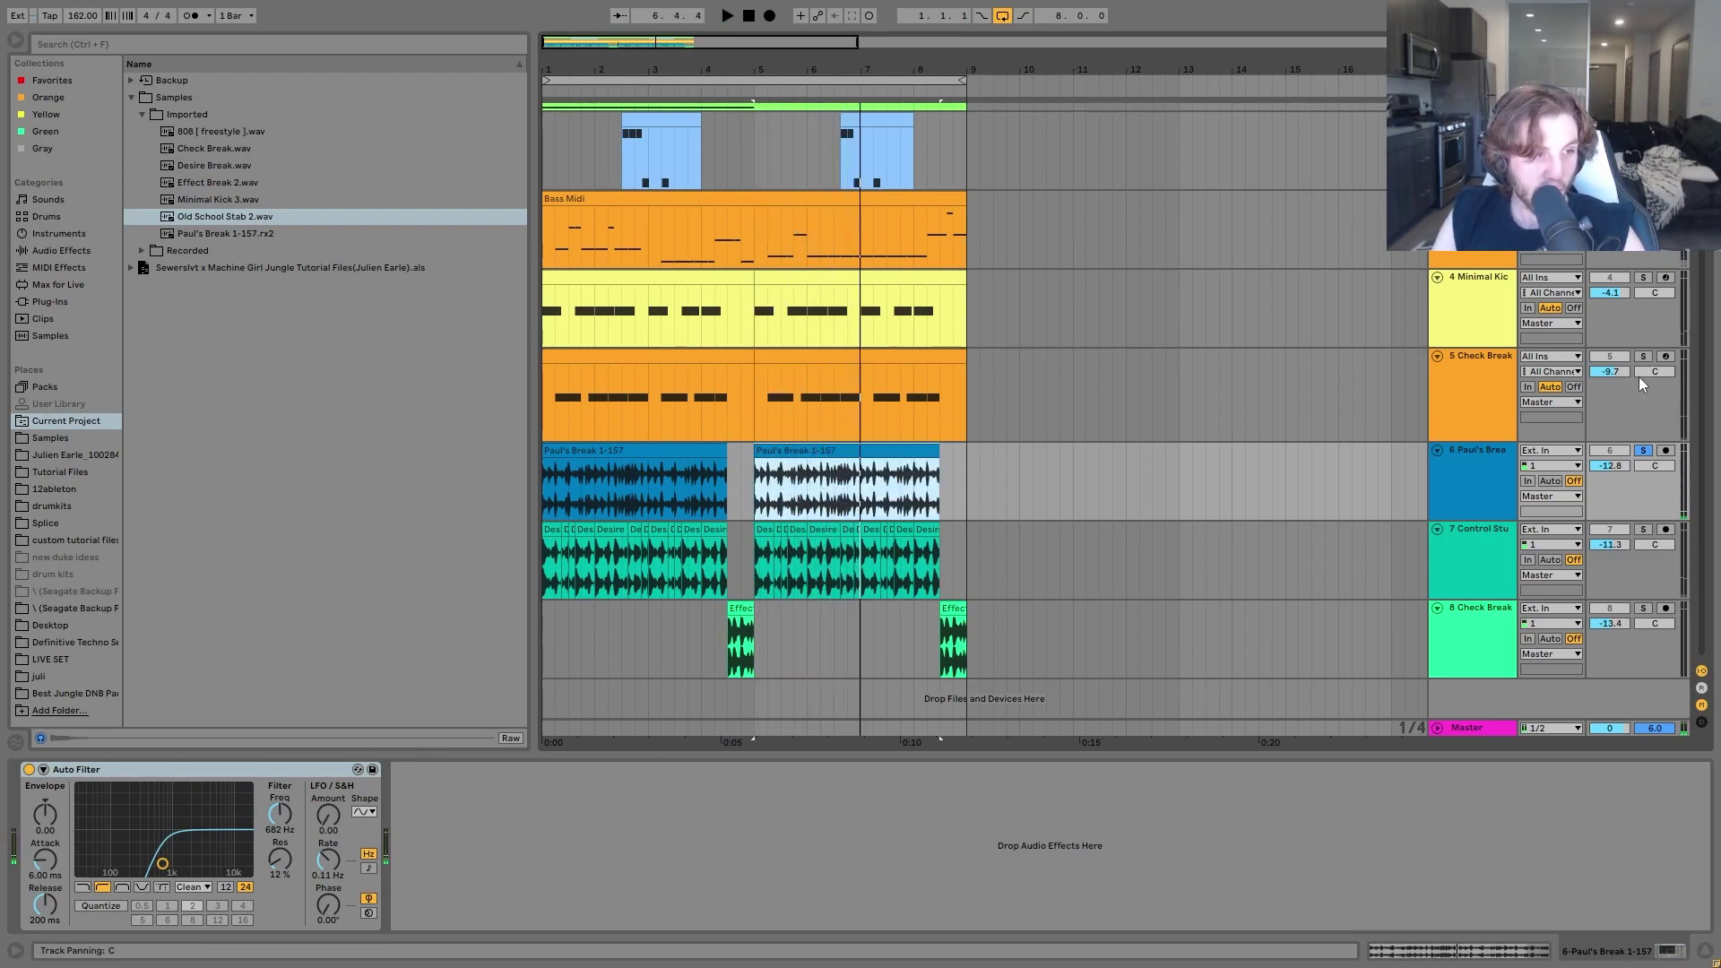
Solo Check Break track 5, view its sampler's sliced region of the break, and play the part from bar 5.
{"action": "left_click", "coordinate": [1644, 359]}
{"action": "key", "text": "space"}
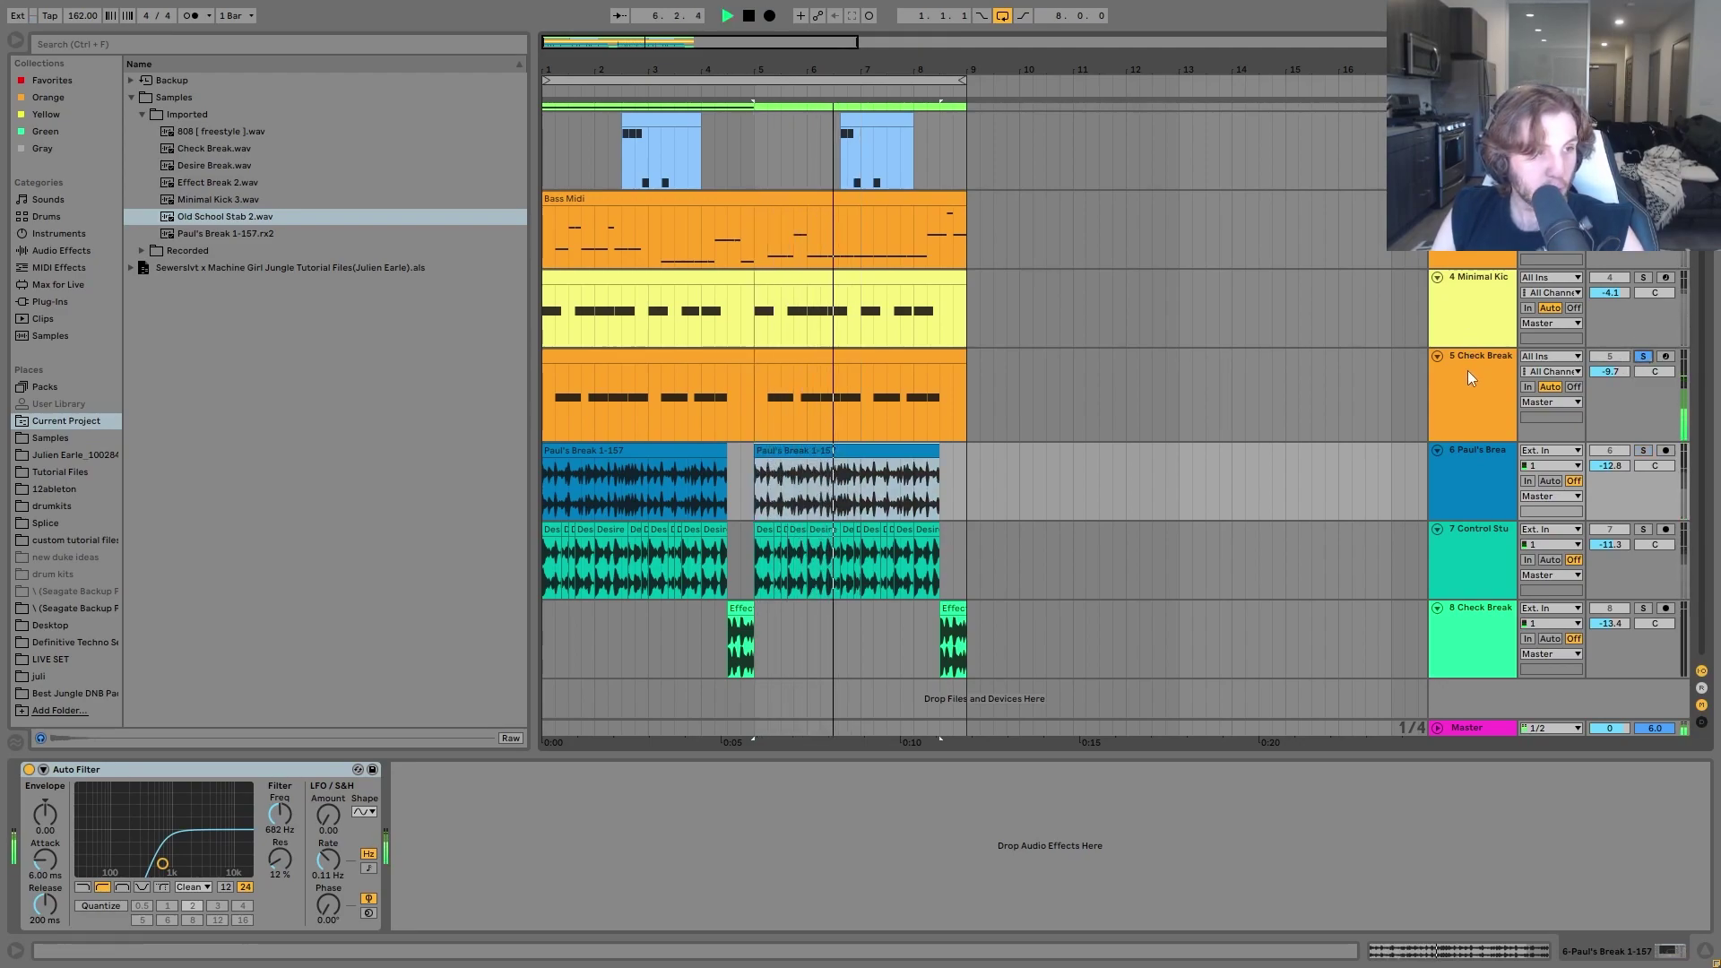
{"action": "left_click", "coordinate": [1467, 369]}
{"action": "left_click_drag", "start_coordinate": [559, 812], "coordinate": [538, 888]}
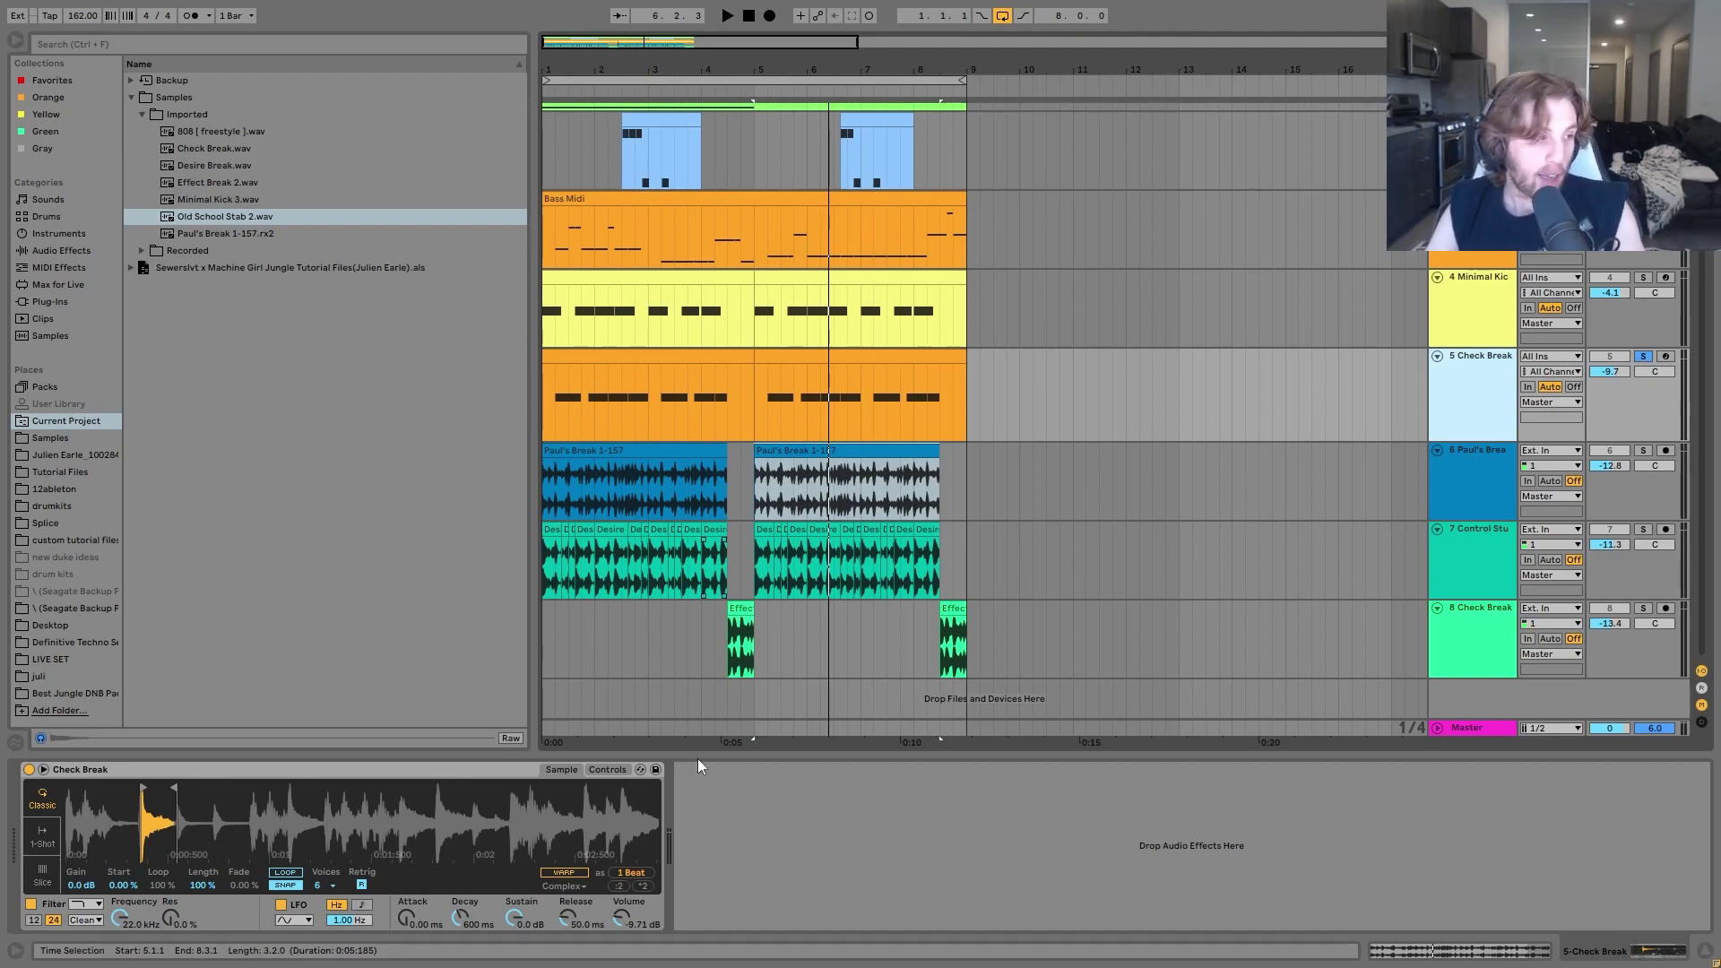
{"action": "key", "text": "space"}
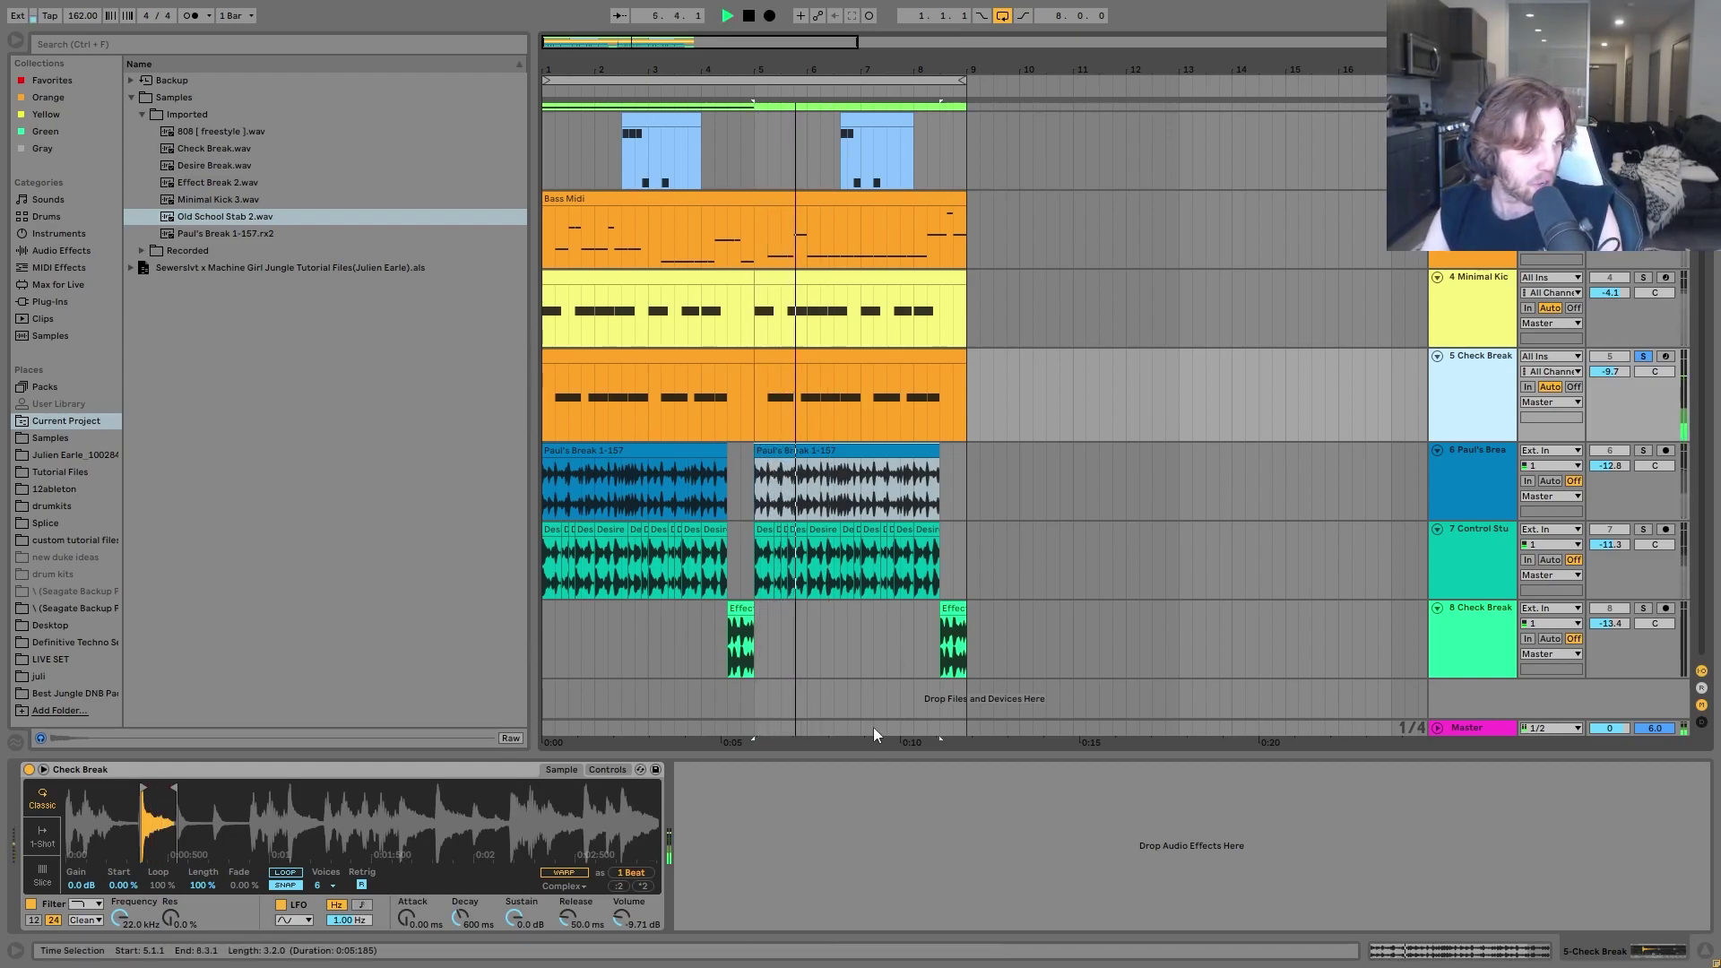
{"action": "key", "text": "space"}
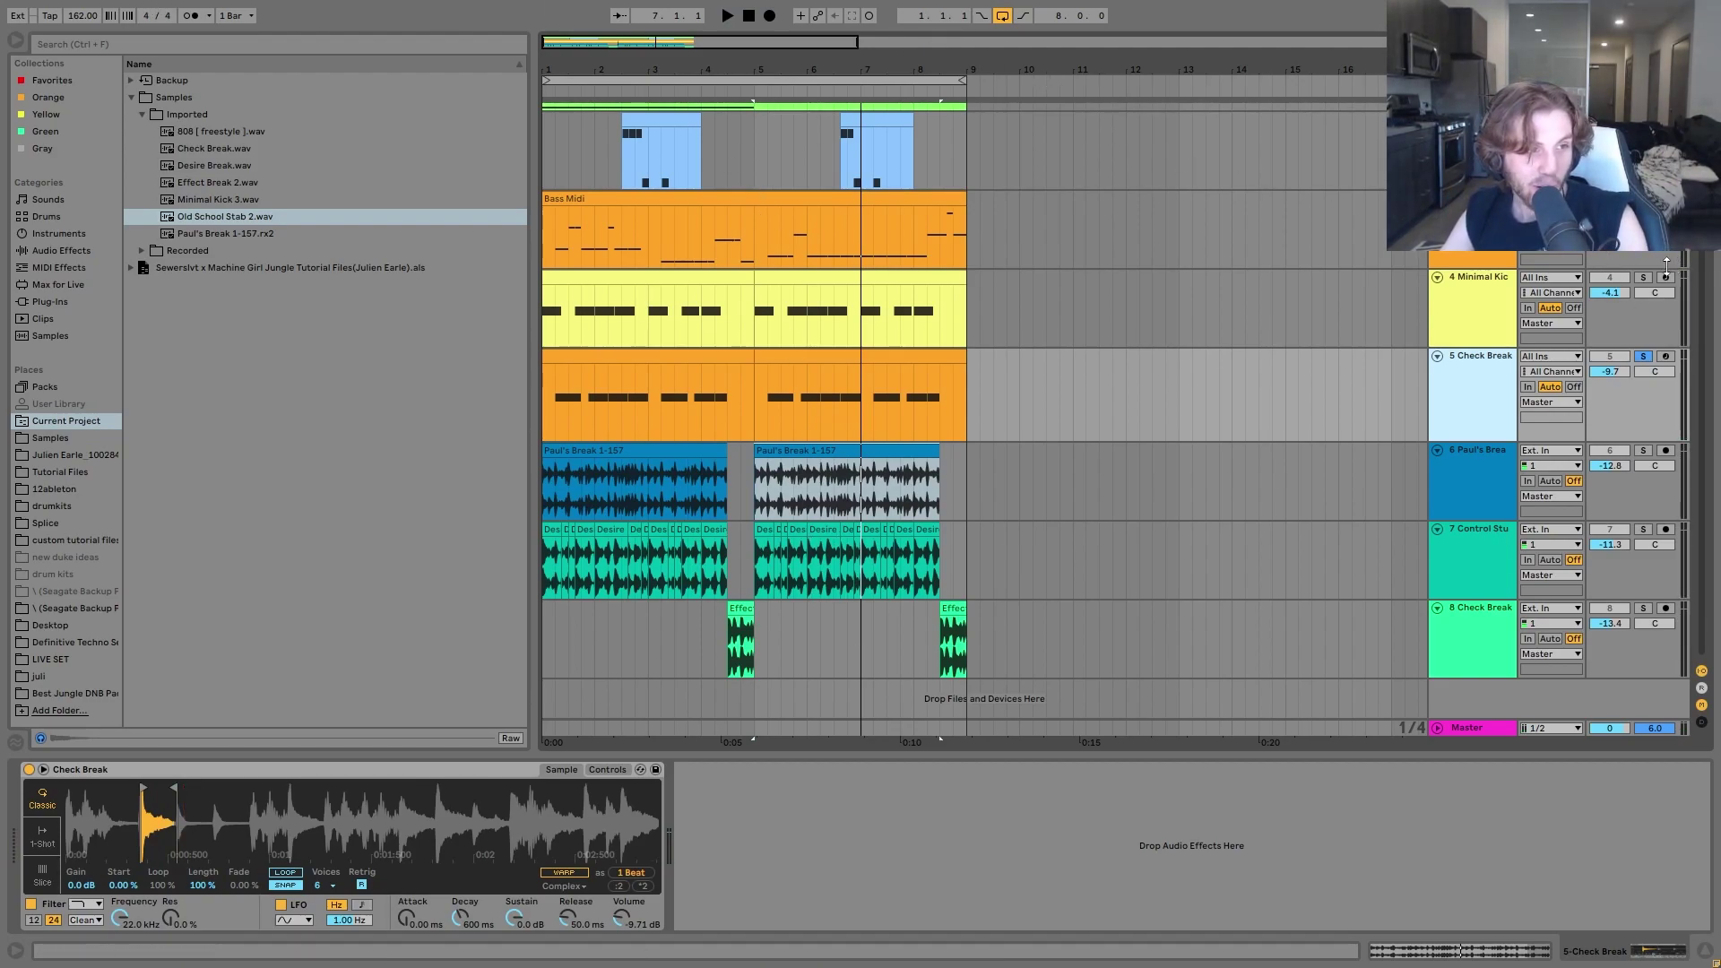
Solo the Minimal Kick track, view its kick sample waveform in the sampler, and play the part.
{"action": "left_click", "coordinate": [1643, 278]}
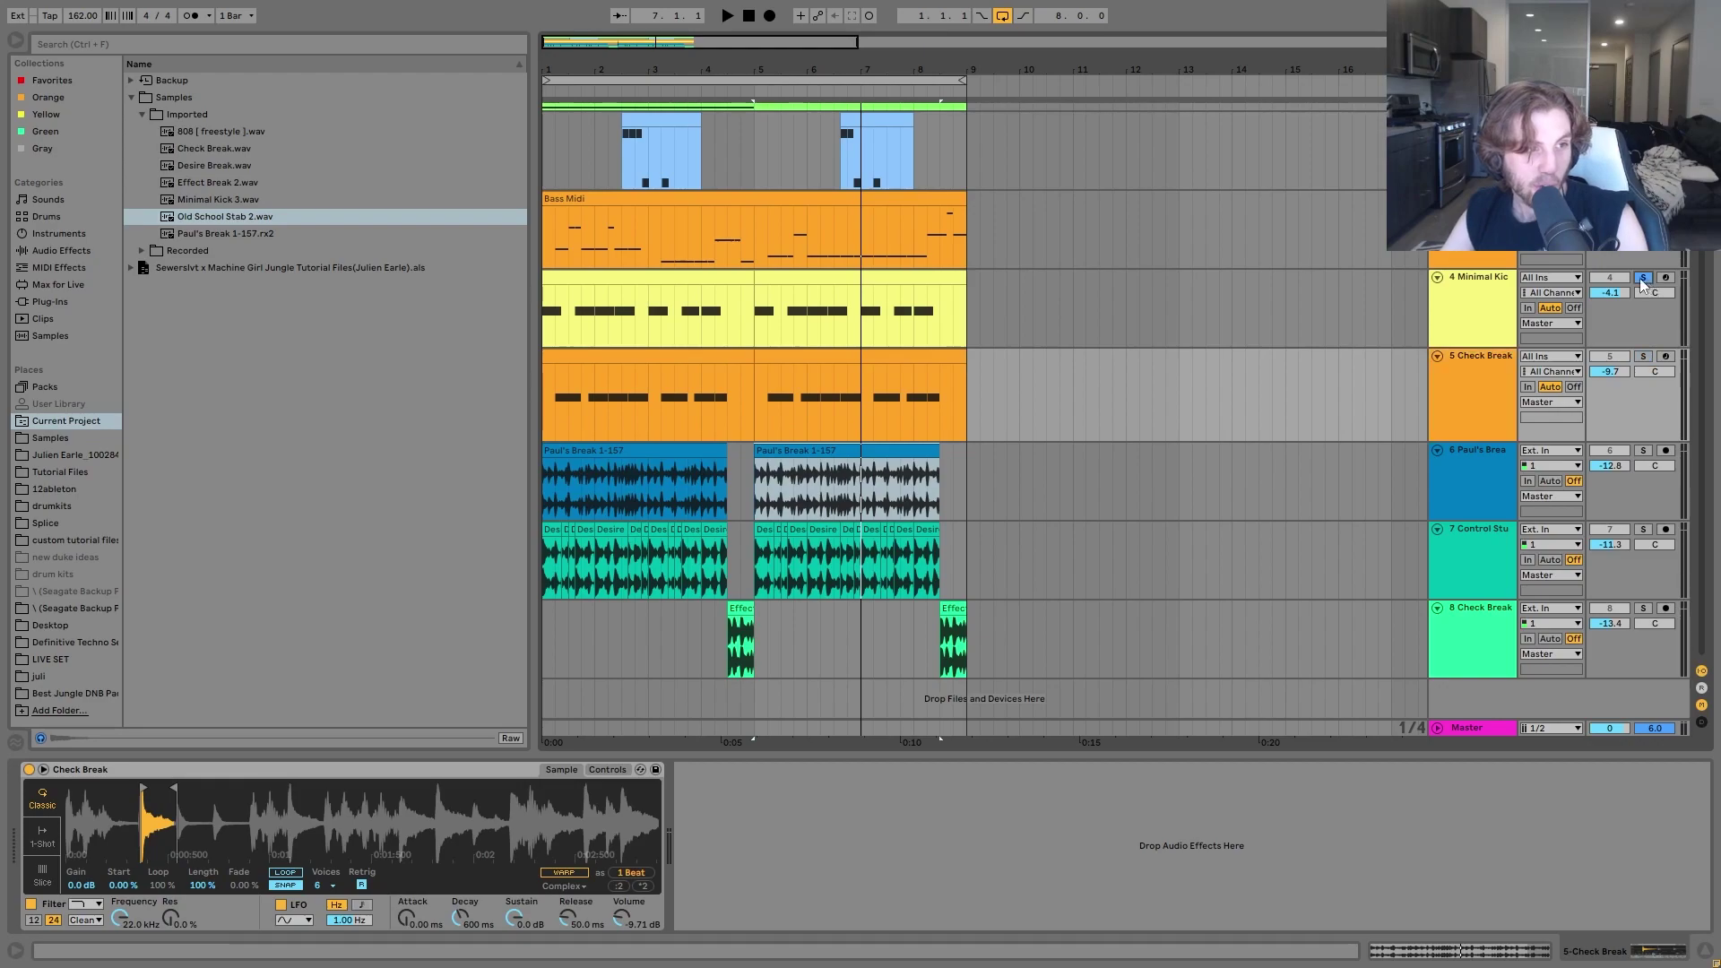
{"action": "left_click", "coordinate": [1490, 339]}
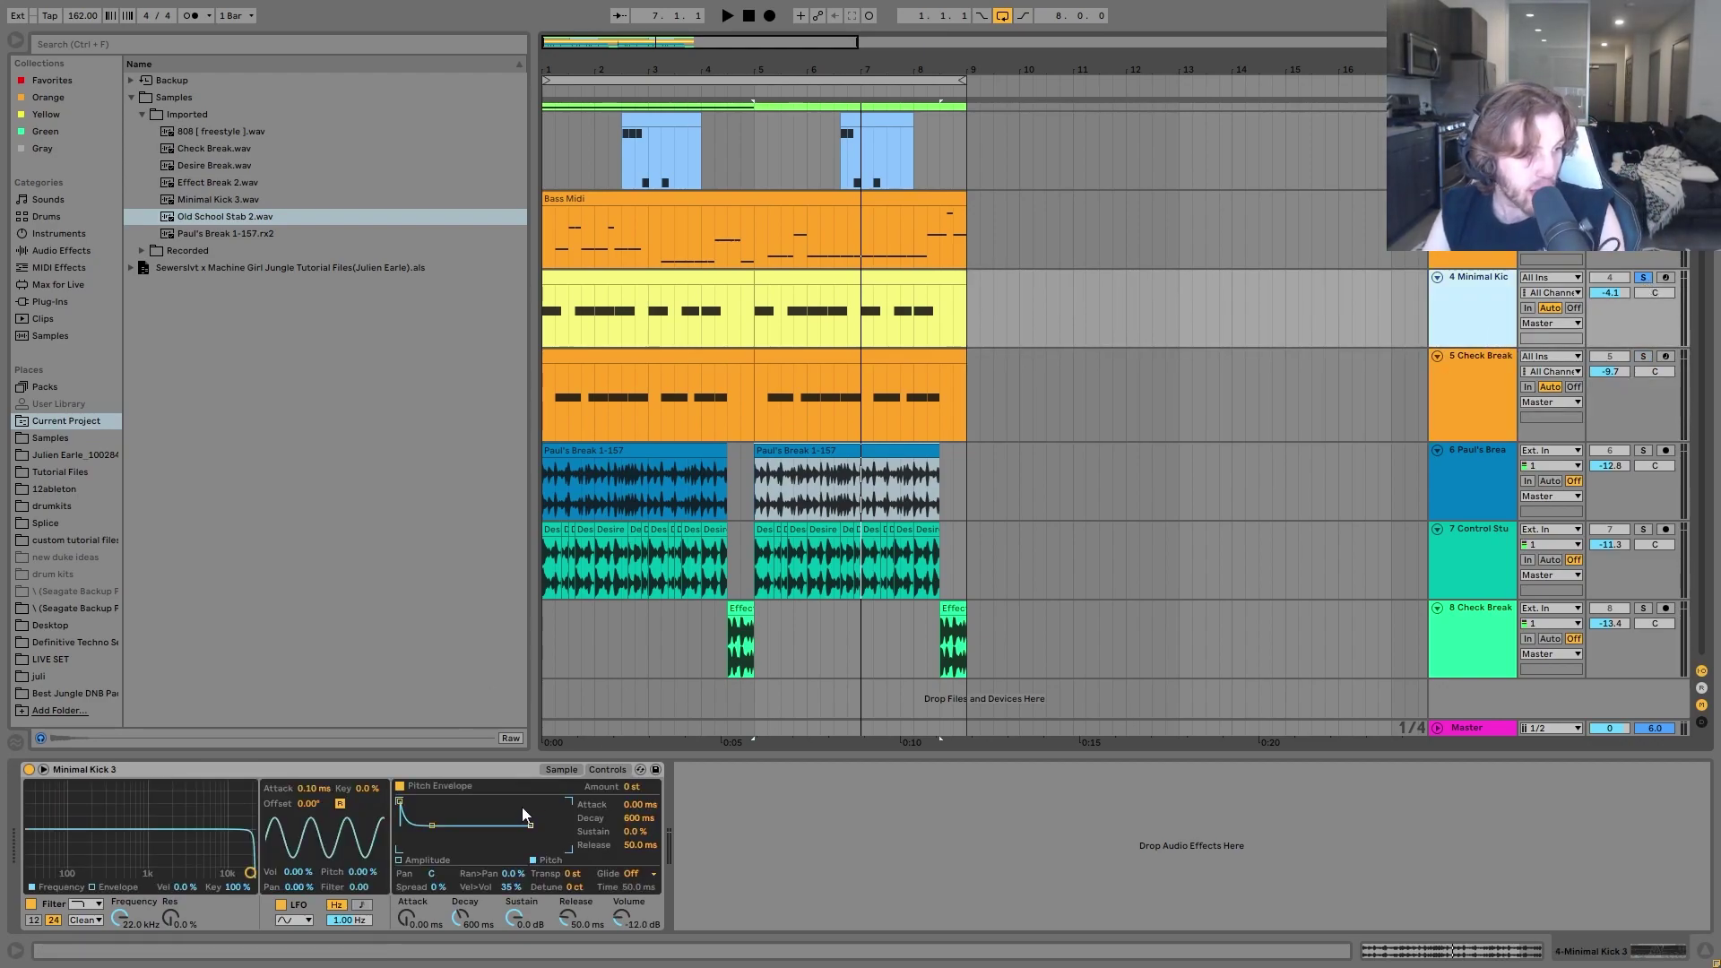
{"action": "left_click", "coordinate": [571, 770]}
{"action": "key", "text": "space"}
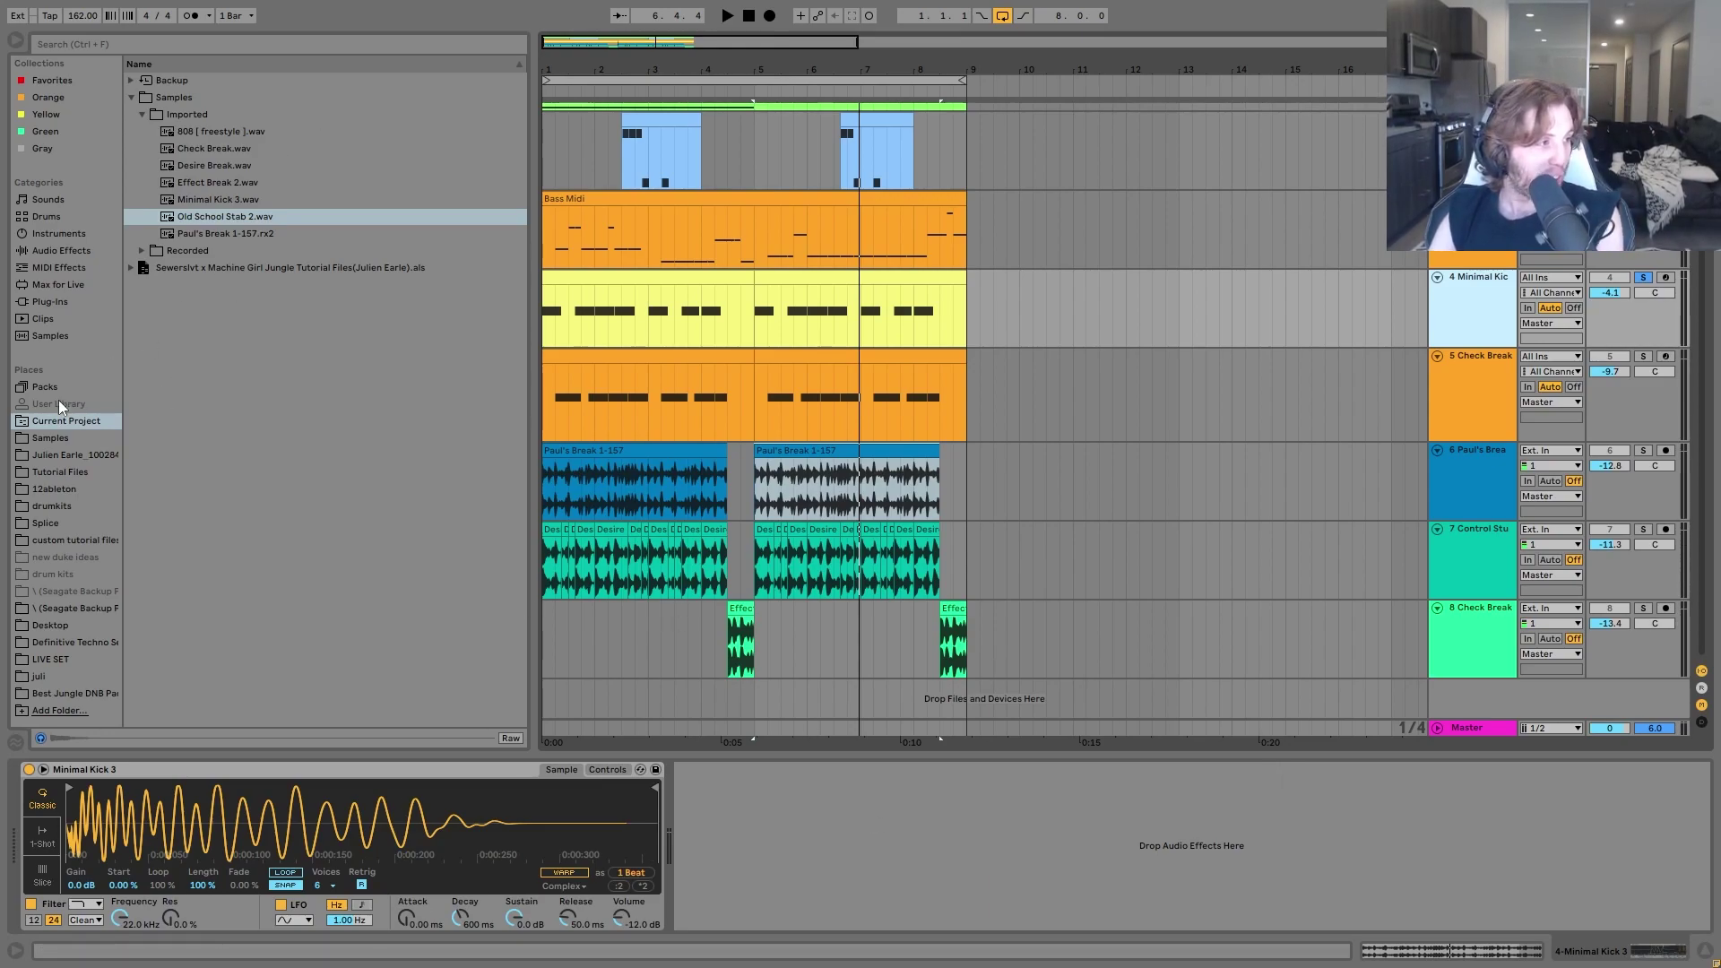
Show the contents of the Tutorial Files folder in the browser and reselect the Minimal Kick track.
{"action": "left_click", "coordinate": [49, 479]}
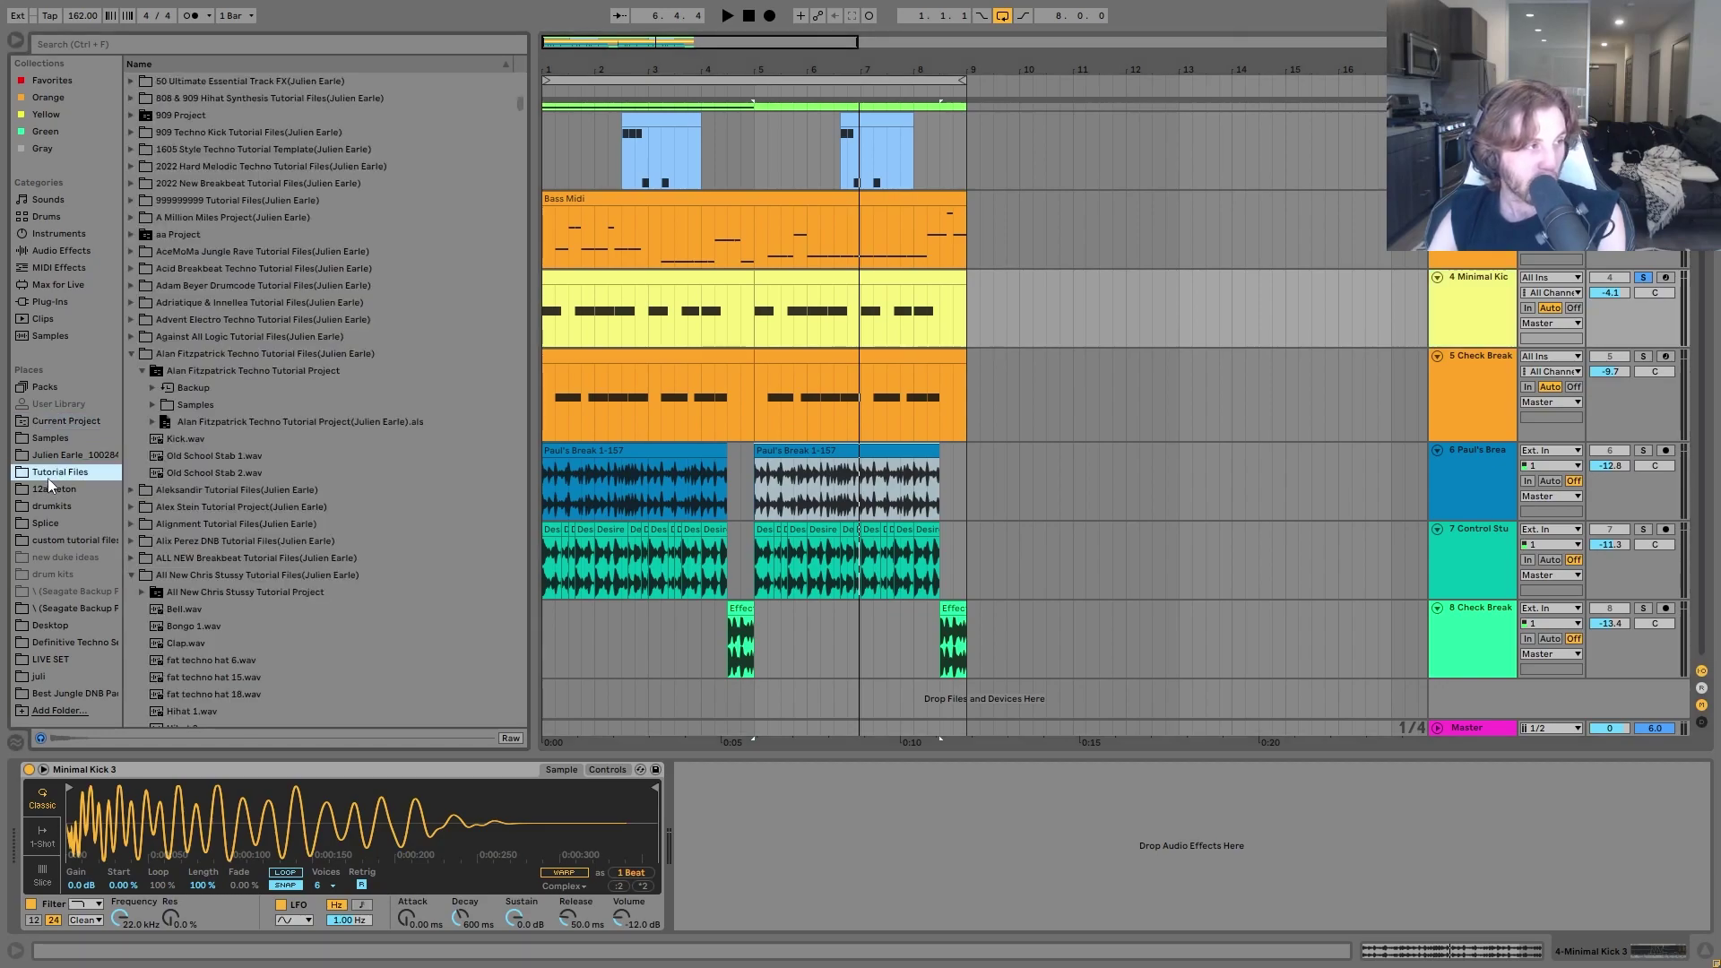
{"action": "left_click", "coordinate": [1454, 329]}
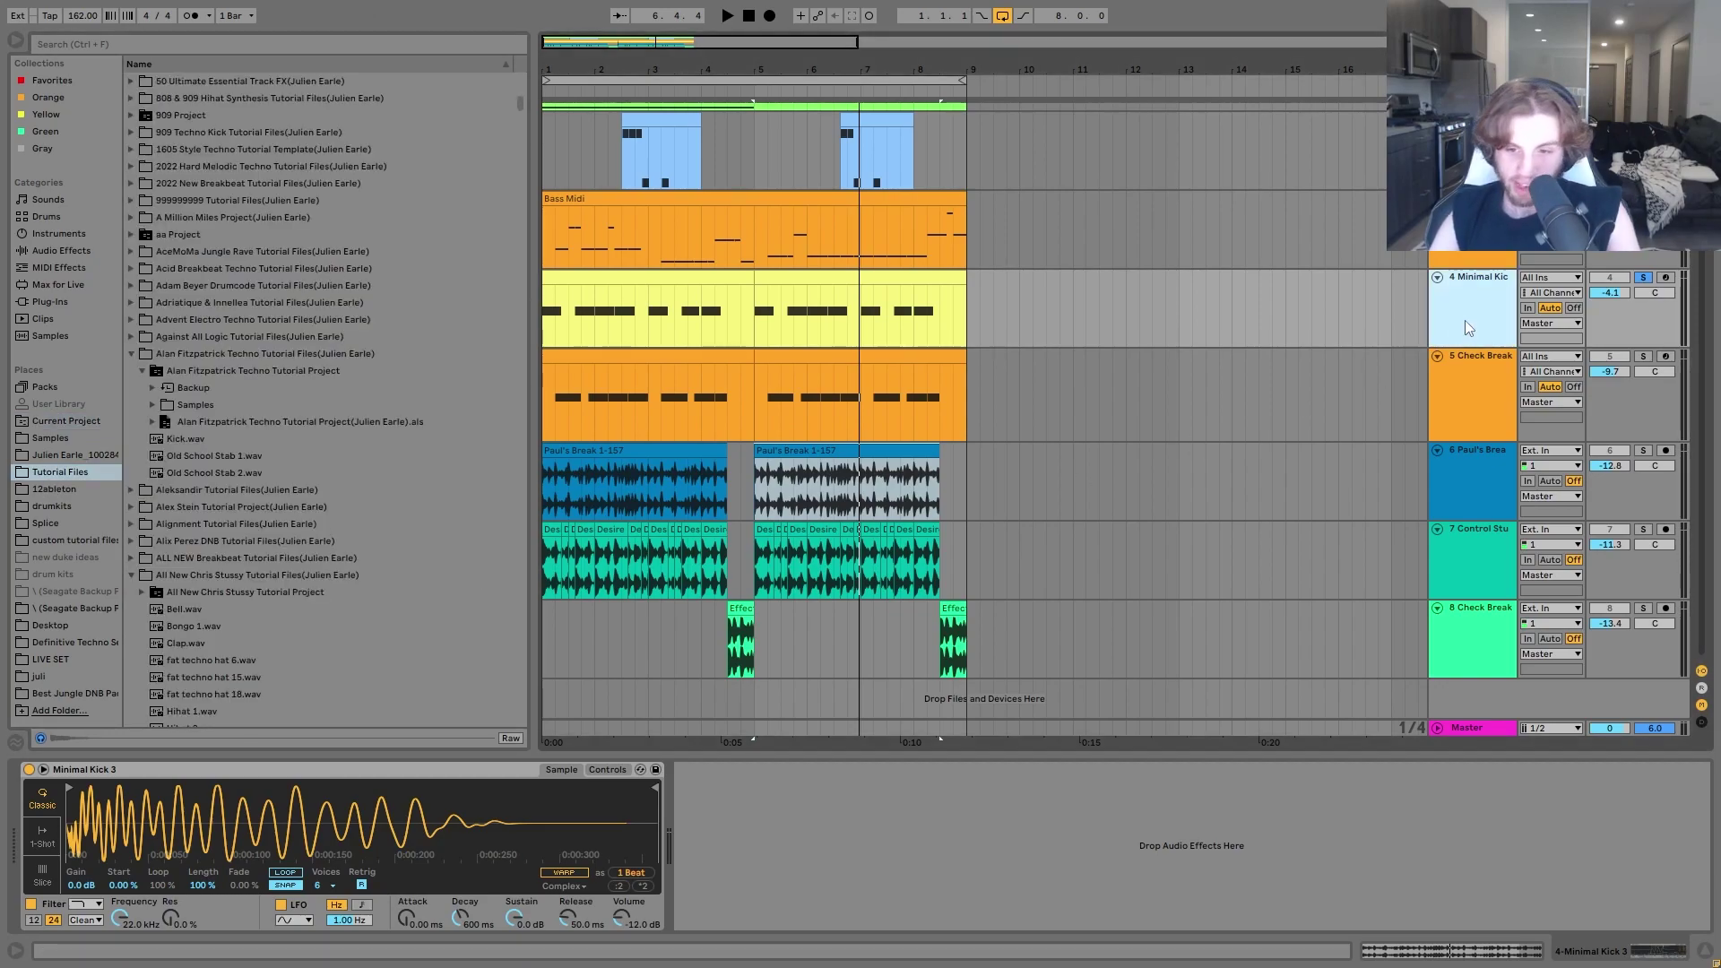
Duplicate the Minimal Kick track, search the browser for 909, and load Kick 909.wav into the copy's sampler.
{"action": "key", "text": "ctrl+d"}
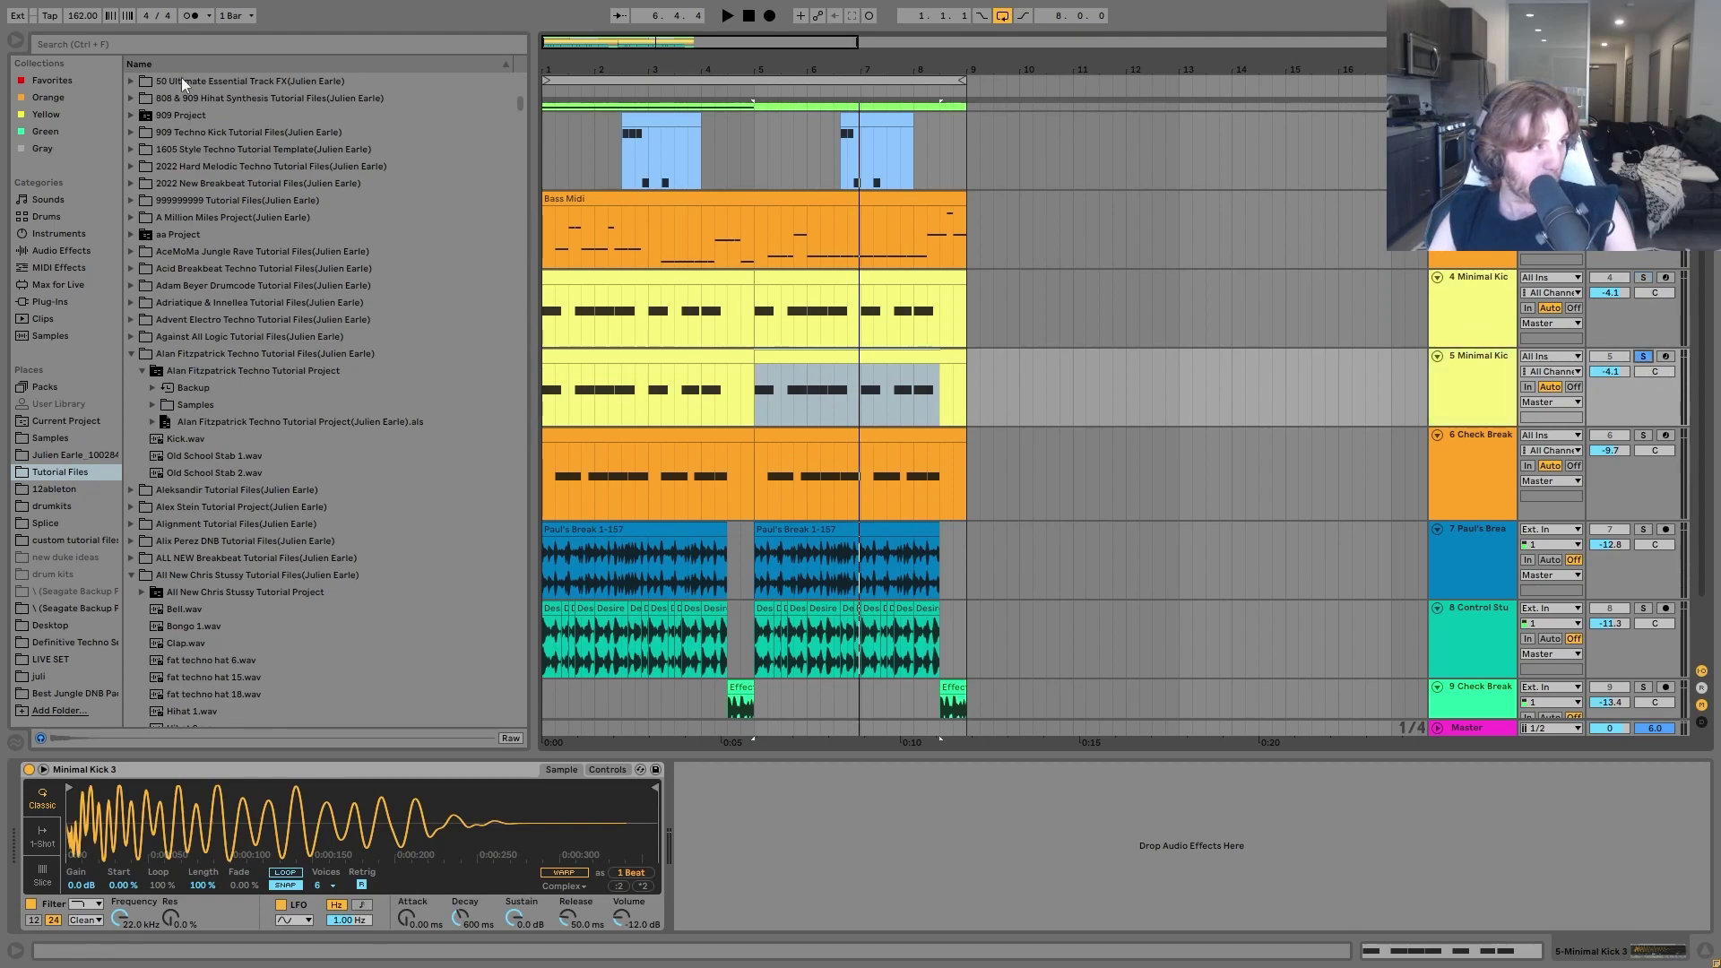
{"action": "left_click", "coordinate": [108, 39]}
{"action": "type", "text": "909"}
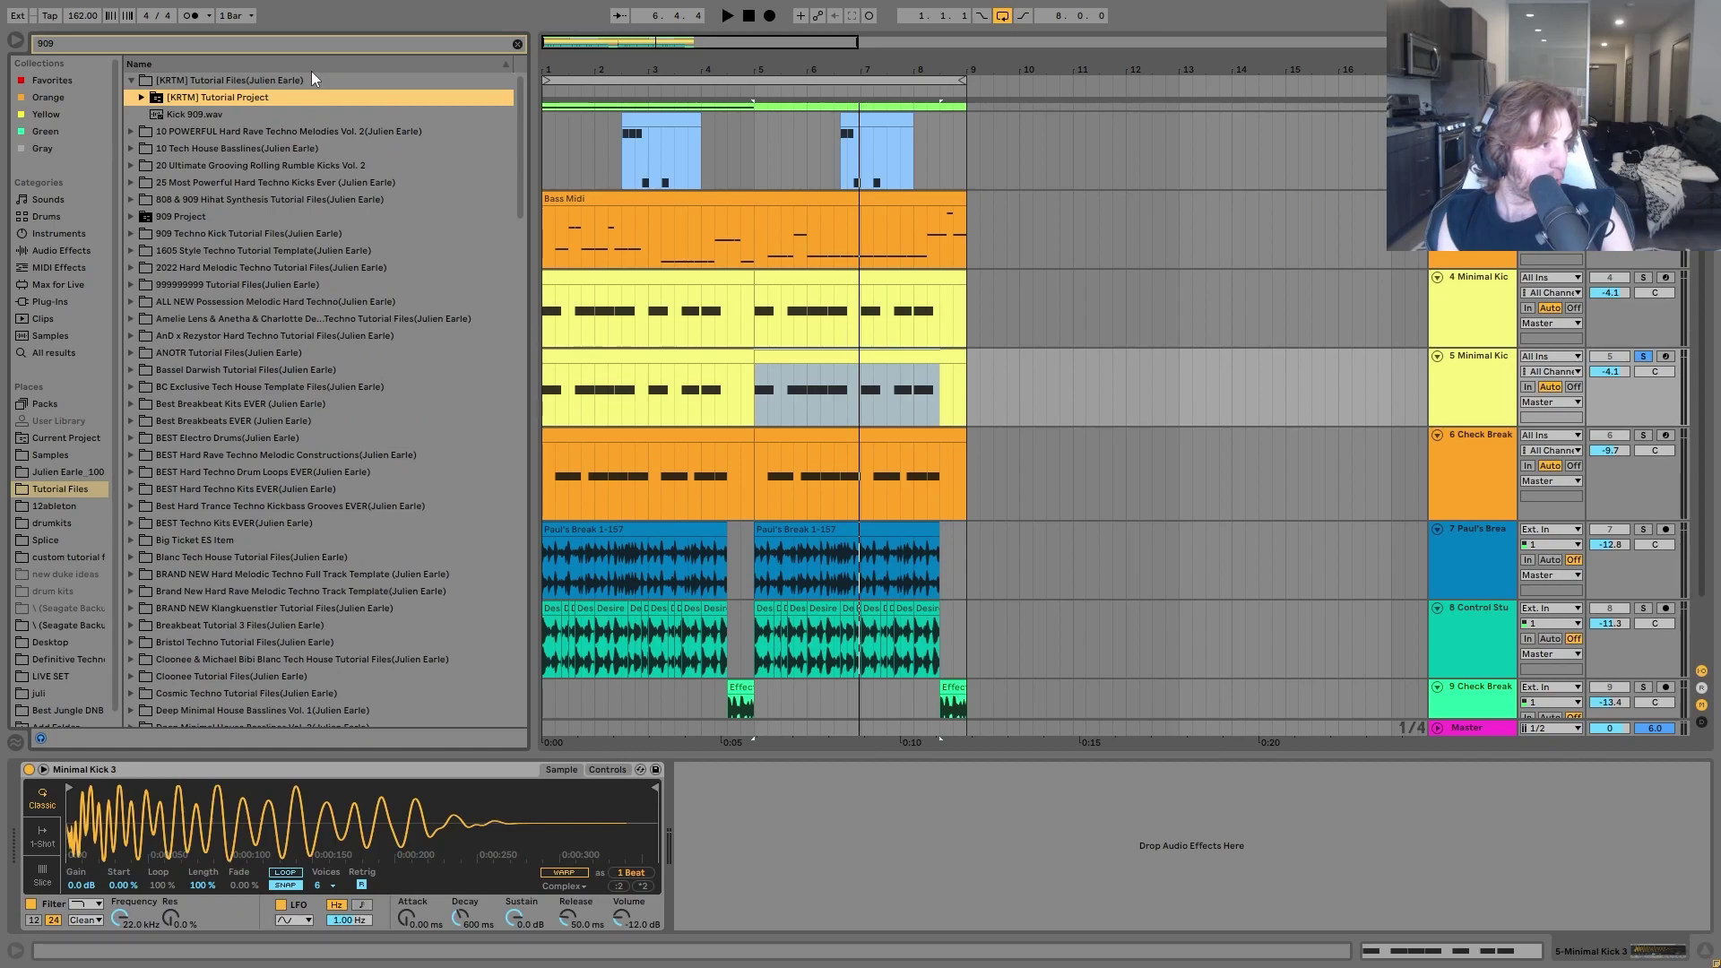
{"action": "key", "text": "Down"}
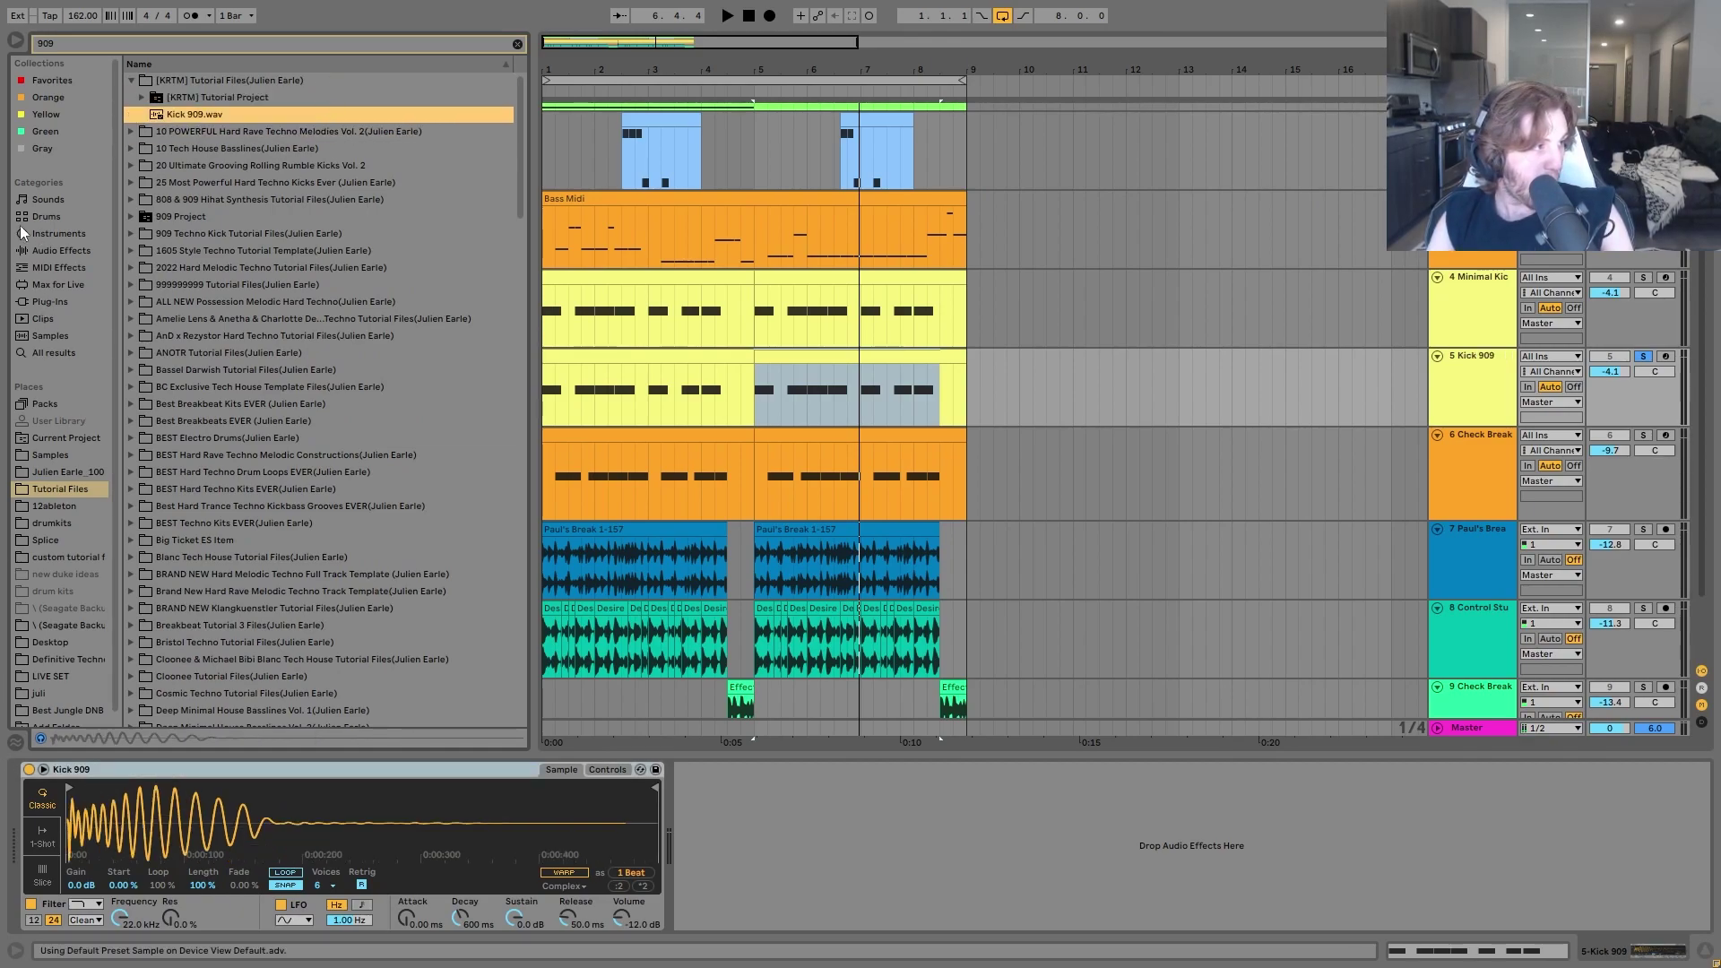
Play the Kick 909 track and add a Drum Buss from the cleared audio effects list to it.
{"action": "key", "text": "space"}
{"action": "left_click", "coordinate": [61, 250]}
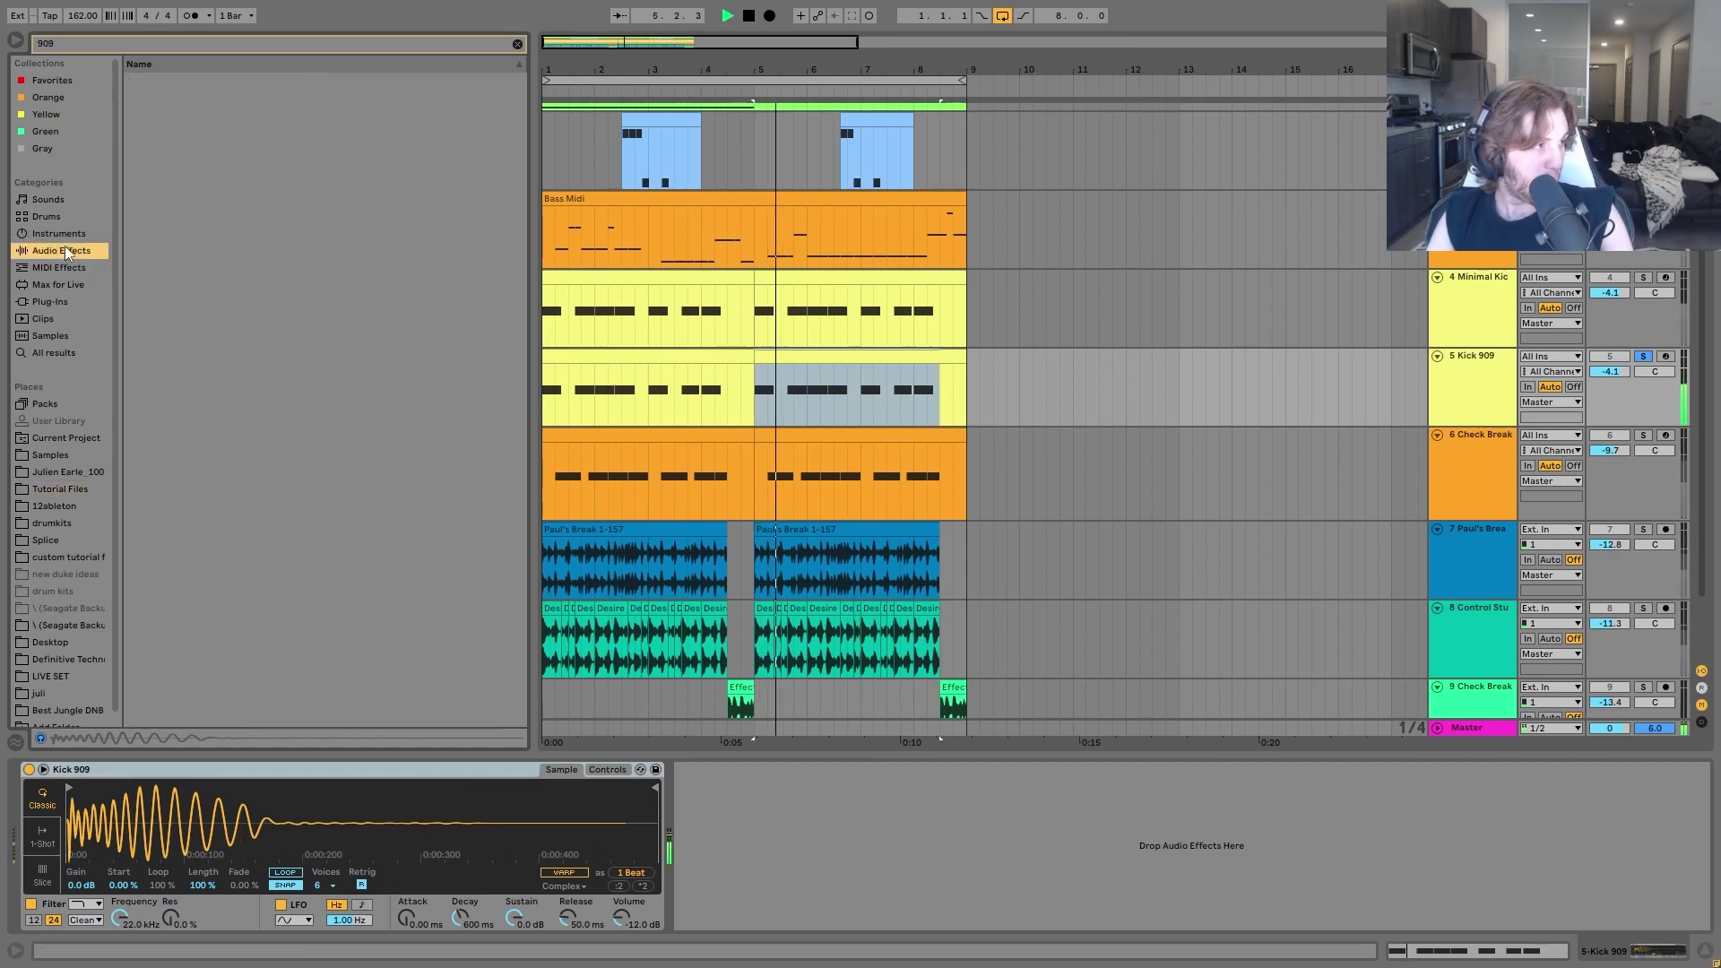
{"action": "left_click", "coordinate": [520, 39]}
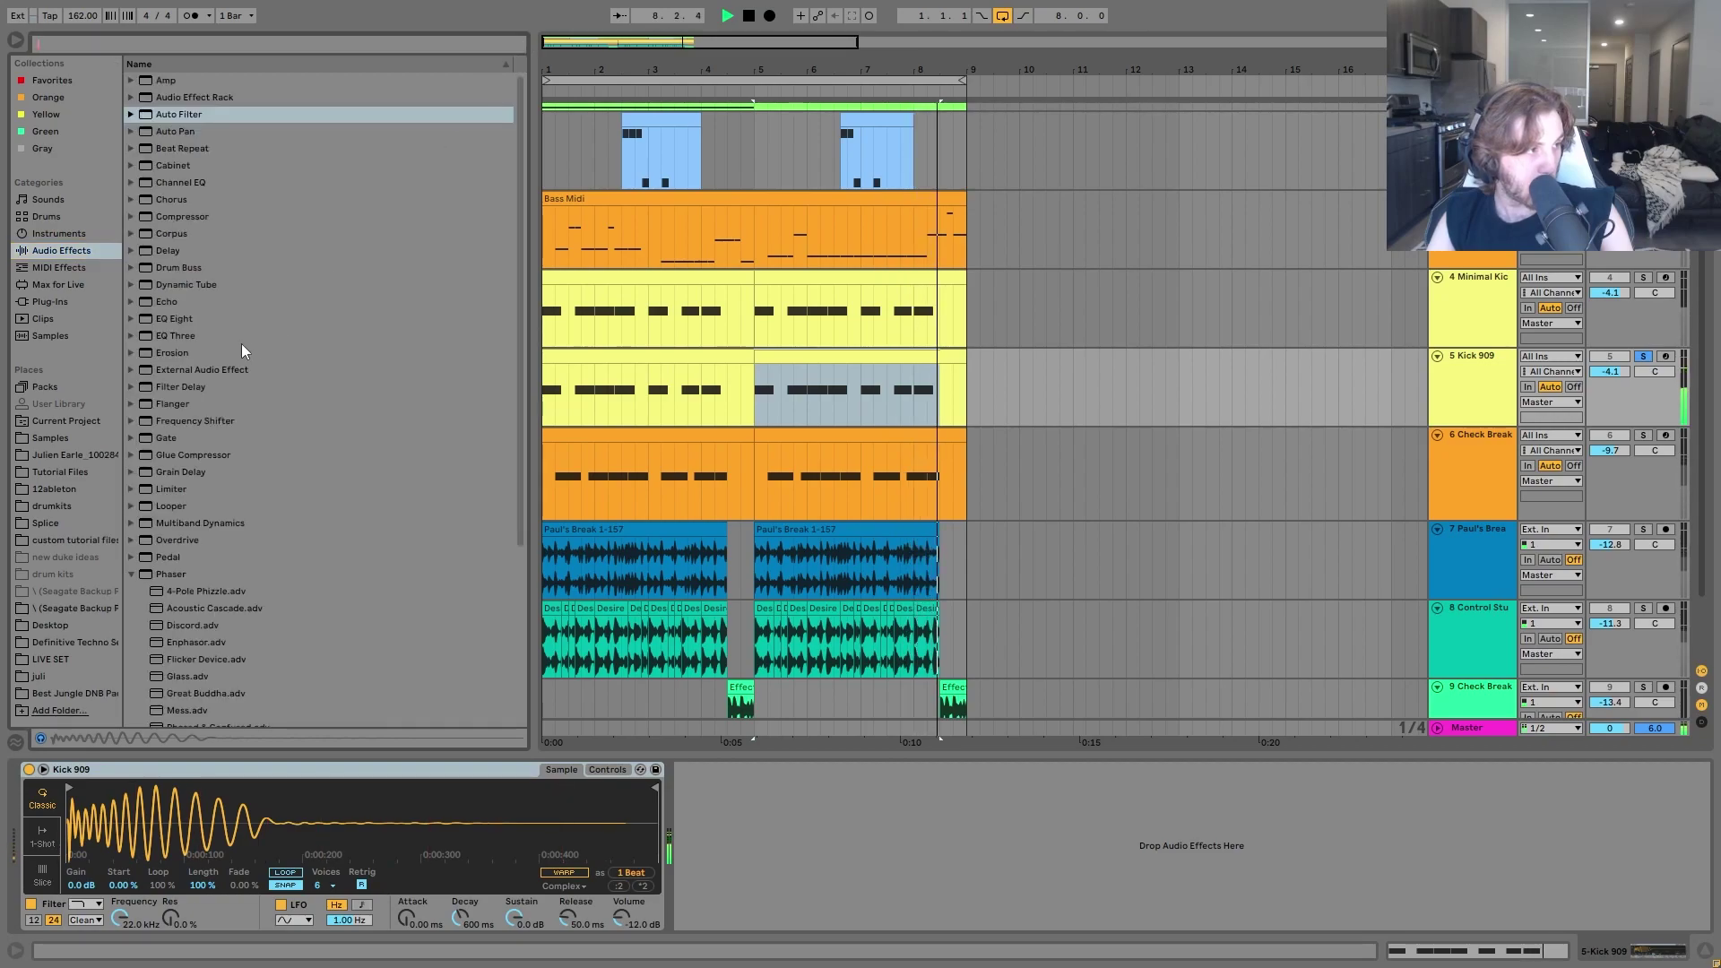
{"action": "double_click", "coordinate": [191, 269]}
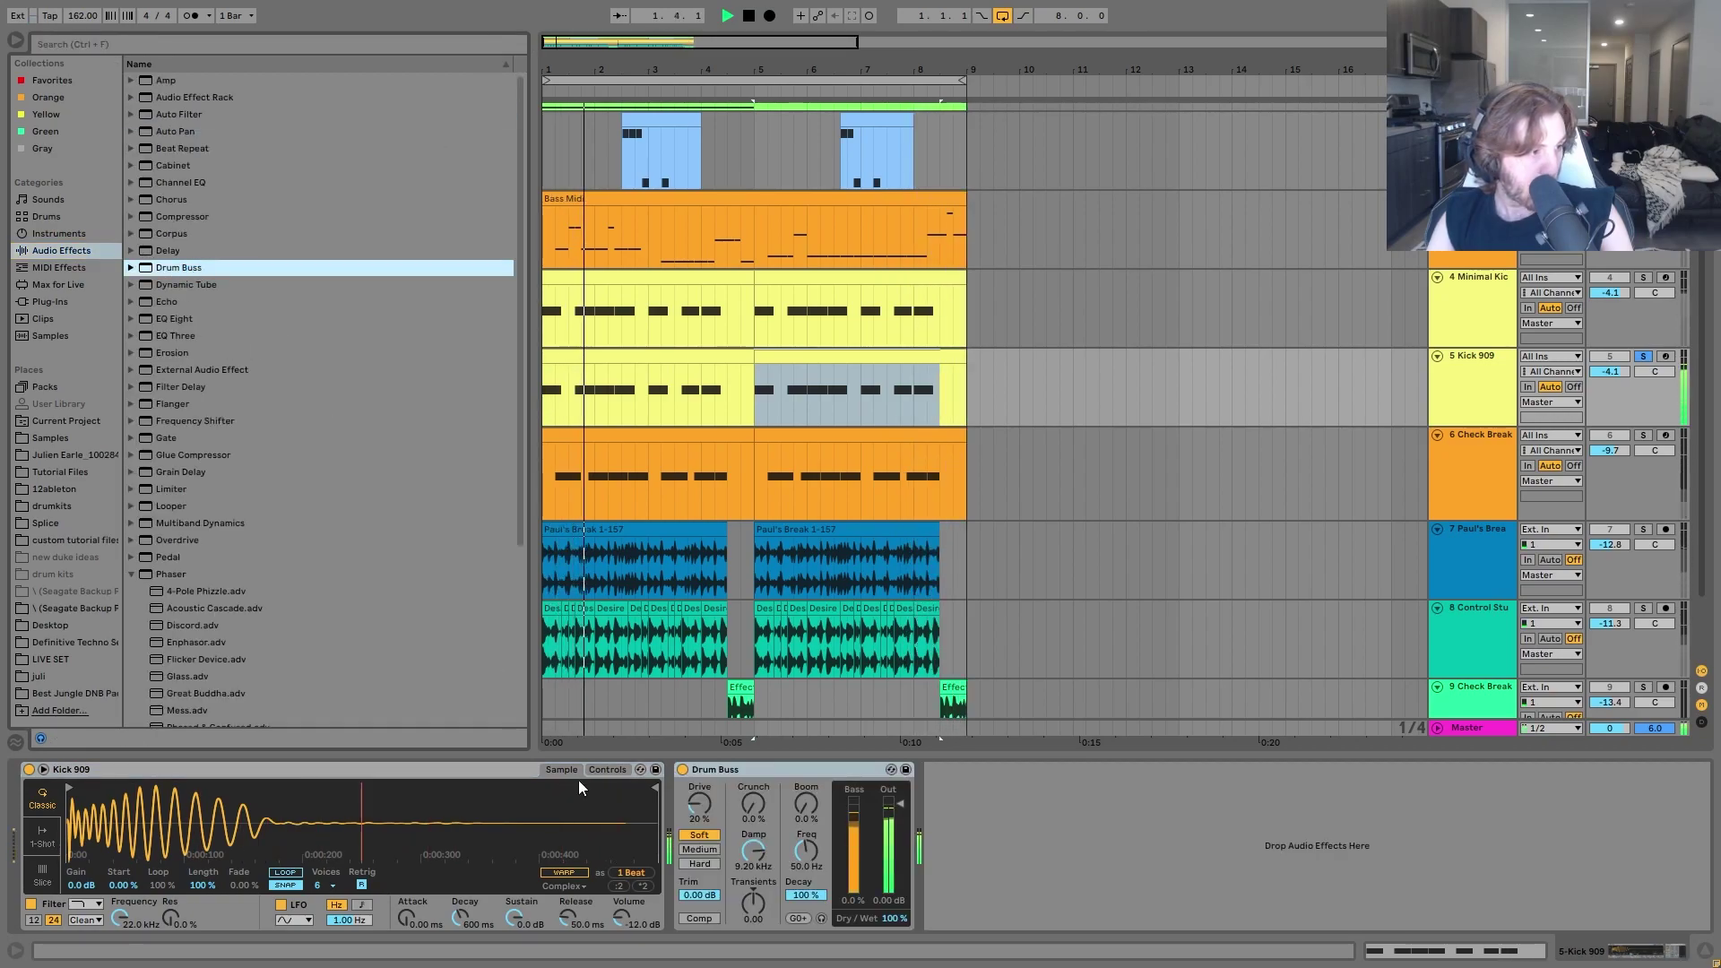
{"action": "key", "text": "space"}
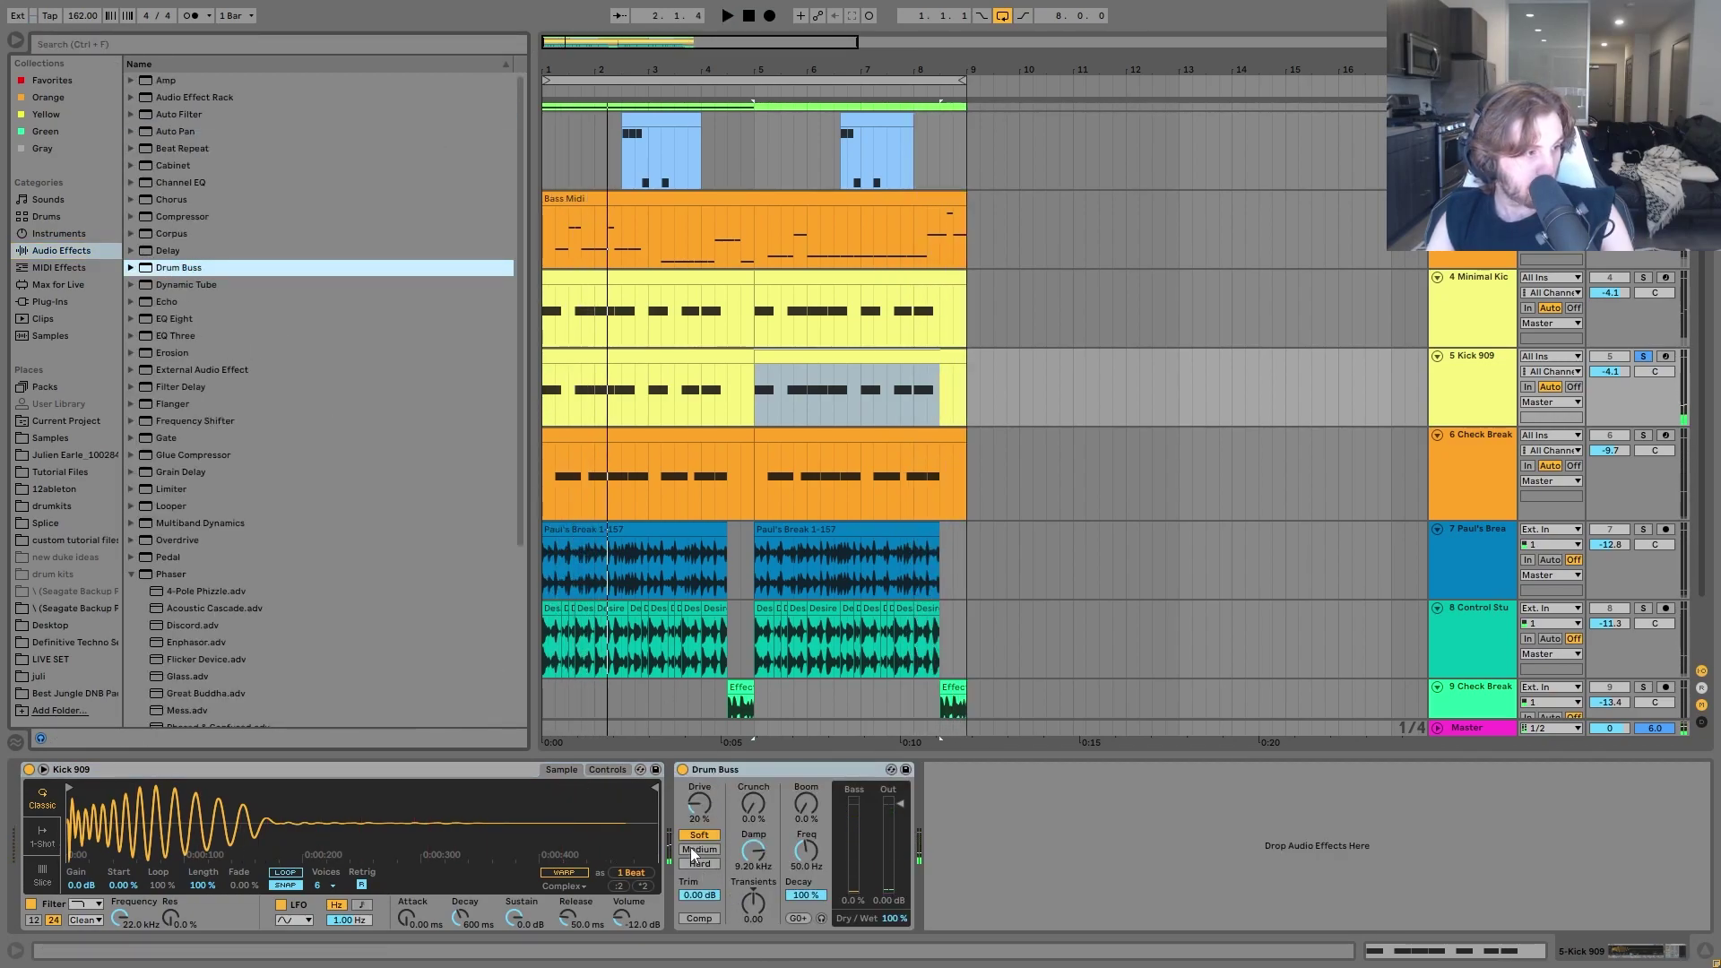
Set the Drum Buss on Kick 909 to Hard with Transients at 0.22 and Crunch at 40%, checking it in playback.
{"action": "left_click", "coordinate": [698, 849]}
{"action": "left_click", "coordinate": [699, 864]}
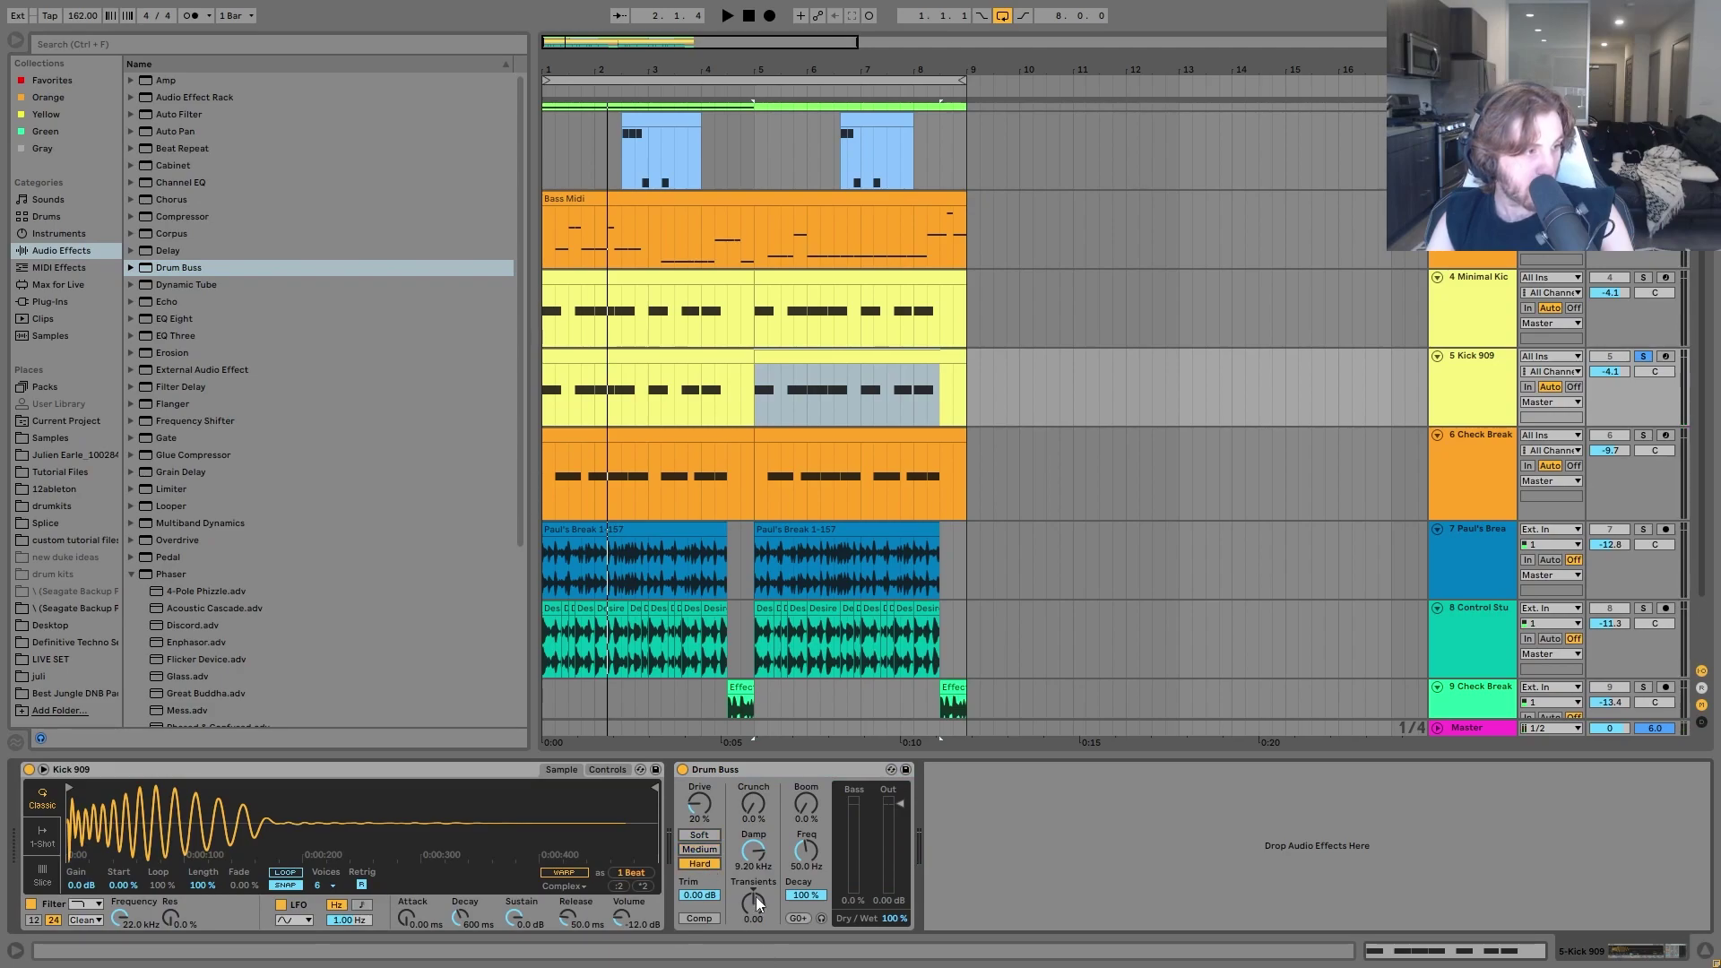
{"action": "left_click_drag", "start_coordinate": [756, 897], "coordinate": [756, 865]}
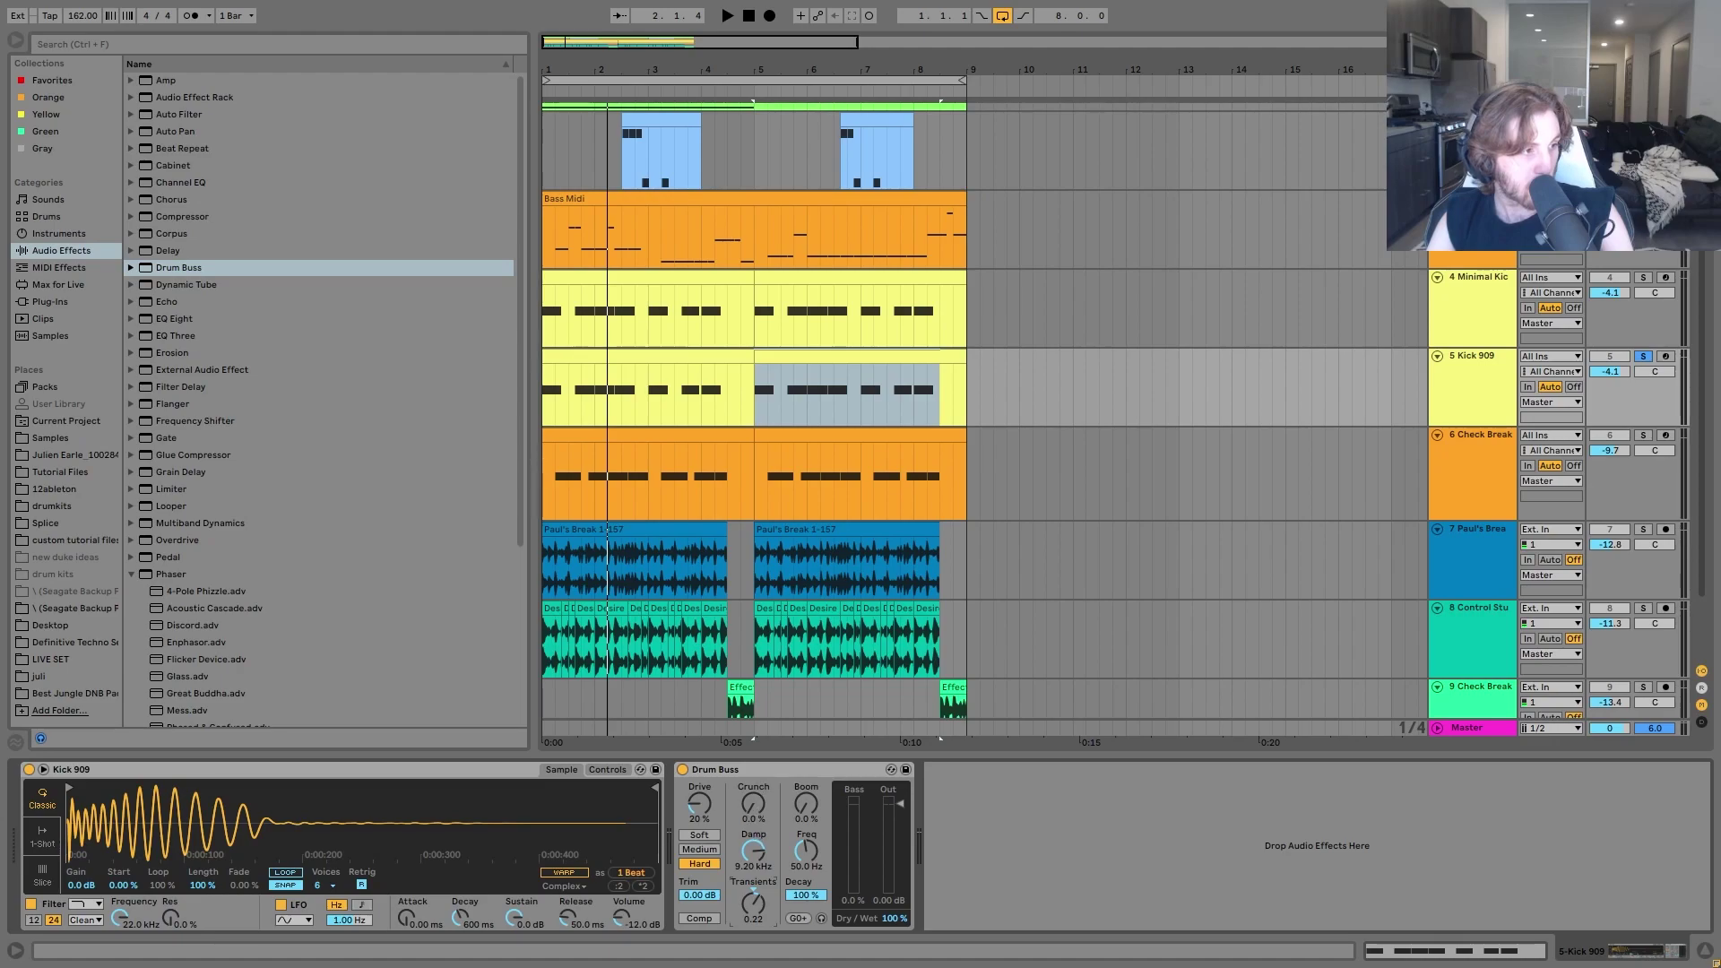
{"action": "key", "text": "space"}
{"action": "left_click_drag", "start_coordinate": [746, 811], "coordinate": [746, 780]}
{"action": "key", "text": "space"}
Shorten the Kick 909 sample to end right after its main decay, and set the Drum Buss Dry/Wet to 28%.
{"action": "left_click_drag", "start_coordinate": [657, 790], "coordinate": [412, 791]}
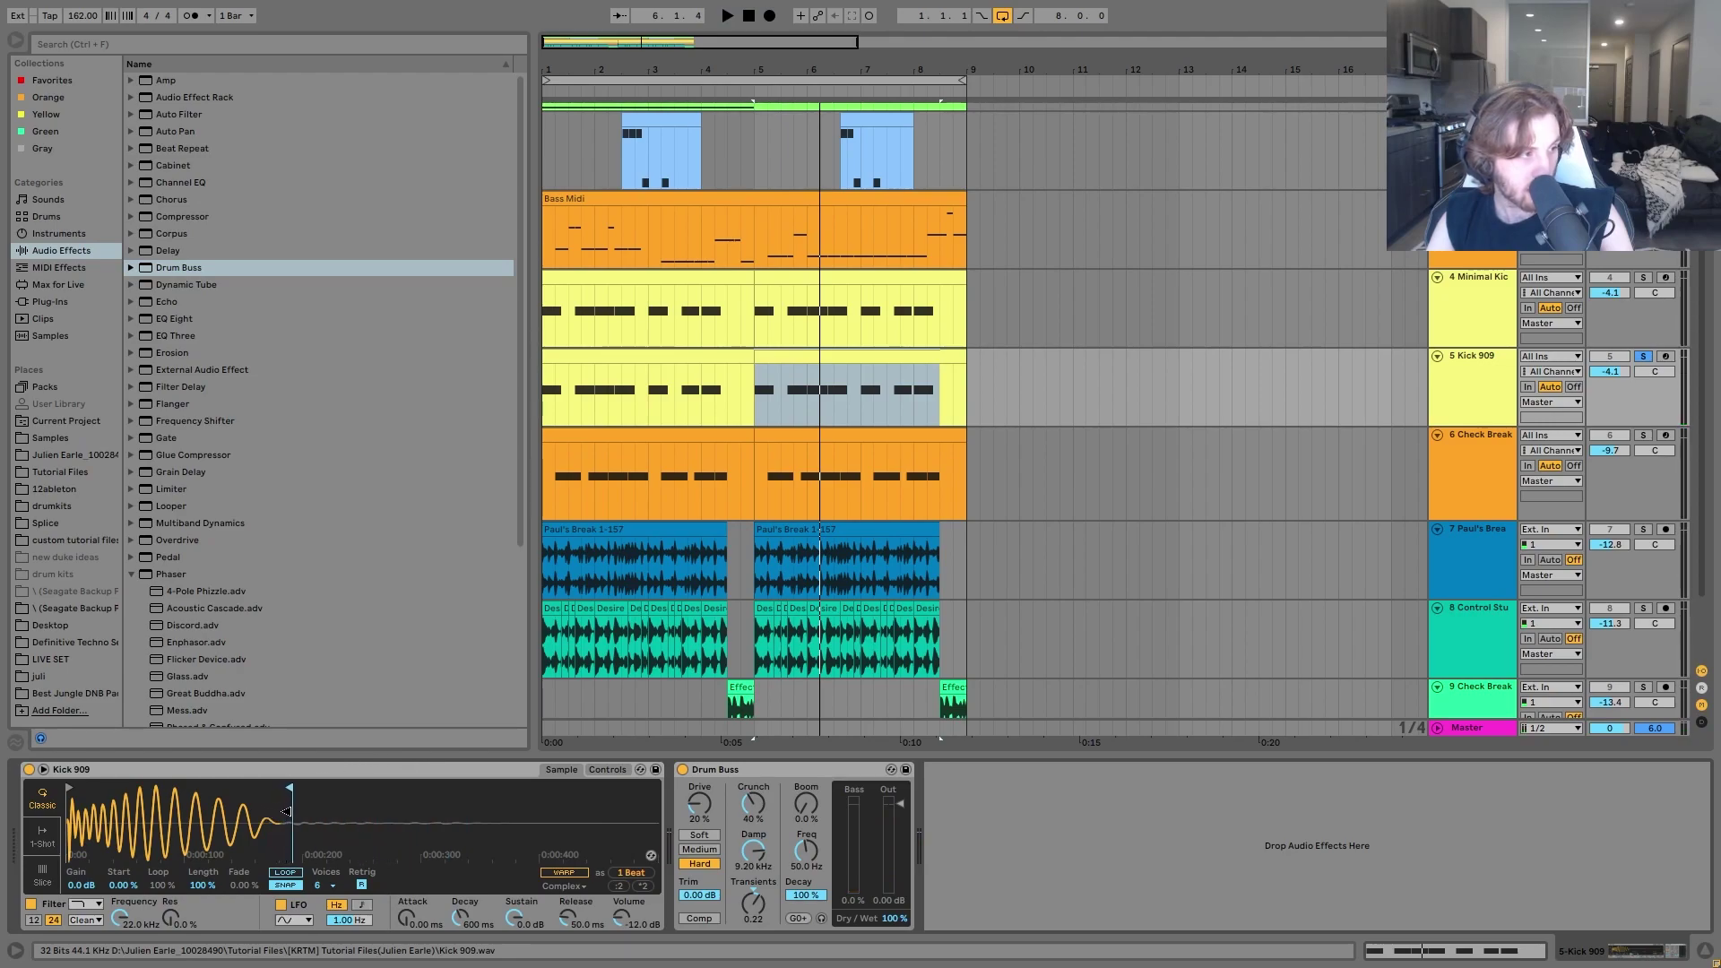
{"action": "key", "text": "space"}
{"action": "left_click_drag", "start_coordinate": [884, 917], "coordinate": [884, 952]}
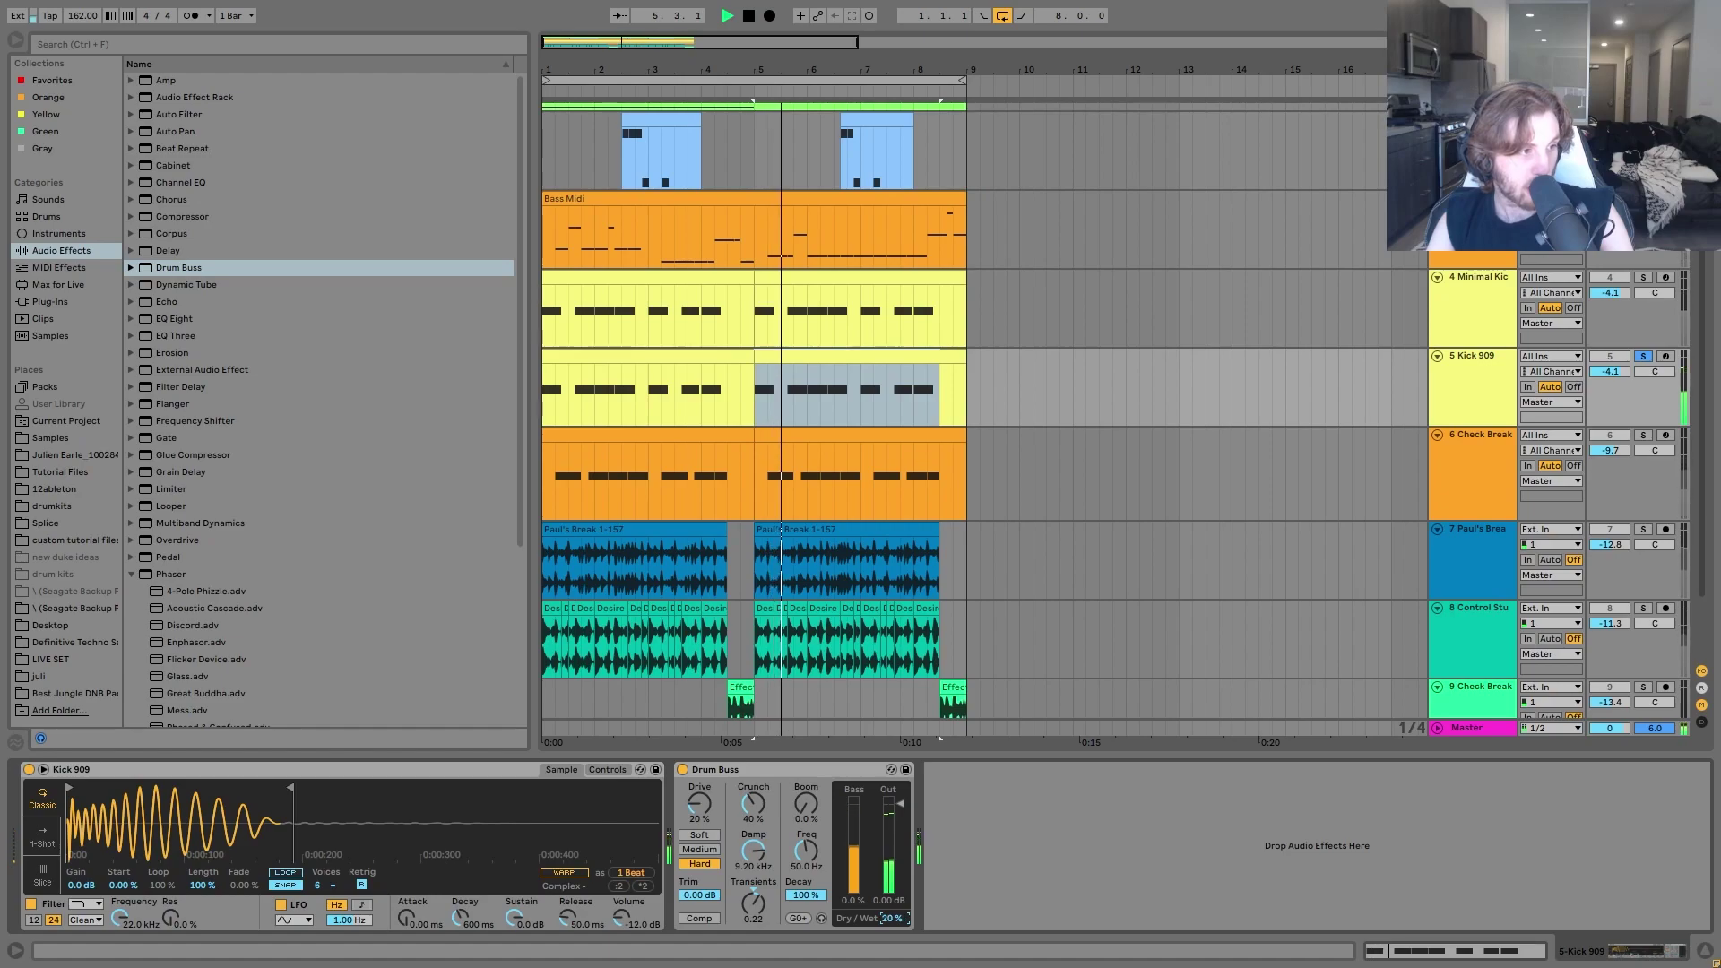
Transpose the Kick 909 sampler to -3 st and solo the Minimal Kick track to compare the two kicks.
{"action": "left_click", "coordinate": [615, 771]}
{"action": "left_click_drag", "start_coordinate": [570, 873], "coordinate": [566, 883]}
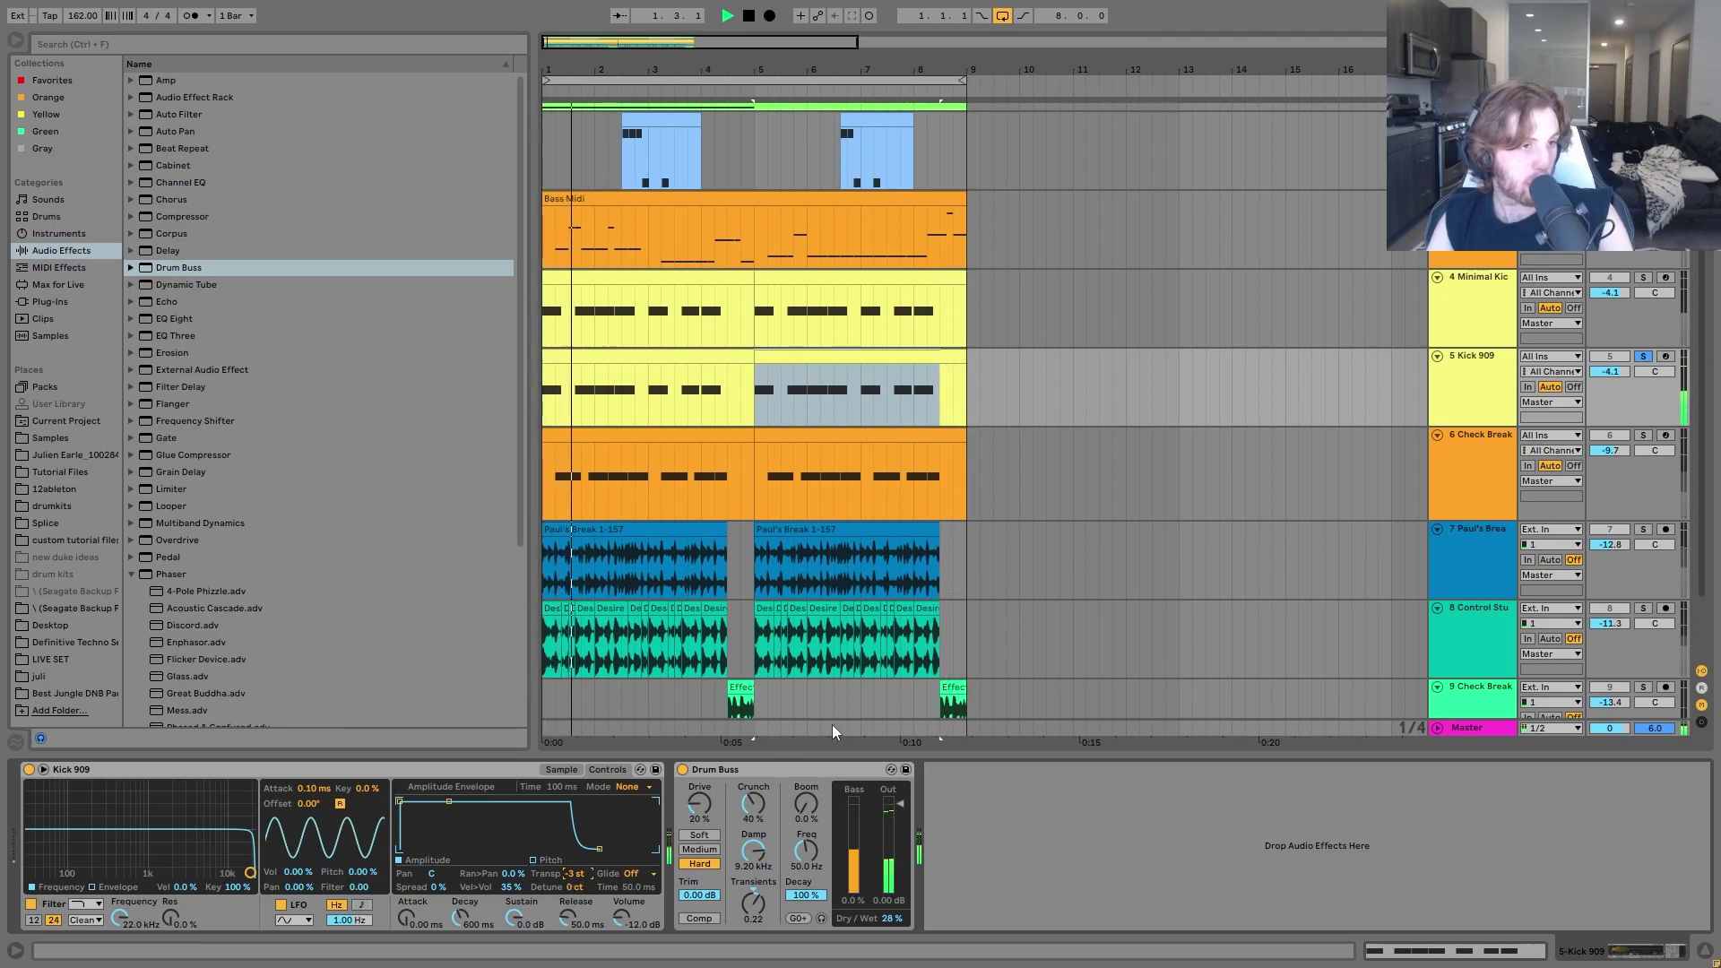
{"action": "left_click", "coordinate": [1644, 277]}
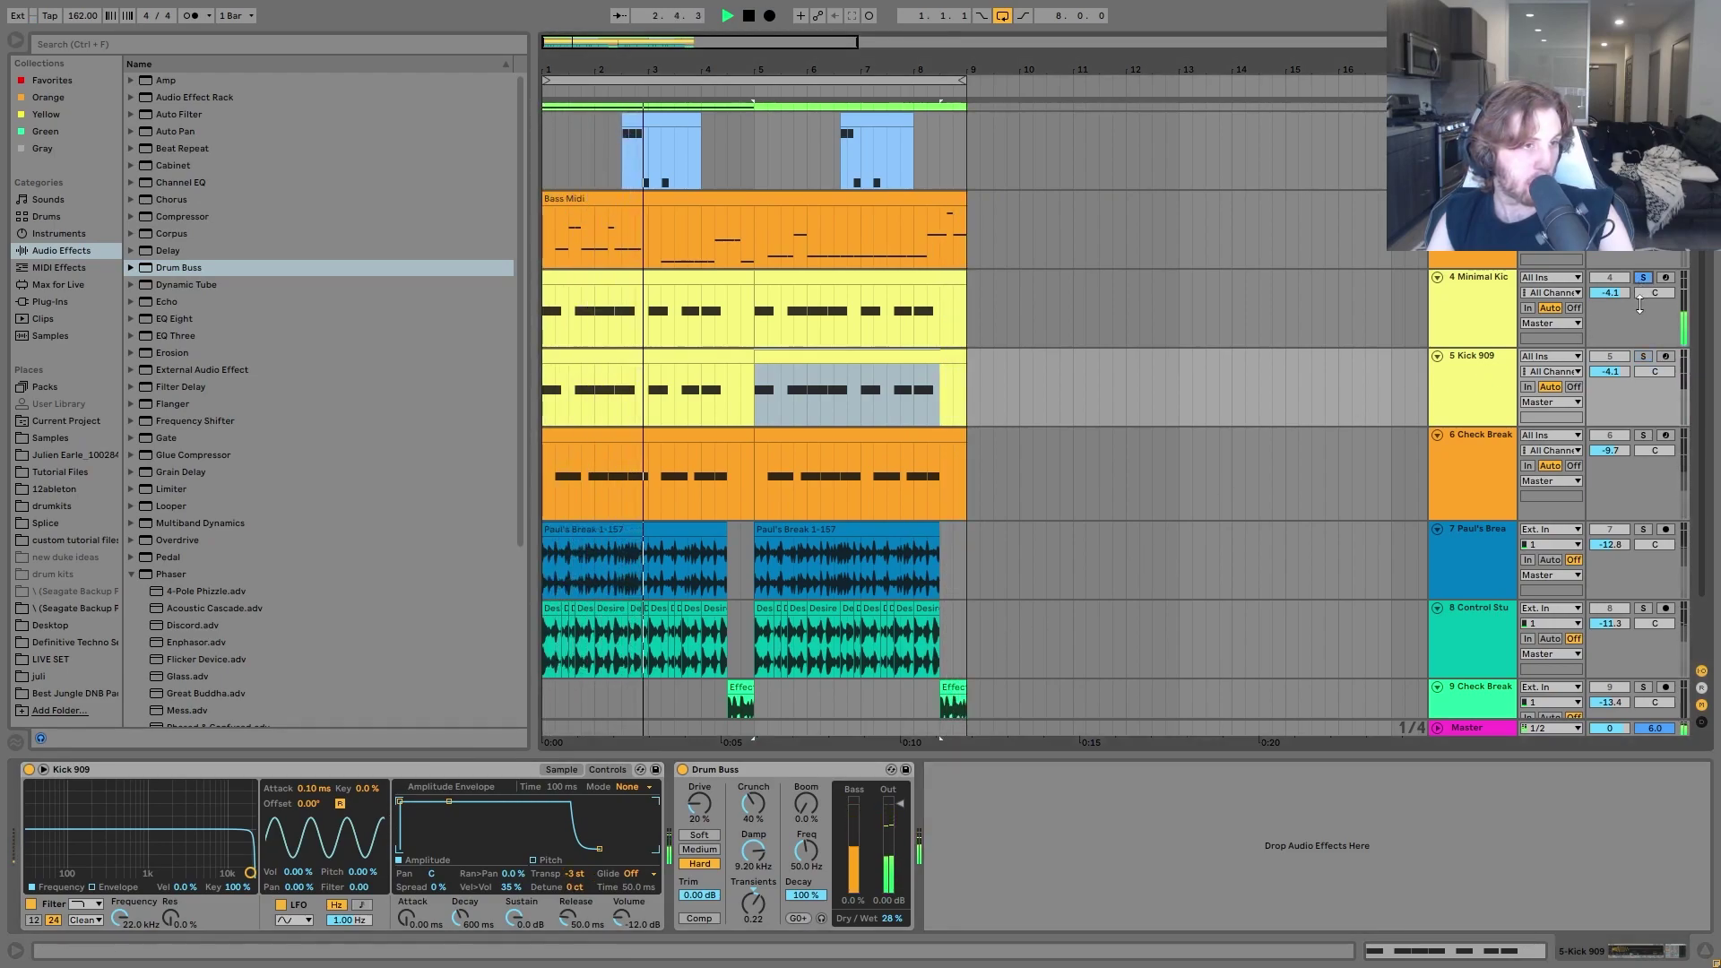
{"action": "key", "text": "space"}
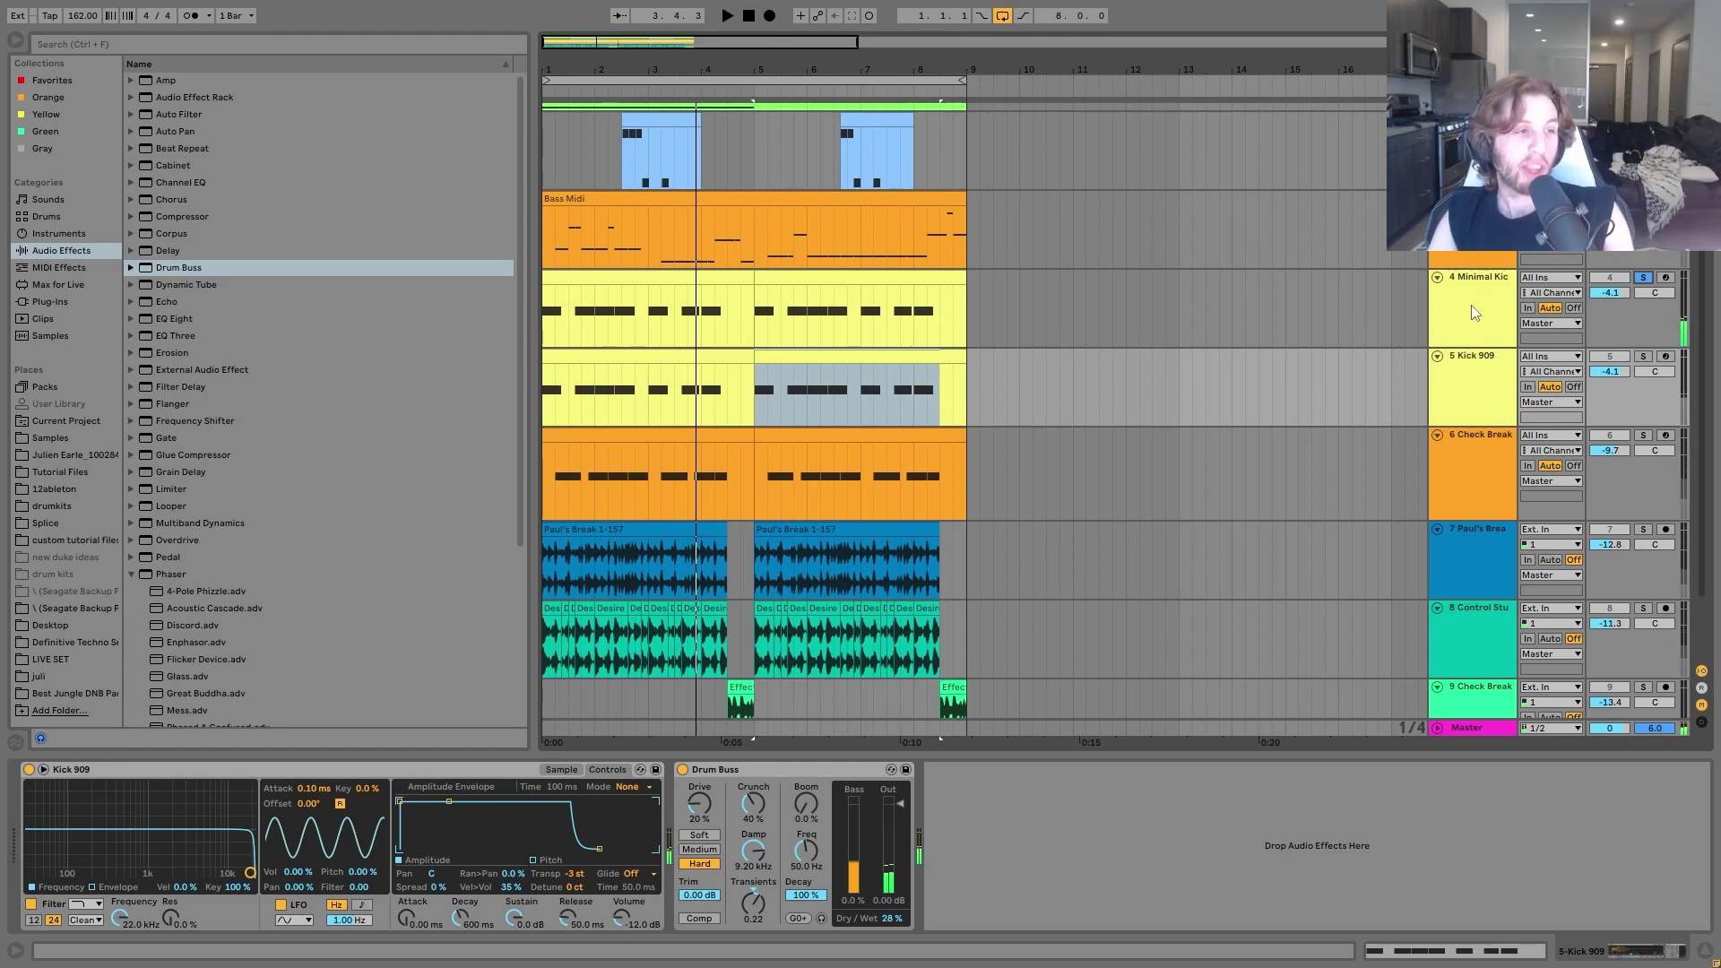
Delete the Kick 909 track and reselect the Minimal Kick track.
{"action": "left_click", "coordinate": [1499, 377]}
{"action": "key", "text": "Delete"}
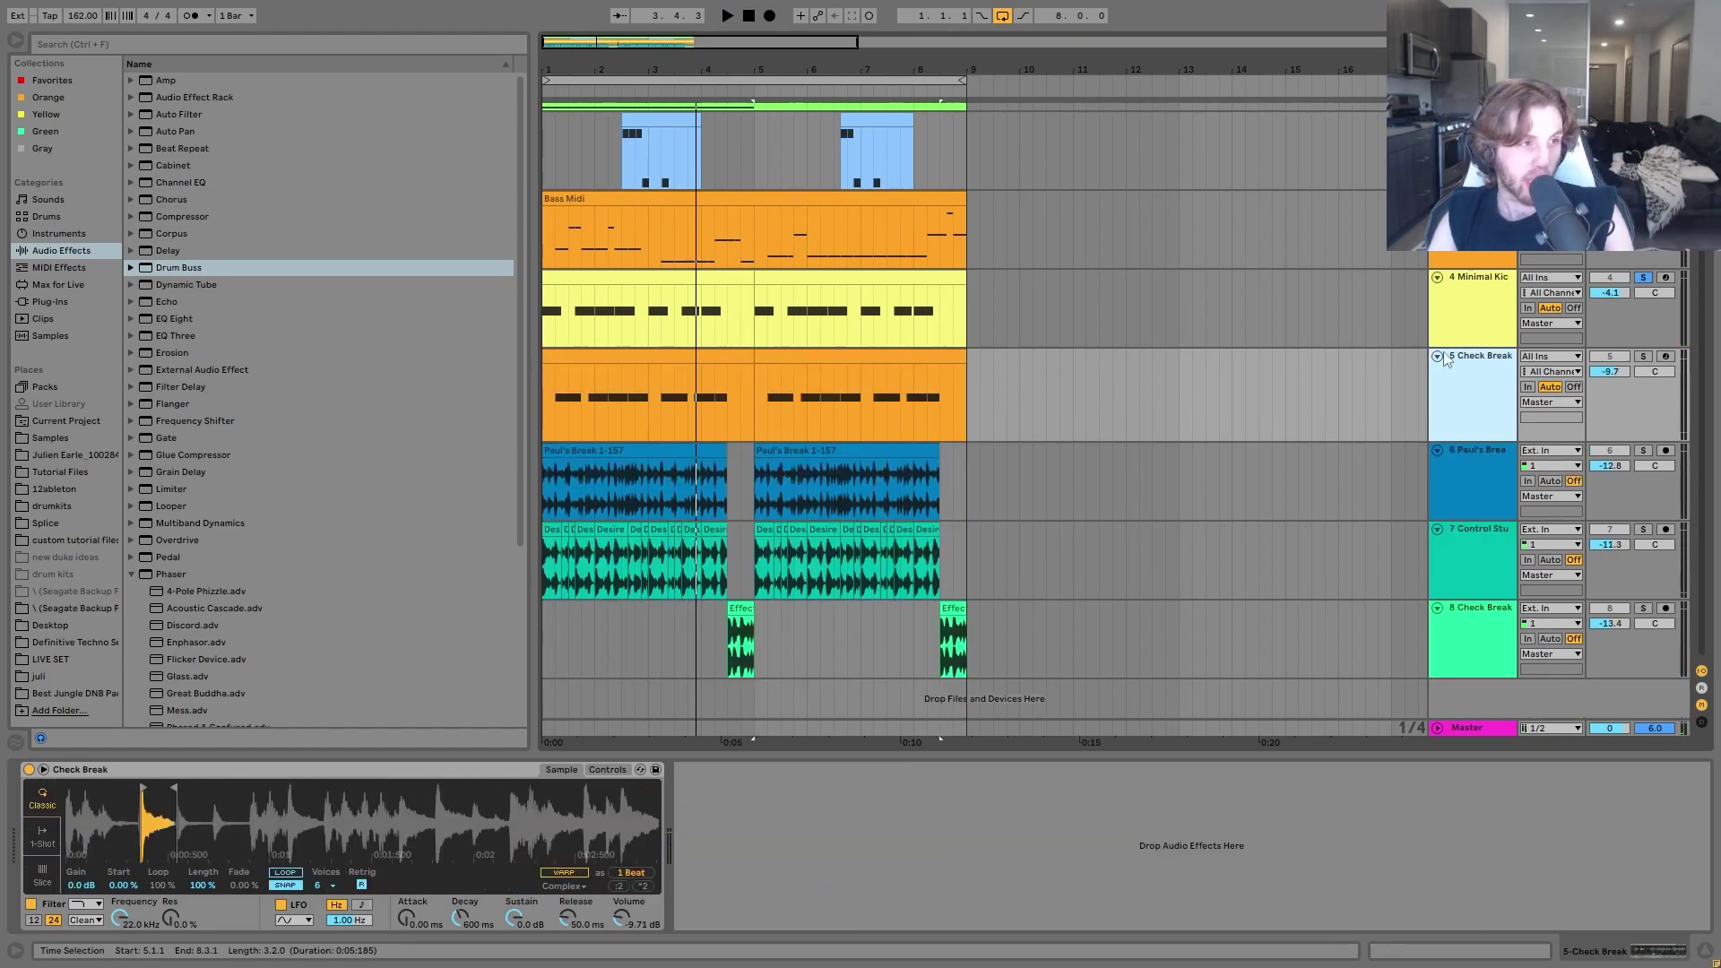
{"action": "left_click", "coordinate": [1466, 325]}
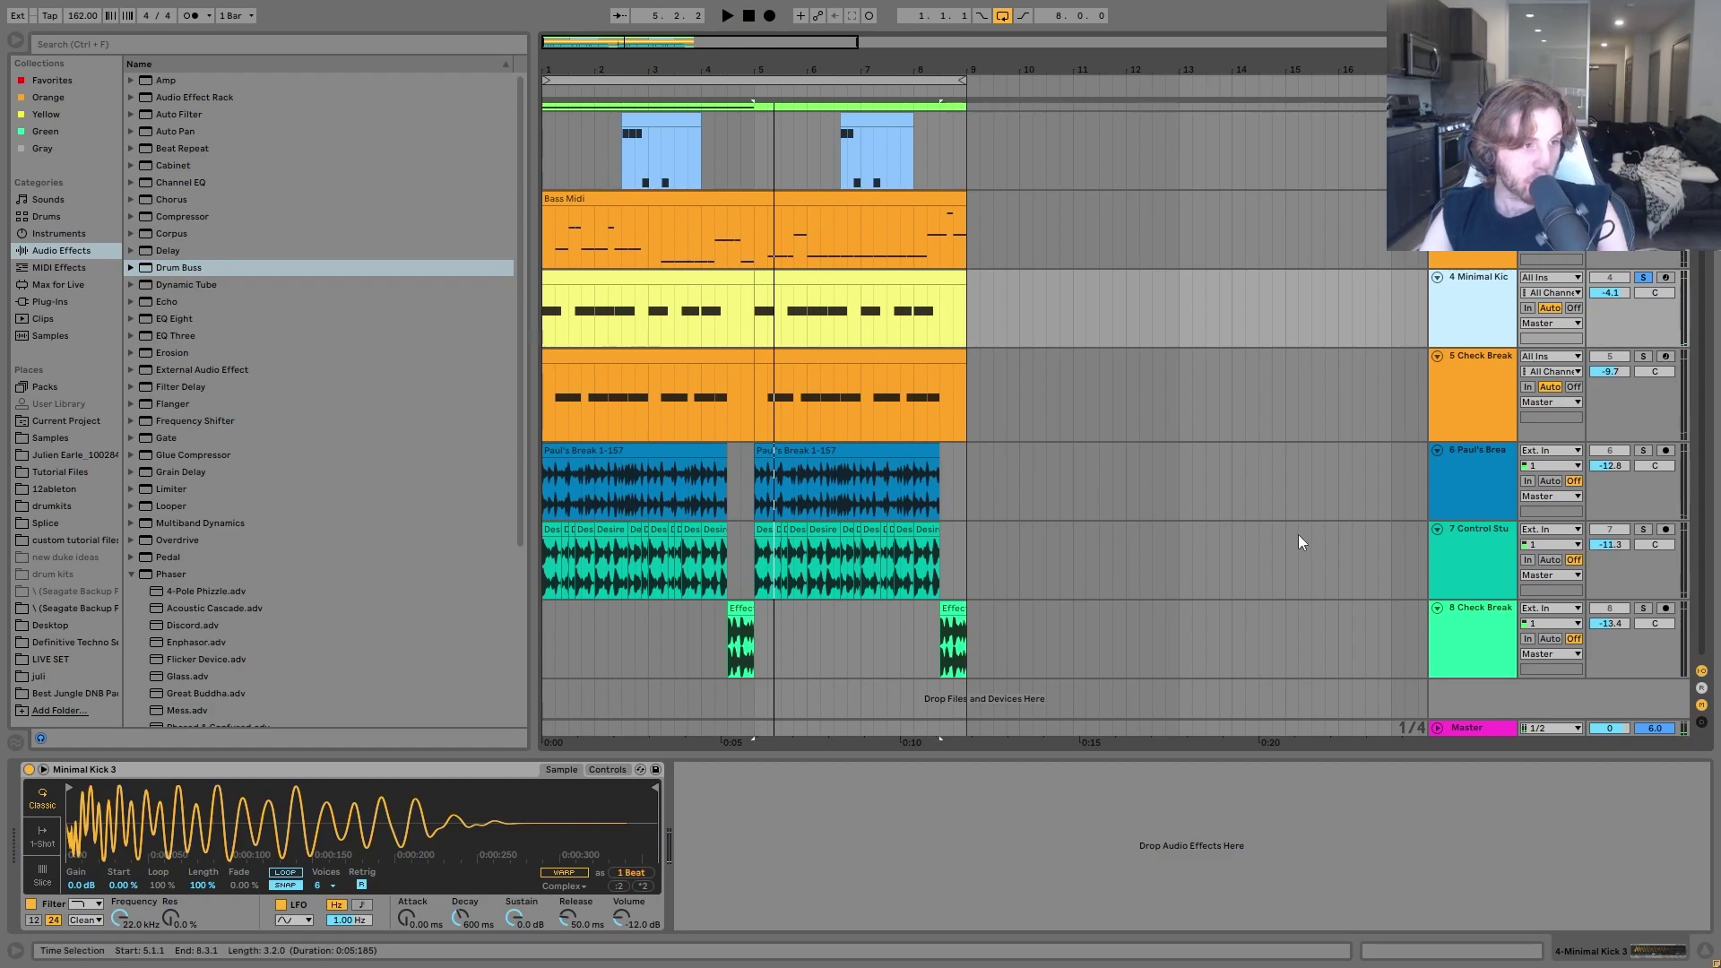
Solo the Control Stutter Break track with its Auto Filter shown and play its second section from bar 5.
{"action": "left_click", "coordinate": [1471, 594]}
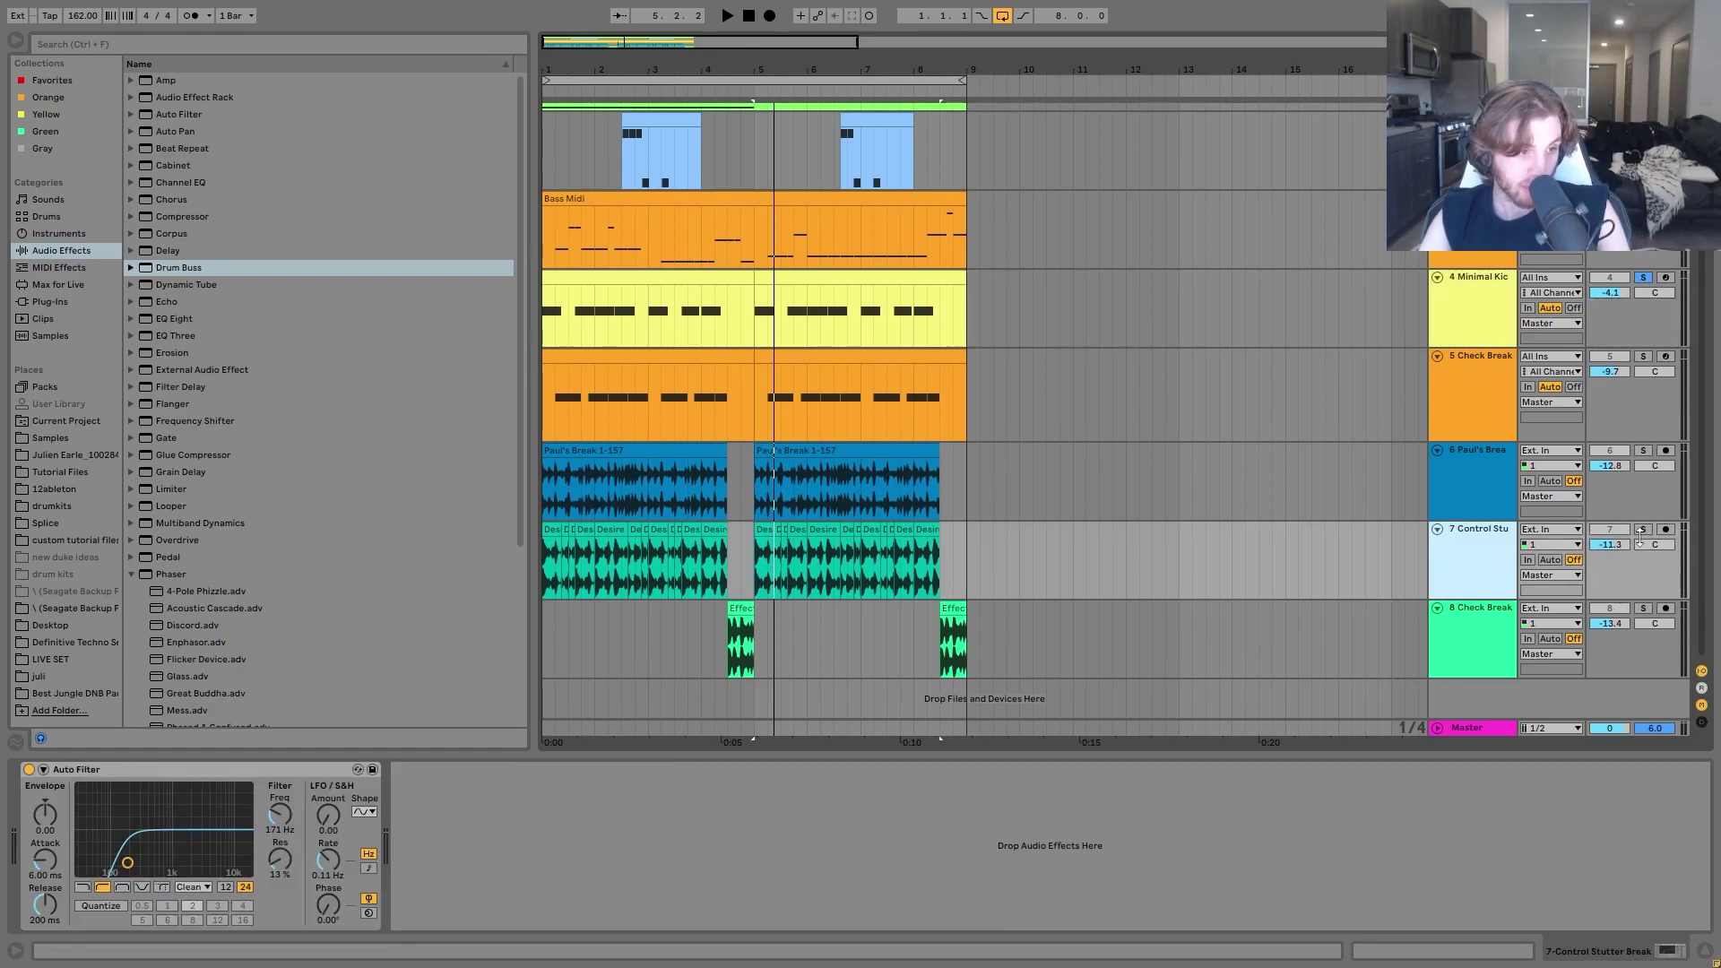
{"action": "left_click", "coordinate": [1644, 529]}
{"action": "key", "text": "space"}
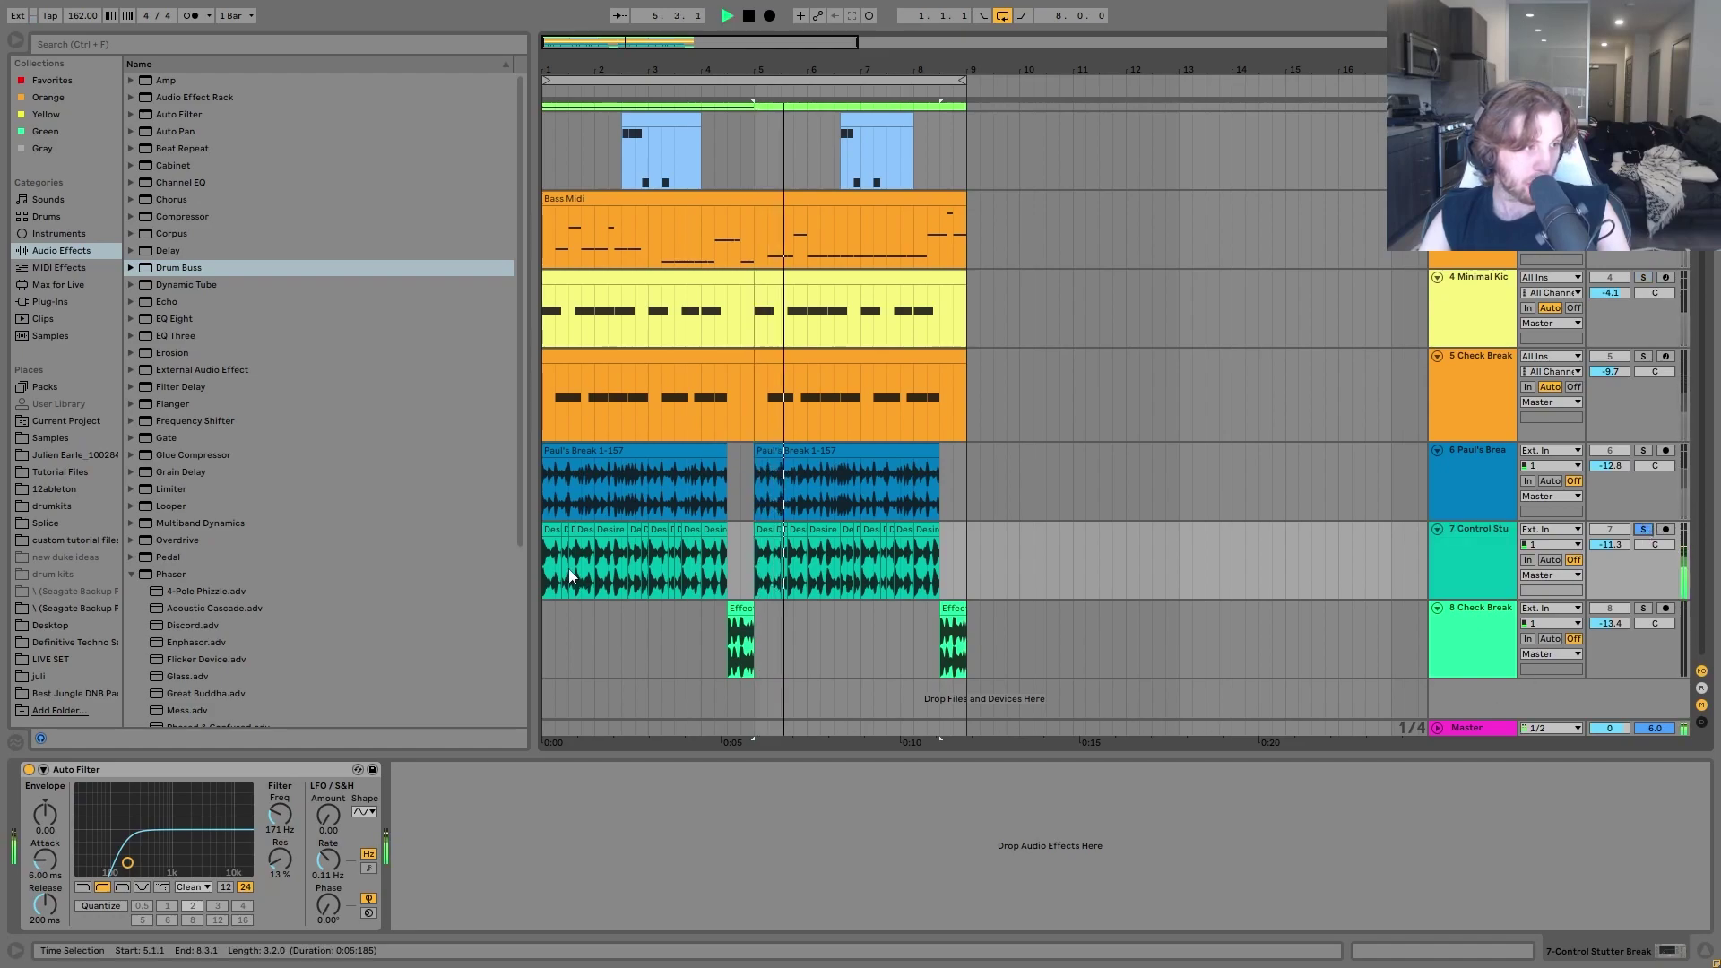
{"action": "key", "text": "space"}
Select the first Desire Break slice at bar 1, view the track's slices up close, and play them from the start.
{"action": "left_click_drag", "start_coordinate": [543, 561], "coordinate": [562, 560]}
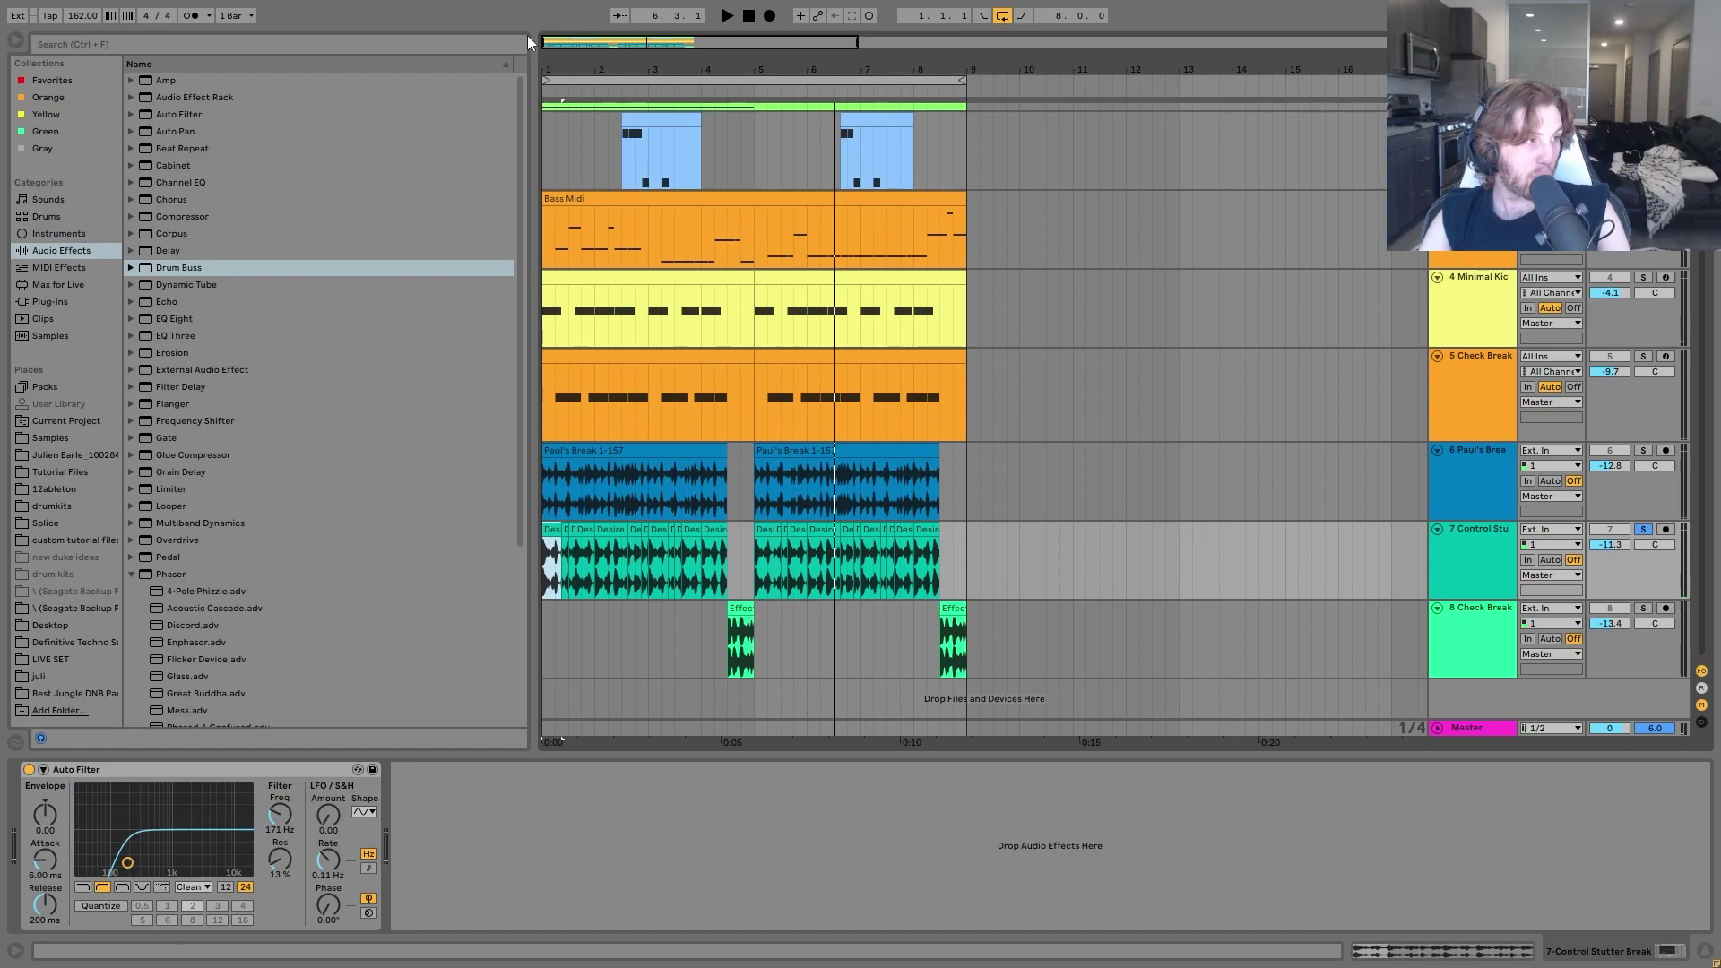
{"action": "key", "text": "z"}
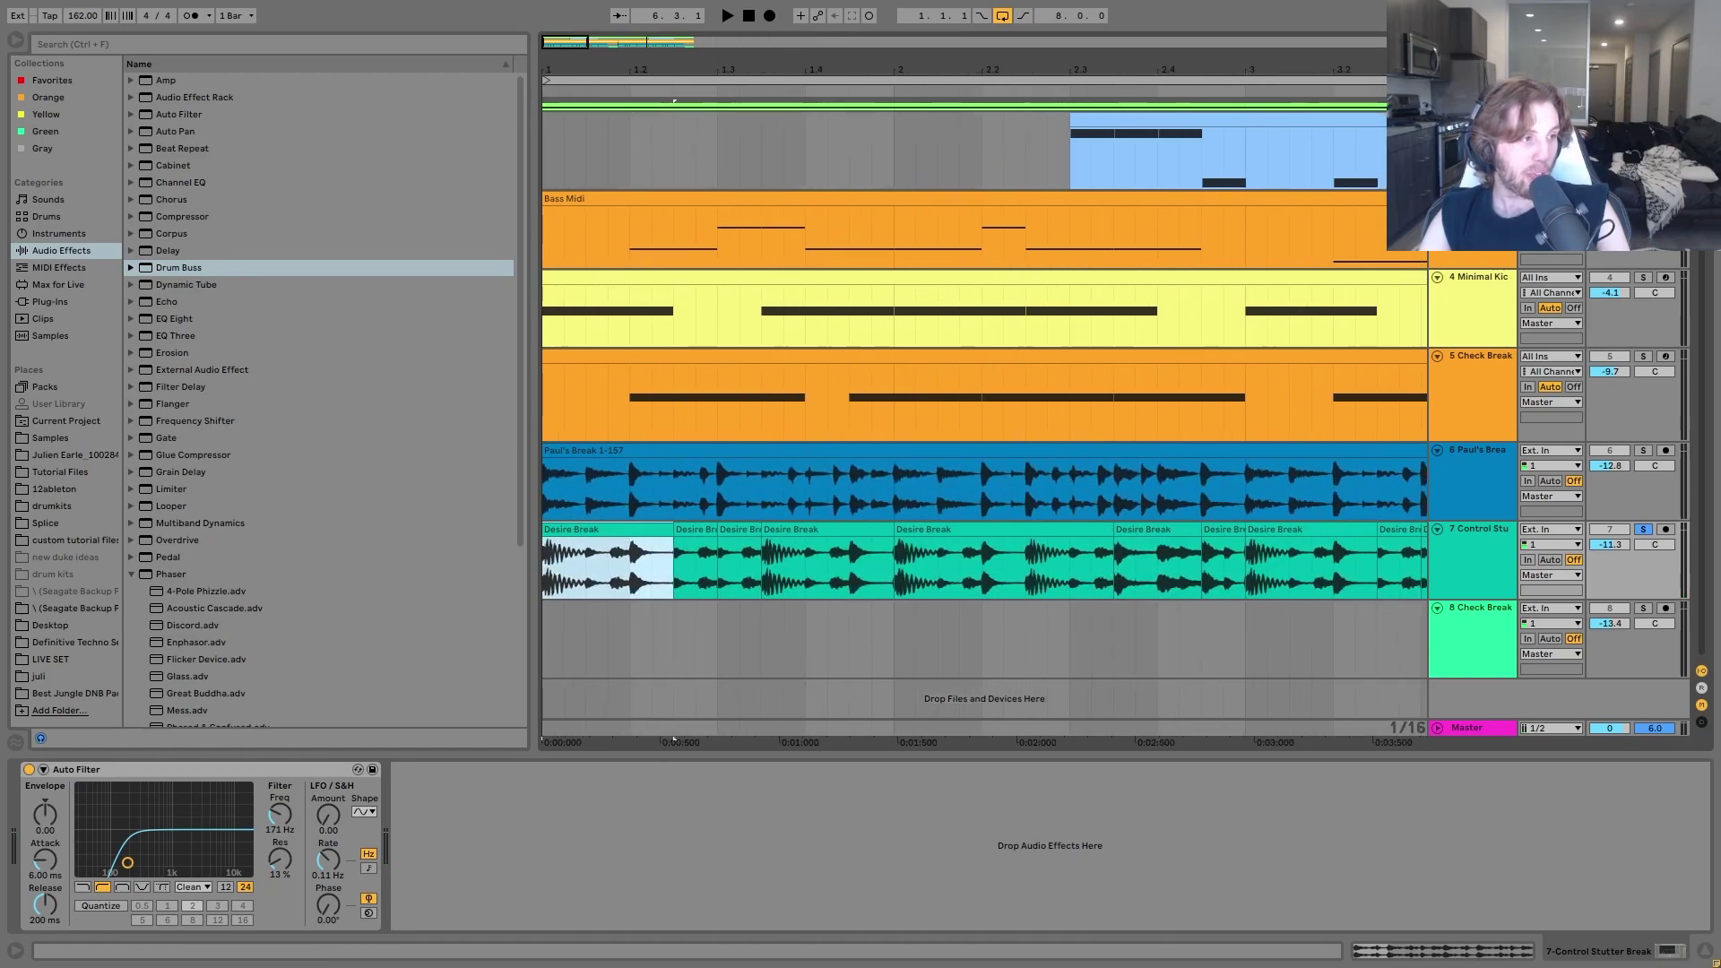
{"action": "key", "text": "space"}
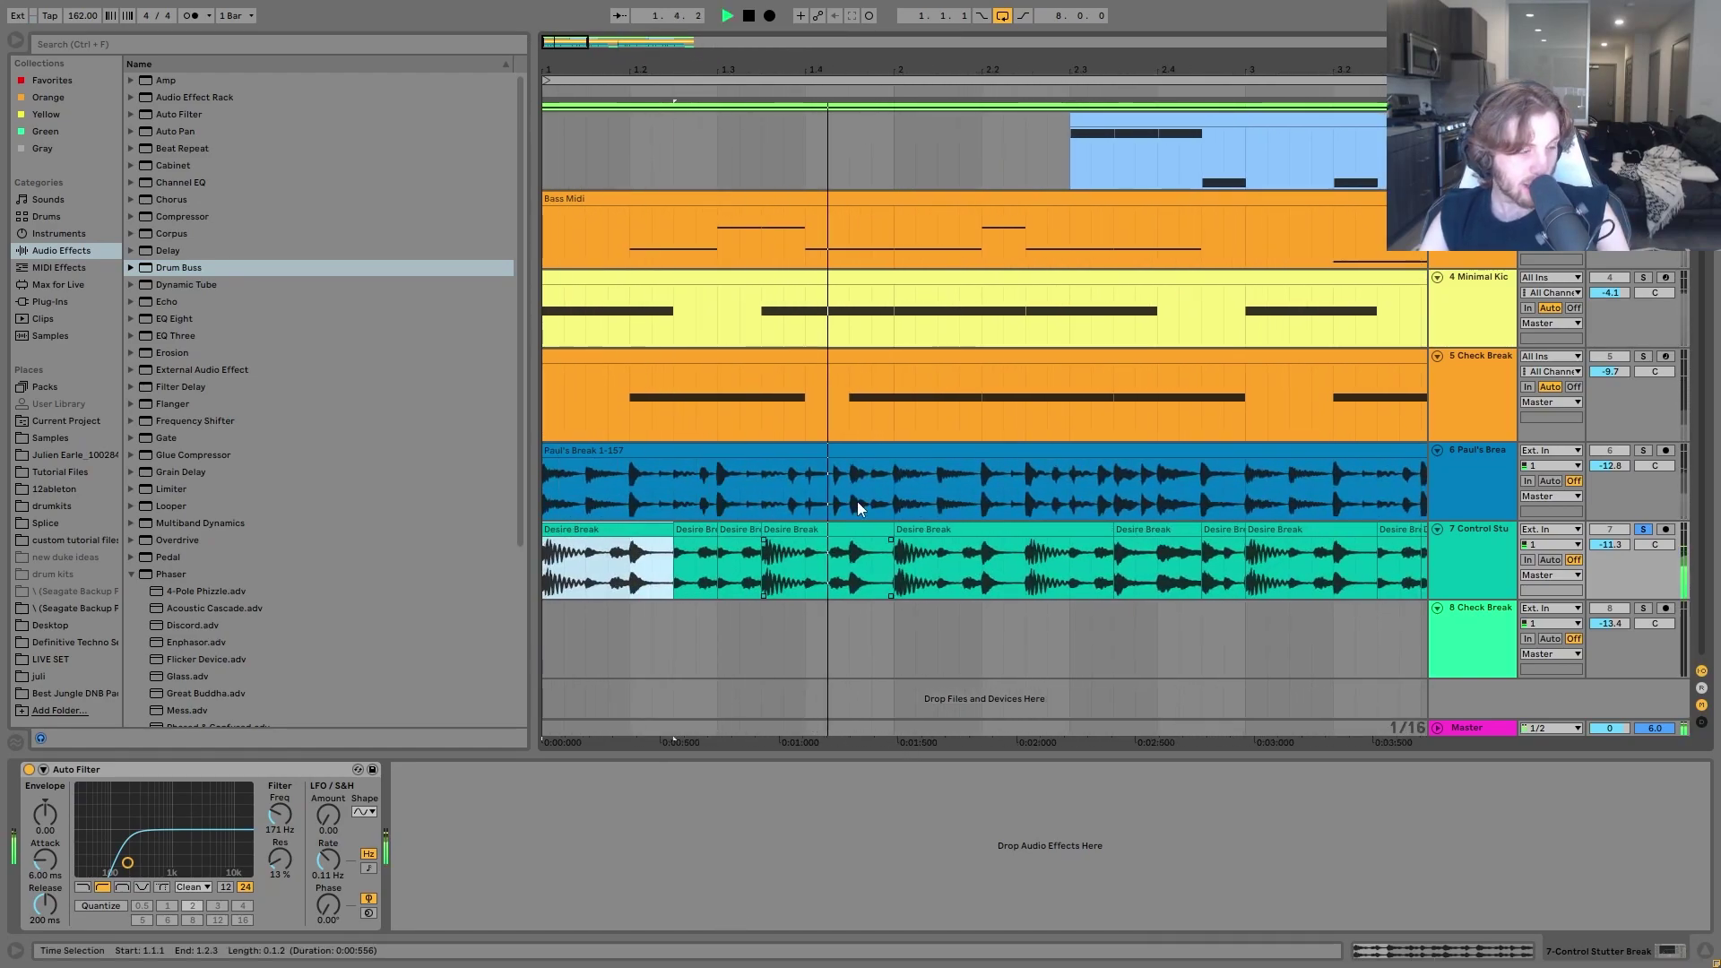
{"action": "key", "text": "space"}
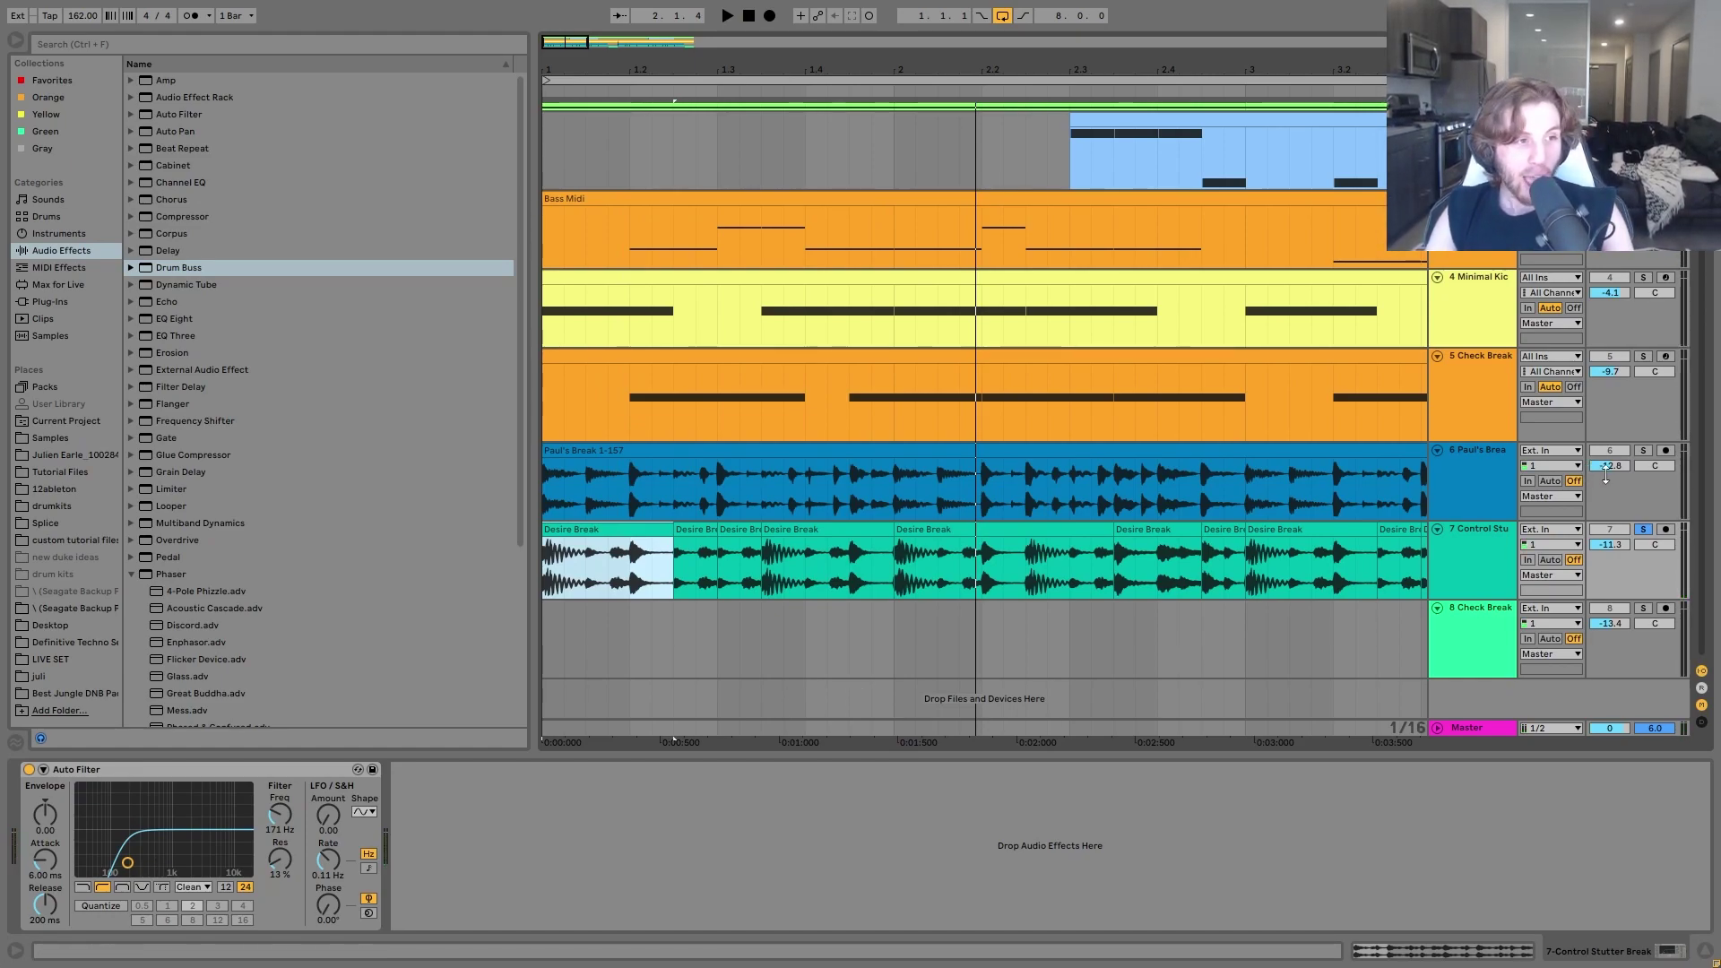
Solo Paul's Break alongside the Control Stutter Break, show its Auto Filter, and play both layers from bar 1.
{"action": "left_click", "coordinate": [1643, 450]}
{"action": "key", "text": "space"}
{"action": "left_click", "coordinate": [1453, 466]}
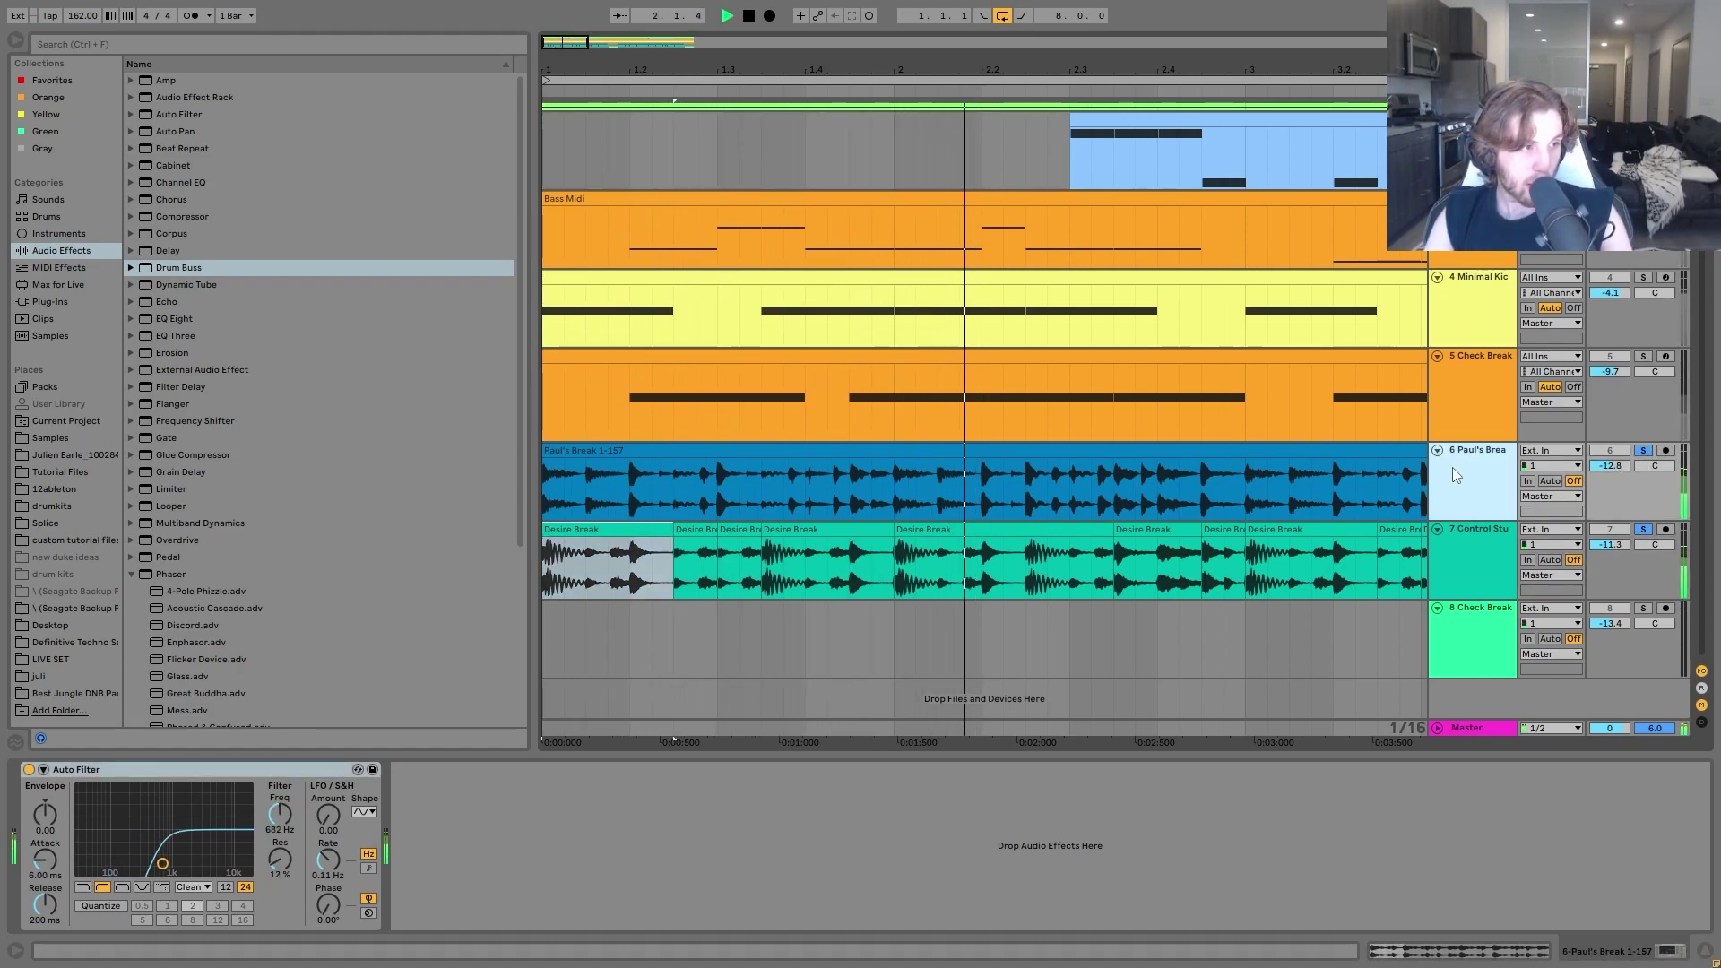
{"action": "left_click_drag", "start_coordinate": [967, 40], "coordinate": [818, 72]}
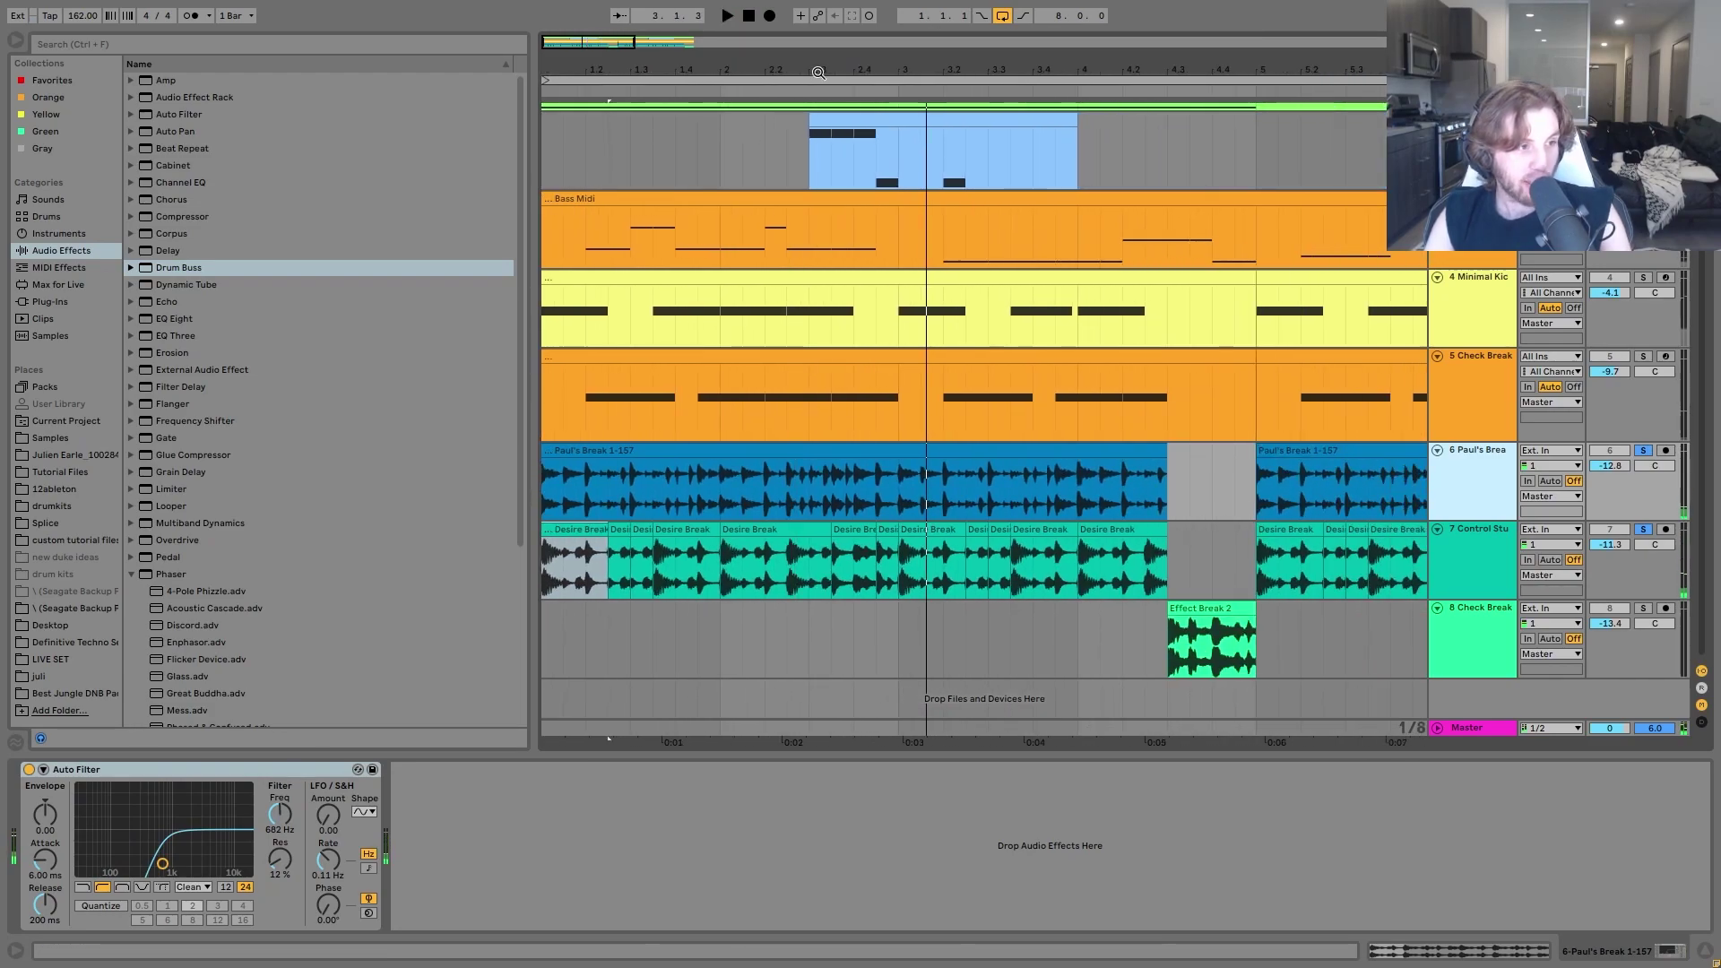
{"action": "left_click", "coordinate": [1641, 531]}
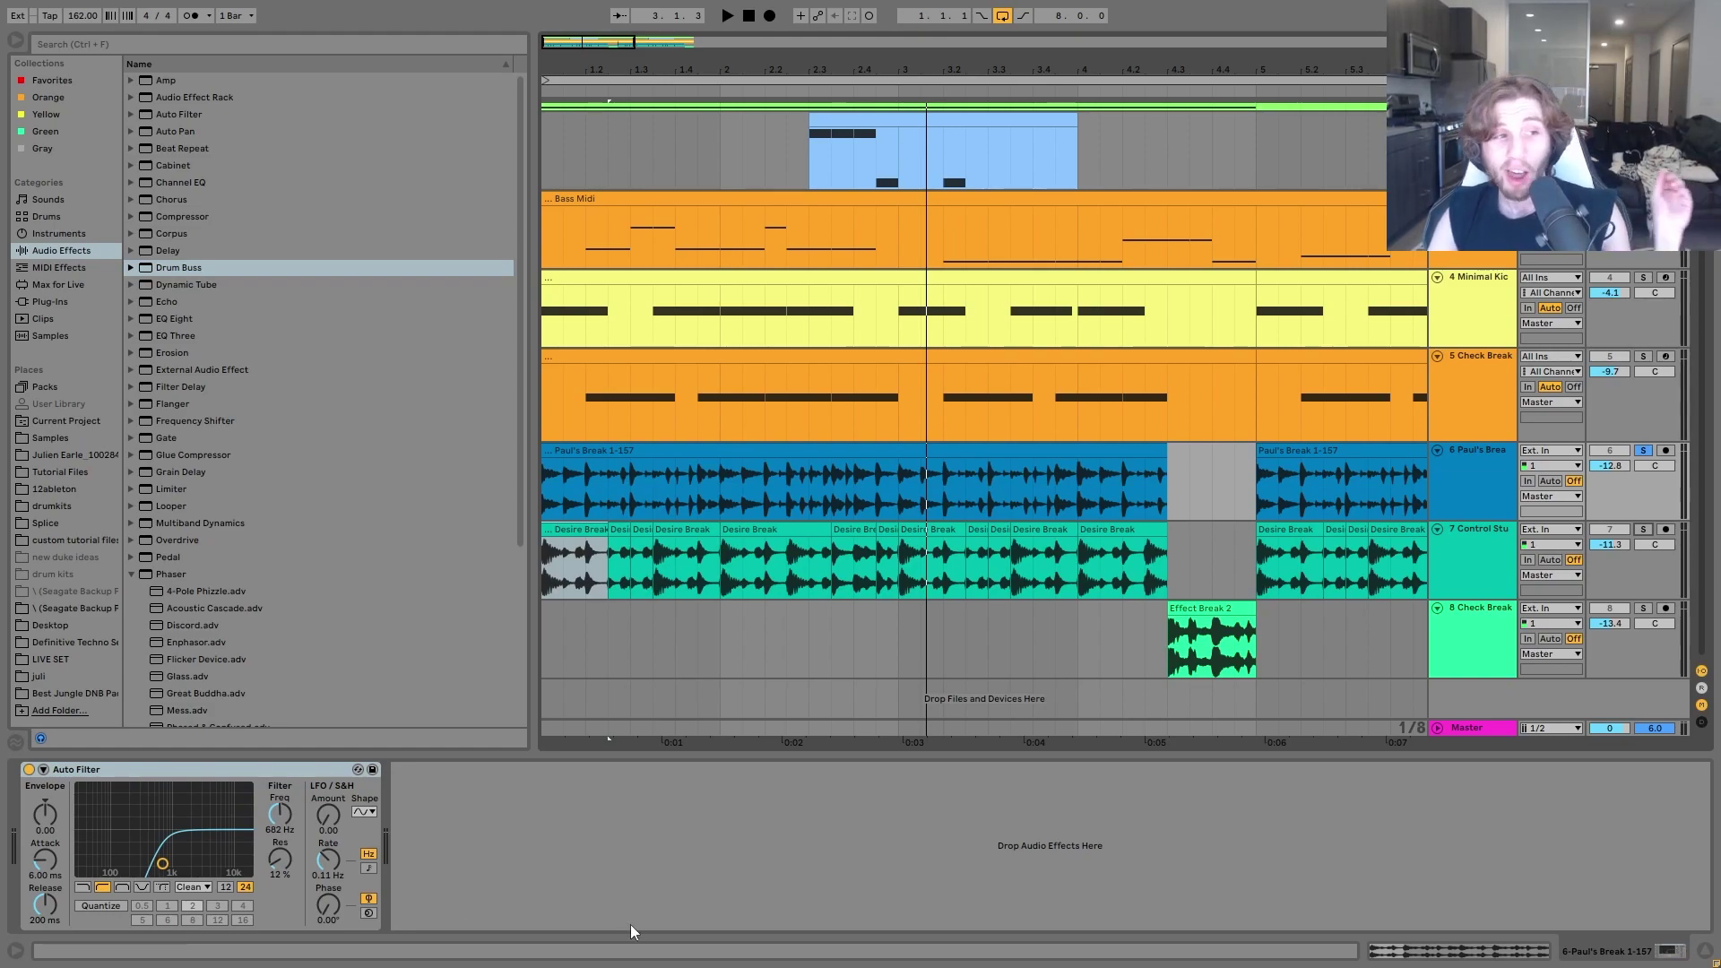
Replay the opening of the two layered breaks from bar 1 in short passes.
{"action": "key", "text": "space"}
{"action": "key", "text": "space"}
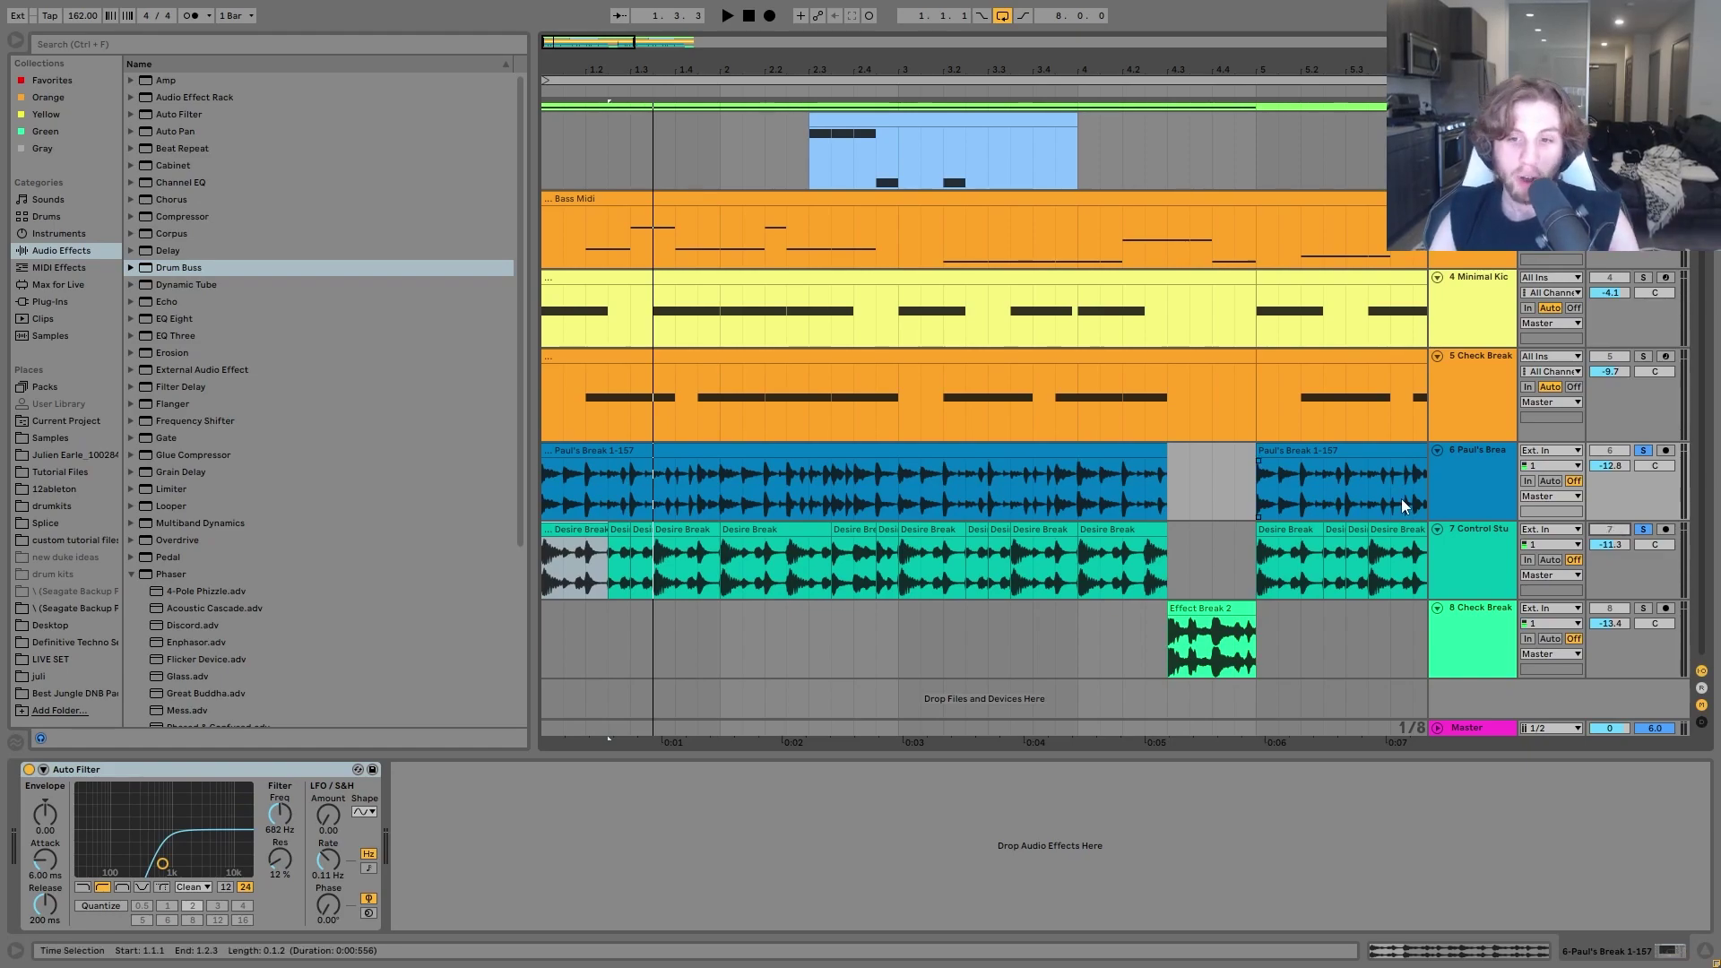
{"action": "key", "text": "space"}
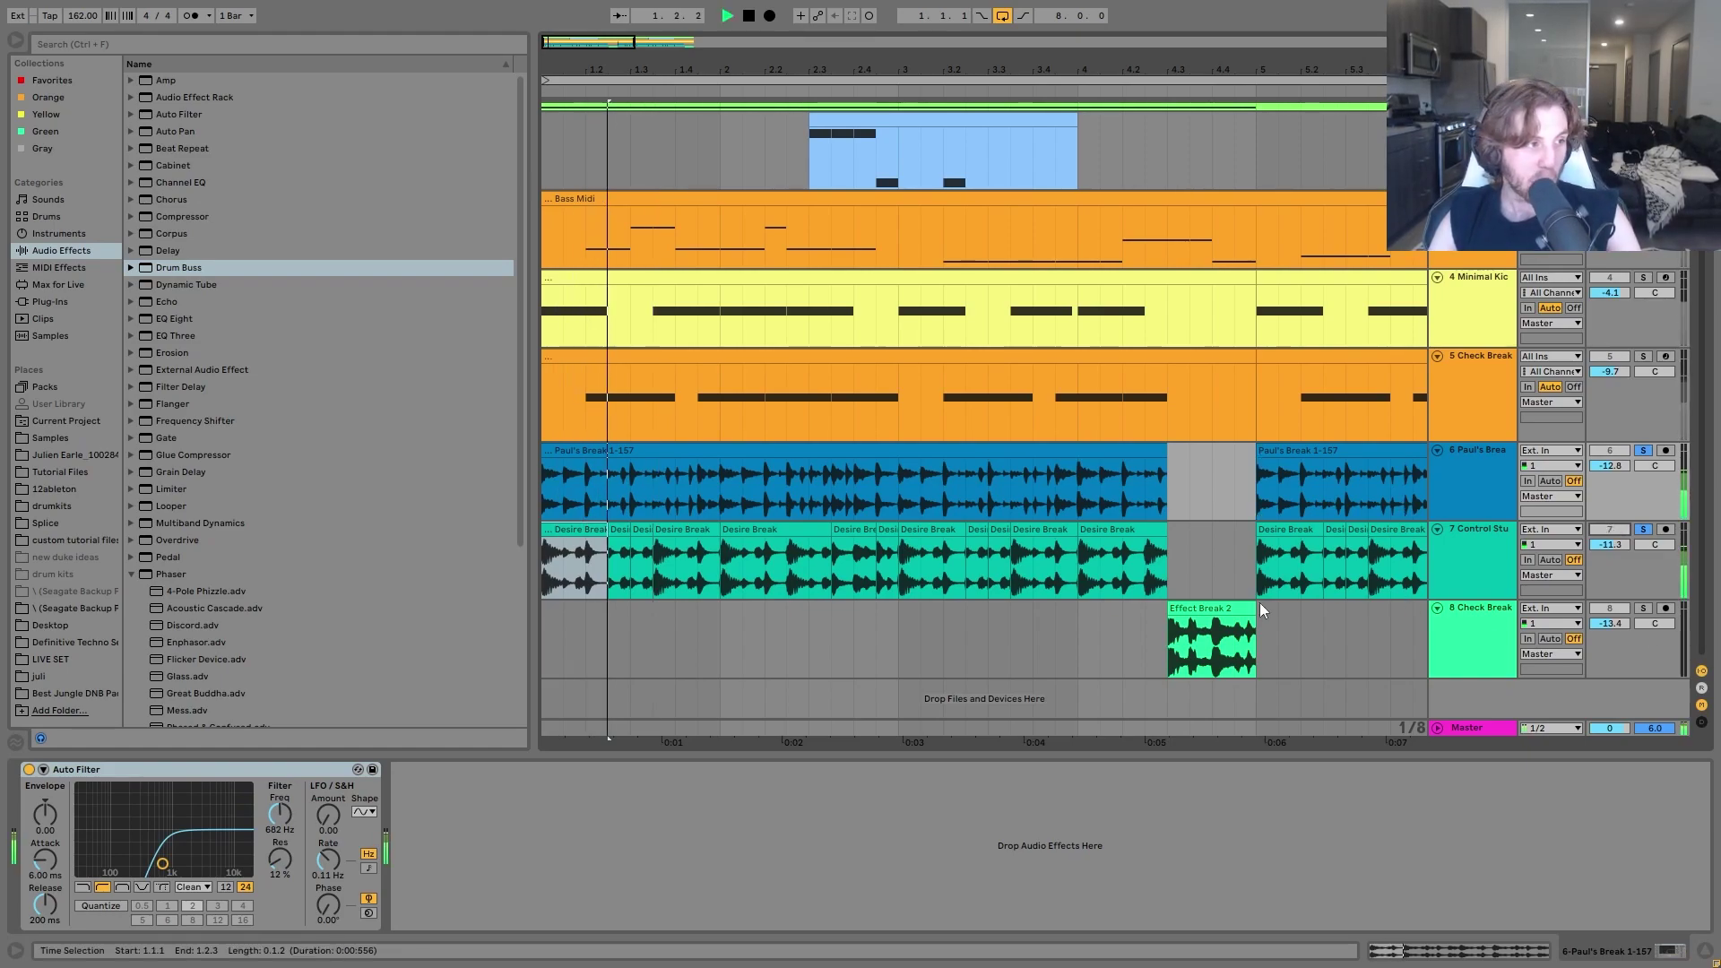
{"action": "key", "text": "space"}
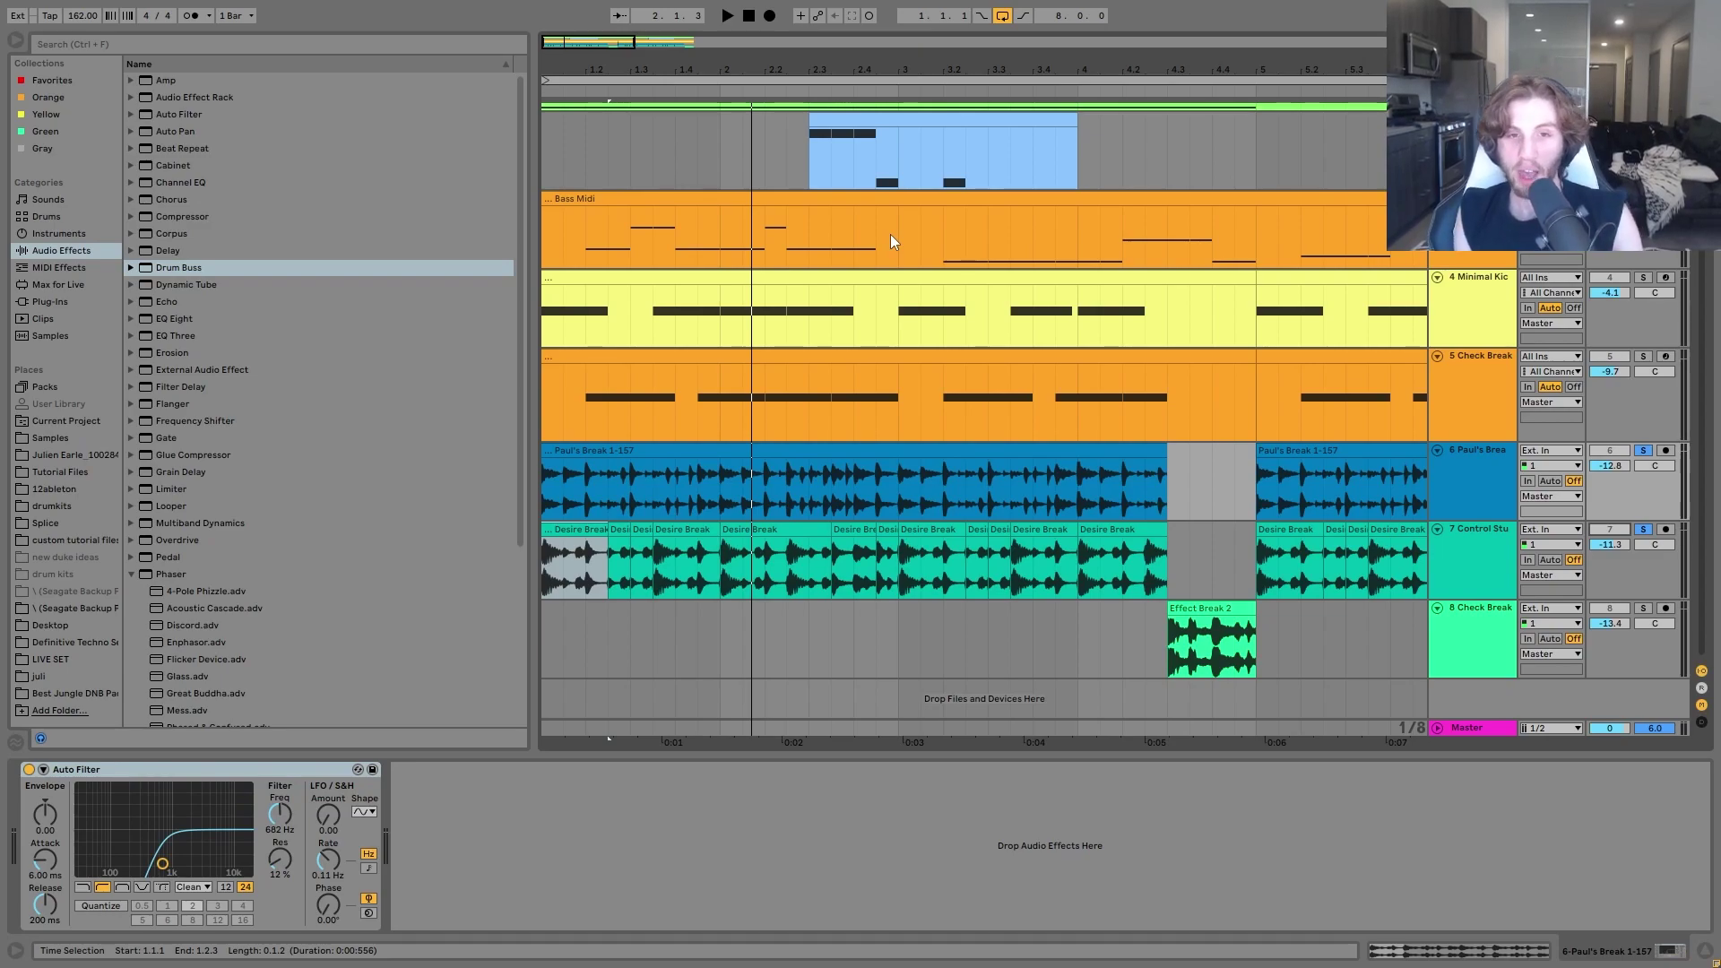
{"action": "key", "text": "space"}
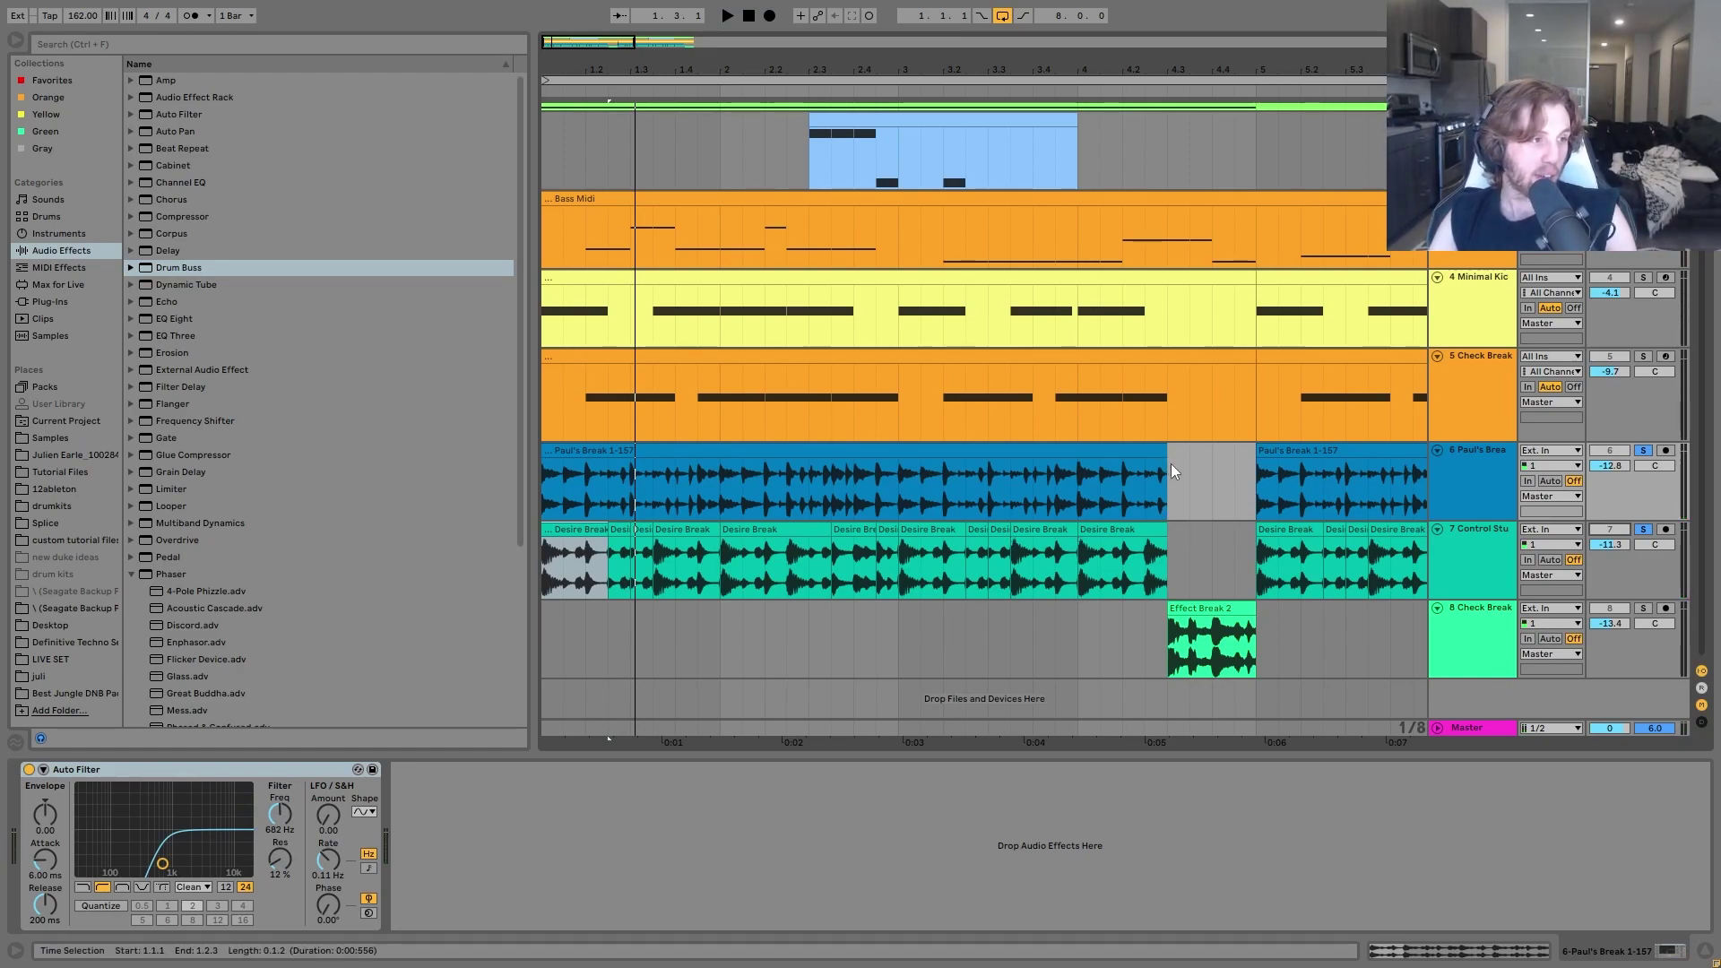
Select the gap from 4.3 to bar 5 on both break tracks and play it with Check Break track 8 also soloed.
{"action": "left_click_drag", "start_coordinate": [1171, 464], "coordinate": [1255, 541]}
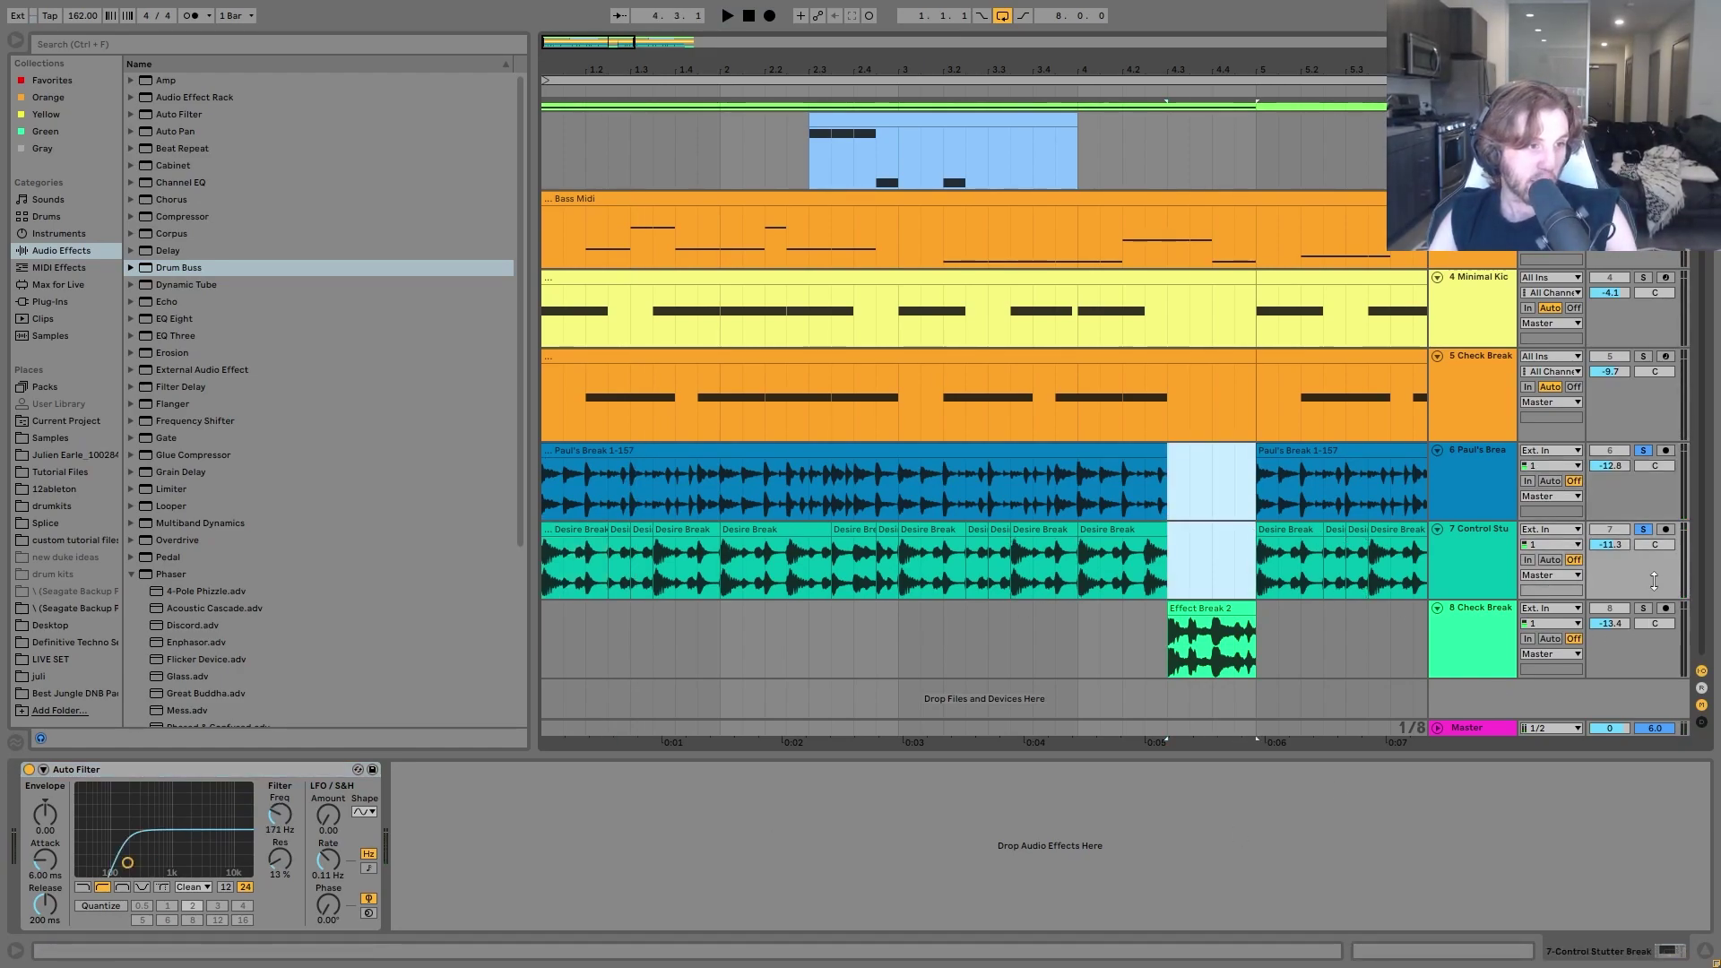
{"action": "left_click", "coordinate": [1645, 608]}
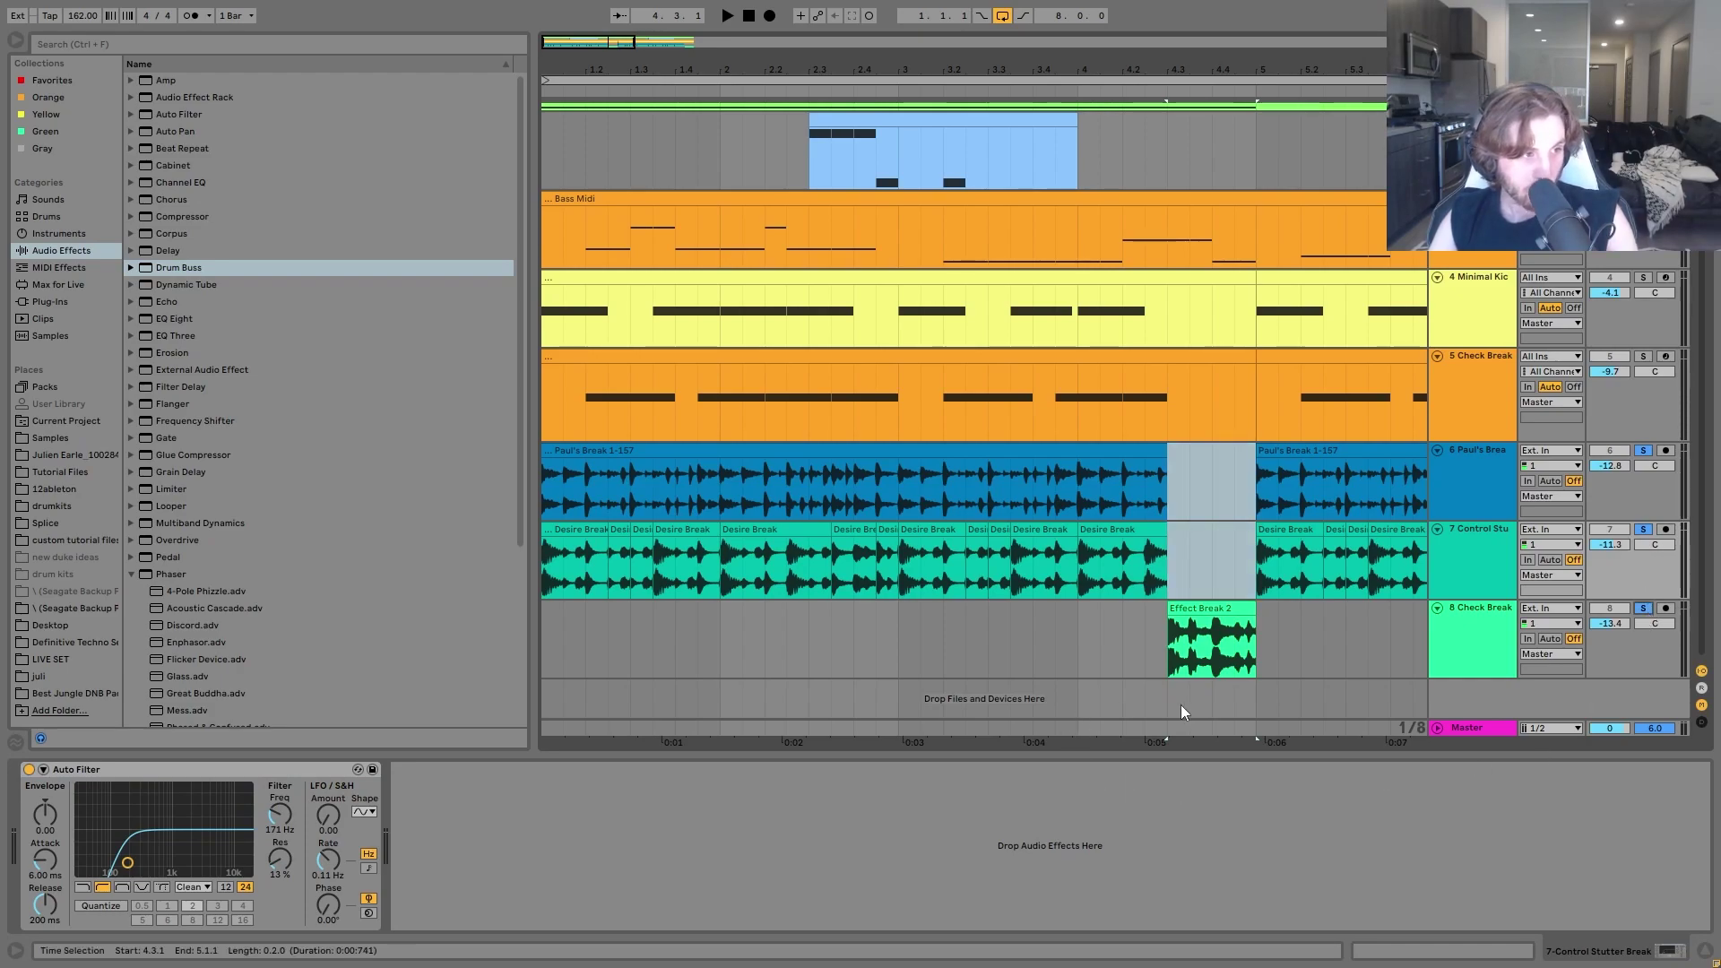
{"action": "key", "text": "space"}
{"action": "key", "text": "space"}
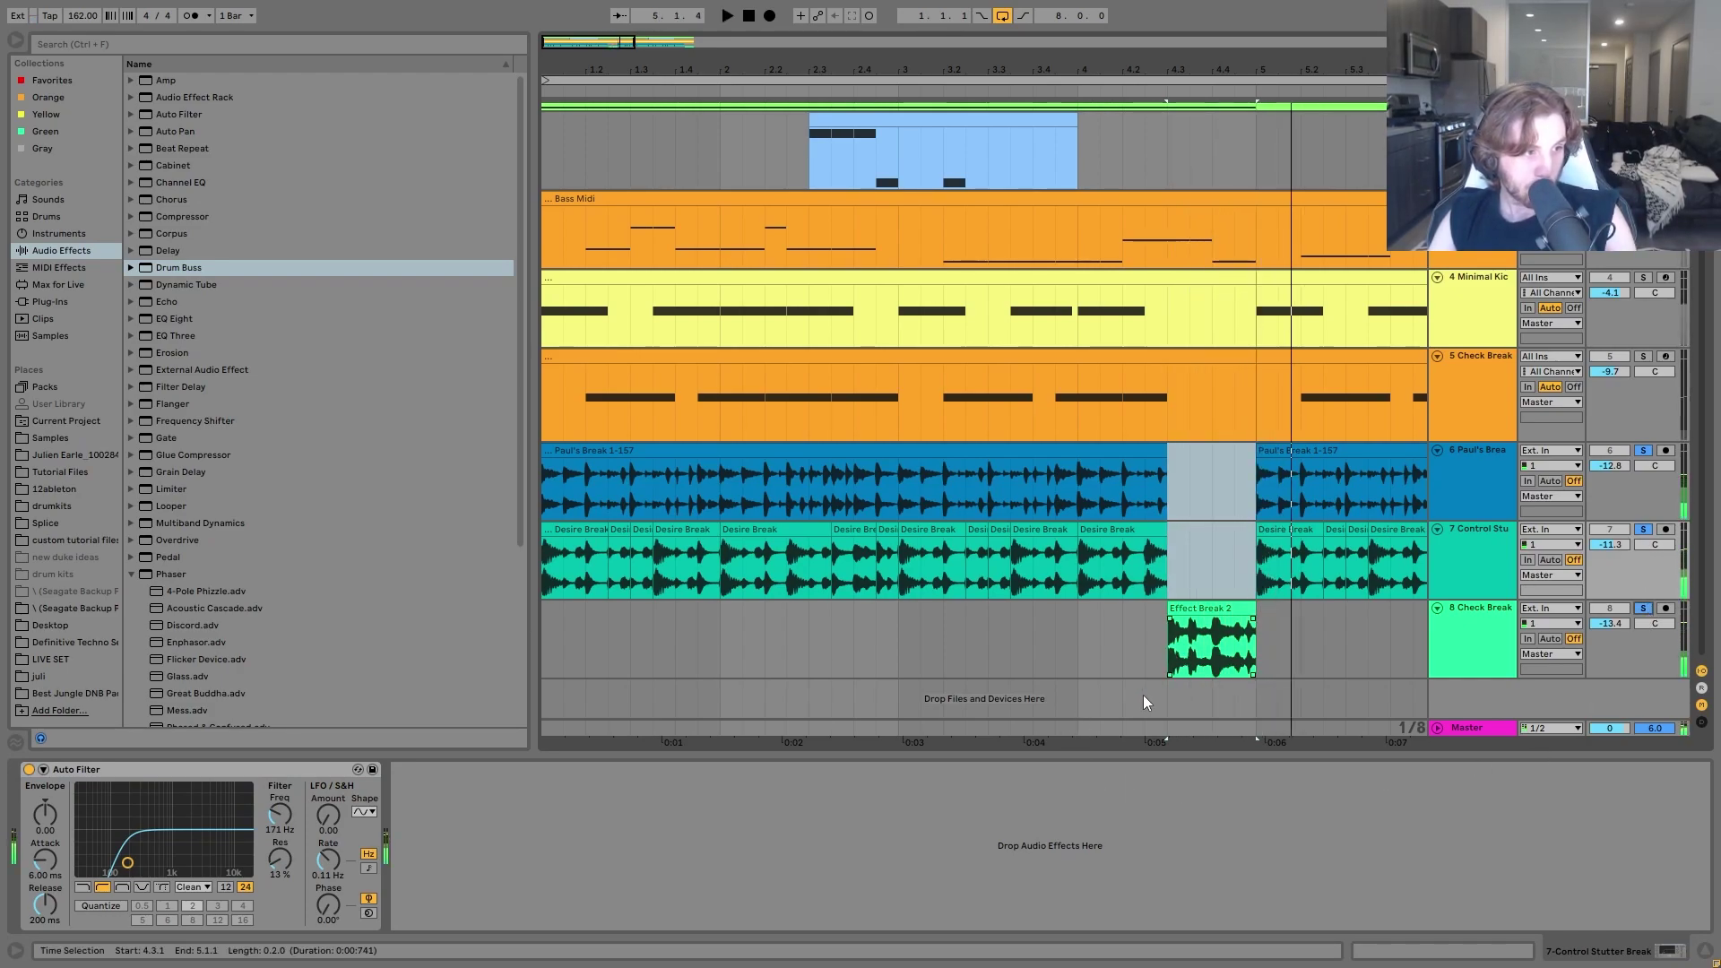
Reselect the first Desire Break slice, add Check Break track 5 to the soloed breaks, and show its sampler.
{"action": "left_click", "coordinate": [556, 574]}
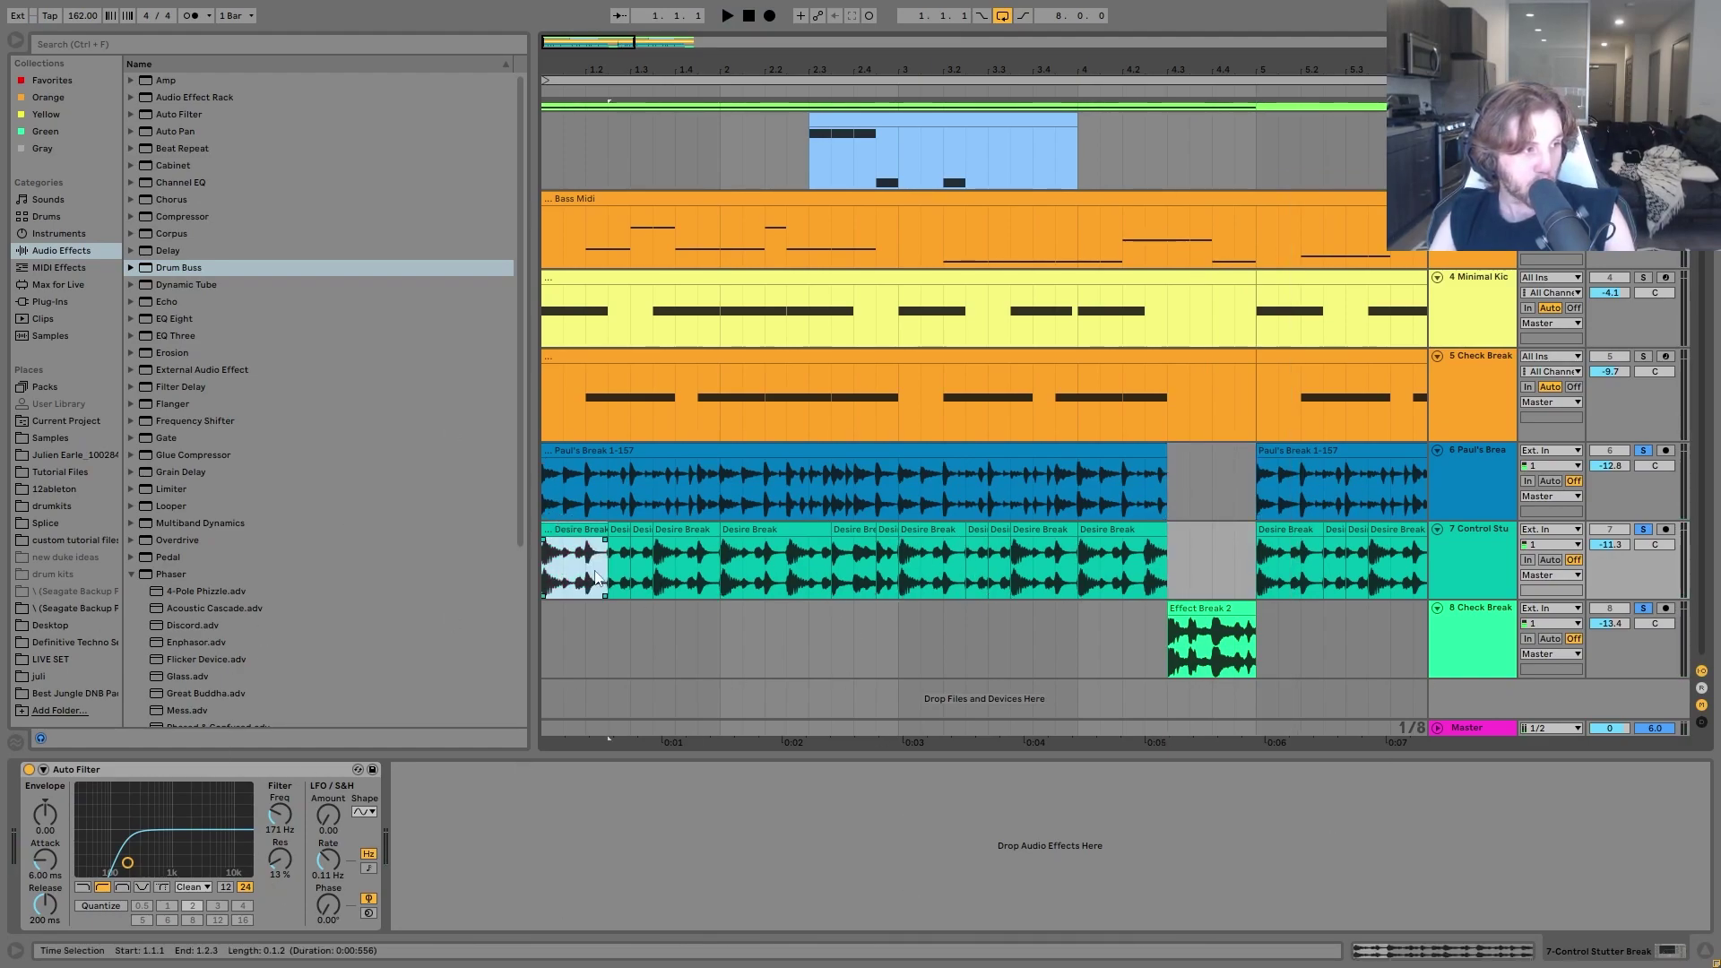
{"action": "left_click", "coordinate": [1644, 356]}
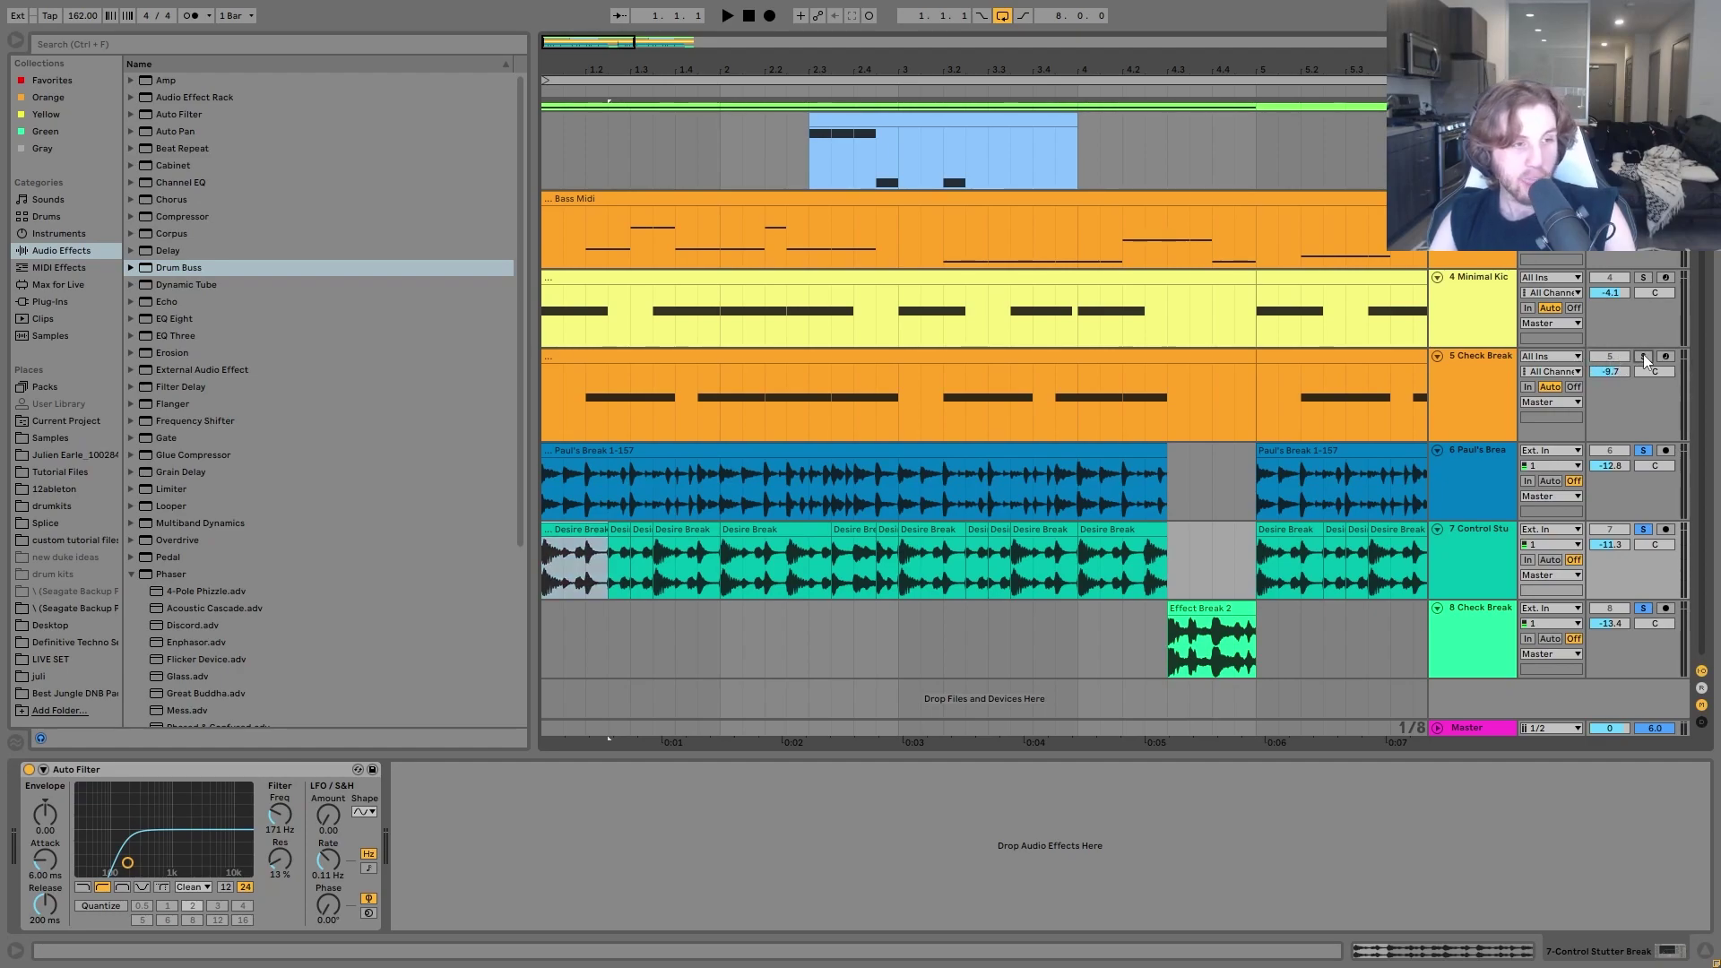
{"action": "left_click", "coordinate": [1467, 357]}
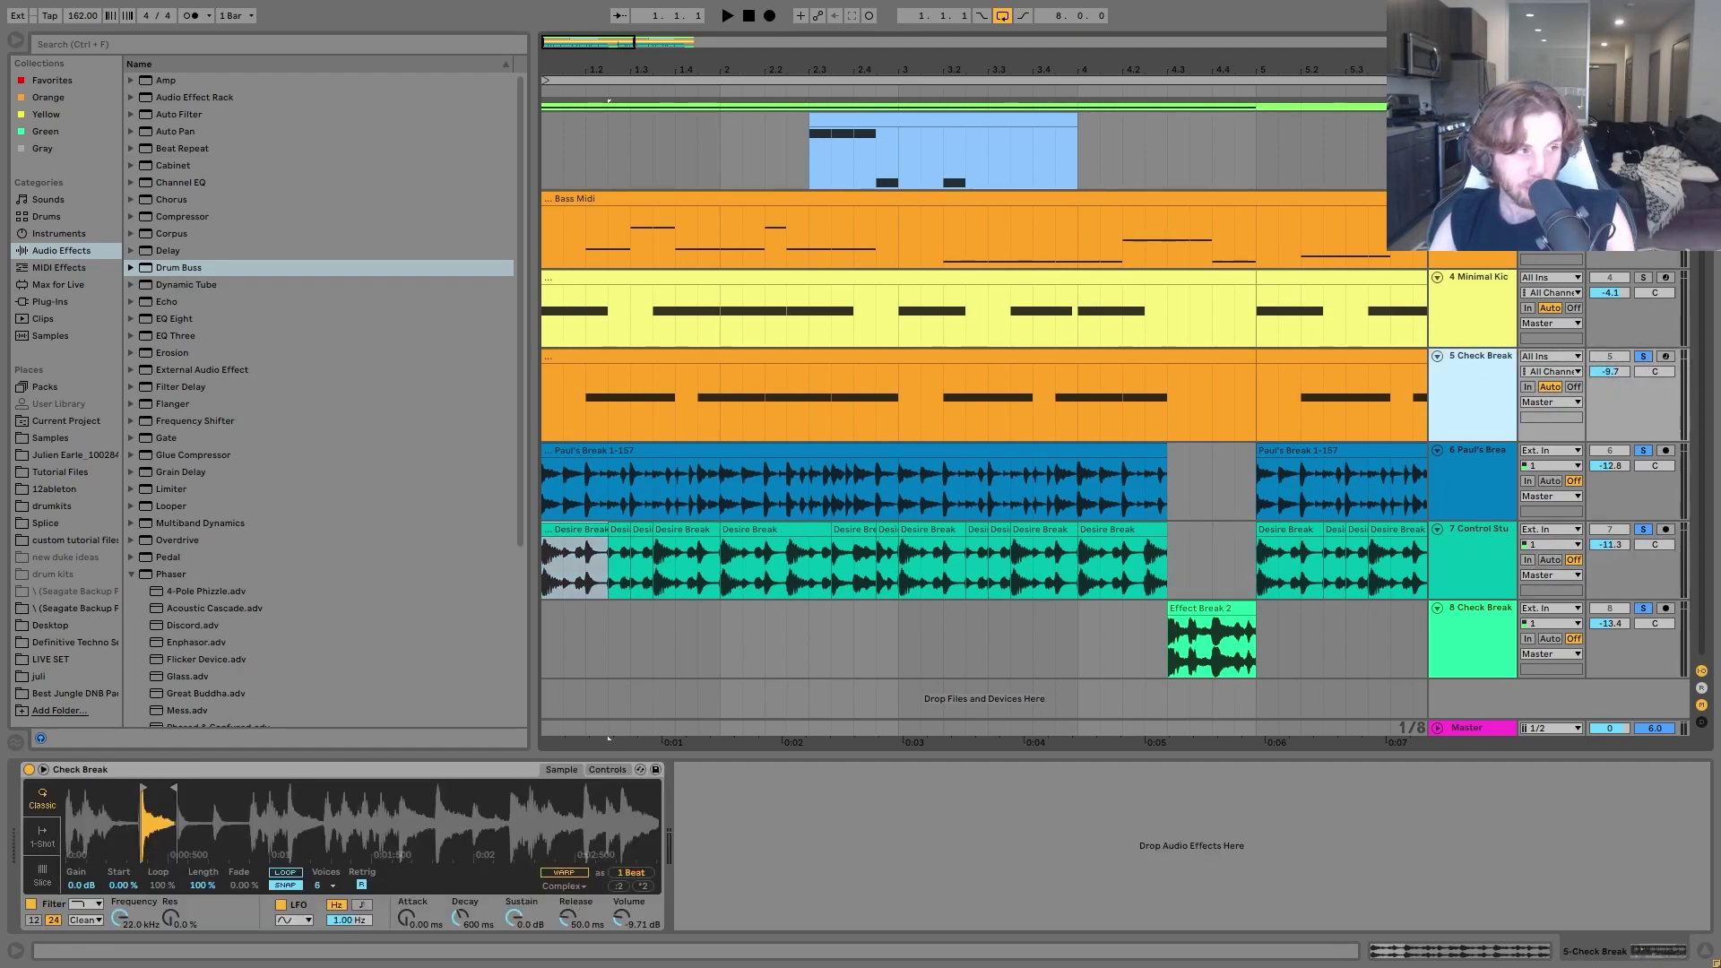
Play the soloed break layers from bar 1 in two short passes.
{"action": "key", "text": "space"}
{"action": "key", "text": "space"}
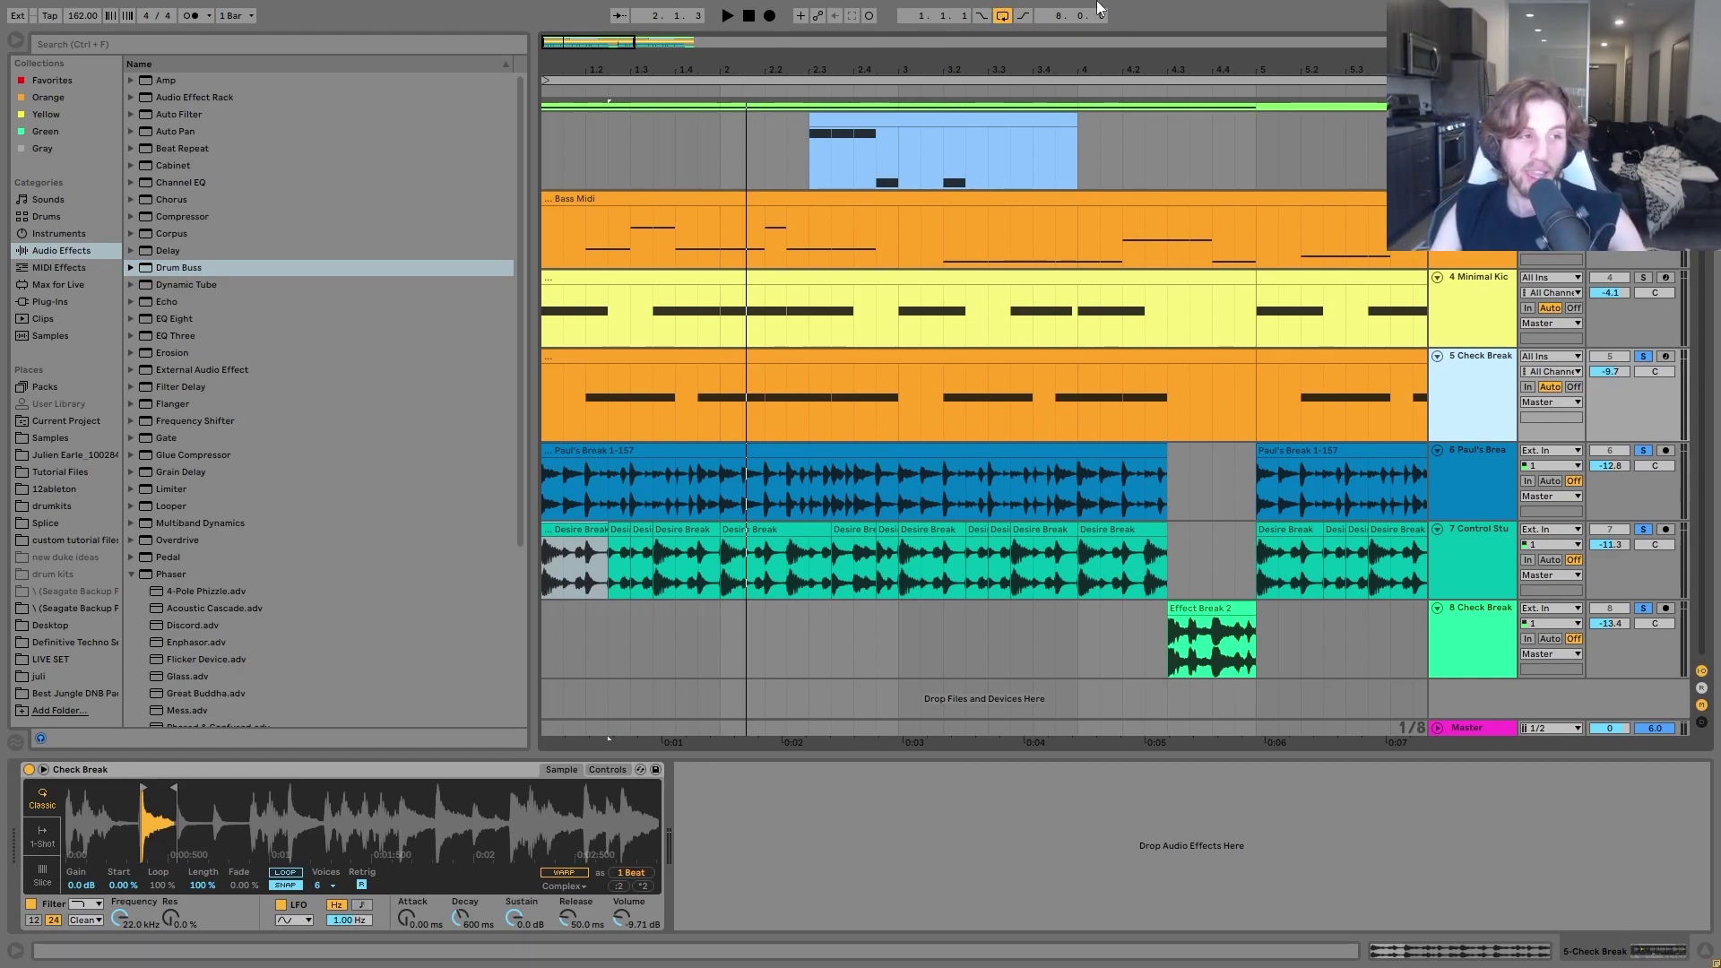
{"action": "key", "text": "space"}
{"action": "key", "text": "space"}
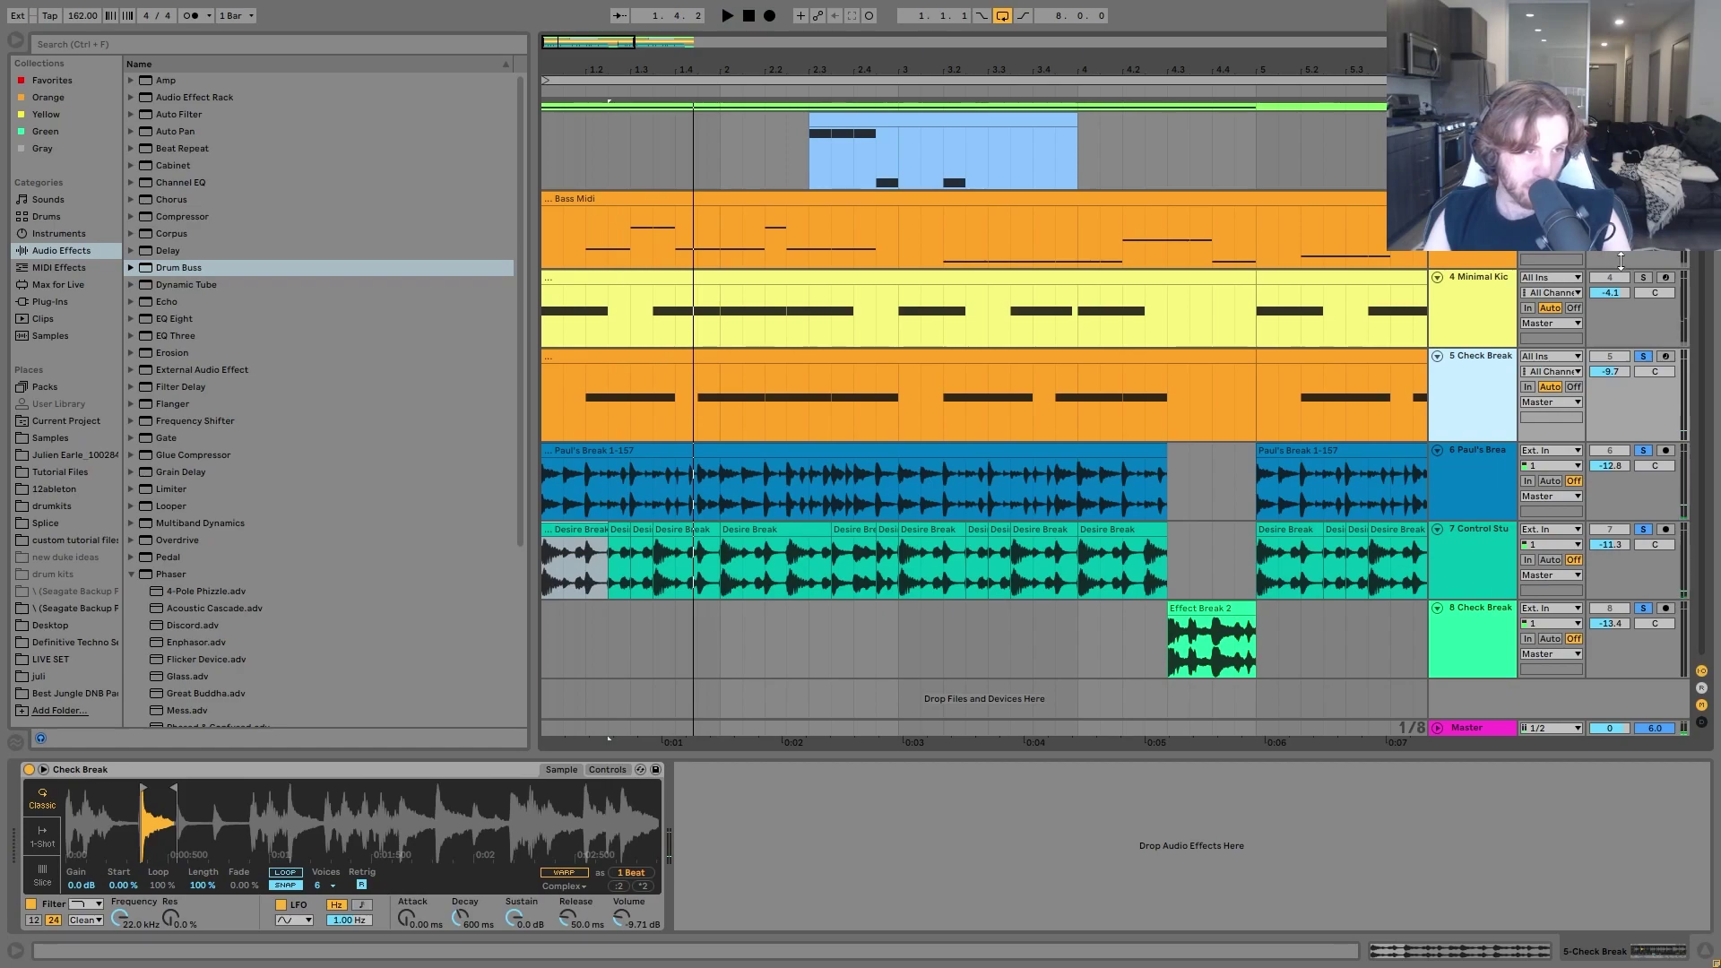
Add the Minimal Kick track to the soloed breaks and play the combined drums from bar 1.
{"action": "left_click", "coordinate": [1646, 280]}
{"action": "key", "text": "space"}
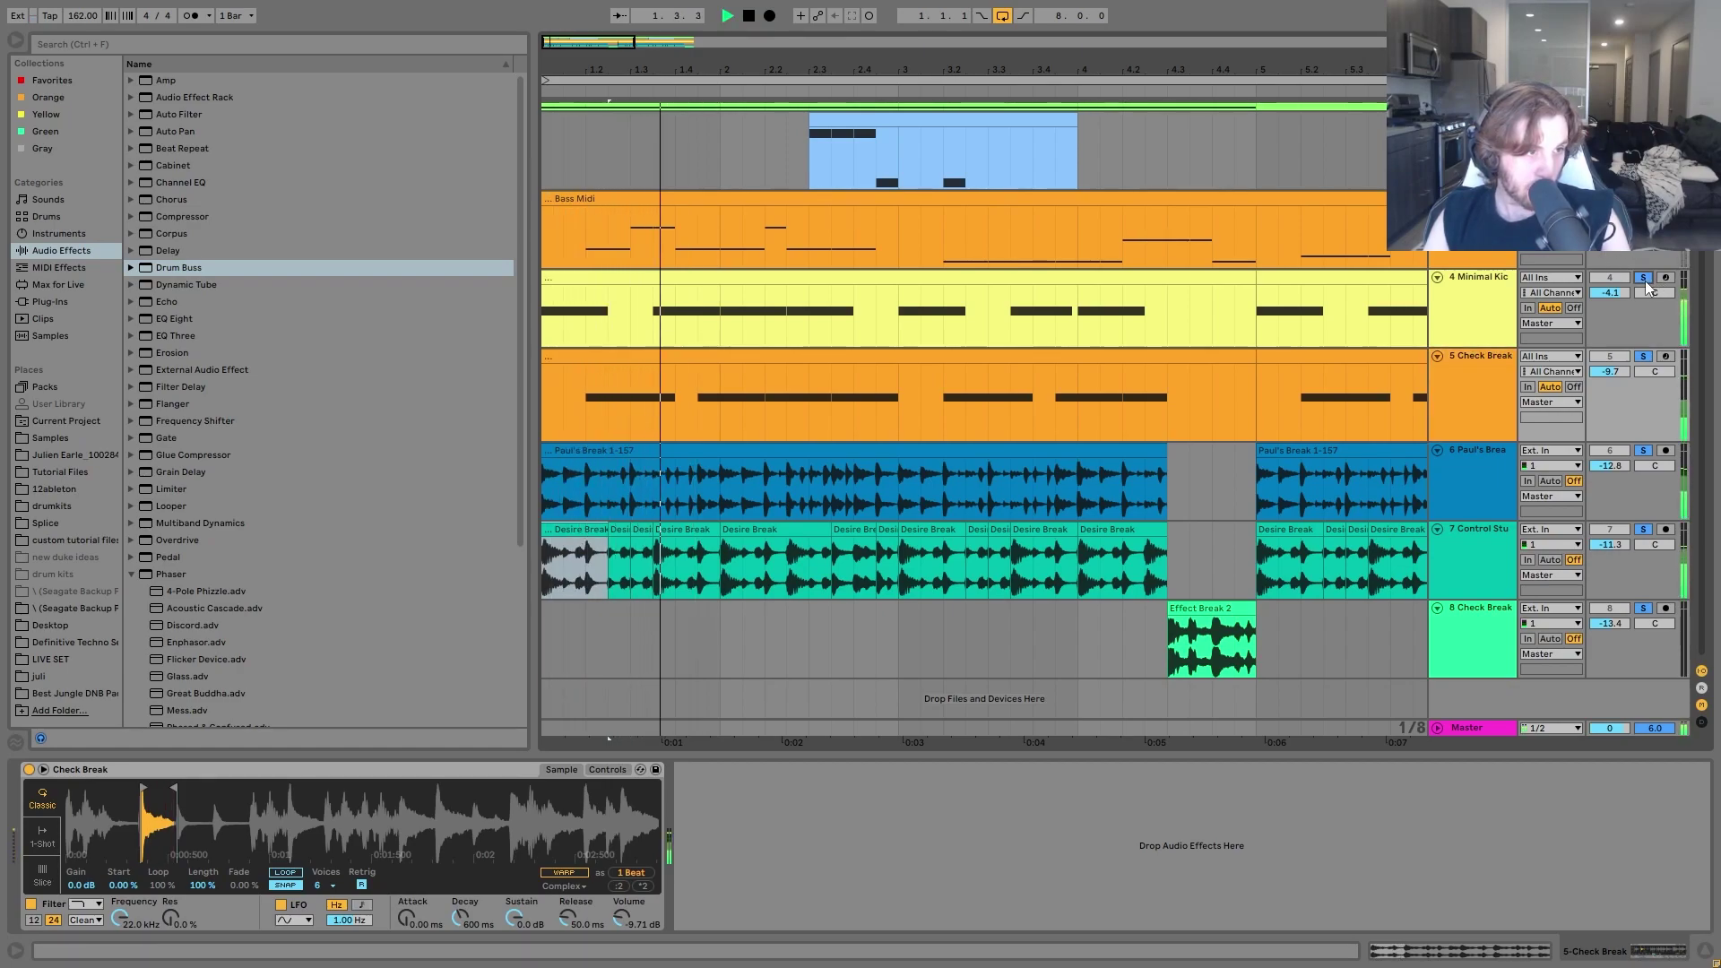
{"action": "key", "text": "space"}
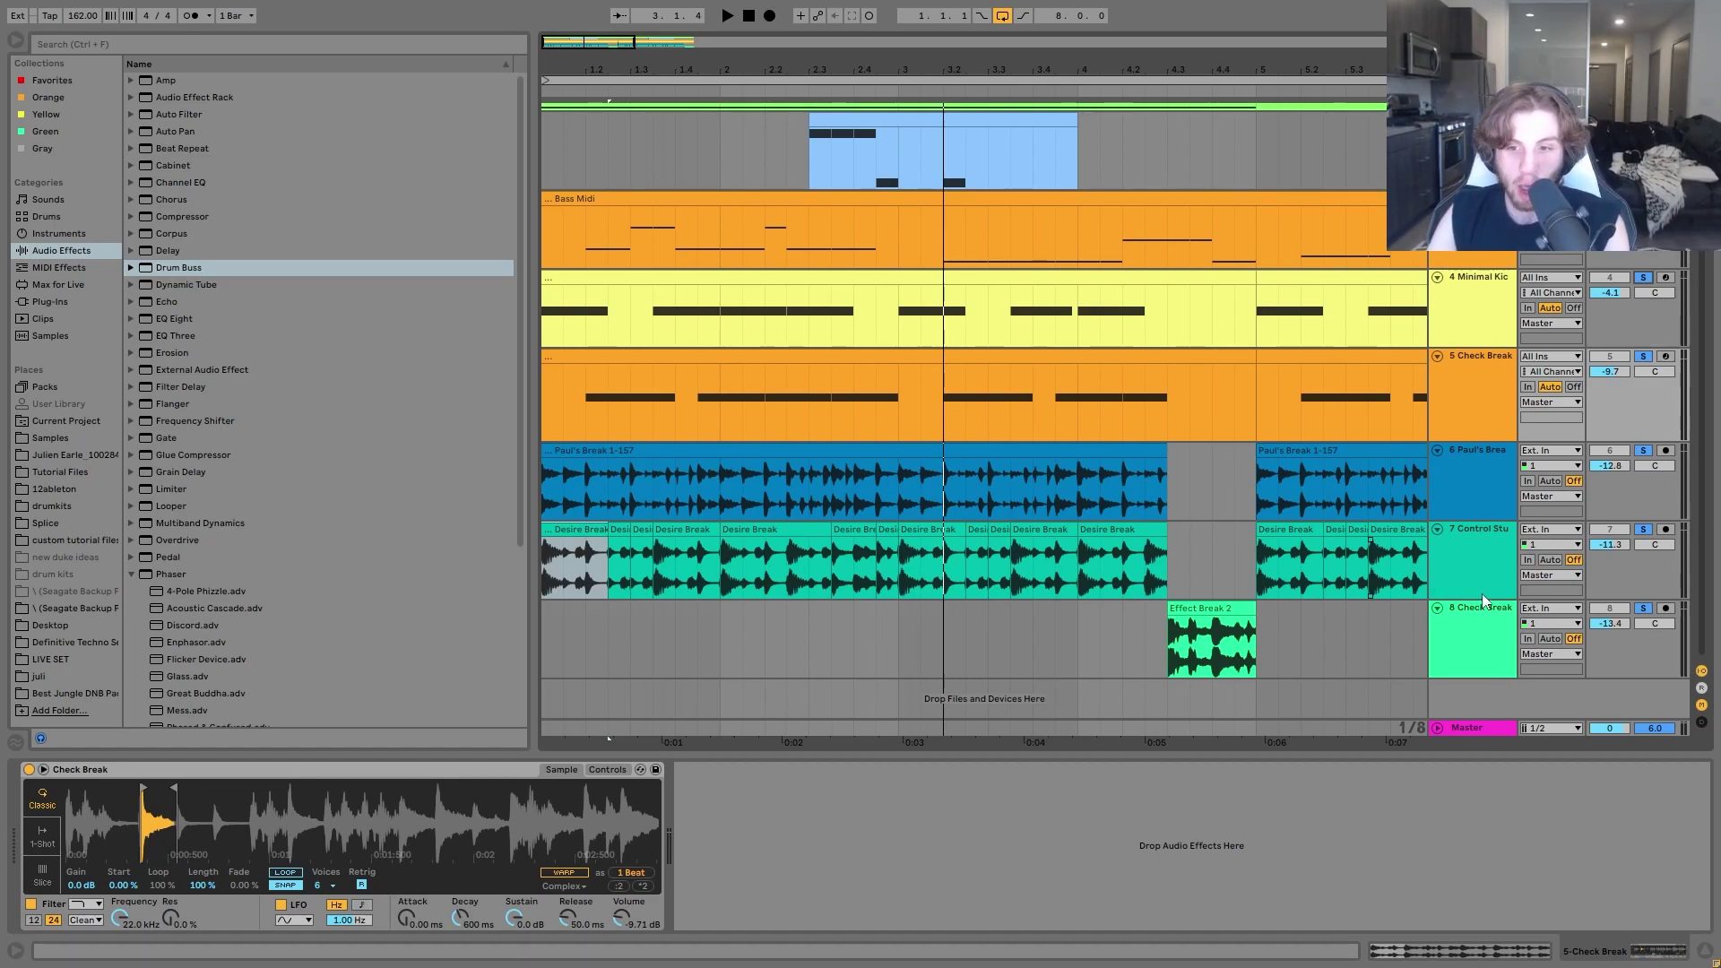
Show the Auto Filters on Control Stutter Break and Paul's Break, and play from the Effect Break 2 clip at 4.3.
{"action": "left_click", "coordinate": [1504, 557]}
{"action": "left_click", "coordinate": [1499, 473]}
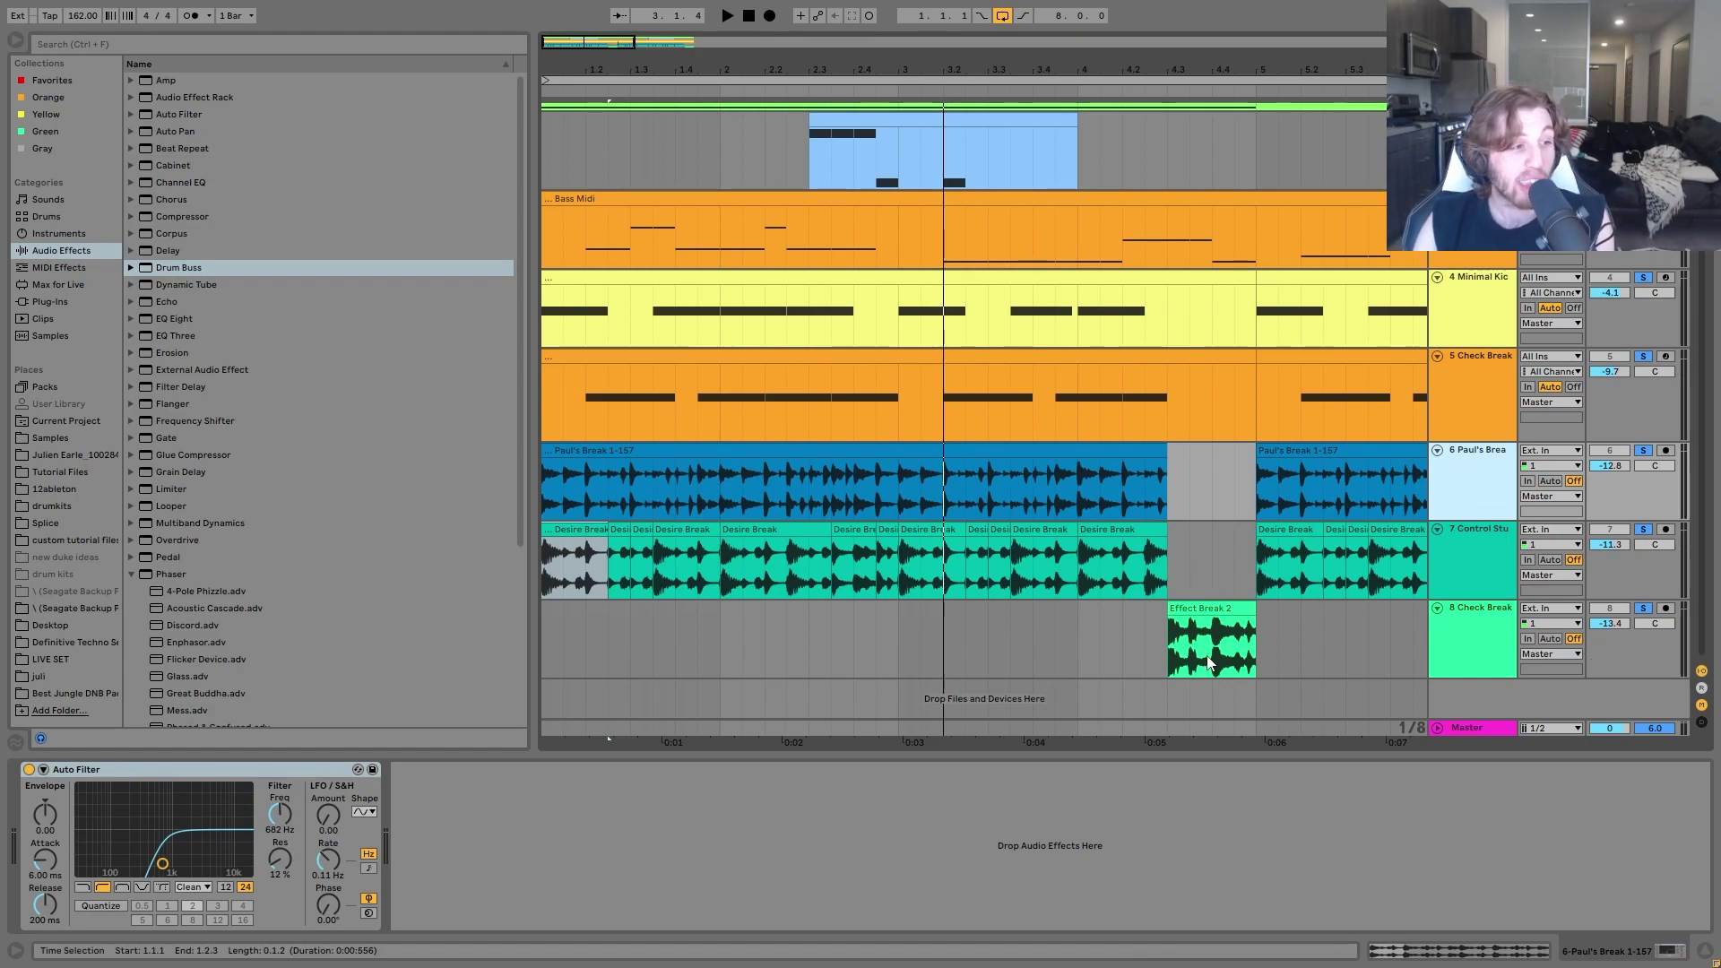
{"action": "left_click", "coordinate": [1224, 607]}
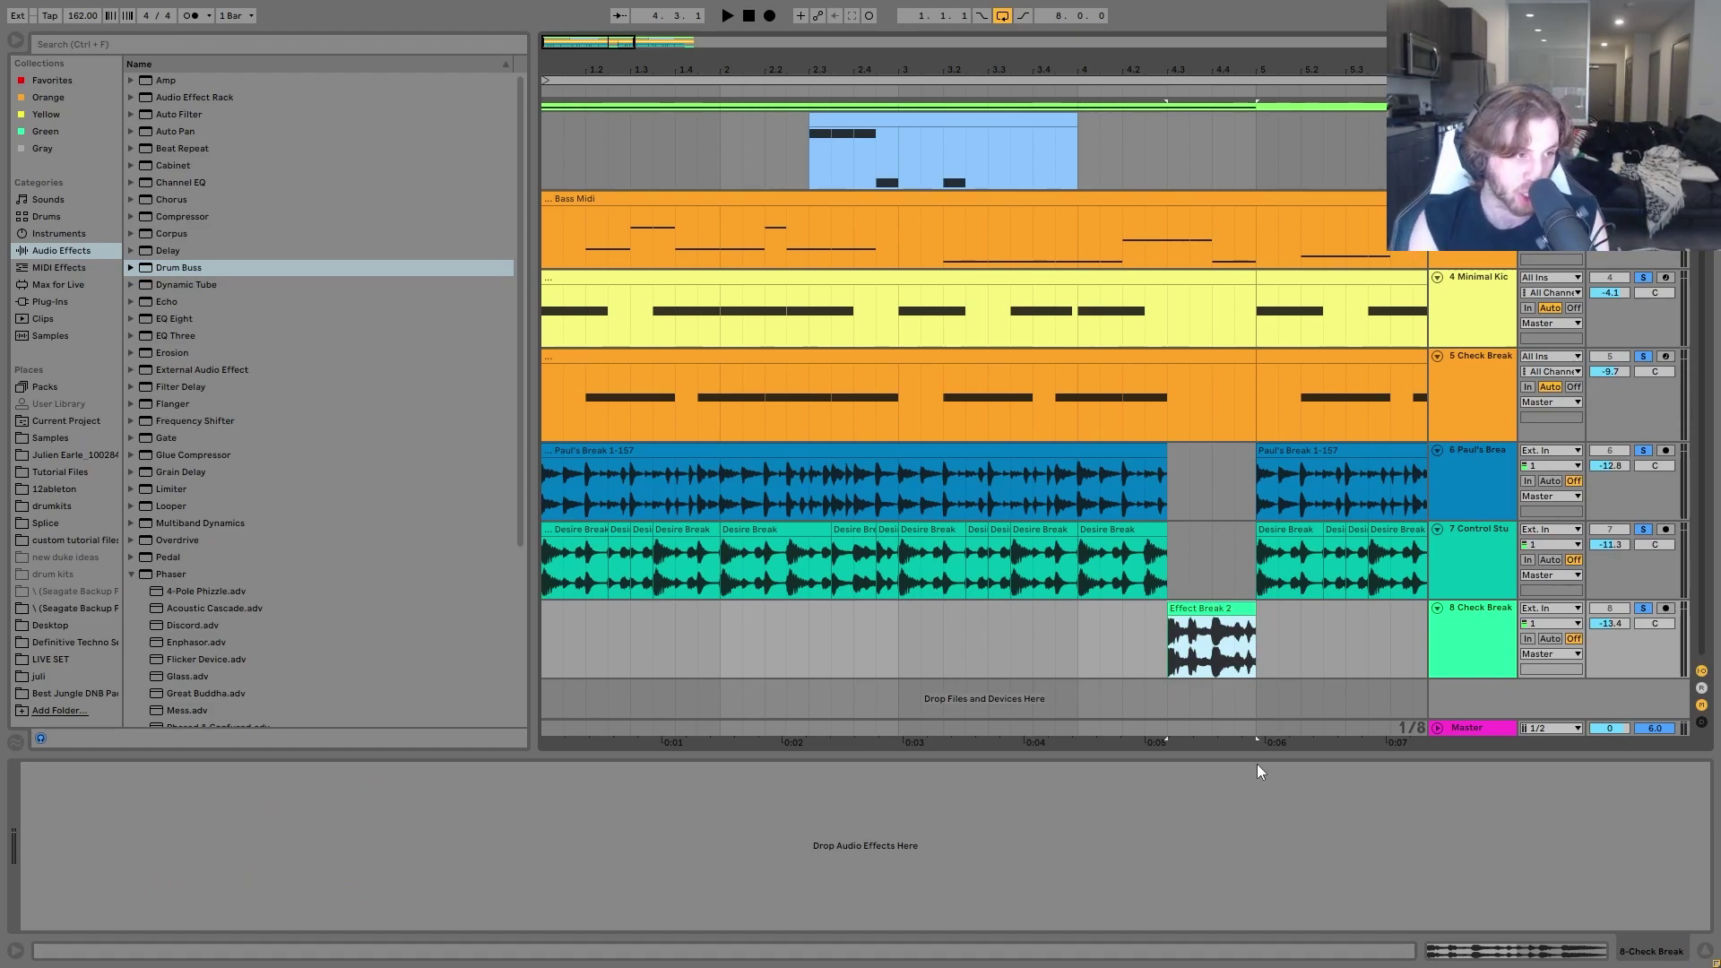
{"action": "key", "text": "space"}
{"action": "key", "text": "space"}
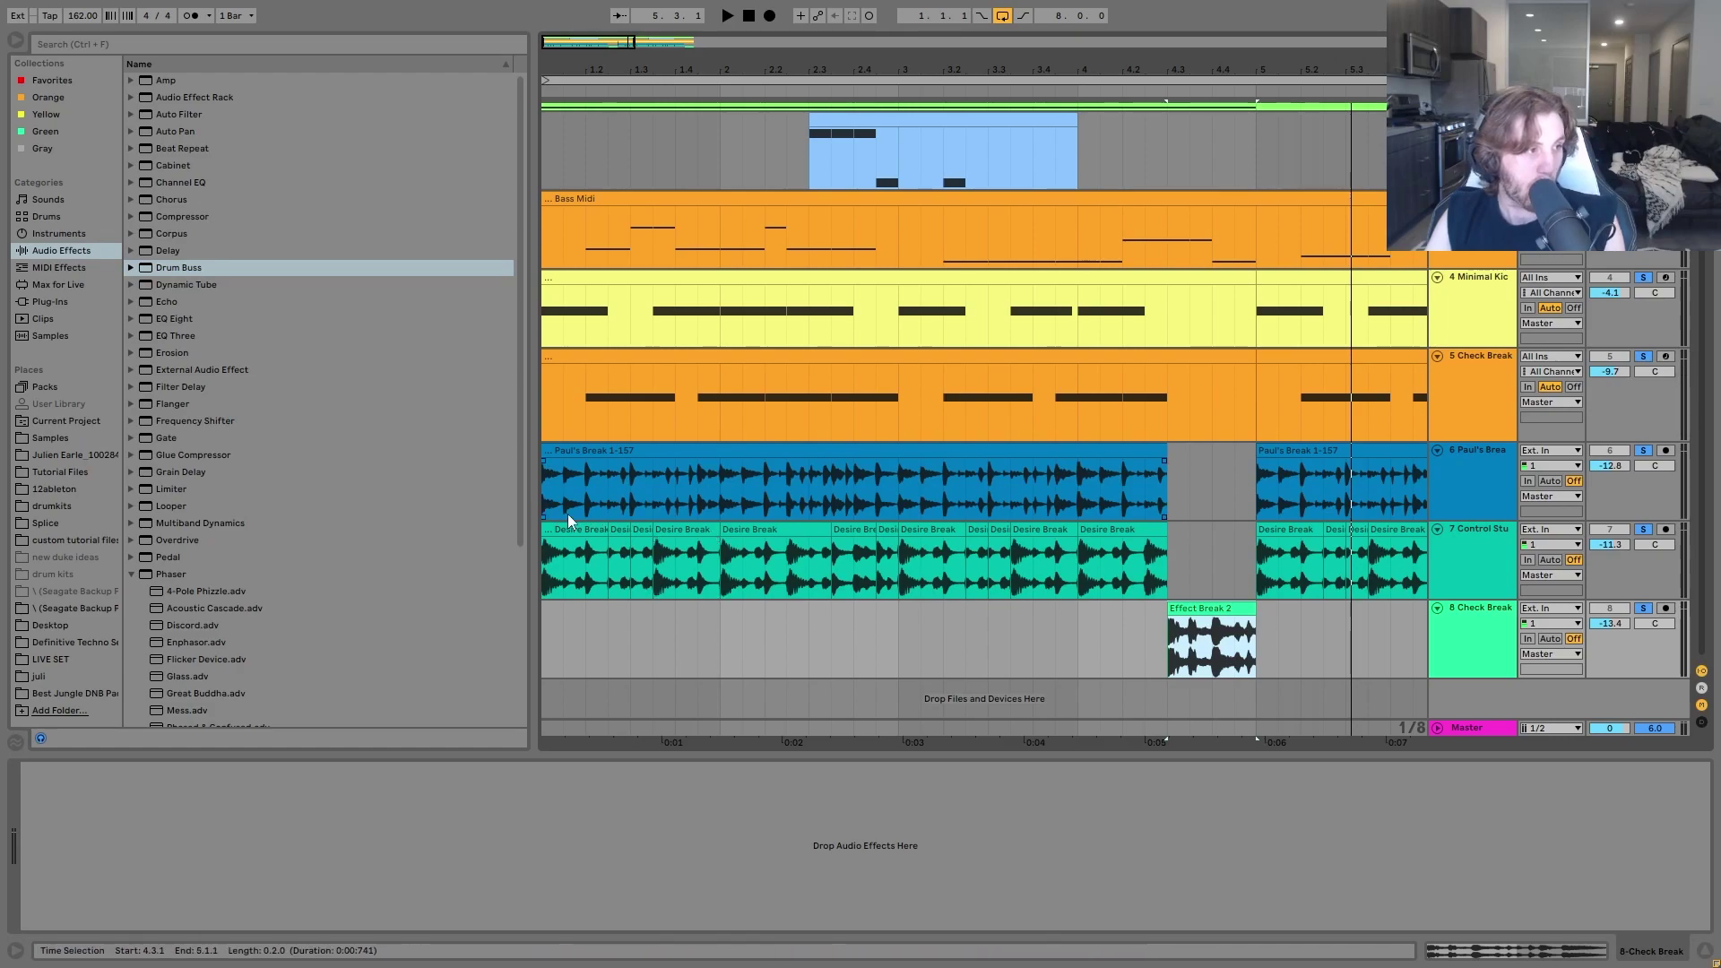
Play the soloed drums from the first Desire Break slice, and from 4.1.3 through the Effect Break 2 fill.
{"action": "left_click", "coordinate": [571, 556]}
{"action": "key", "text": "space"}
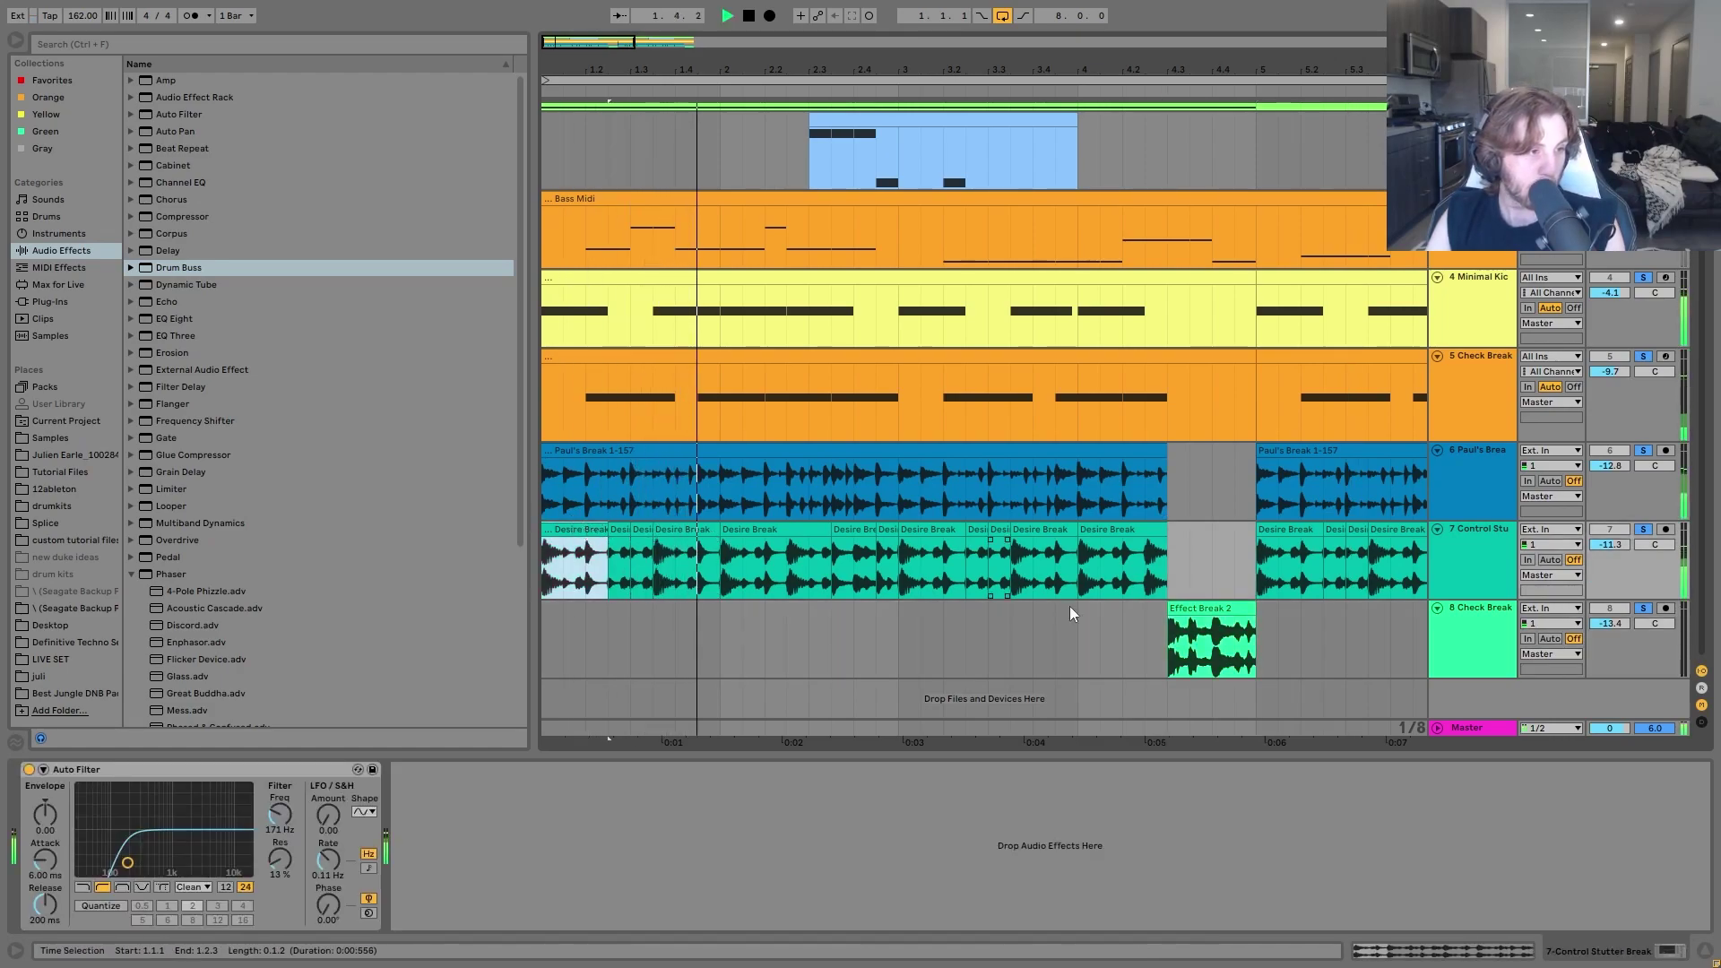
{"action": "left_click", "coordinate": [1172, 669]}
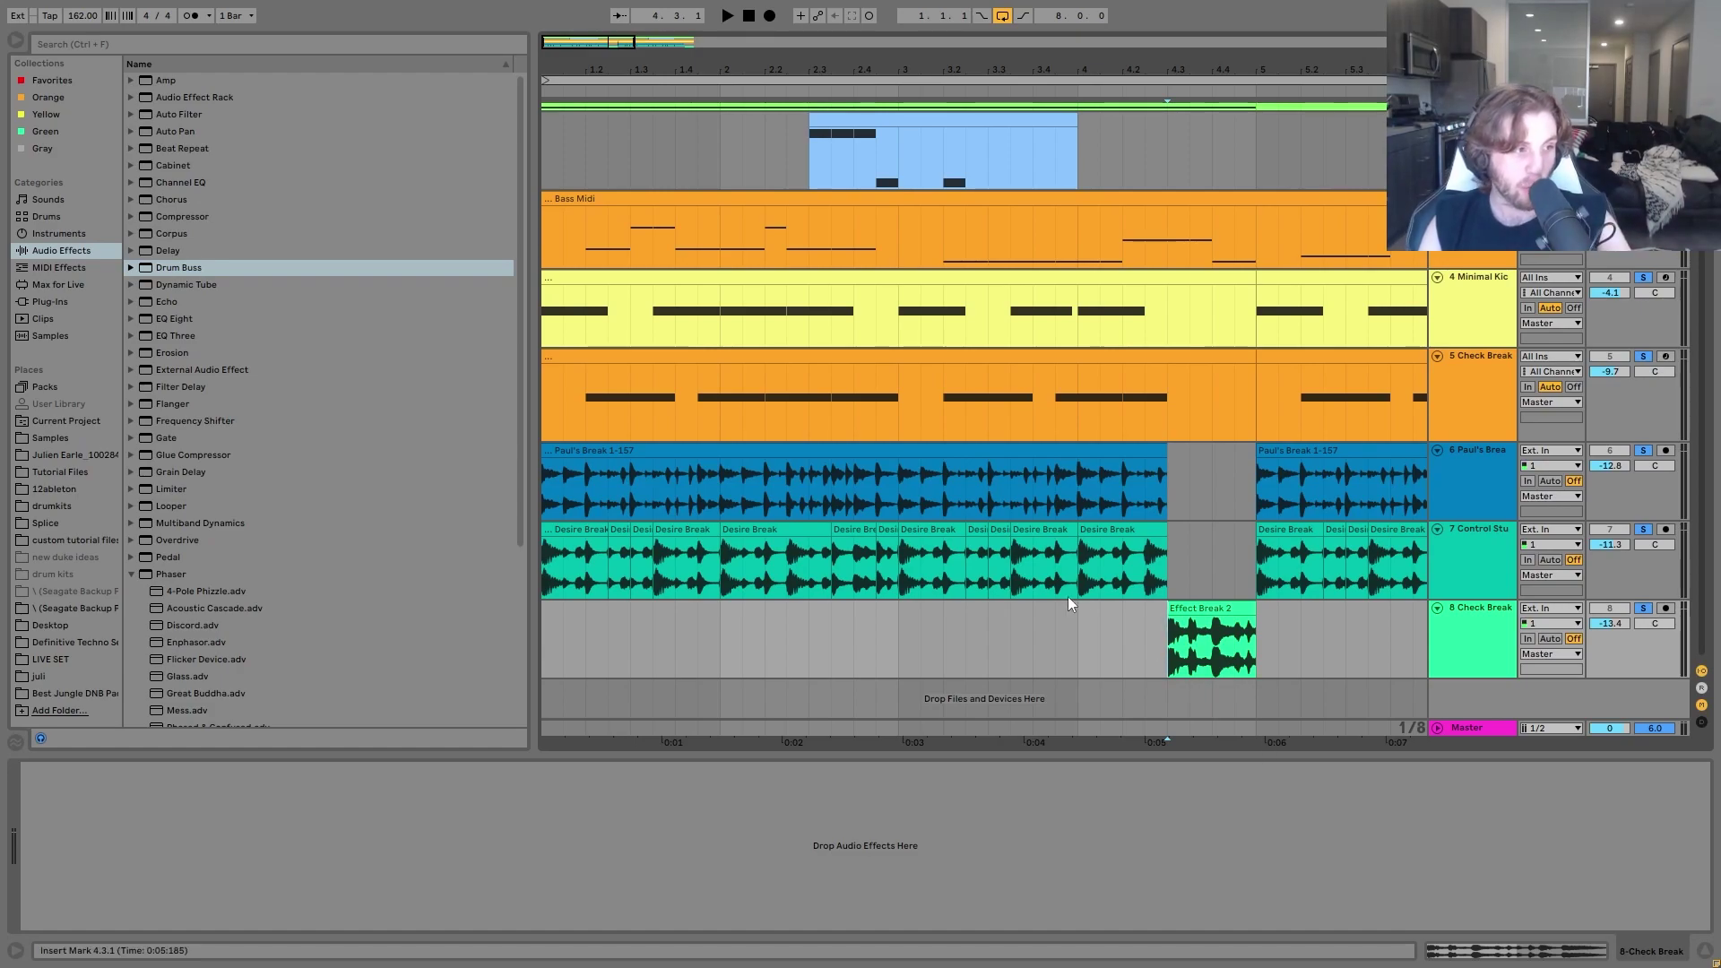
{"action": "left_click", "coordinate": [1099, 658]}
{"action": "key", "text": "space"}
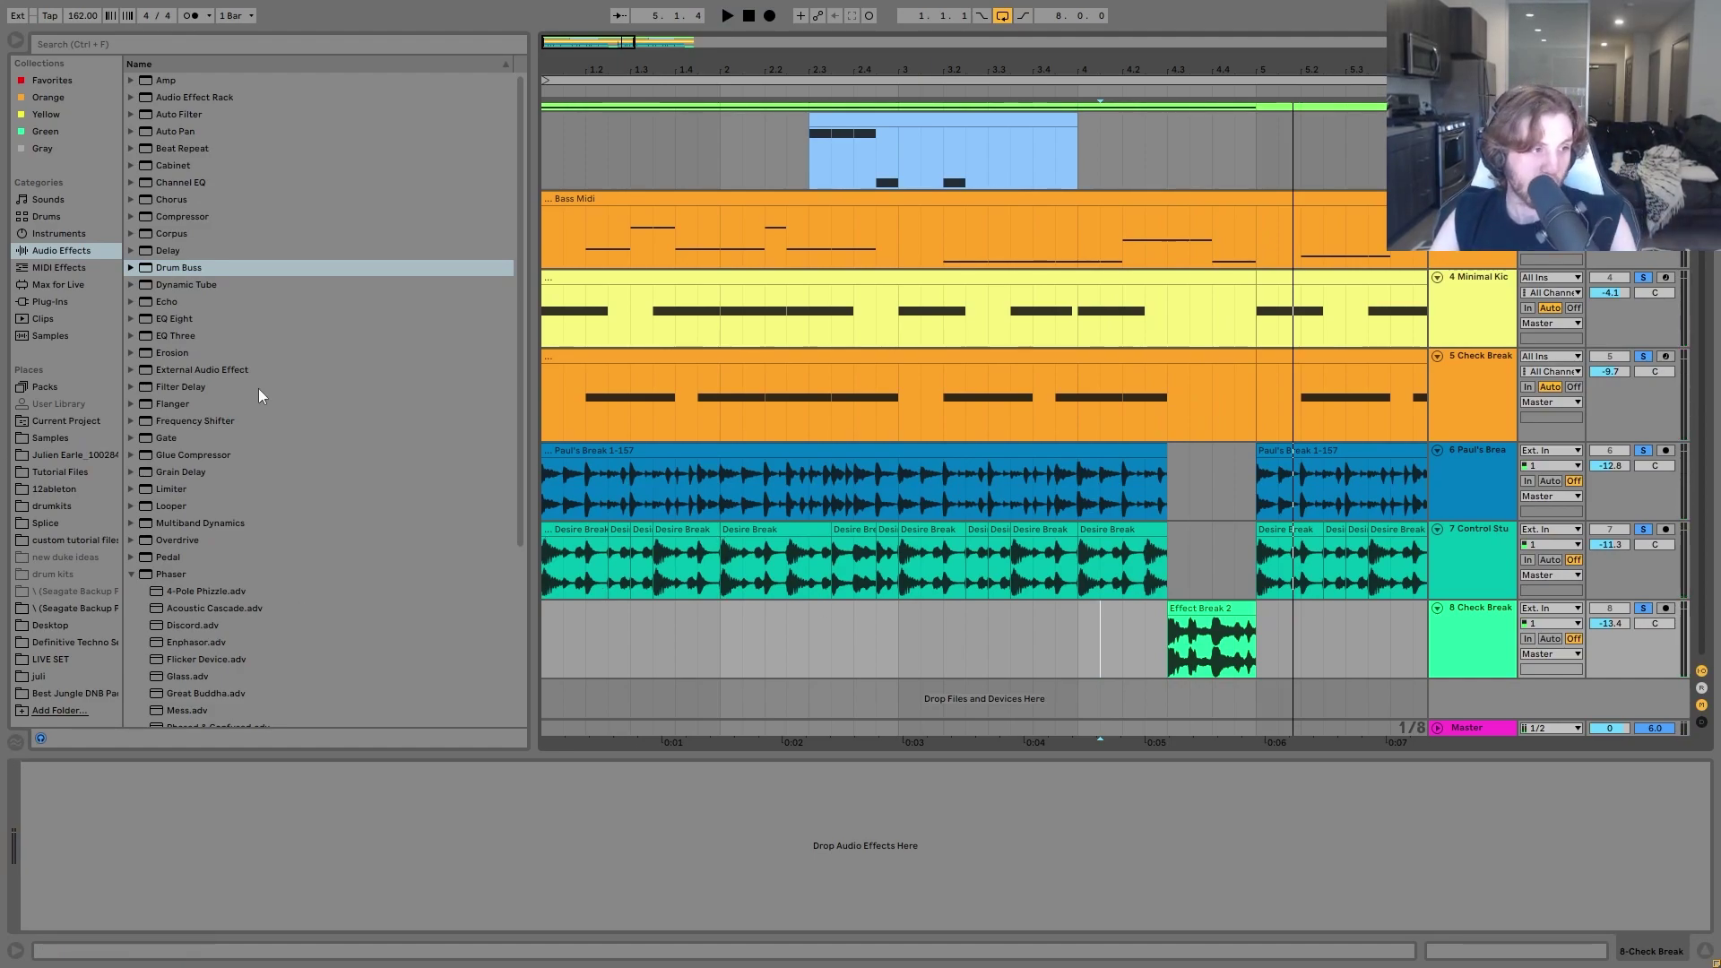
Review the devices on the Control Stutter Break, Paul's Break, Check Break track 5 and Minimal Kick tracks.
{"action": "key", "text": "Up"}
{"action": "key", "text": "Up"}
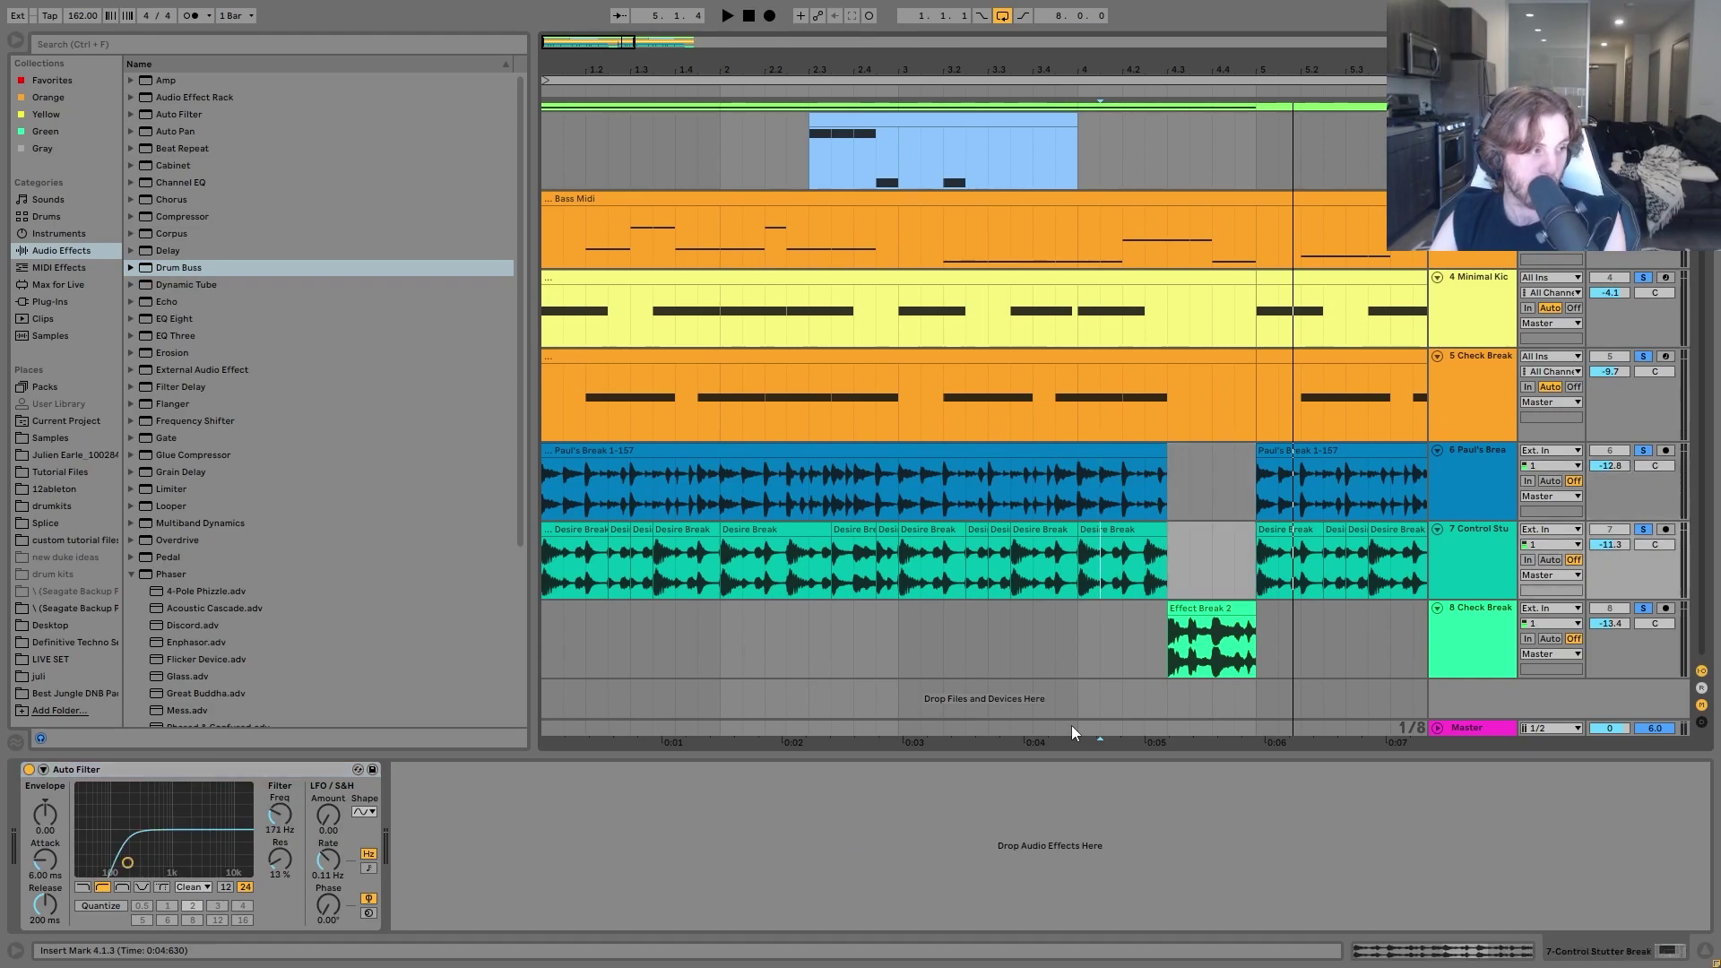
{"action": "left_click", "coordinate": [1103, 361]}
{"action": "key", "text": "Down"}
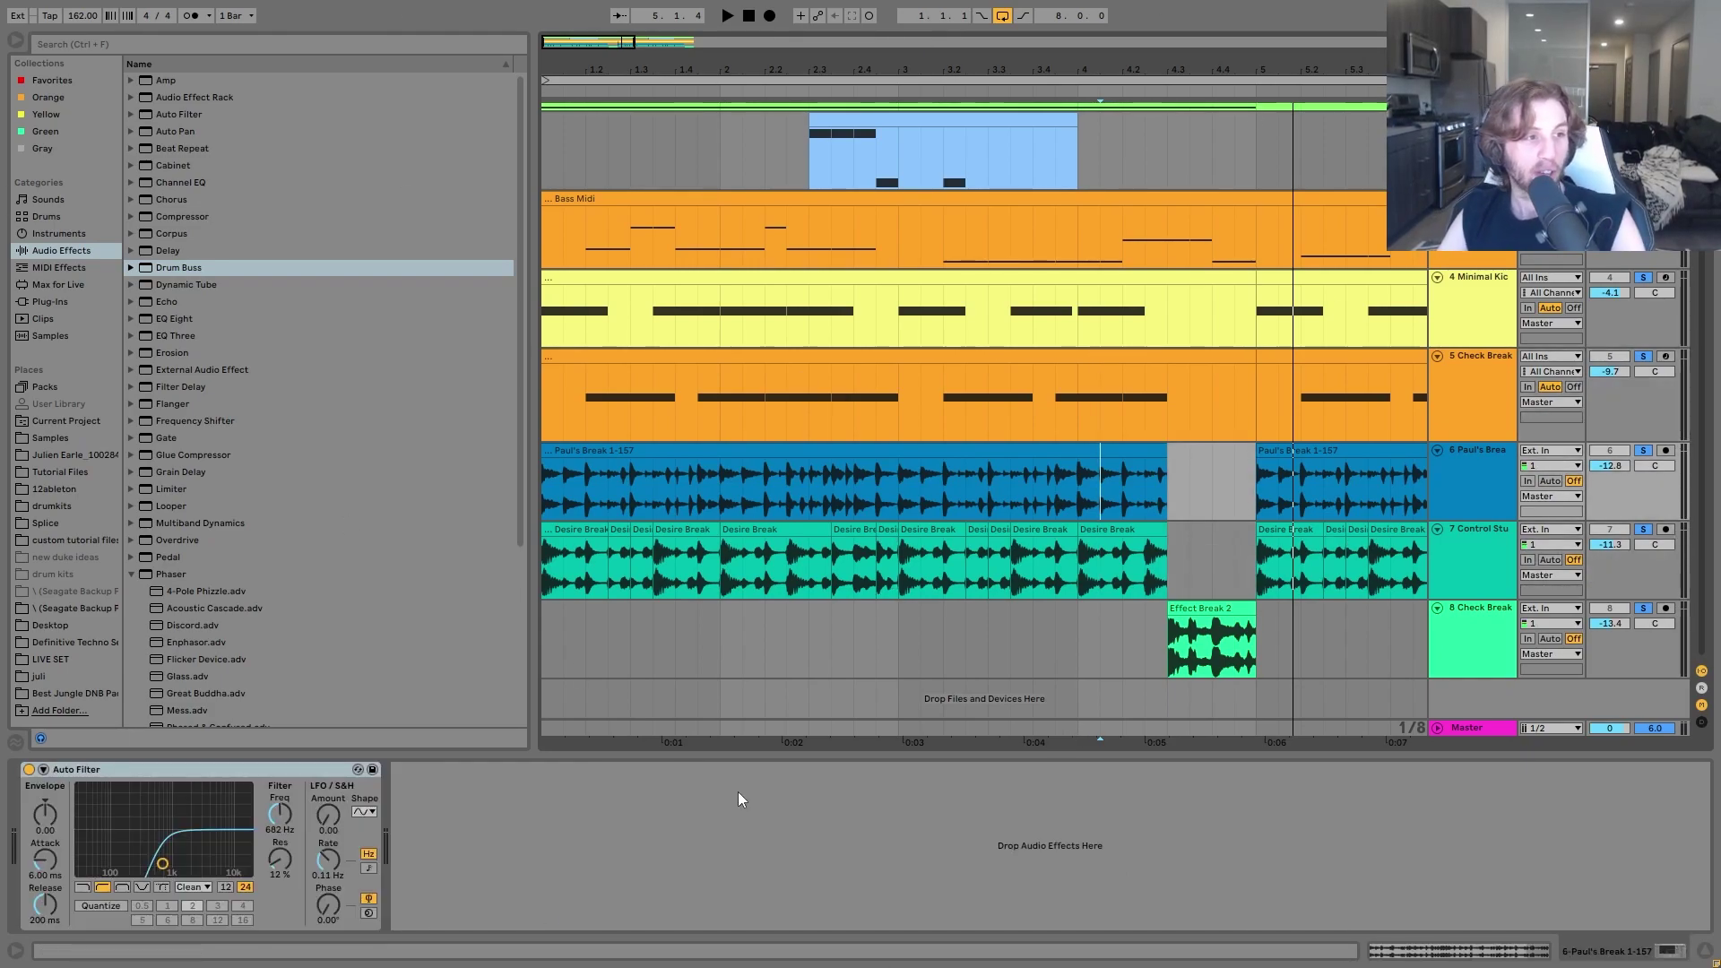
{"action": "left_click", "coordinate": [1081, 502]}
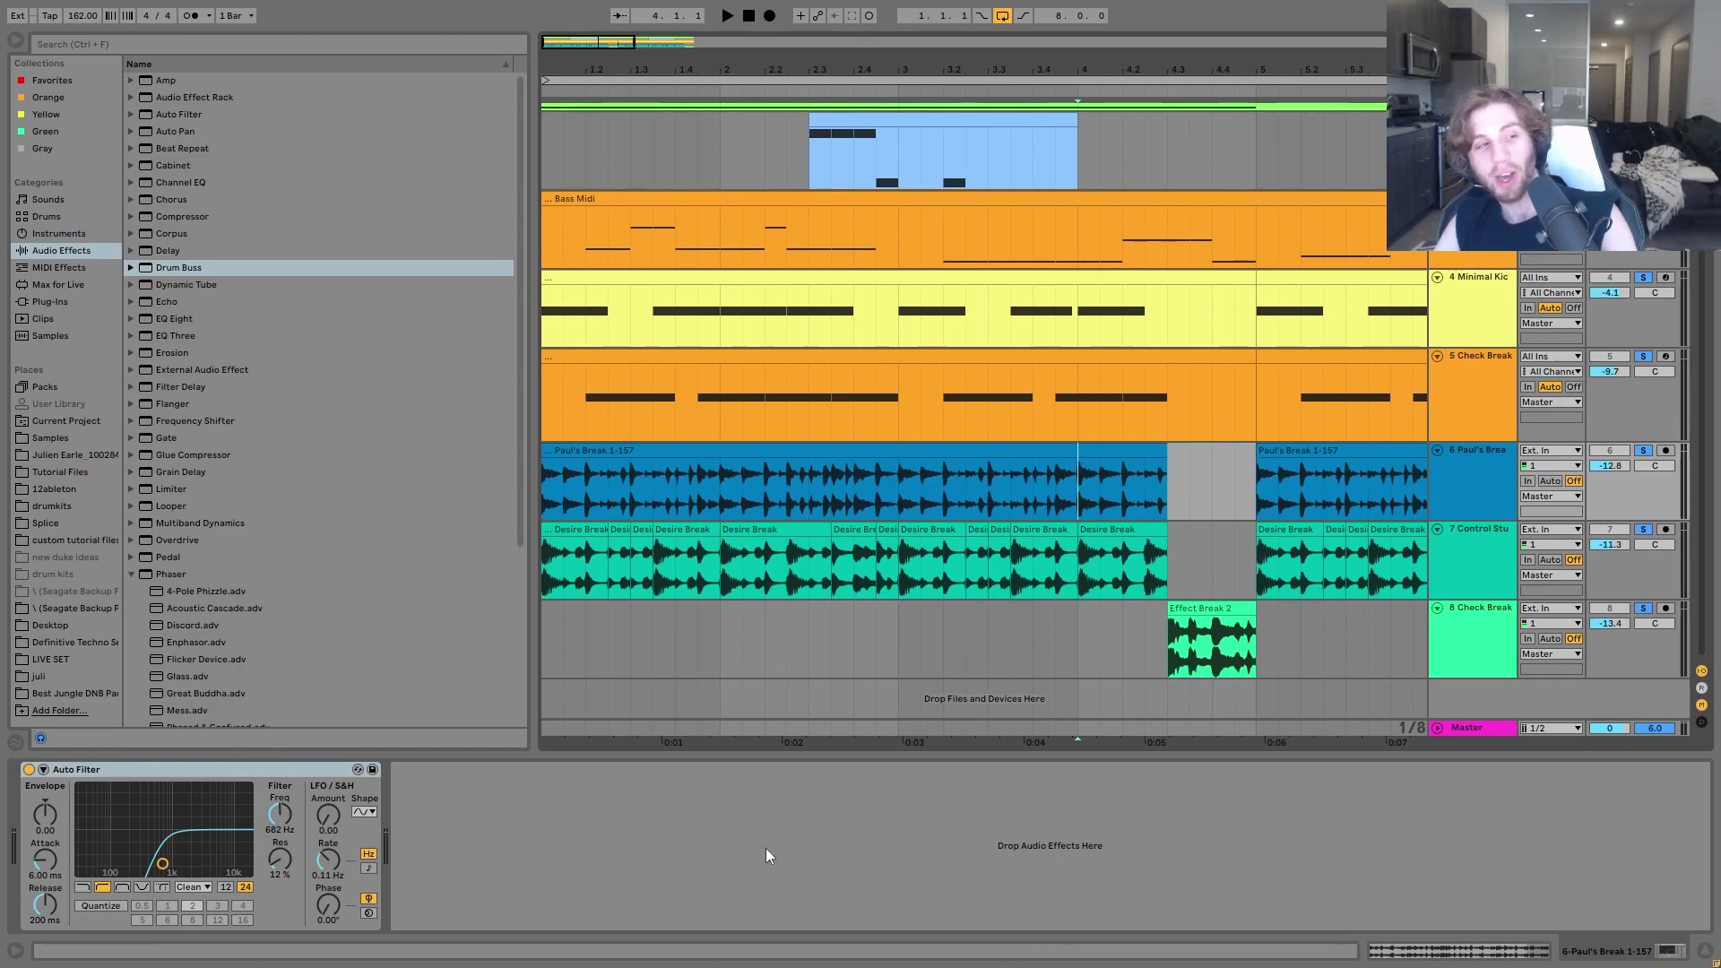
{"action": "key", "text": "Up"}
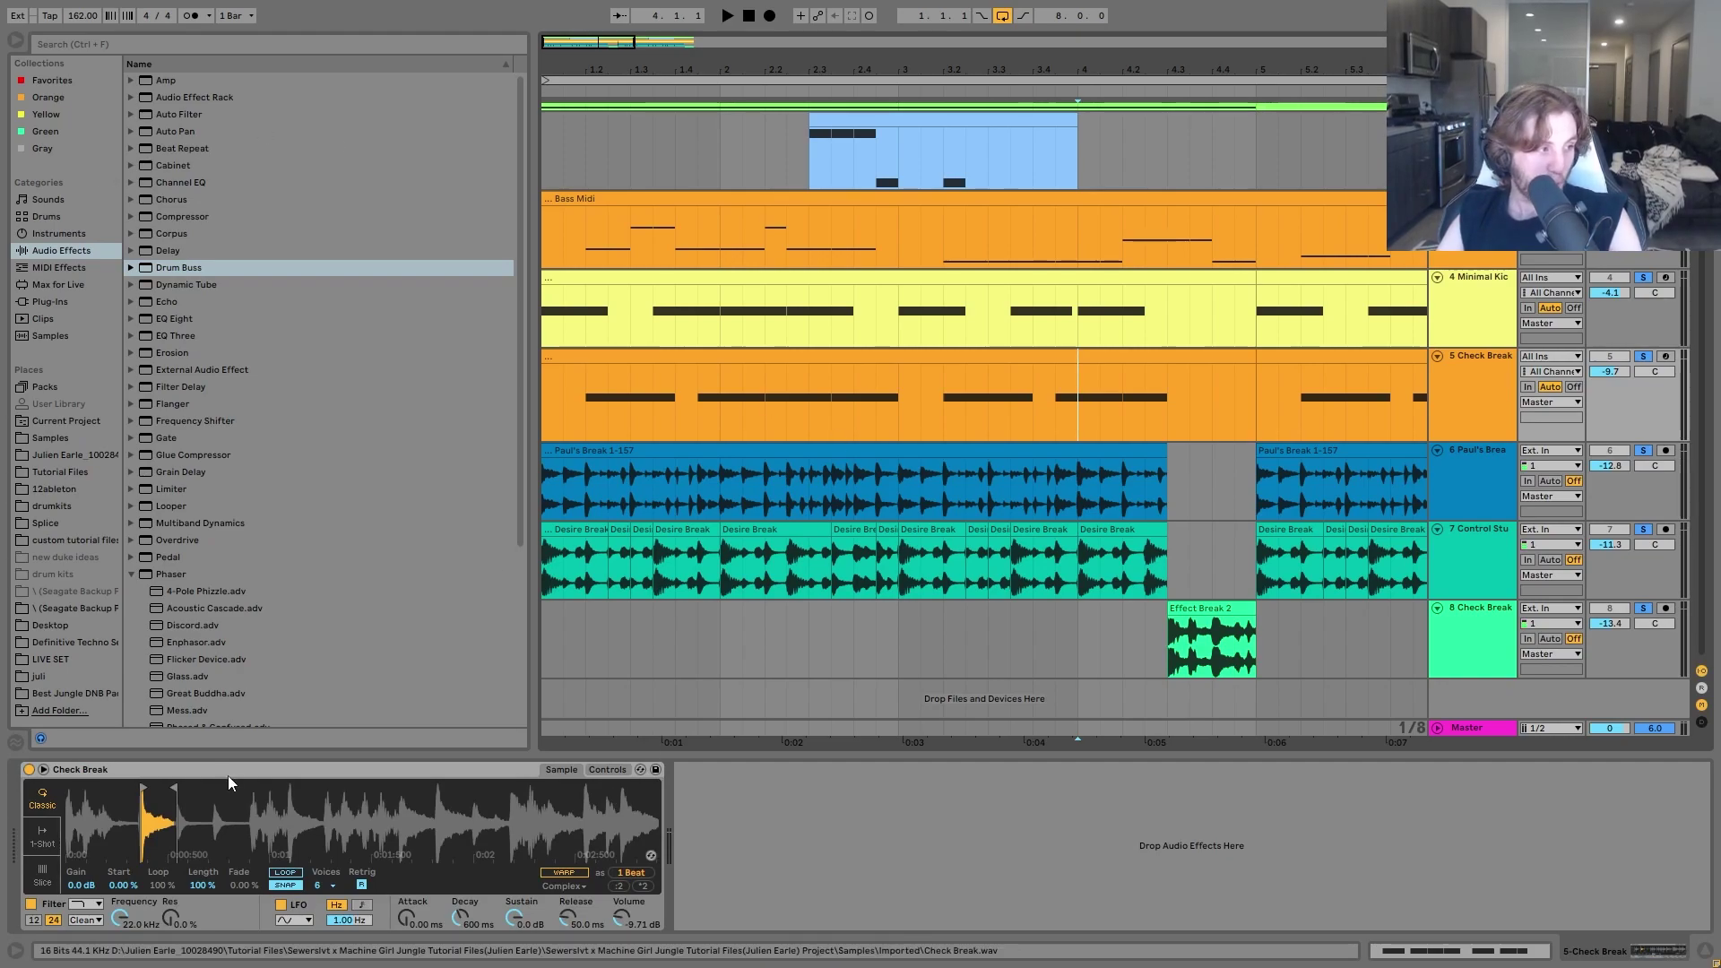
{"action": "key", "text": "Up"}
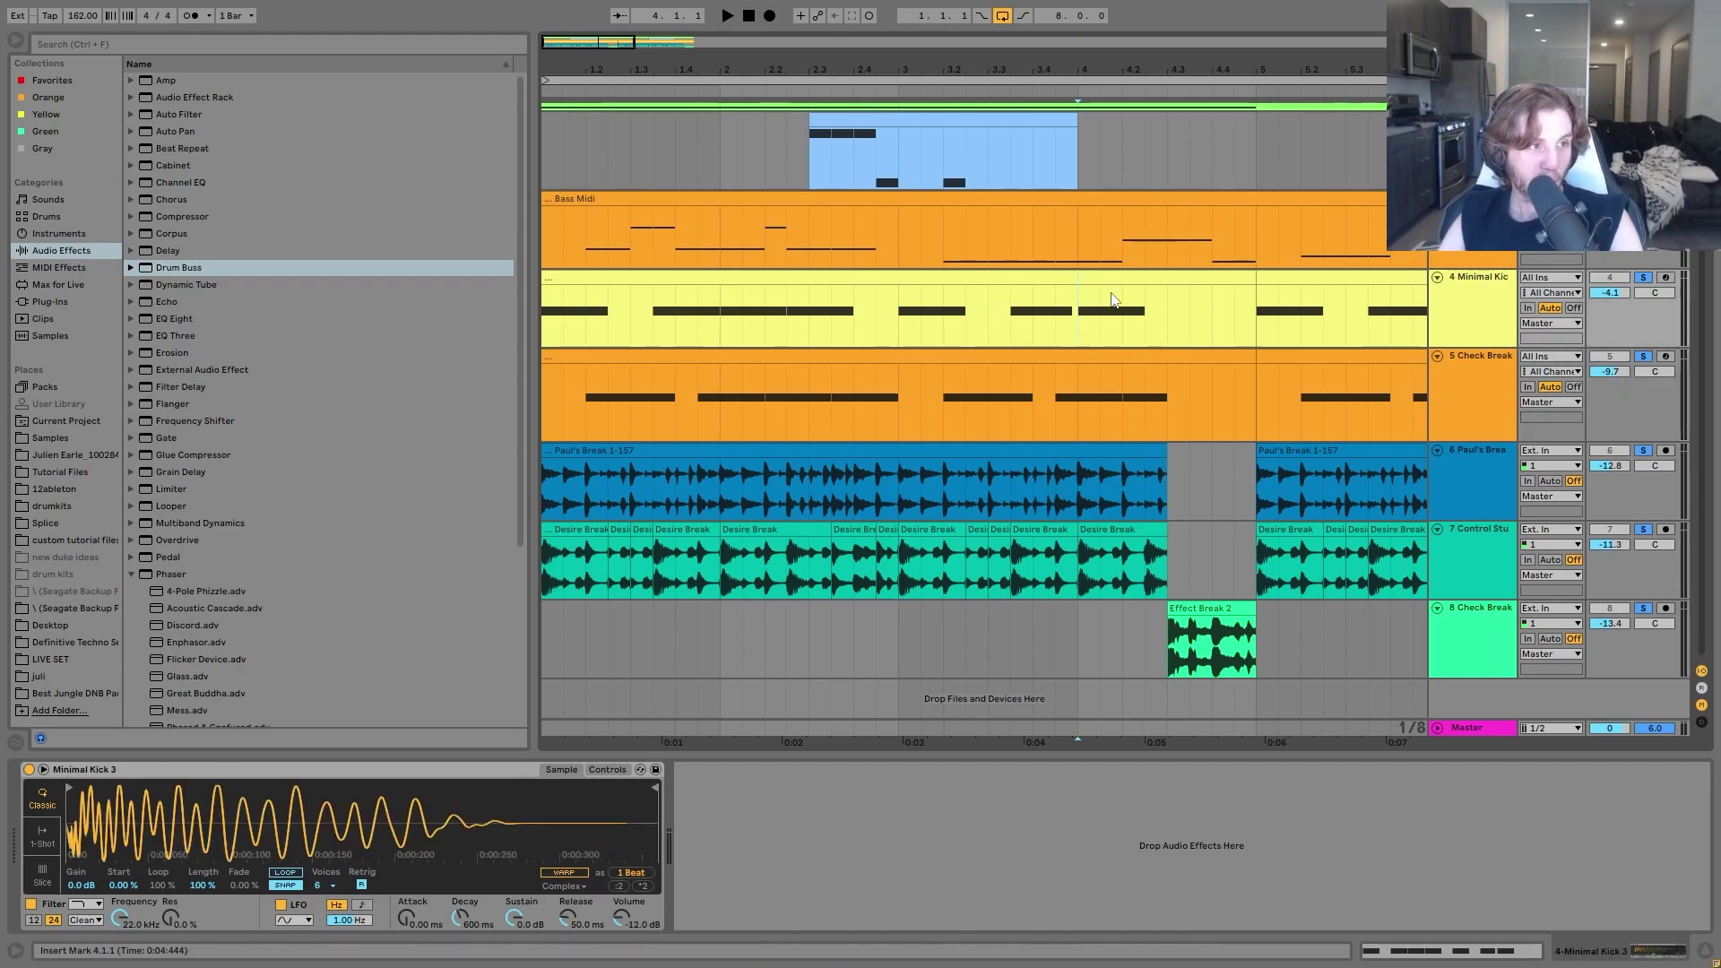
Select the first Minimal Kick clip, unsolo all drum tracks, and play the full arrangement from bar 1 with the loop turned off.
{"action": "left_click", "coordinate": [1202, 277]}
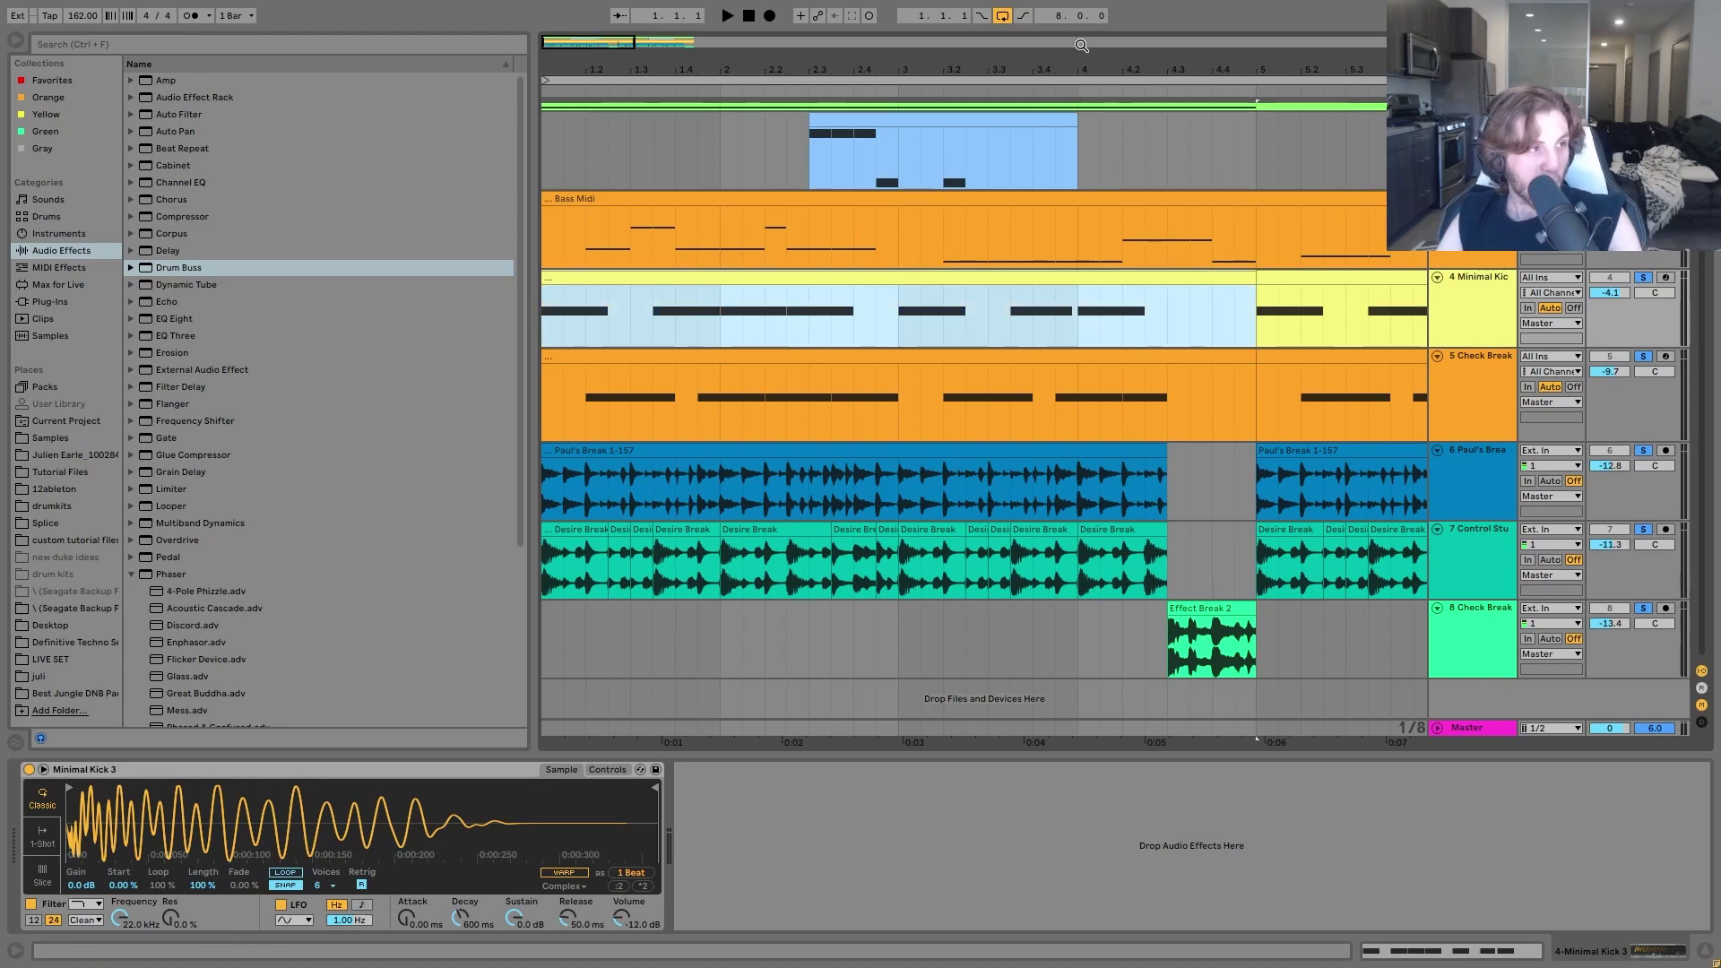
{"action": "key", "text": "minus"}
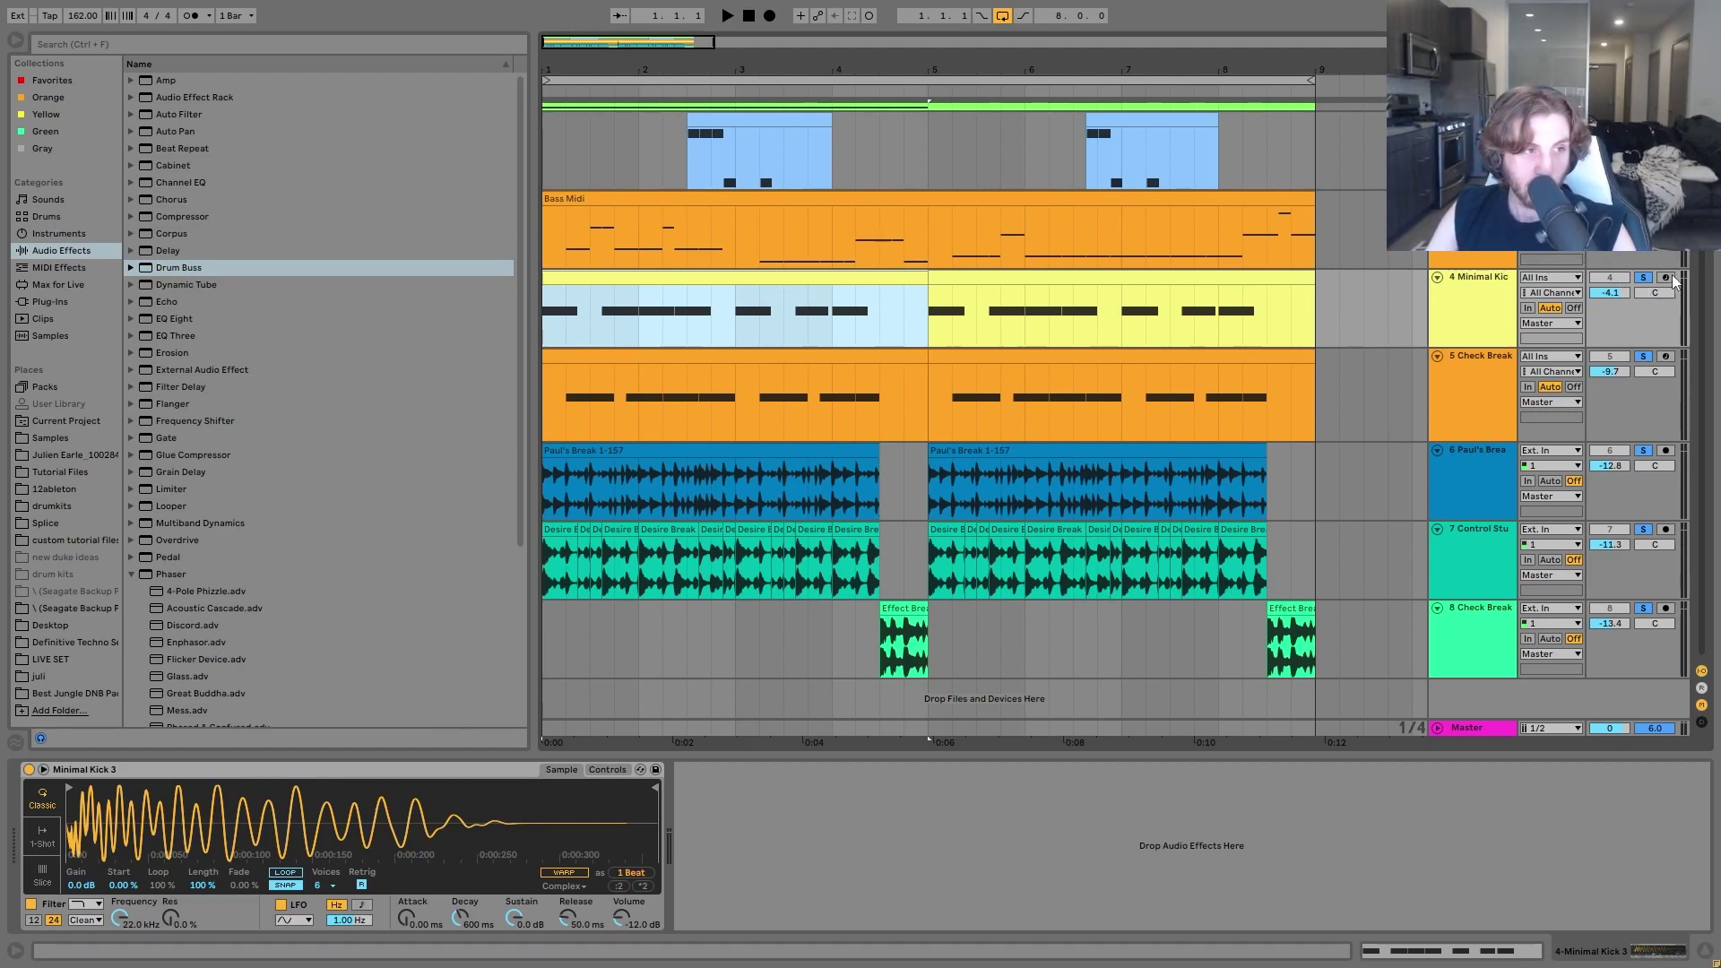
{"action": "left_click", "coordinate": [1646, 278]}
{"action": "key", "text": "space"}
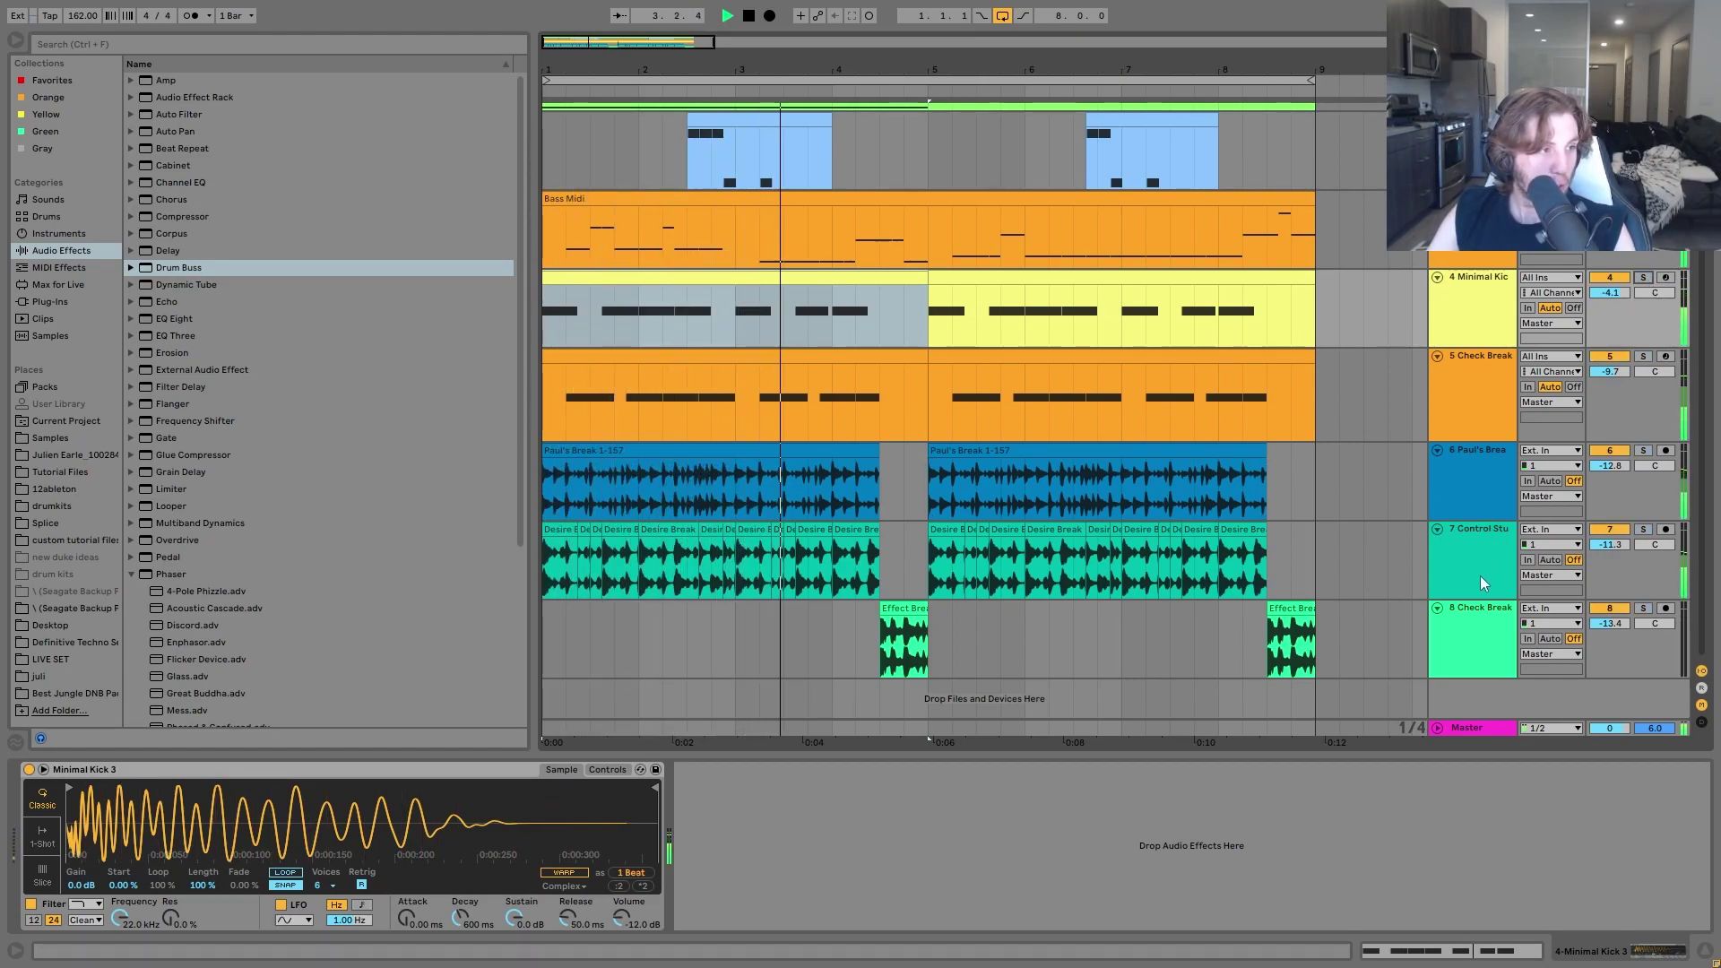
{"action": "left_click", "coordinate": [1001, 16]}
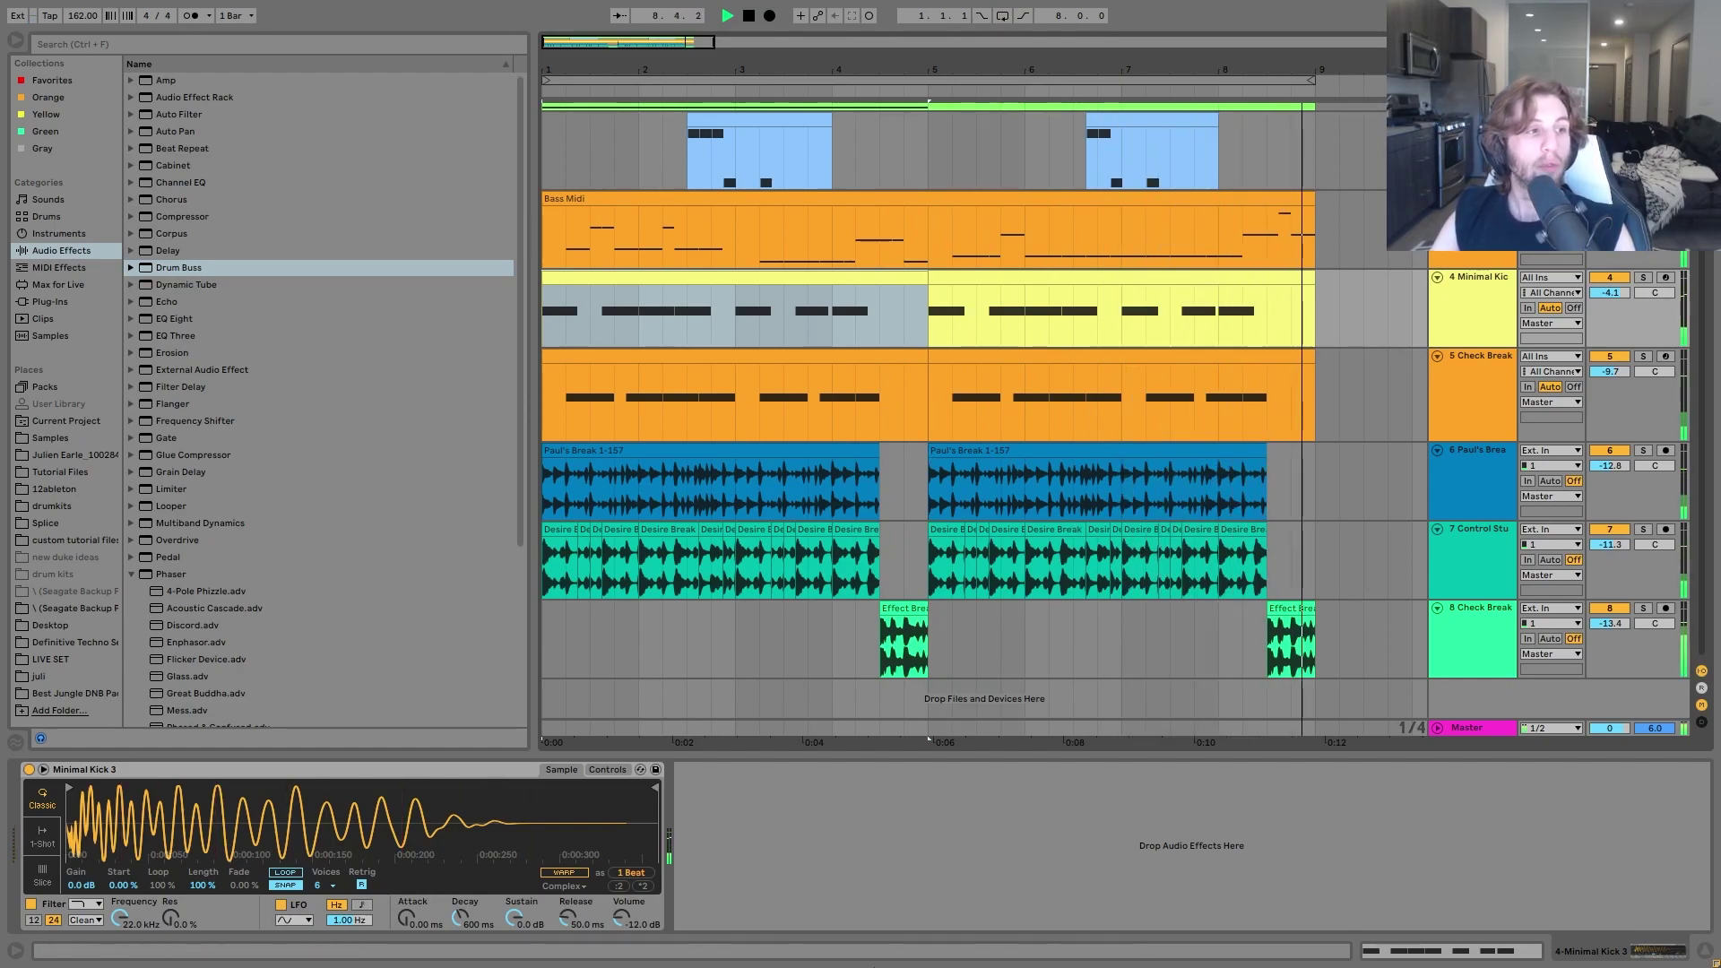
{"action": "key", "text": "space"}
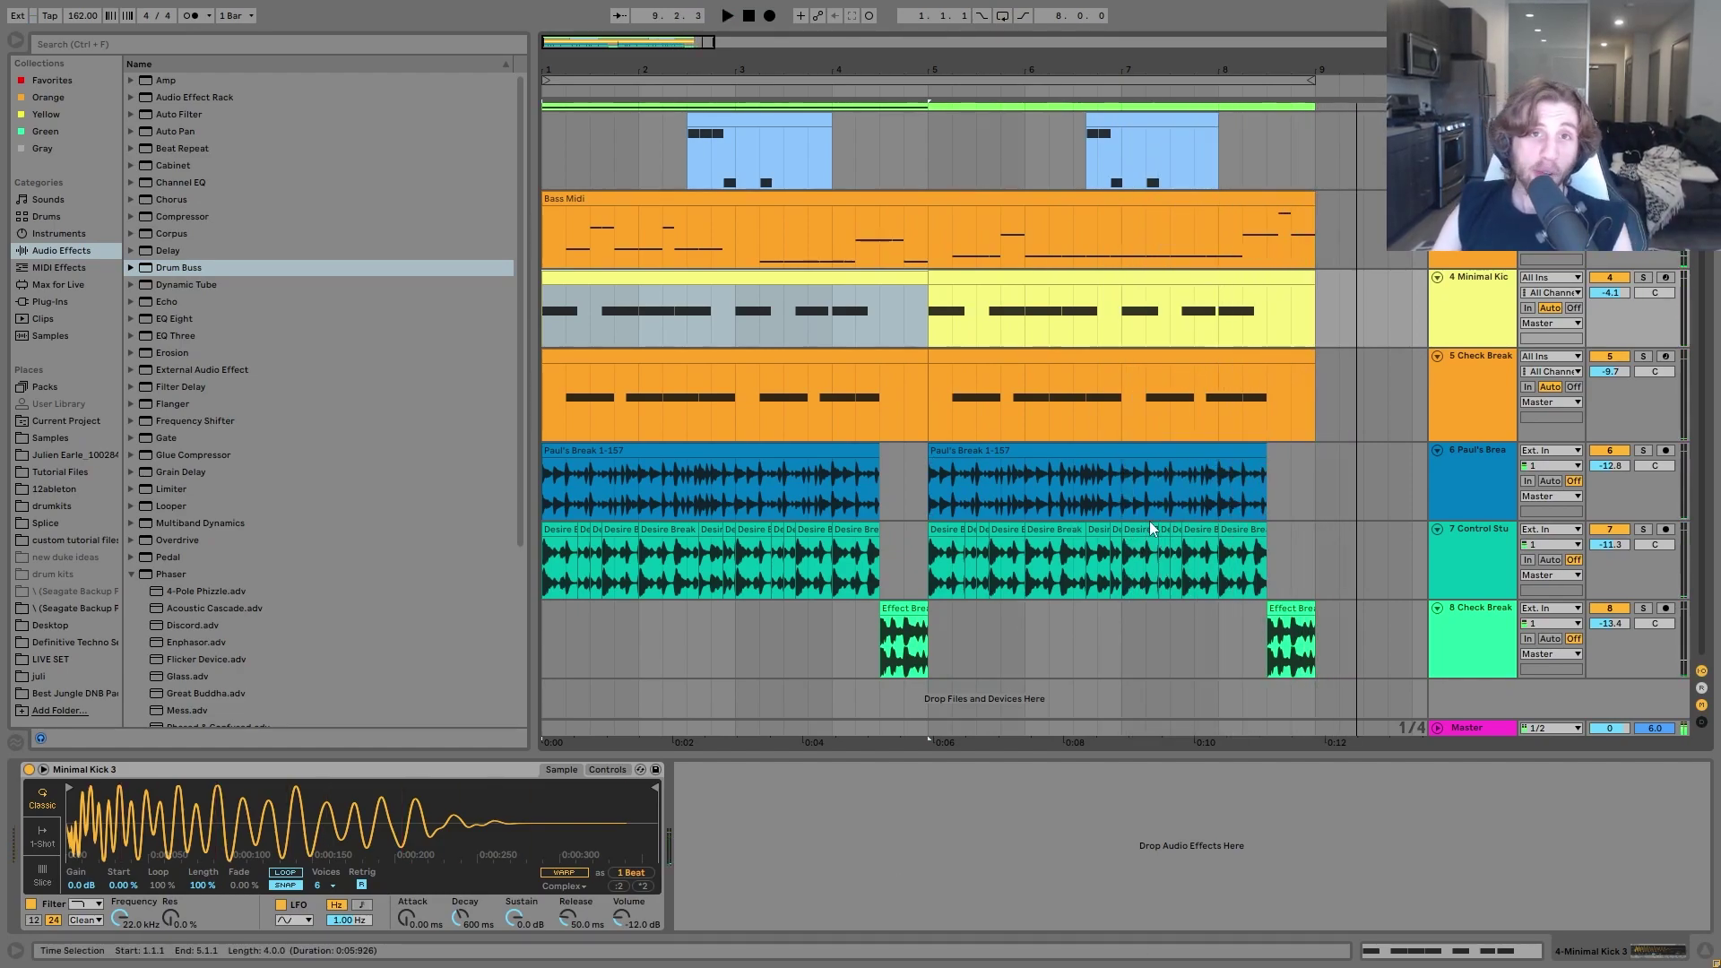